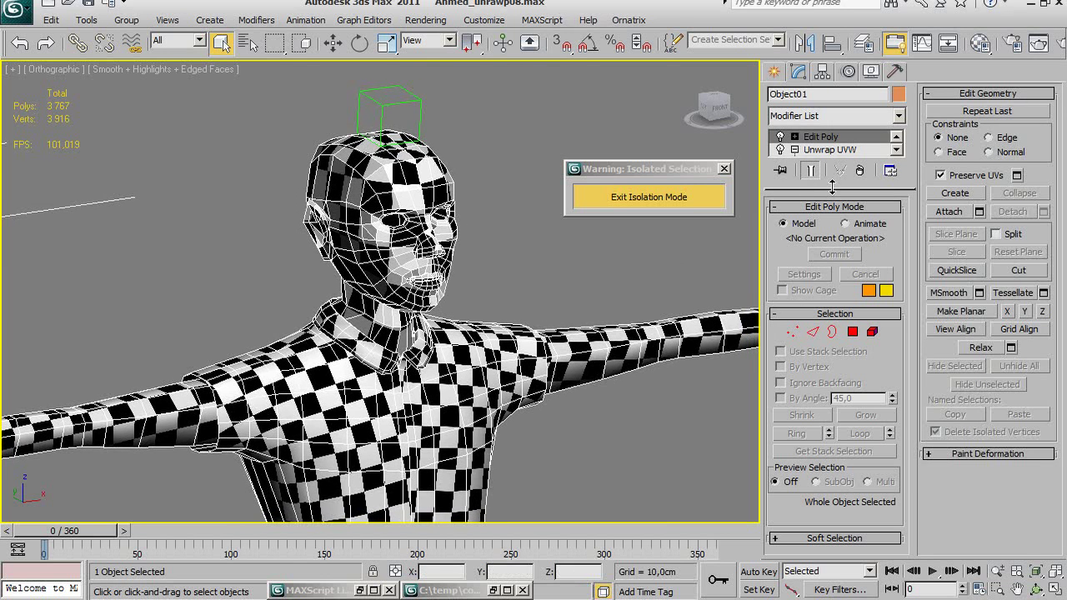
Switch to the Unwrap UVW modifier and decline the topology change warning.
left_click_drag(832, 188, 832, 286)
left_click(831, 150)
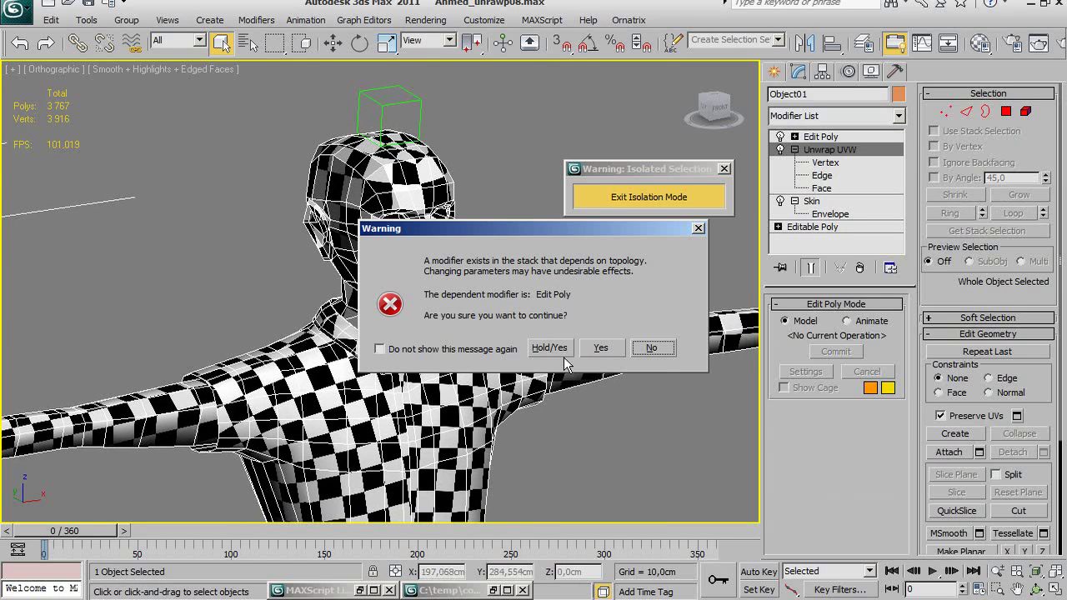
left_click(655, 351)
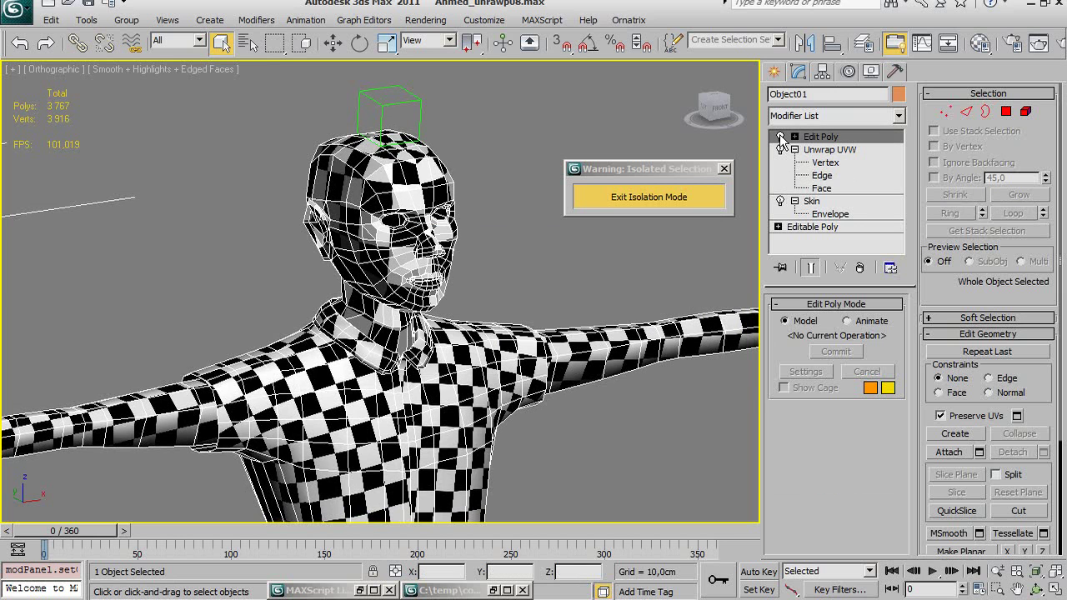
Check the last mesh edit with undo/redo, delete Edit Poly, and open the Edit UVWs editor.
scroll(458, 367, "up", 2)
scroll(459, 367, "up", 1)
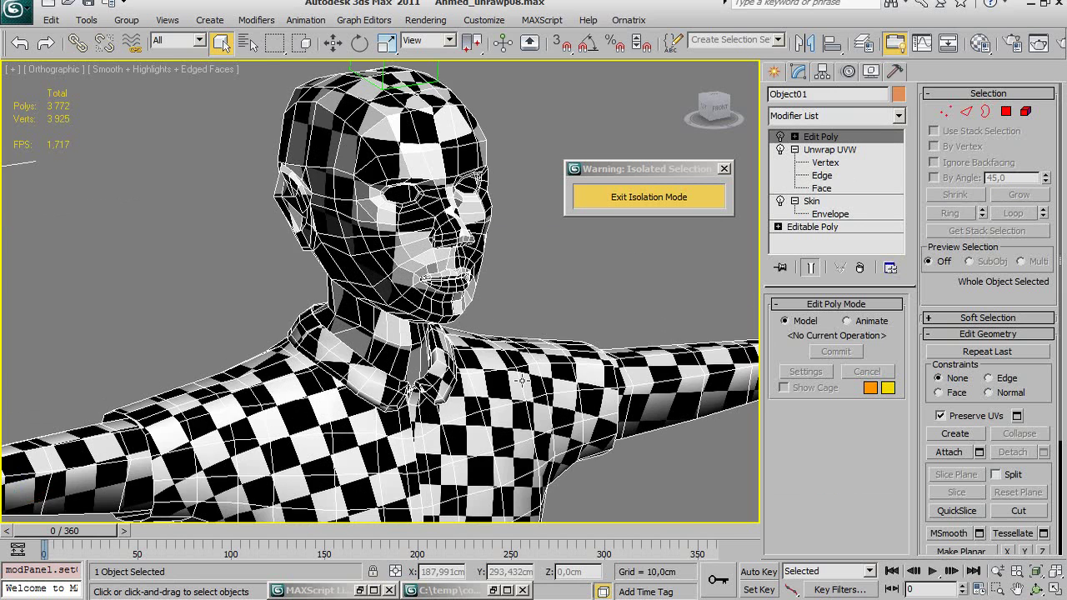
scroll(458, 366, "up", 2)
scroll(461, 366, "up", 2)
scroll(461, 366, "up", 2)
scroll(461, 366, "up", 1)
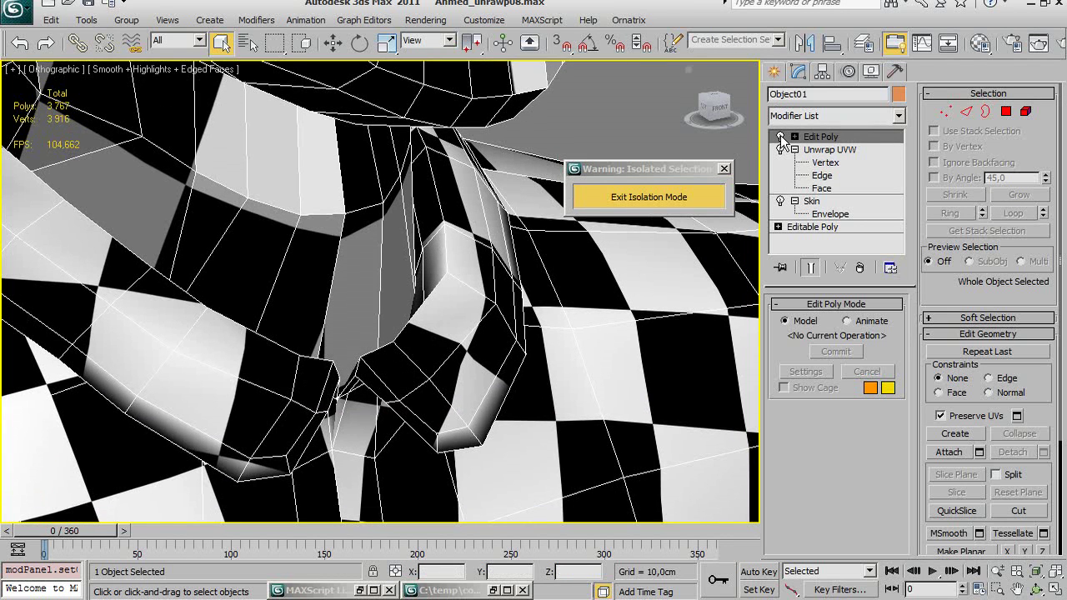
key("ctrl+z")
key("ctrl+y")
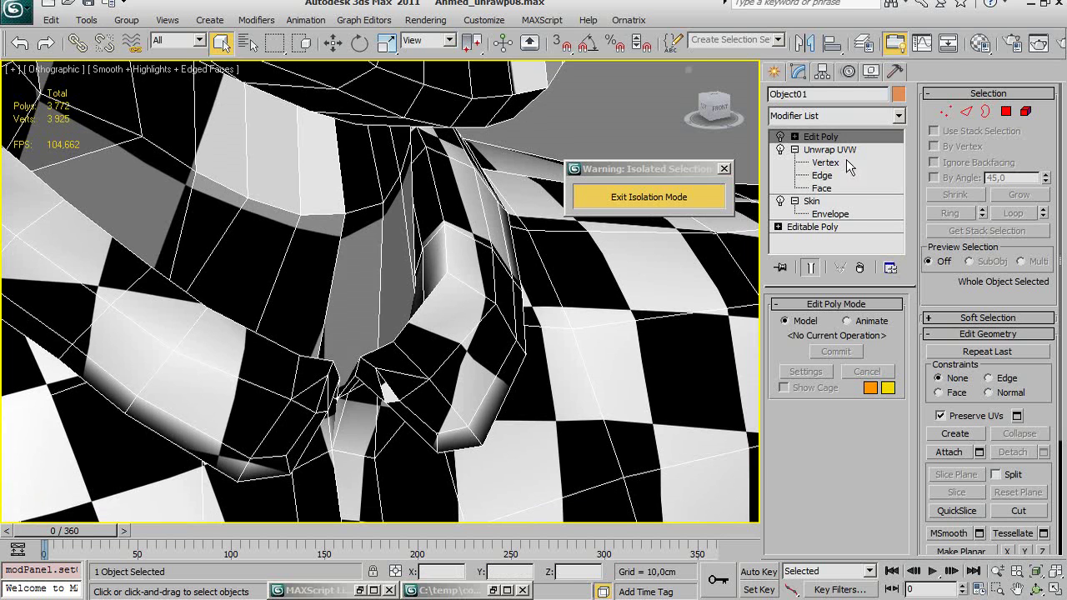
left_click(860, 267)
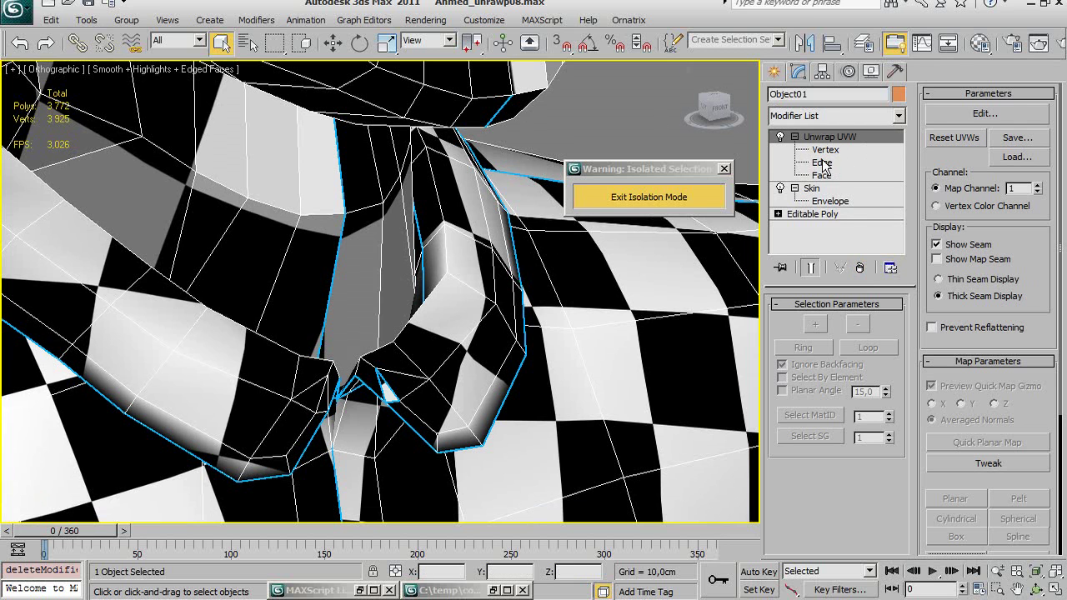
left_click(974, 115)
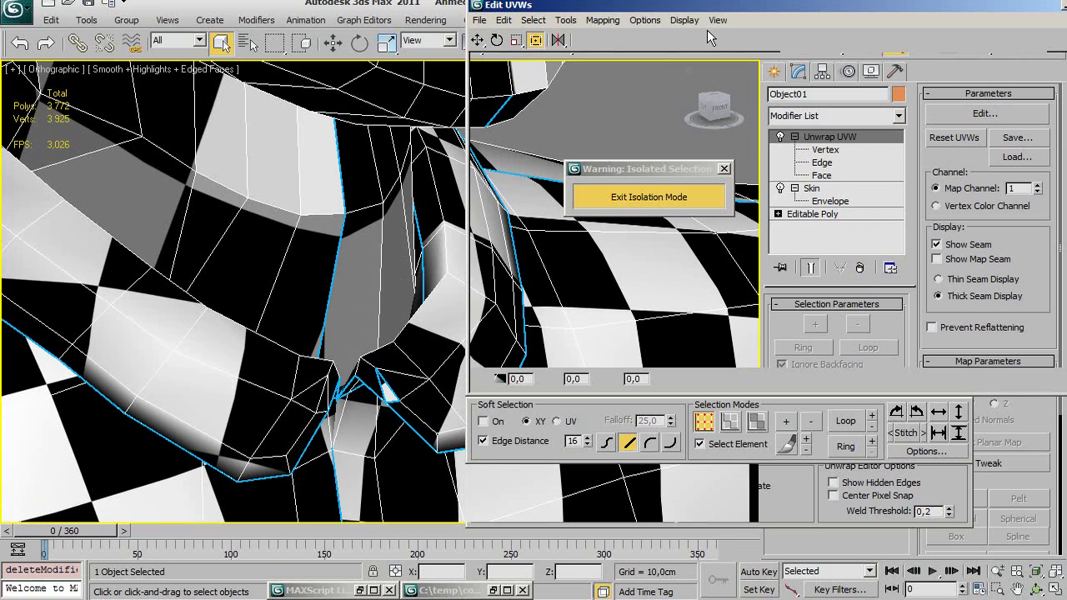
Move the Edit UVWs window left and frame the whole UV layout, including the star-shaped islands.
left_click_drag(707, 10, 421, 44)
scroll(356, 271, "up", 3)
scroll(356, 270, "up", 3)
scroll(356, 271, "down", 3)
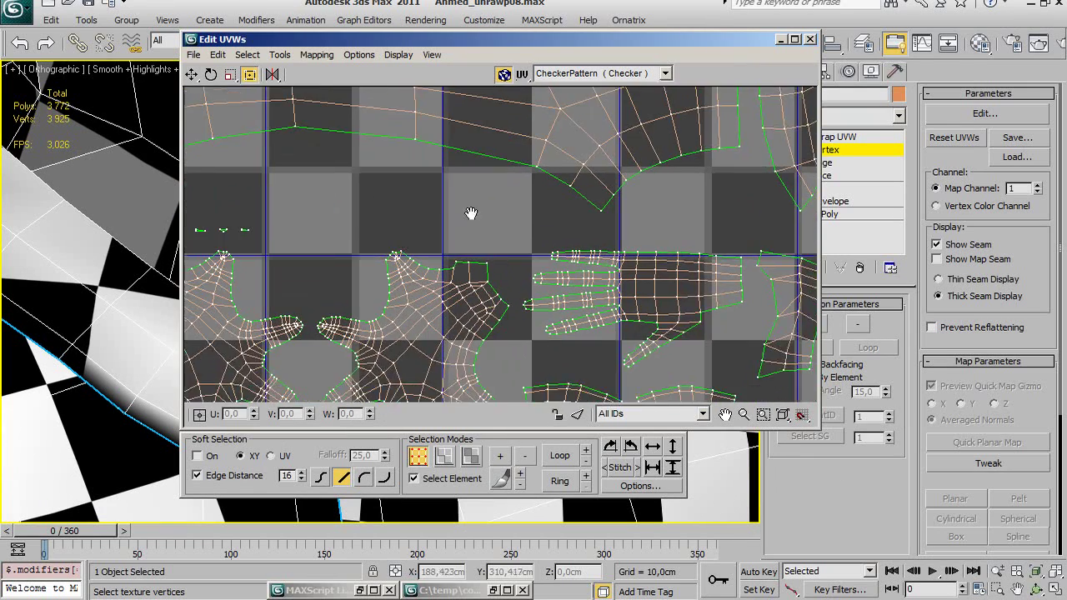
scroll(388, 267, "down", 2)
middle_click_drag(389, 267, 418, 268)
scroll(418, 270, "down", 4)
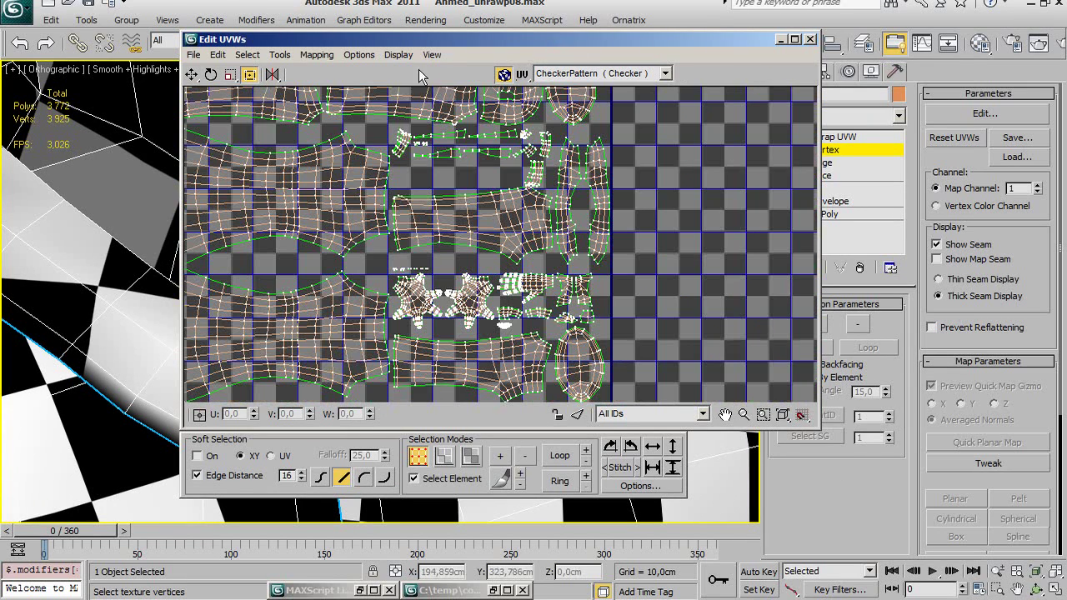
middle_click_drag(400, 204, 479, 171)
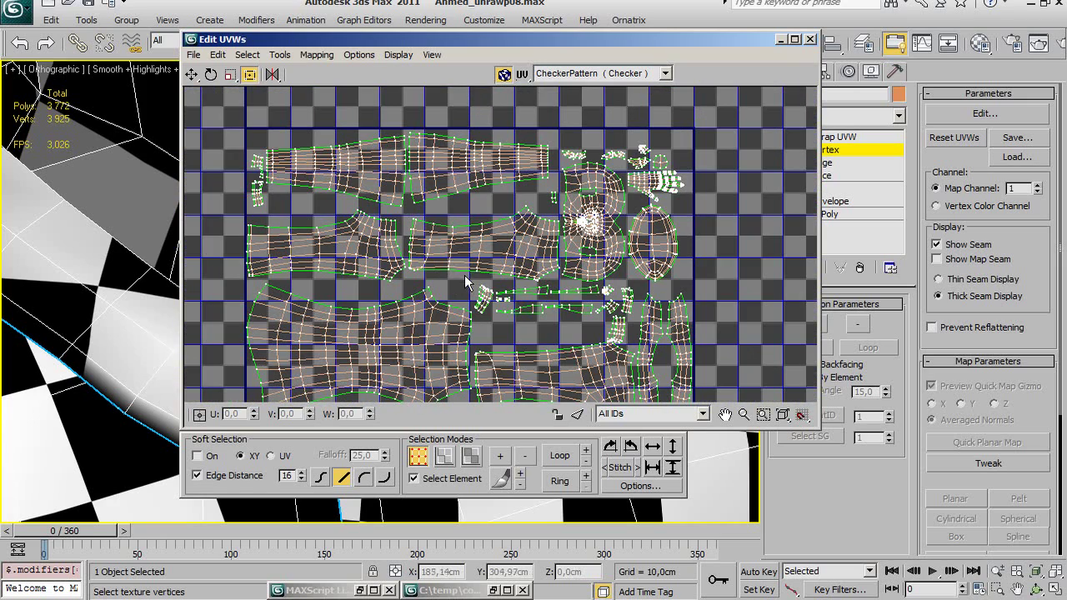
Switch to edge mode, turn off Select Element, and pick a single UV edge.
key("2")
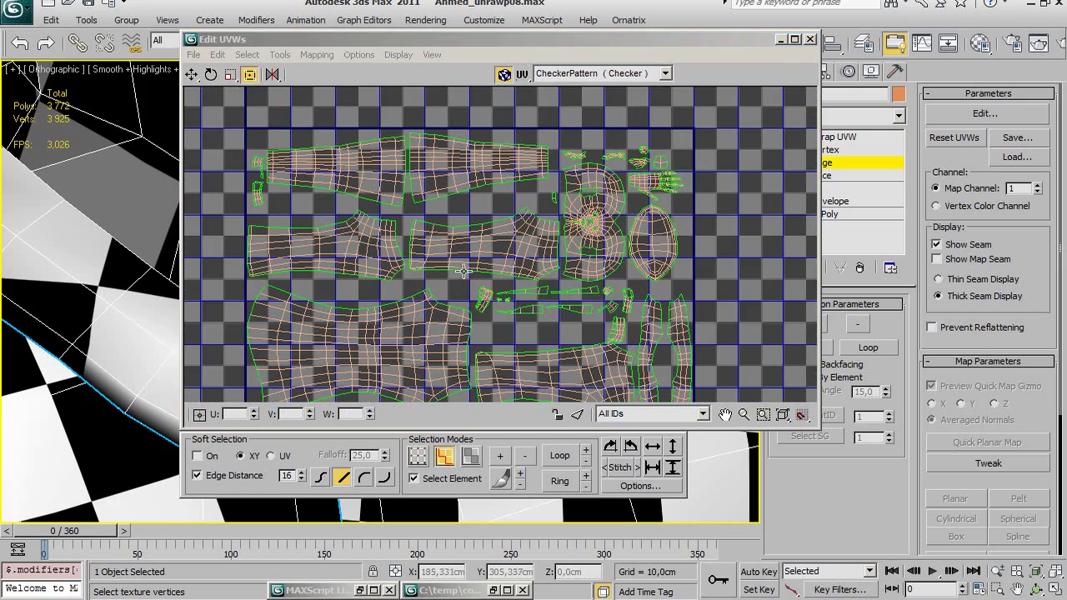
left_click(463, 271)
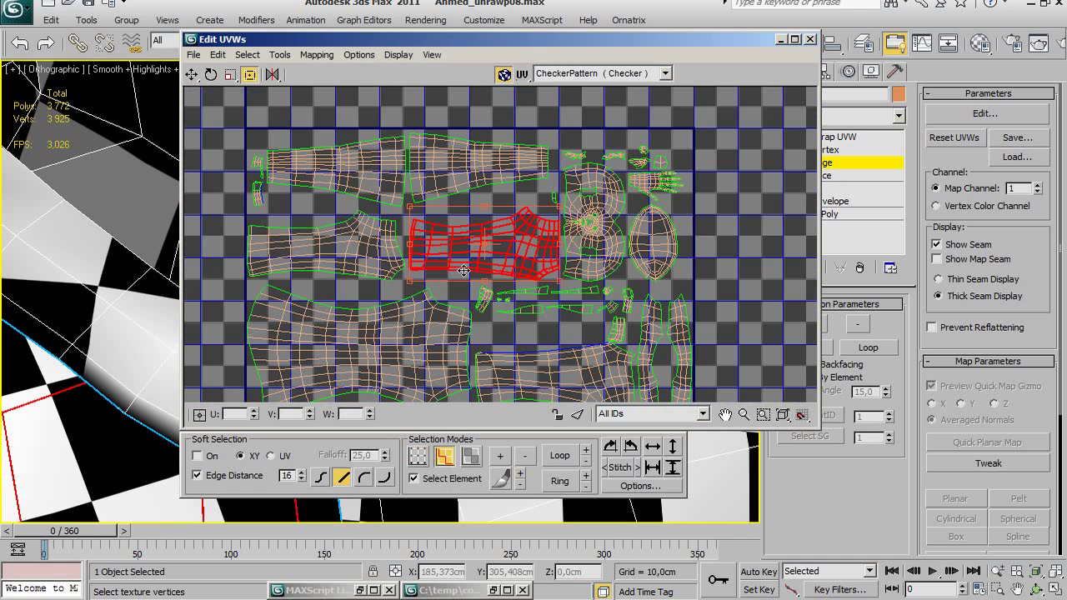
left_click(417, 481)
left_click(458, 275)
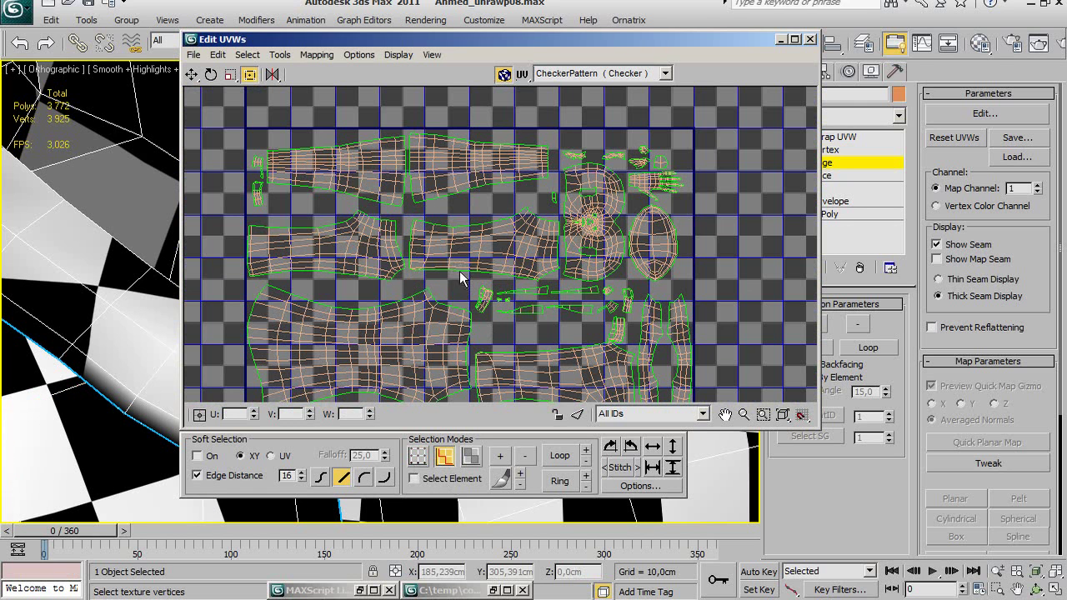
Break the selected UV edge apart with the right-click Break command.
right_click(460, 274)
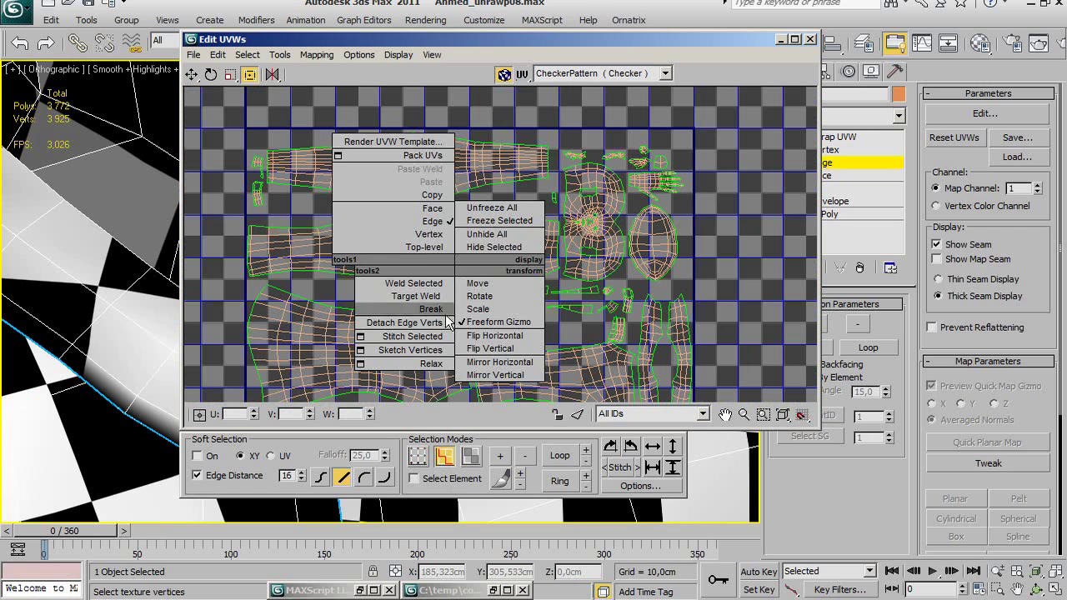
left_click(429, 338)
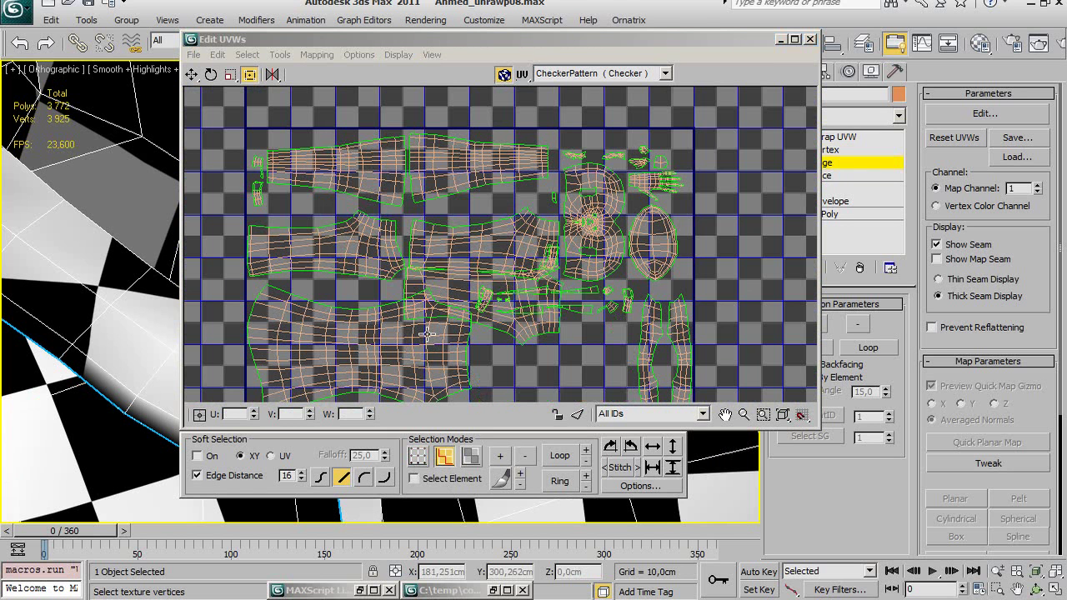
middle_click_drag(471, 281, 458, 263)
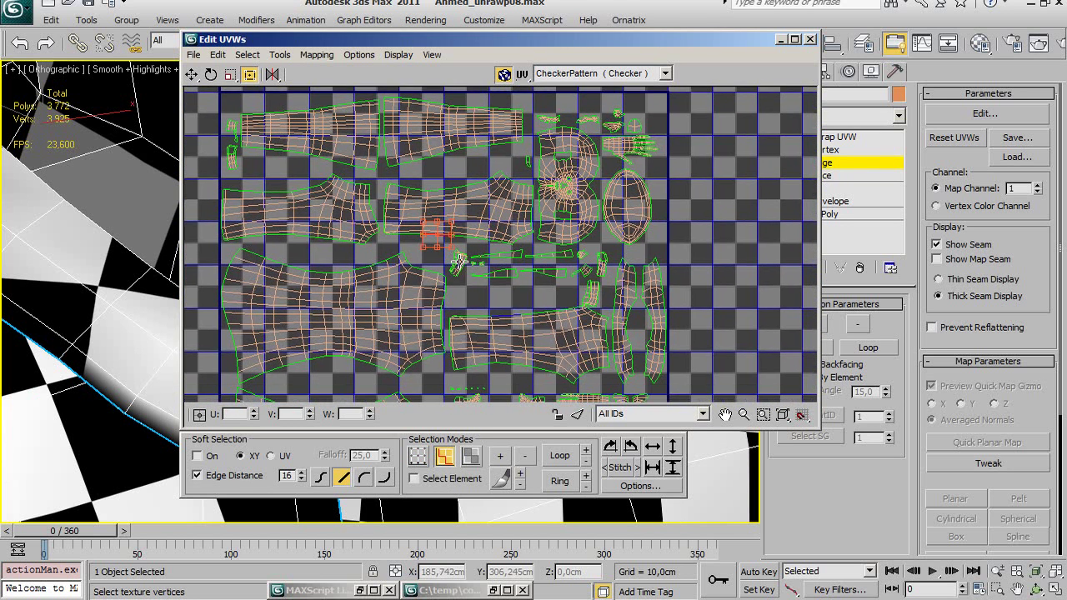
scroll(442, 260, "up", 1)
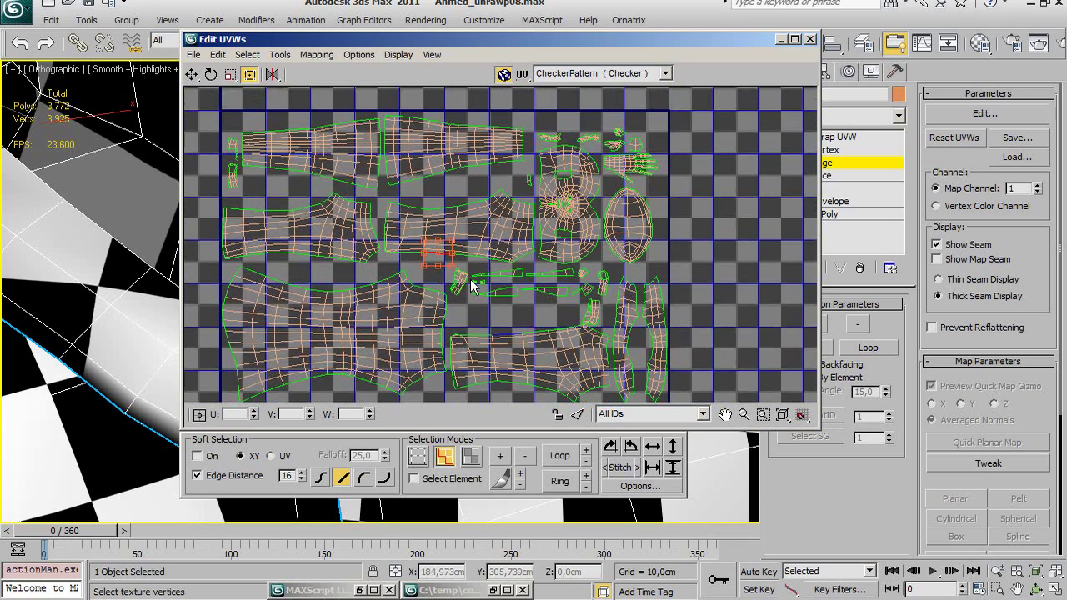
scroll(450, 265, "up", 1)
scroll(454, 269, "up", 1)
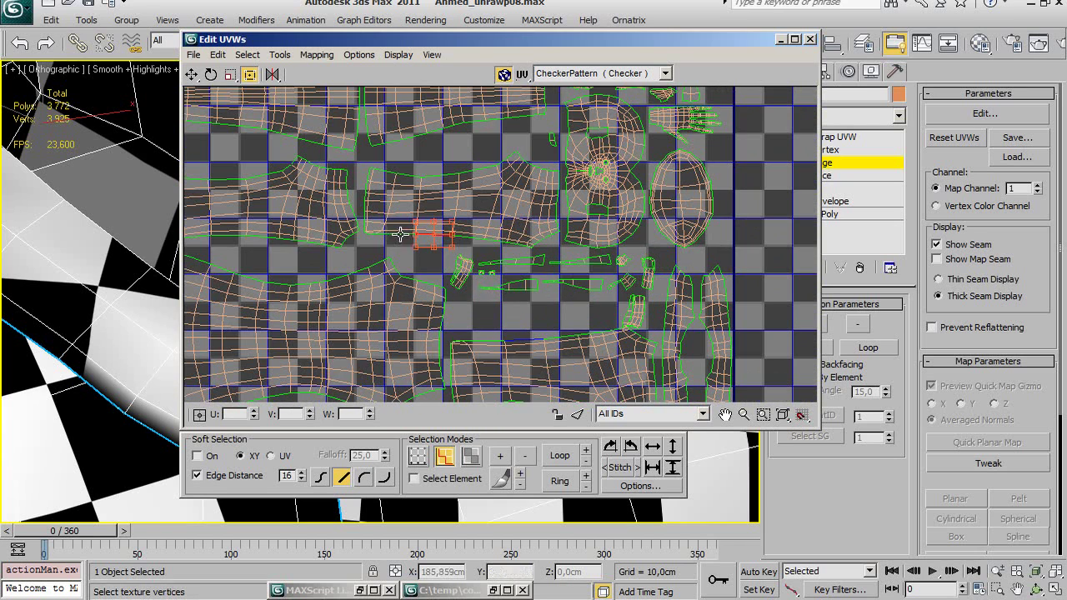
scroll(405, 246, "up", 1)
scroll(351, 244, "up", 1)
scroll(411, 262, "up", 1)
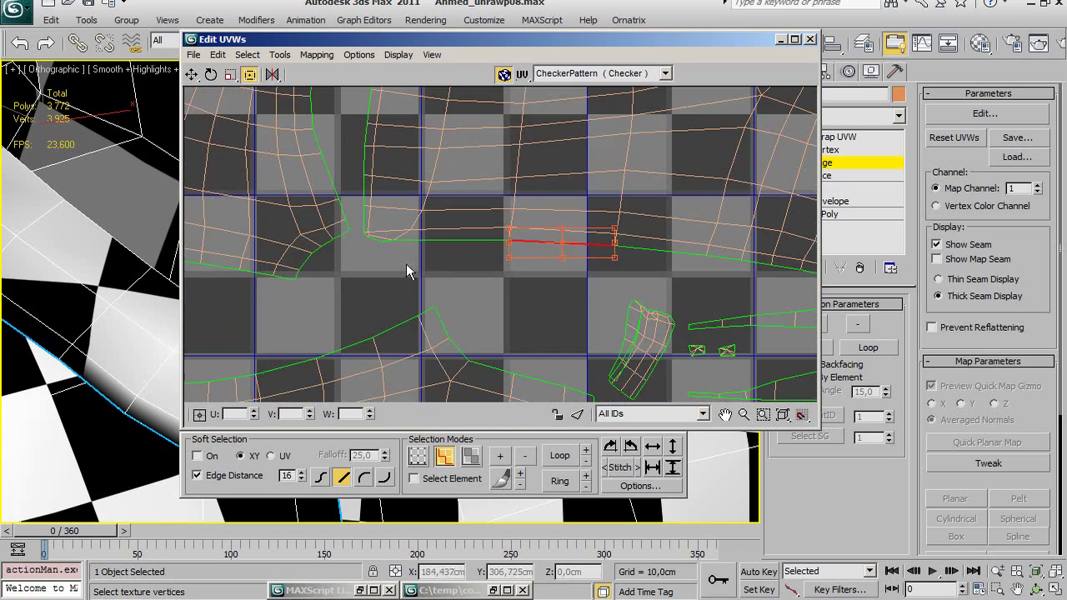
Select the UV edge at the seam corner and add the adjacent border edge.
middle_click_drag(556, 258, 401, 256)
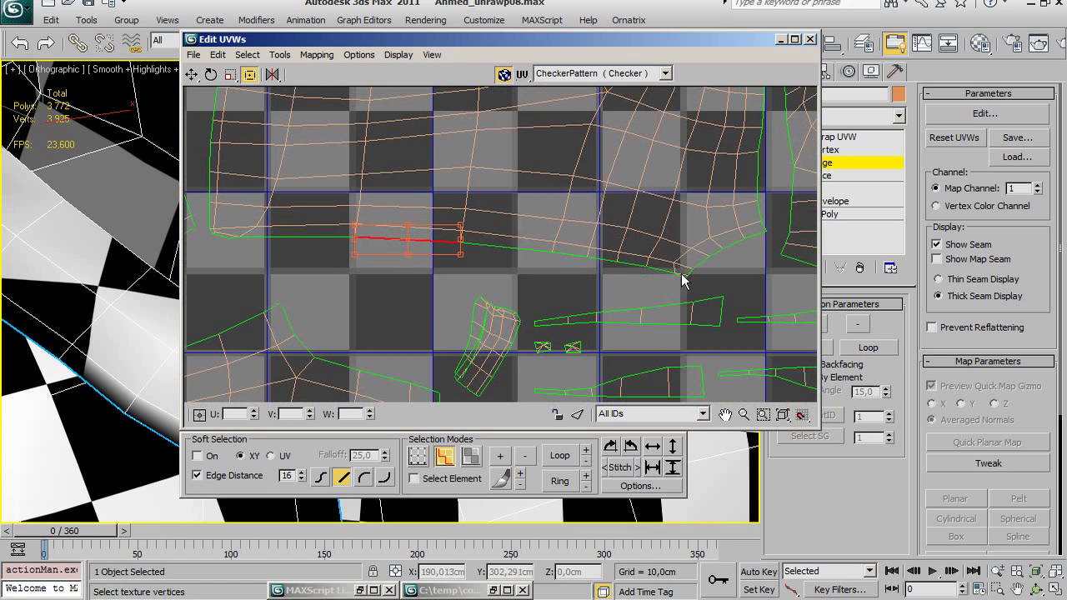
left_click(680, 275)
middle_click_drag(617, 278, 551, 299)
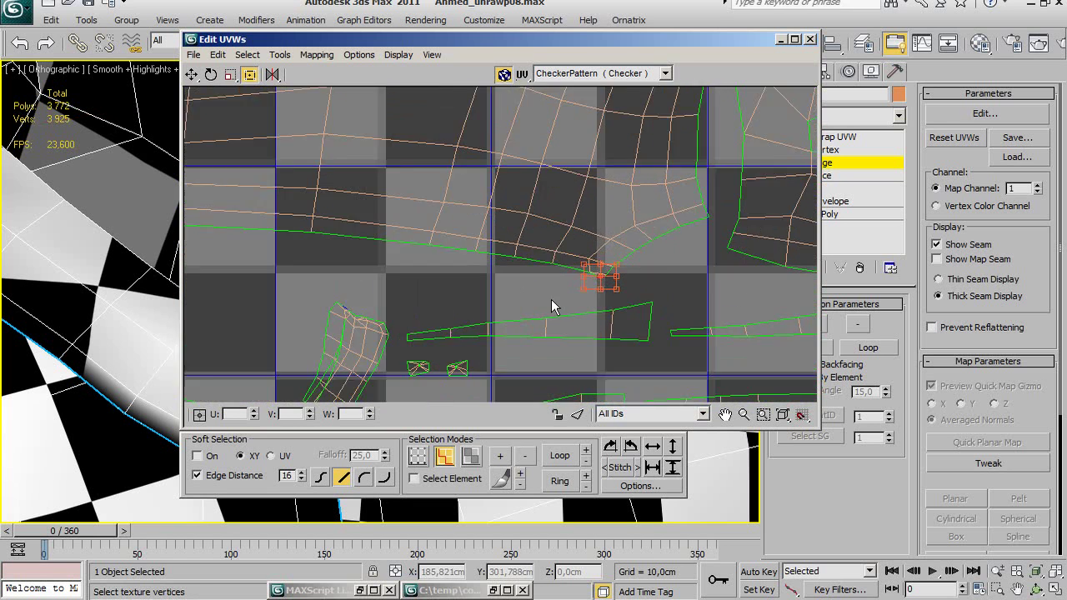
scroll(551, 299, "up", 2)
scroll(577, 294, "up", 1)
left_click(650, 249)
left_click(631, 252)
left_click(635, 245)
scroll(652, 261, "up", 1)
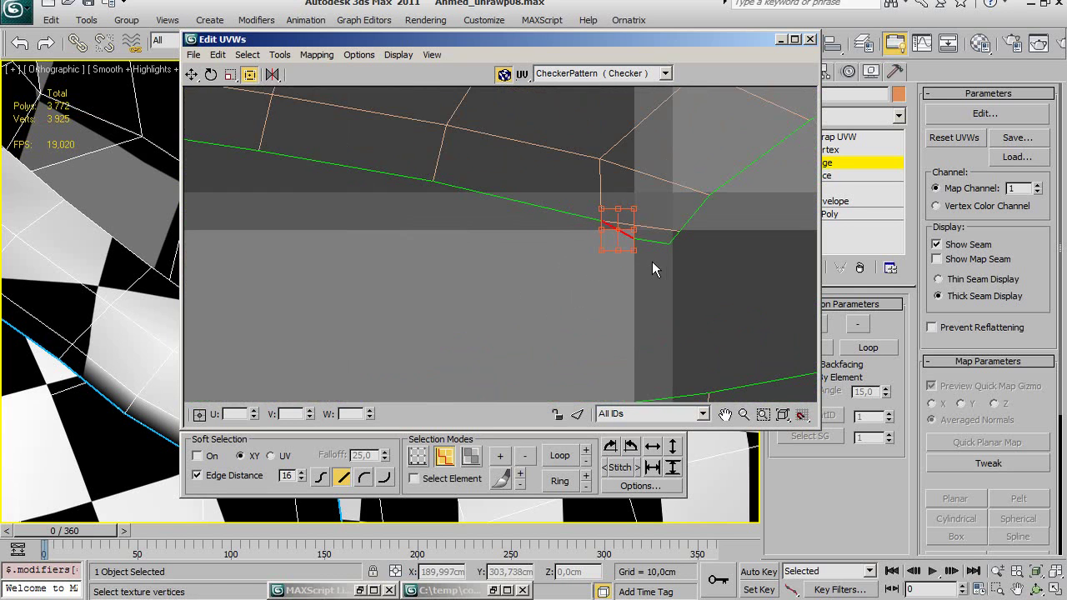
scroll(656, 265, "up", 1)
left_click(646, 201, "ctrl")
Select the longer border edge instead and extend the chain two edges to the left.
scroll(612, 258, "down", 2)
scroll(622, 292, "down", 2)
scroll(598, 200, "down", 2)
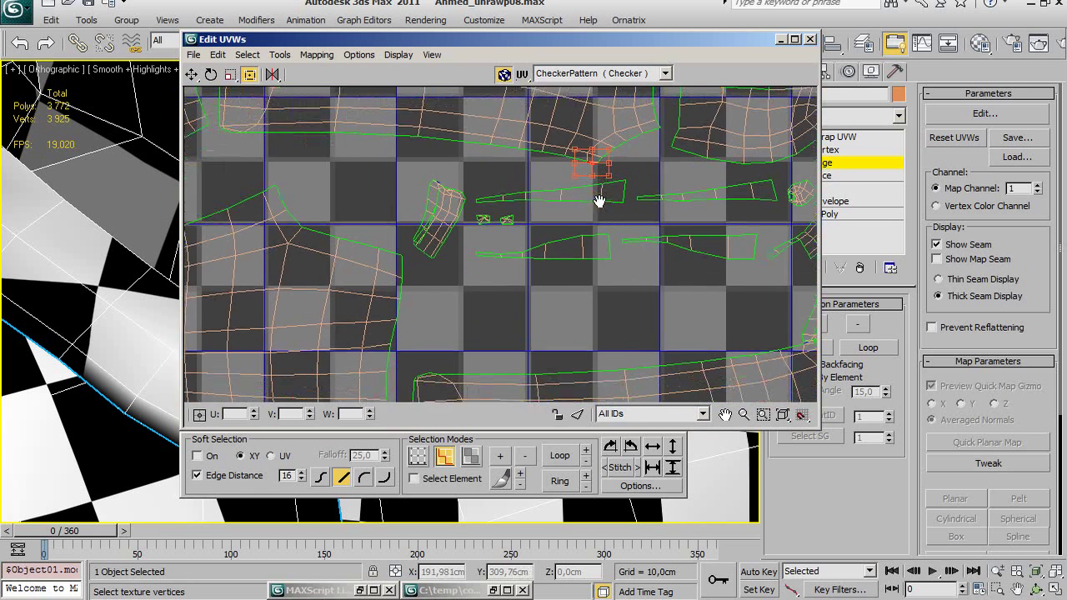
scroll(638, 281, "down", 2)
scroll(638, 291, "up", 2)
scroll(604, 318, "up", 3)
scroll(603, 321, "up", 1)
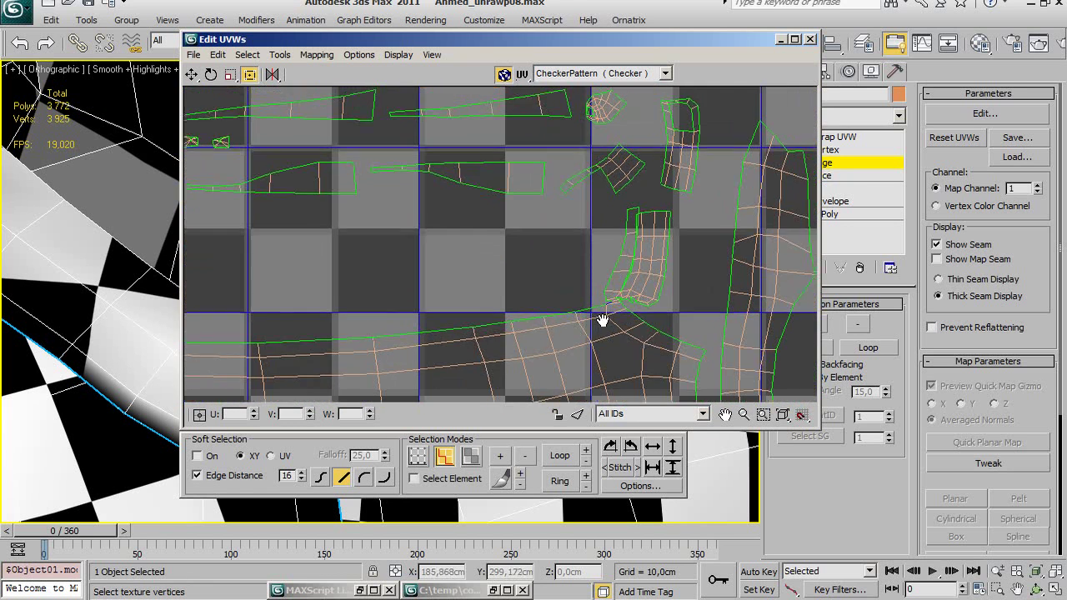
scroll(601, 319, "up", 2)
scroll(551, 266, "down", 3)
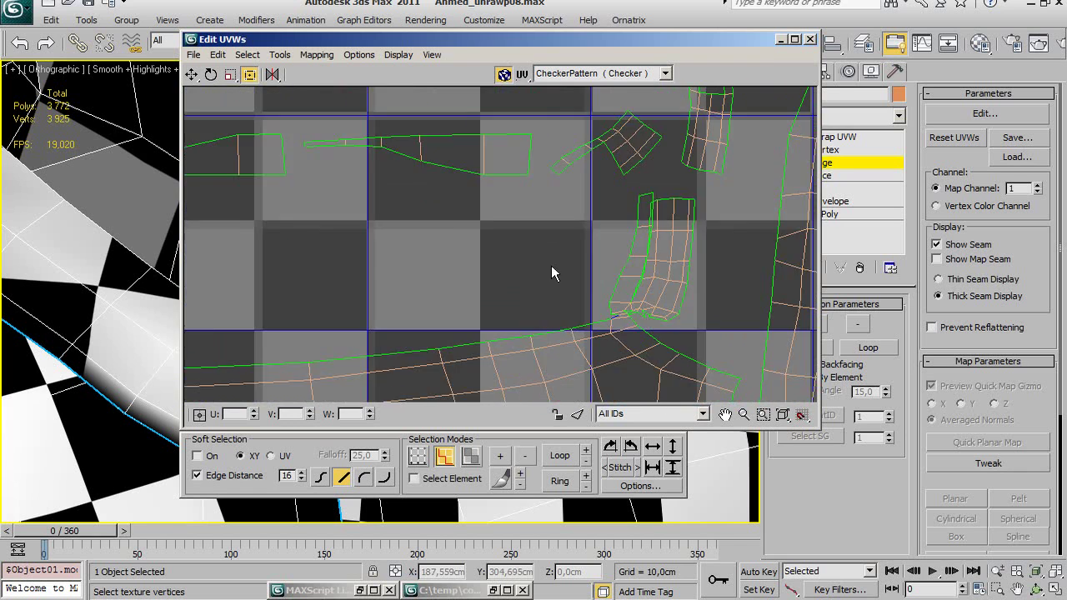
scroll(556, 350, "down", 1)
scroll(547, 215, "up", 3)
scroll(547, 215, "down", 3)
scroll(594, 241, "up", 3)
left_click(592, 232)
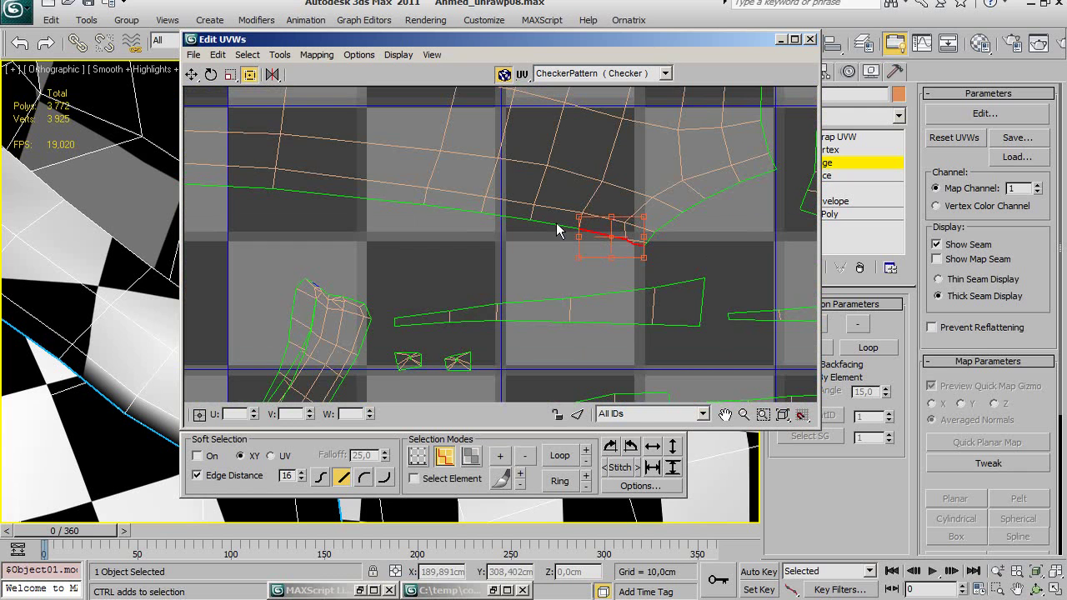
left_click(525, 221, "ctrl")
left_click(506, 218, "ctrl")
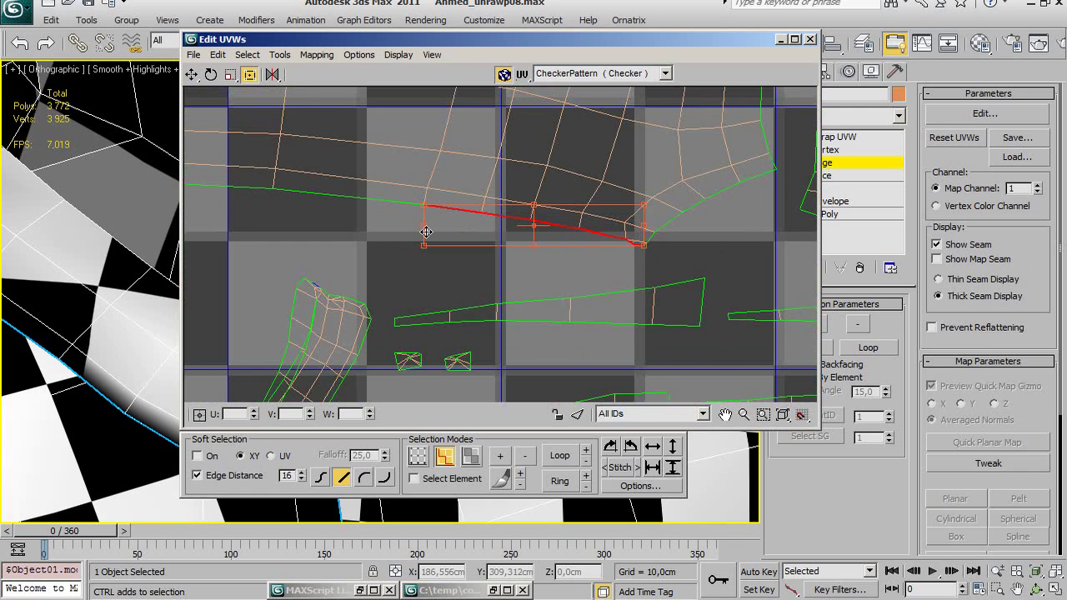
middle_click_drag(452, 208, 701, 261)
scroll(652, 252, "down", 3)
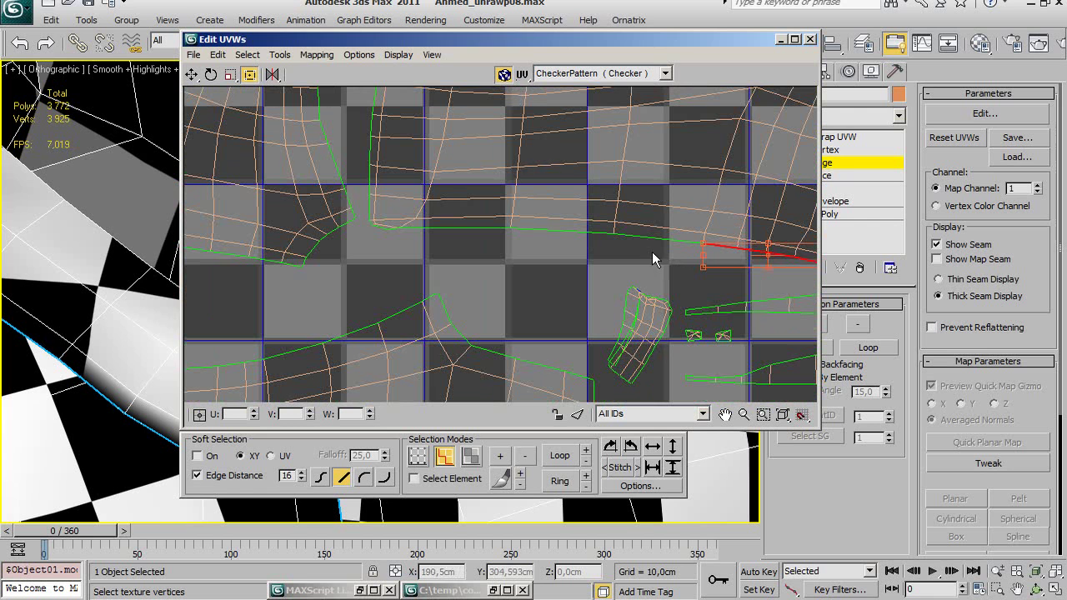
Extend the selection along the whole edge loop, then remove its left end.
left_click(560, 455)
middle_click_drag(500, 308, 565, 319)
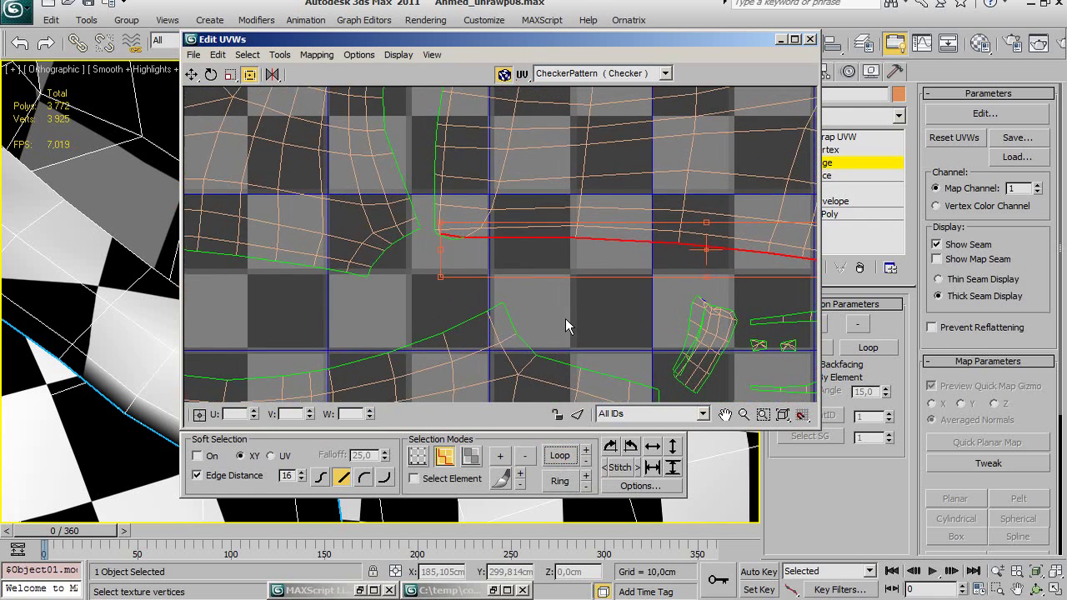
scroll(496, 276, "up", 2)
scroll(638, 325, "up", 2)
scroll(551, 279, "up", 1)
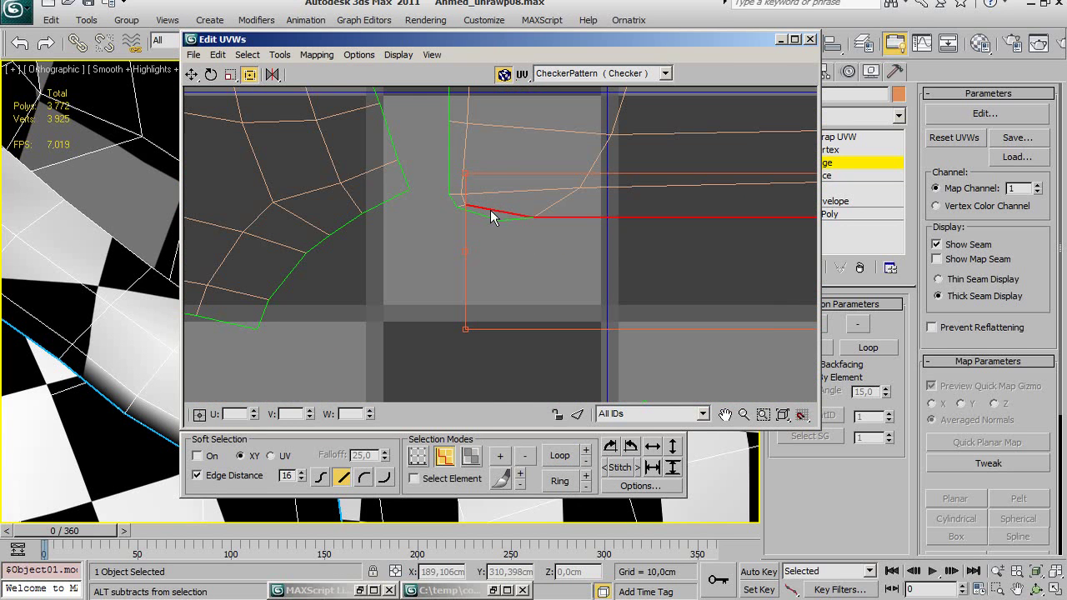
left_click_drag(429, 234, 492, 194, "alt")
scroll(492, 284, "down", 3)
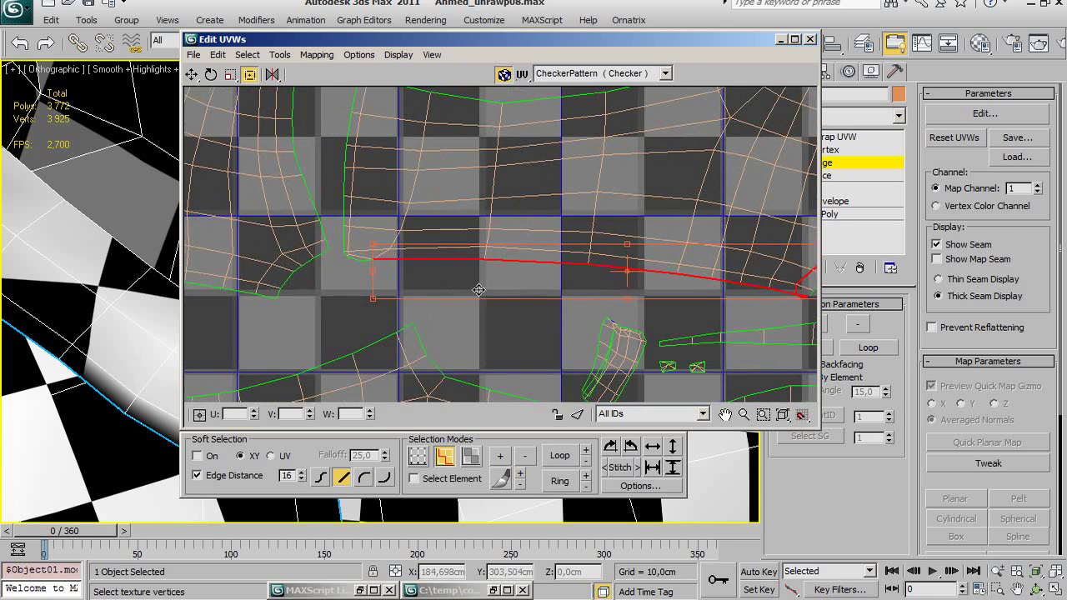
middle_click_drag(478, 290, 356, 255)
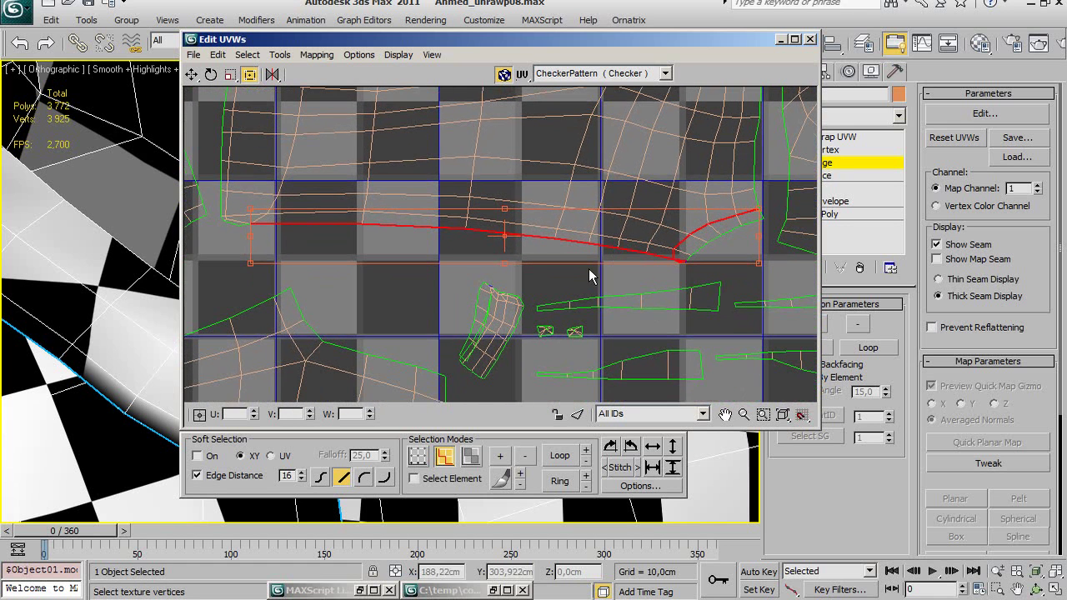
Shrink the edge run, then add seam edges leftward up to the corner edge.
key("ctrl+minus")
key("ctrl+minus")
scroll(591, 281, "up", 1)
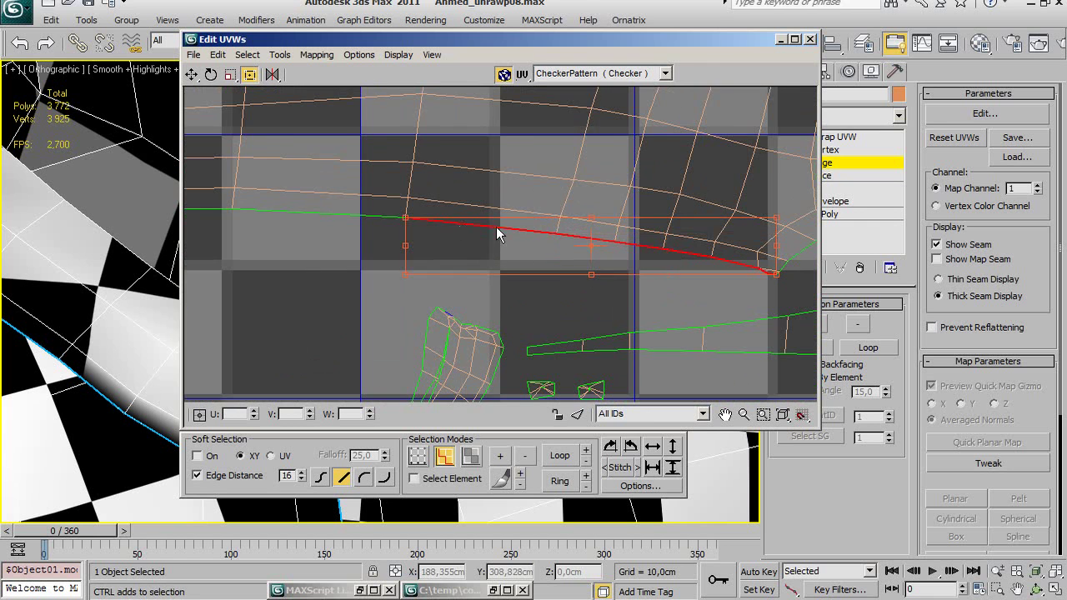
scroll(501, 234, "up", 3)
middle_click_drag(596, 273, 697, 280)
left_click(513, 241, "ctrl")
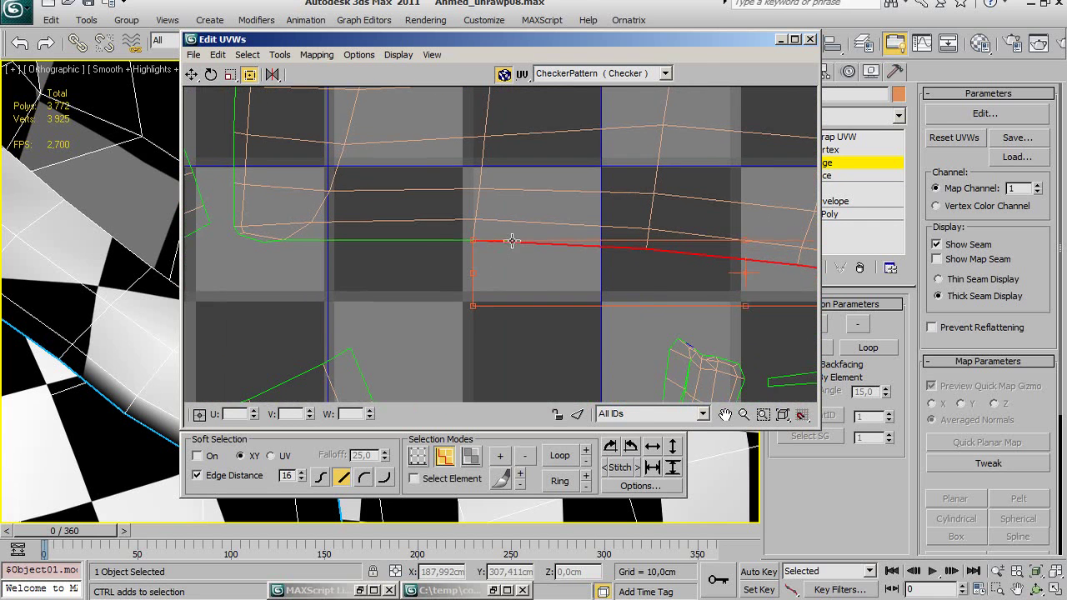
left_click(417, 242, "ctrl")
middle_click_drag(382, 264, 515, 266)
scroll(451, 291, "up", 2)
left_click(436, 219, "ctrl")
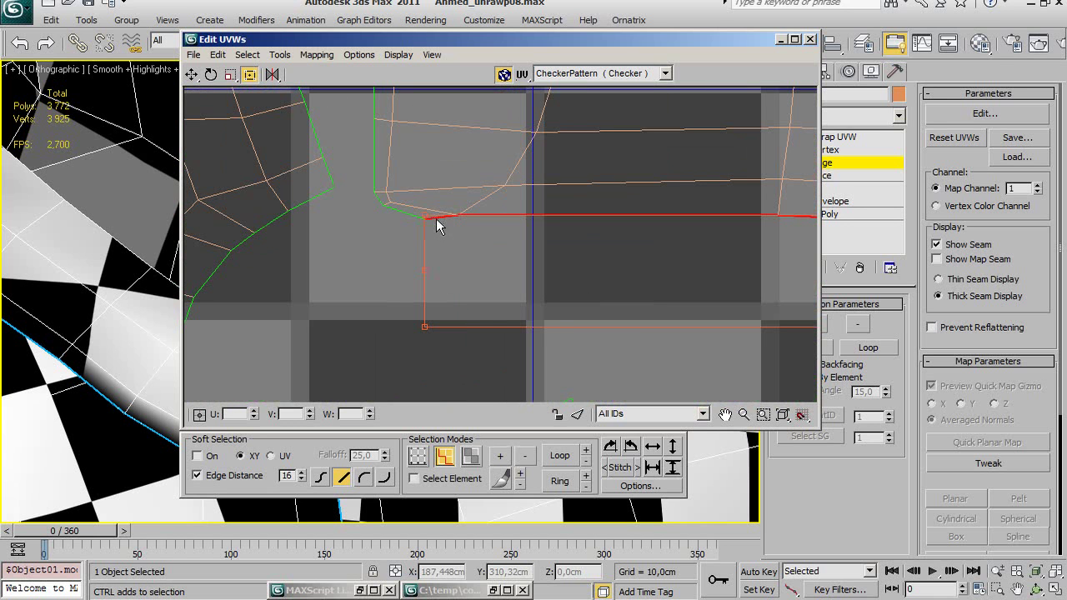
Pan and zoom across the UV layout to check the selected seam edges.
scroll(613, 267, "down", 2)
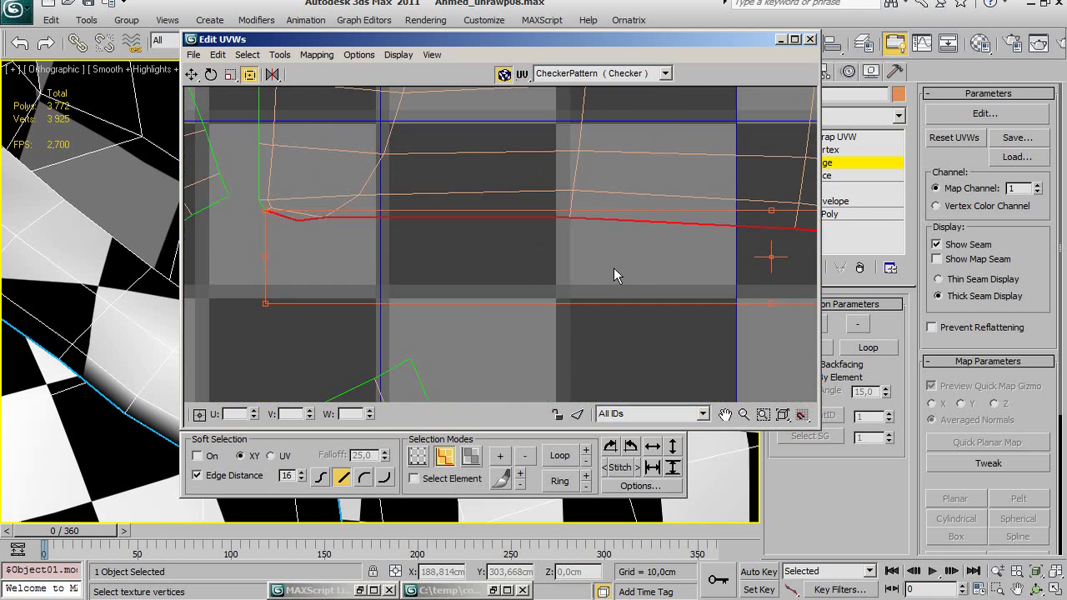
scroll(579, 281, "down", 2)
scroll(583, 284, "down", 2)
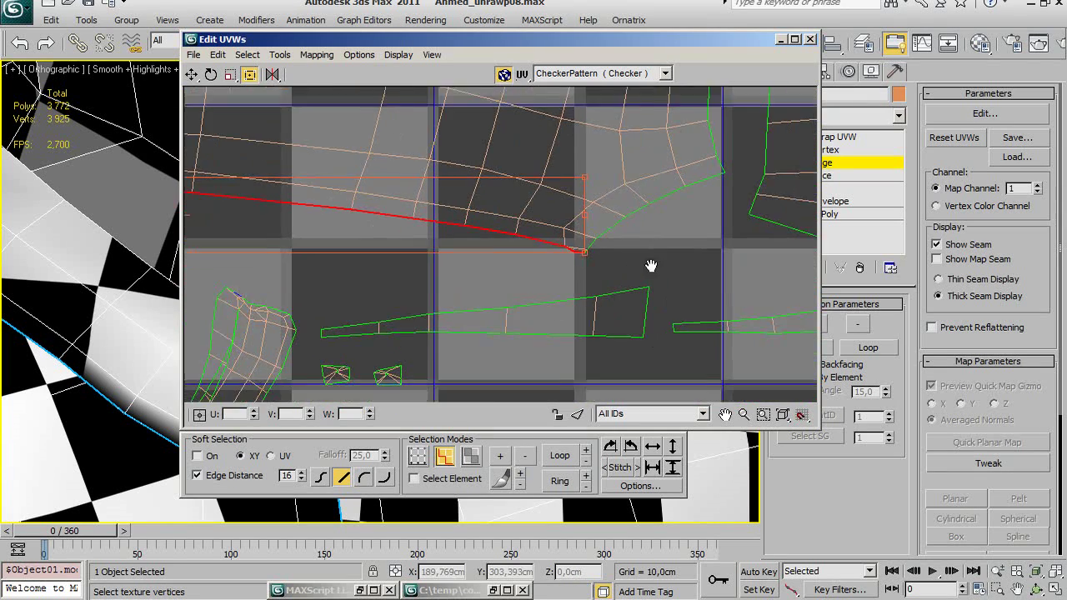
scroll(648, 275, "down", 3)
middle_click_drag(648, 290, 622, 188)
scroll(676, 255, "up", 2)
scroll(657, 263, "up", 2)
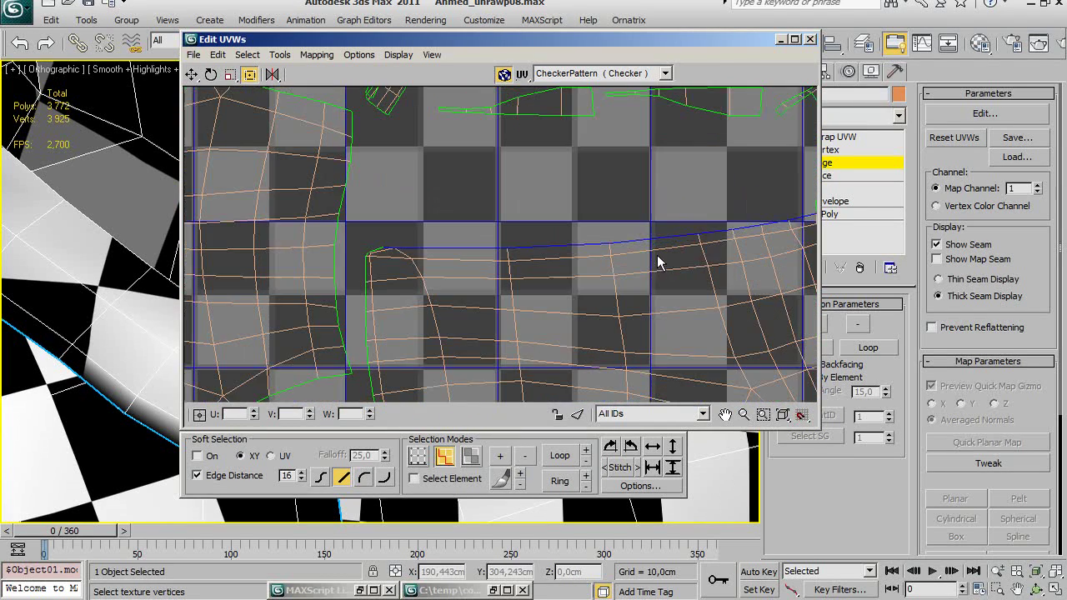
middle_click_drag(570, 268, 602, 291)
scroll(604, 293, "up", 2)
mouse_move(517, 284)
middle_mouse_down()
mouse_move(575, 295)
mouse_move(448, 288)
middle_mouse_up()
scroll(559, 300, "down", 2)
middle_click_drag(559, 300, 567, 297)
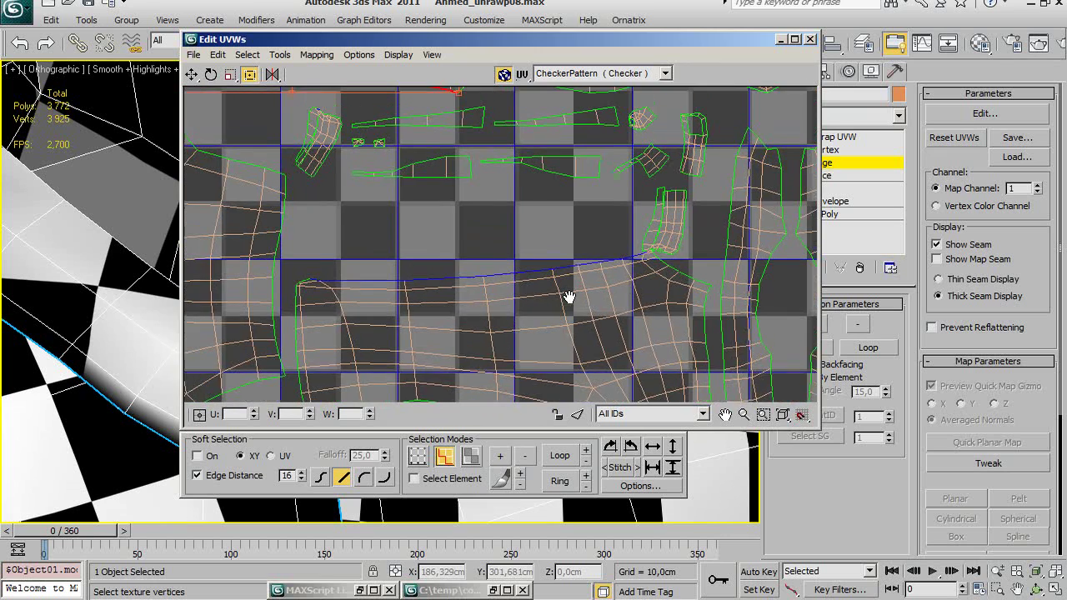
scroll(567, 298, "down", 3)
scroll(442, 282, "down", 1)
scroll(573, 305, "up", 2)
scroll(461, 200, "up", 3)
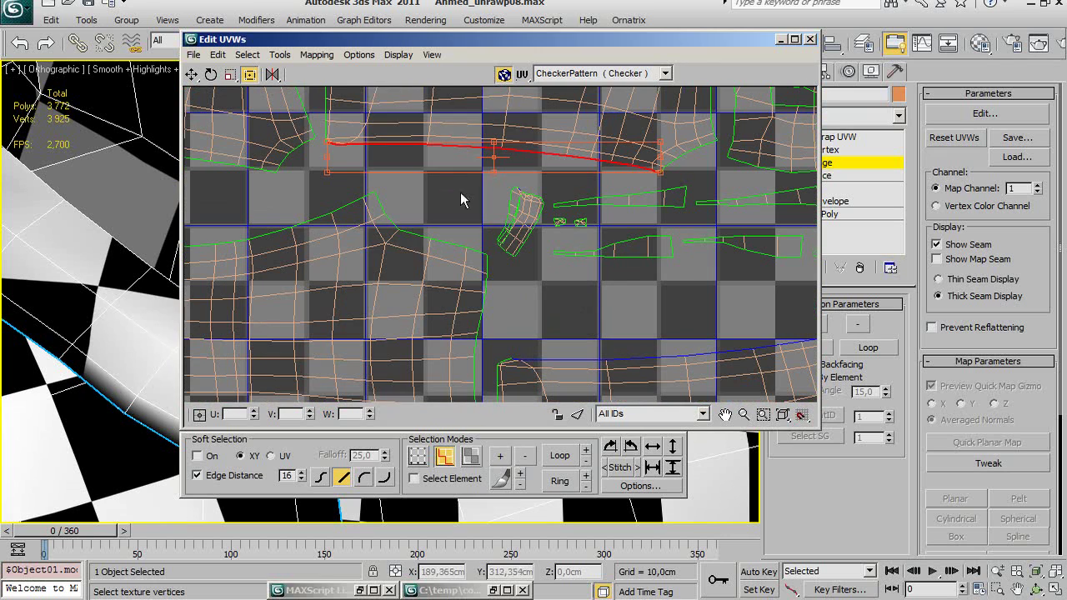
Stitch the selected collar edges together using Stitch Selected.
right_click(447, 151)
left_click(405, 211)
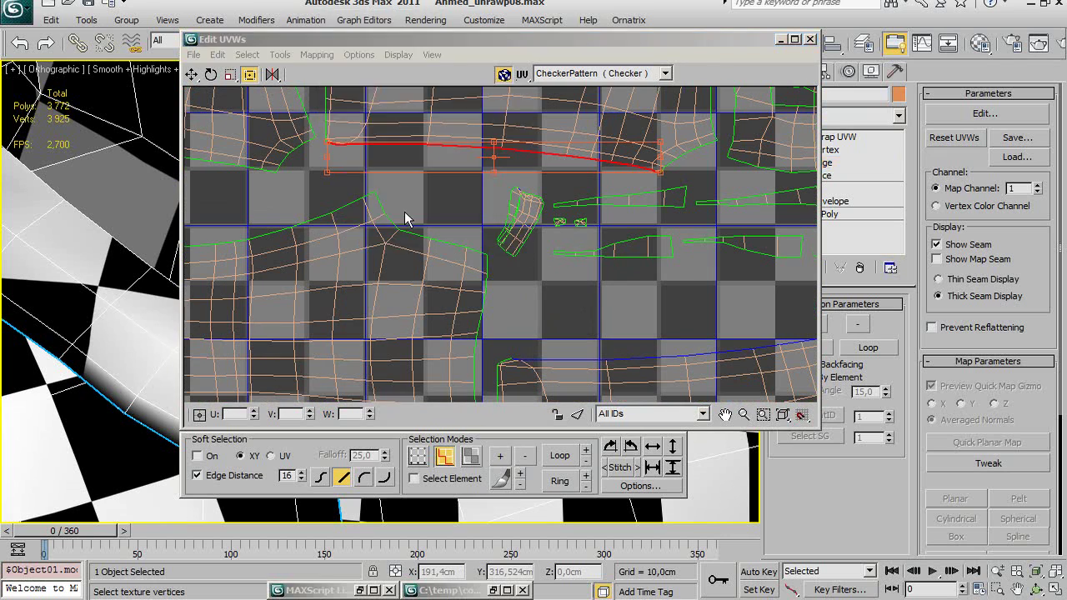
scroll(430, 227, "down", 2)
scroll(476, 250, "down", 1)
scroll(508, 286, "down", 1)
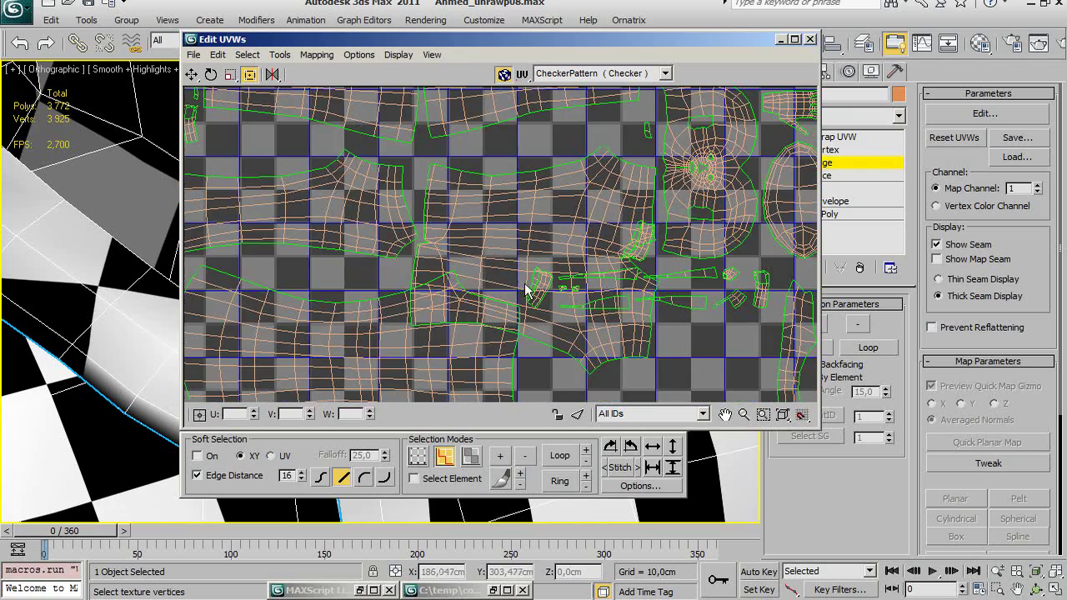
scroll(525, 291, "down", 1)
scroll(539, 310, "down", 1)
scroll(572, 344, "down", 2)
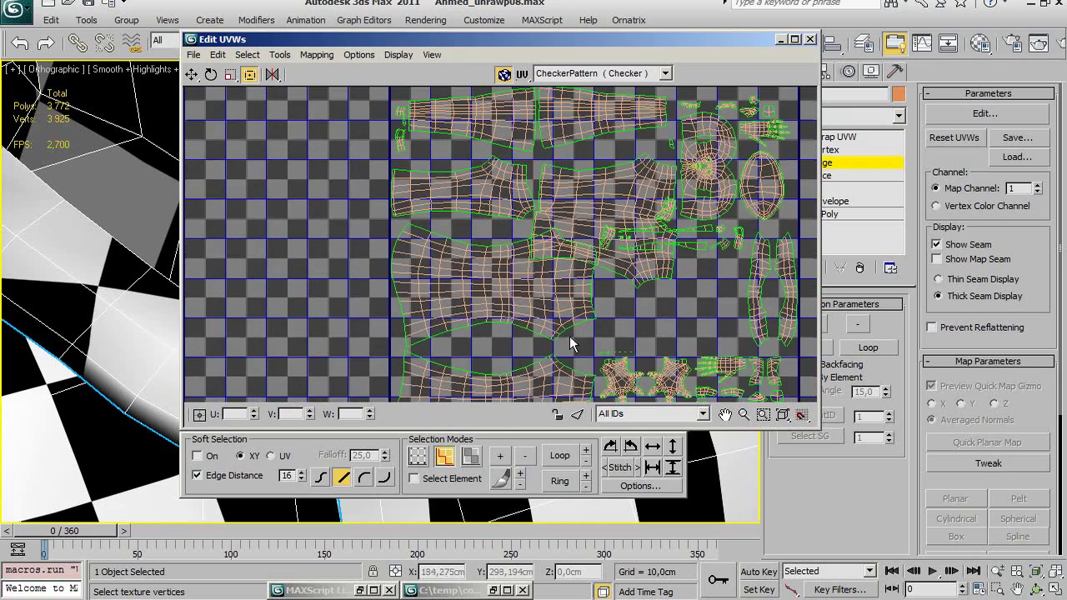
Turn on Select Element and move an island into the empty left area.
left_click(425, 484)
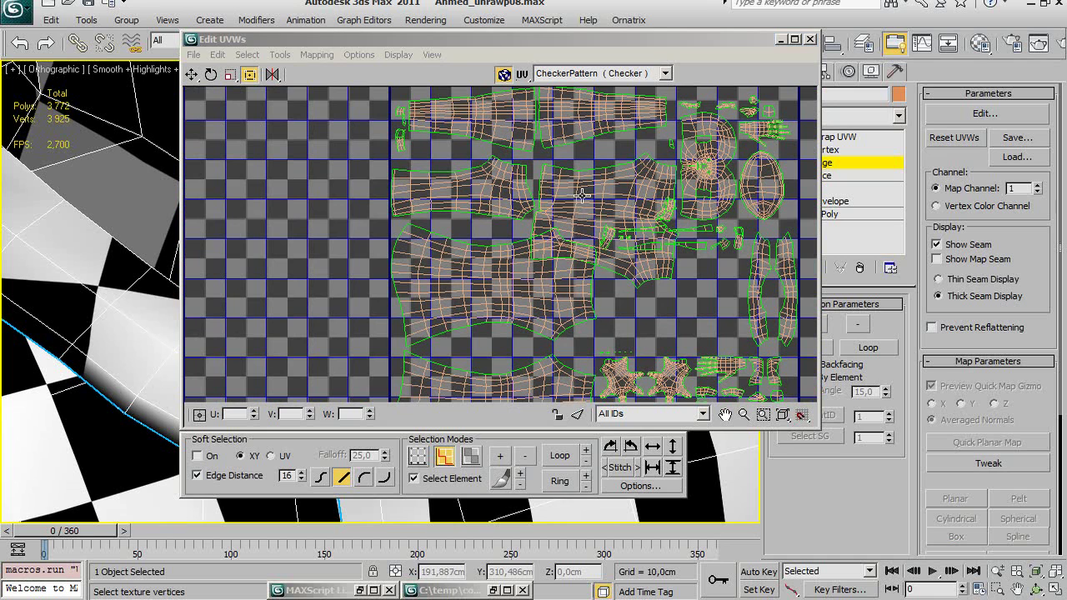
left_click_drag(659, 279, 325, 280)
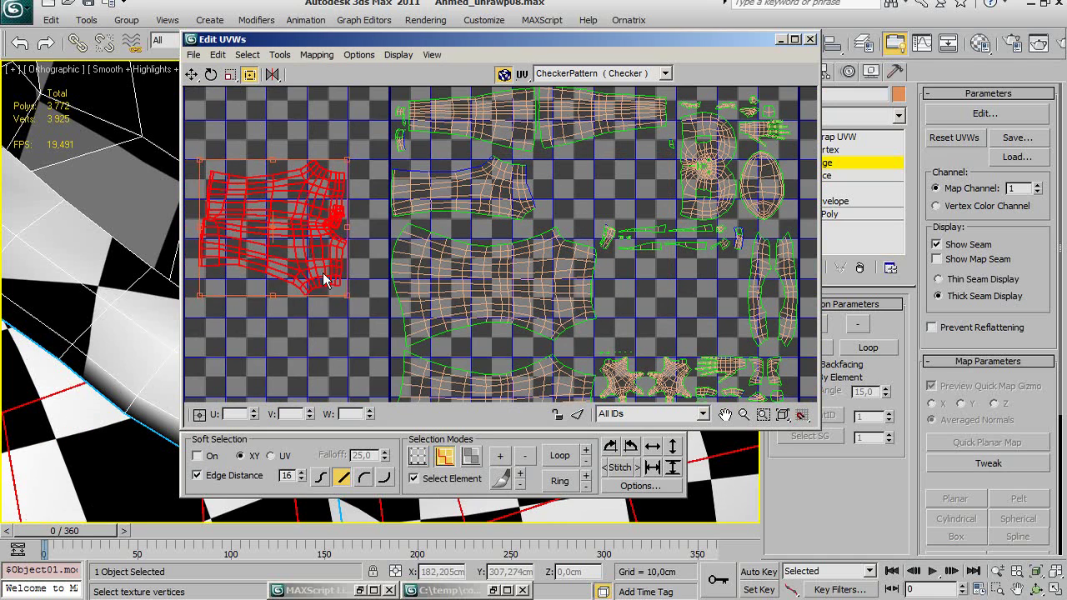
scroll(347, 304, "up", 1)
left_click(375, 209)
scroll(393, 257, "up", 2)
scroll(370, 252, "up", 2)
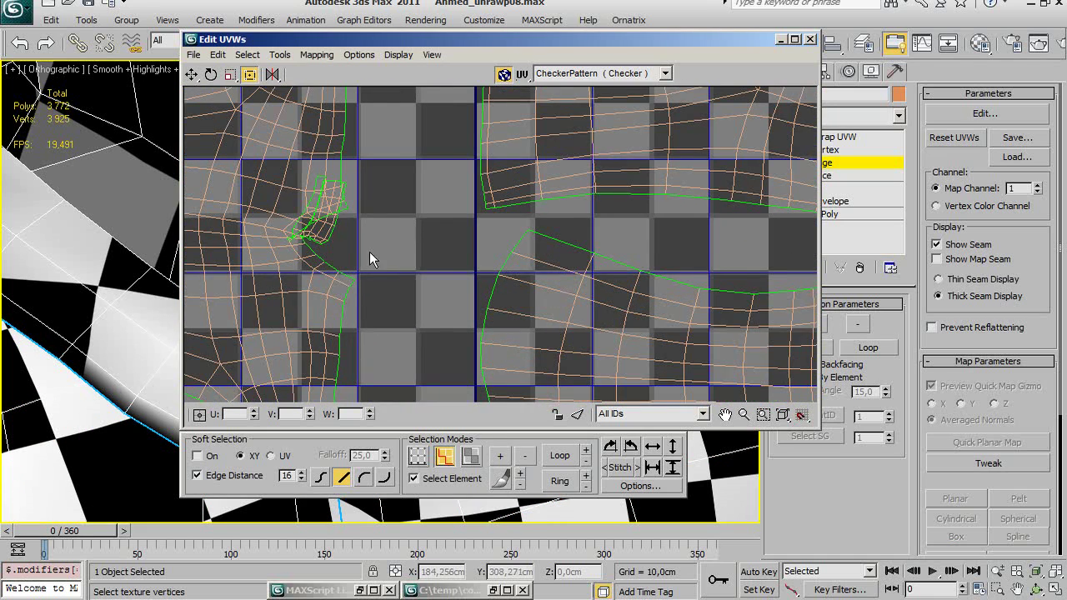
middle_click_drag(369, 252, 427, 251)
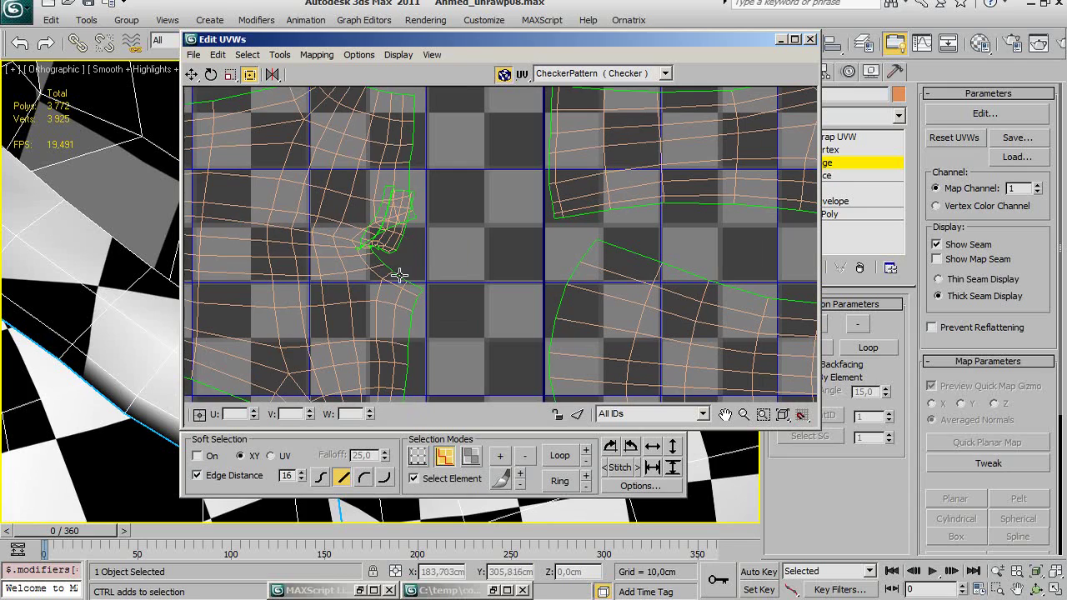
left_click(400, 276)
Select the upper and lower arm islands and drag both to the layout's left edge.
scroll(409, 282, "down", 2)
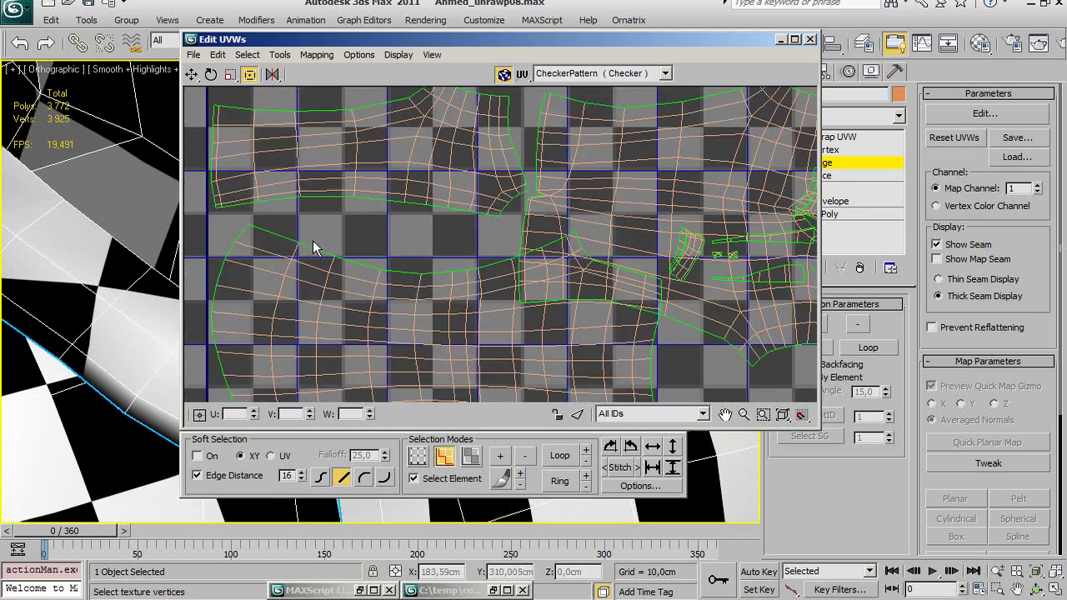
scroll(415, 302, "down", 1)
middle_click_drag(543, 247, 517, 208)
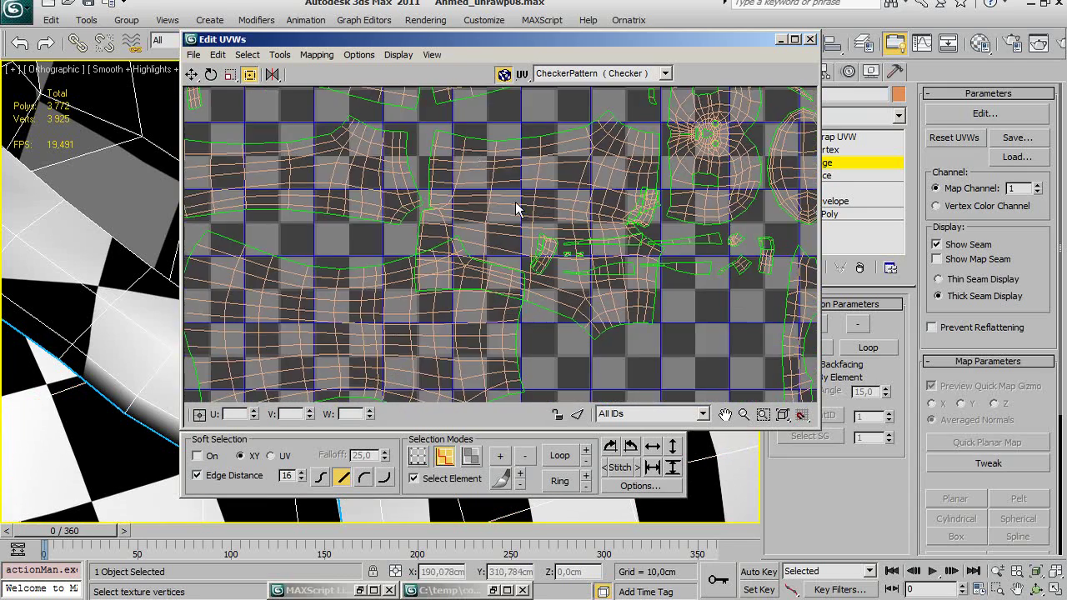
left_click(531, 237)
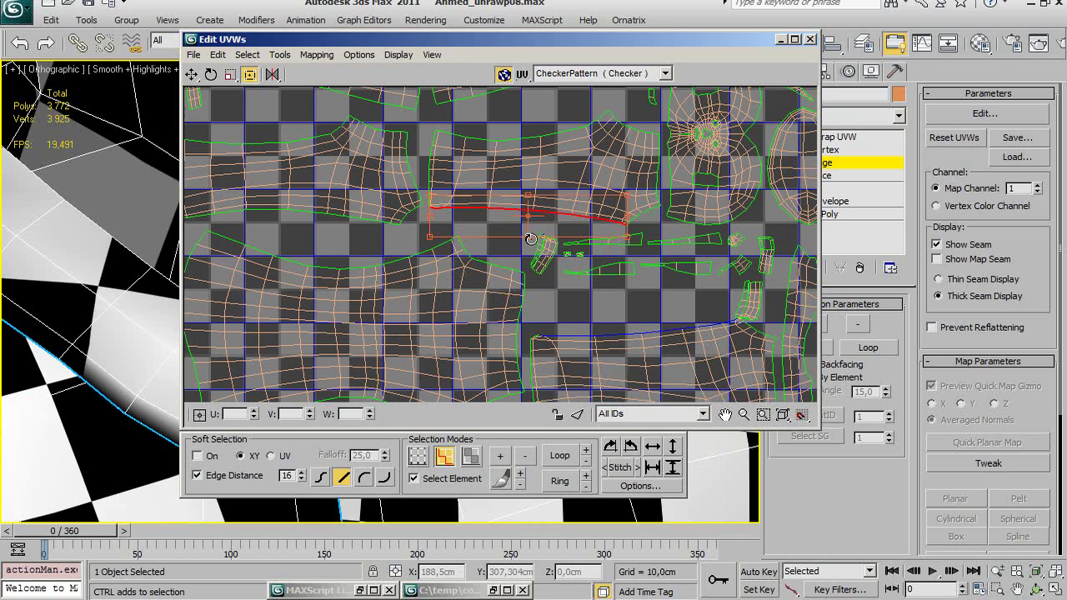
scroll(542, 229, "up", 1)
scroll(500, 225, "up", 1)
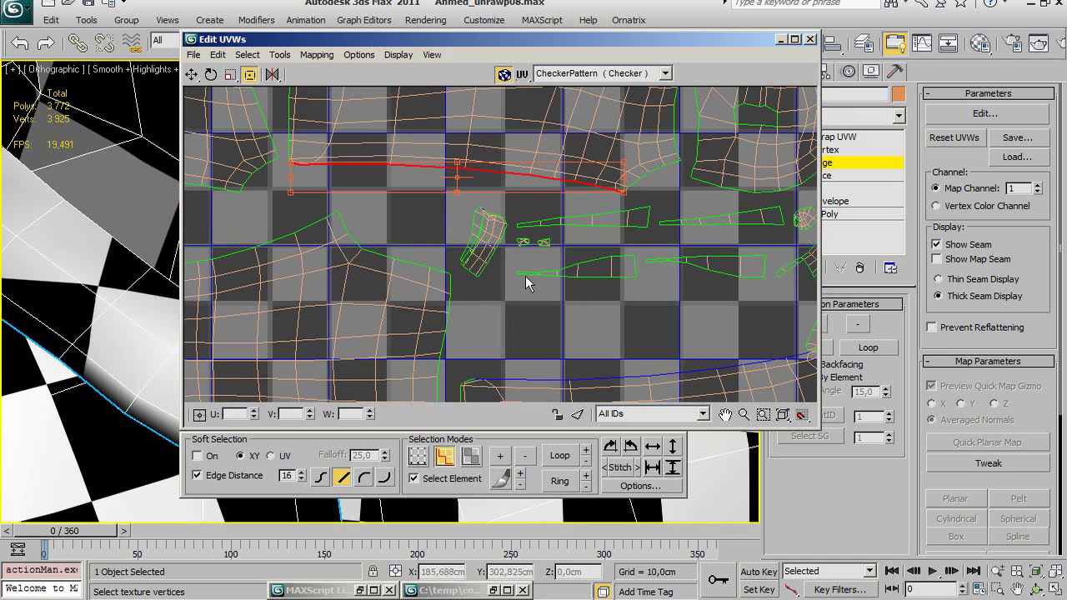
left_click(527, 284)
scroll(540, 206, "down", 2)
left_click(536, 161)
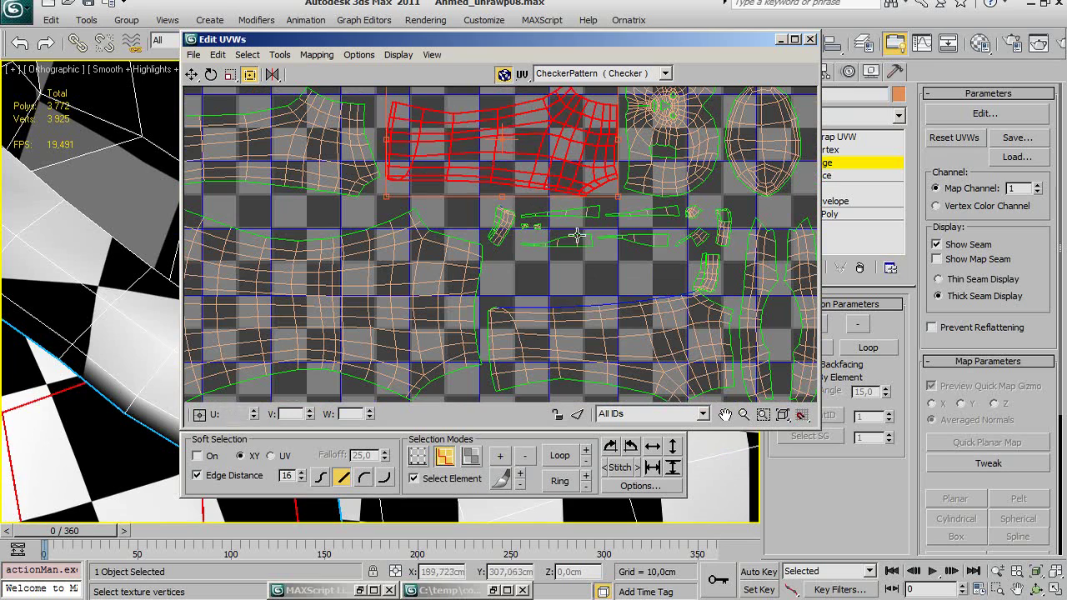
left_click(594, 340, "ctrl")
scroll(595, 340, "down", 1)
scroll(576, 284, "down", 1)
scroll(586, 302, "up", 1)
scroll(585, 302, "up", 3)
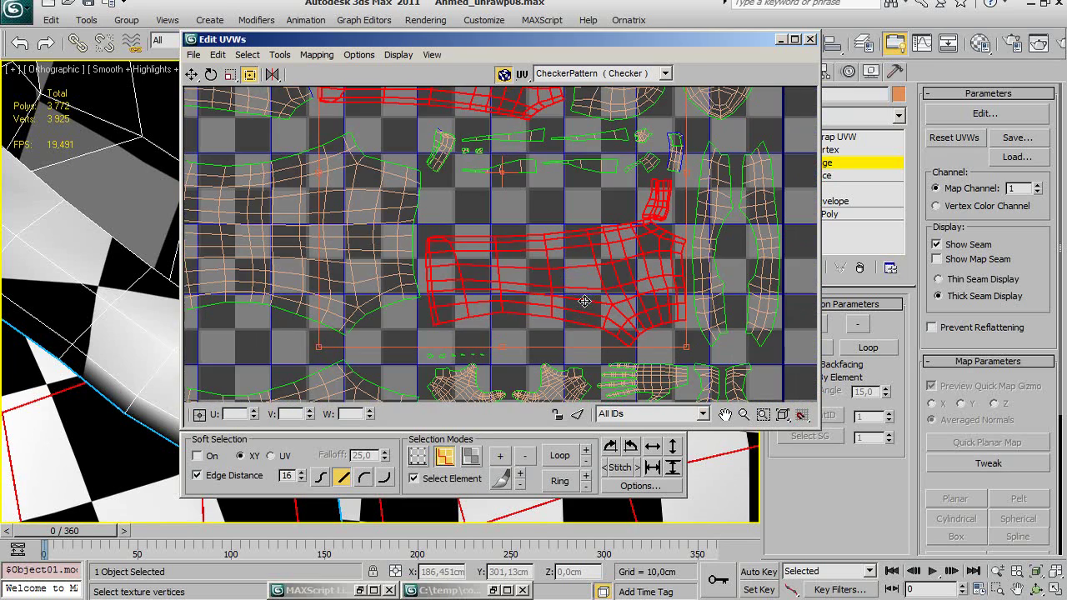
scroll(597, 290, "up", 2)
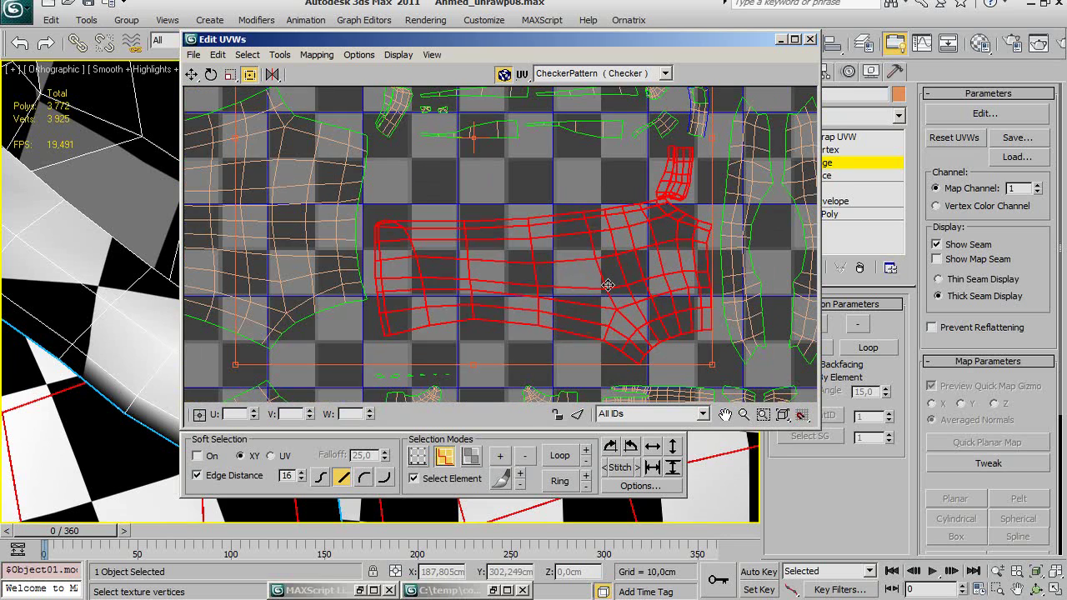
scroll(575, 294, "down", 5)
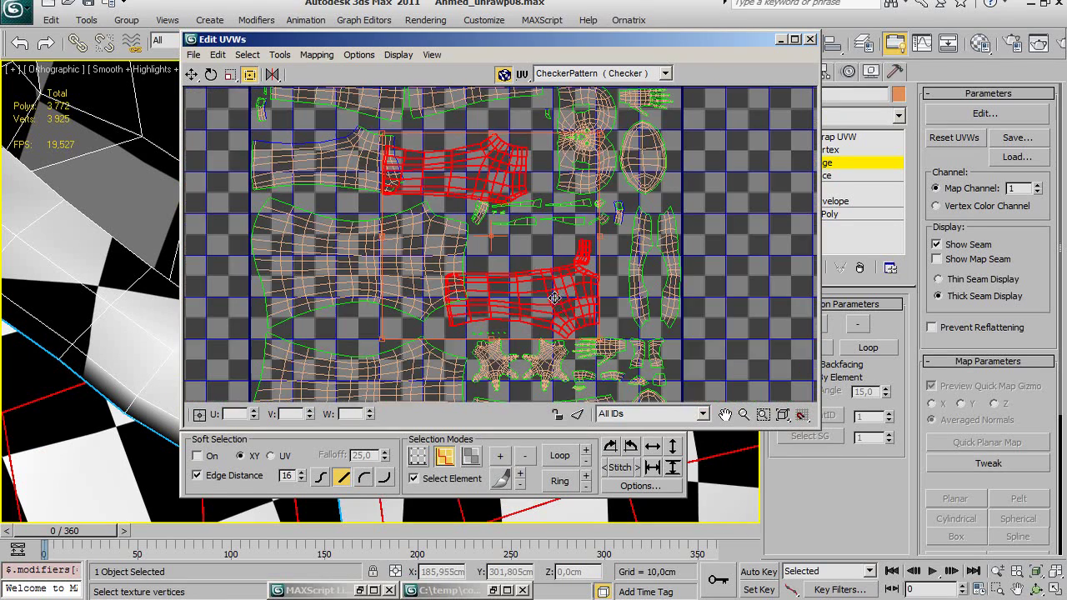
scroll(543, 301, "down", 1)
left_click_drag(531, 299, 279, 319)
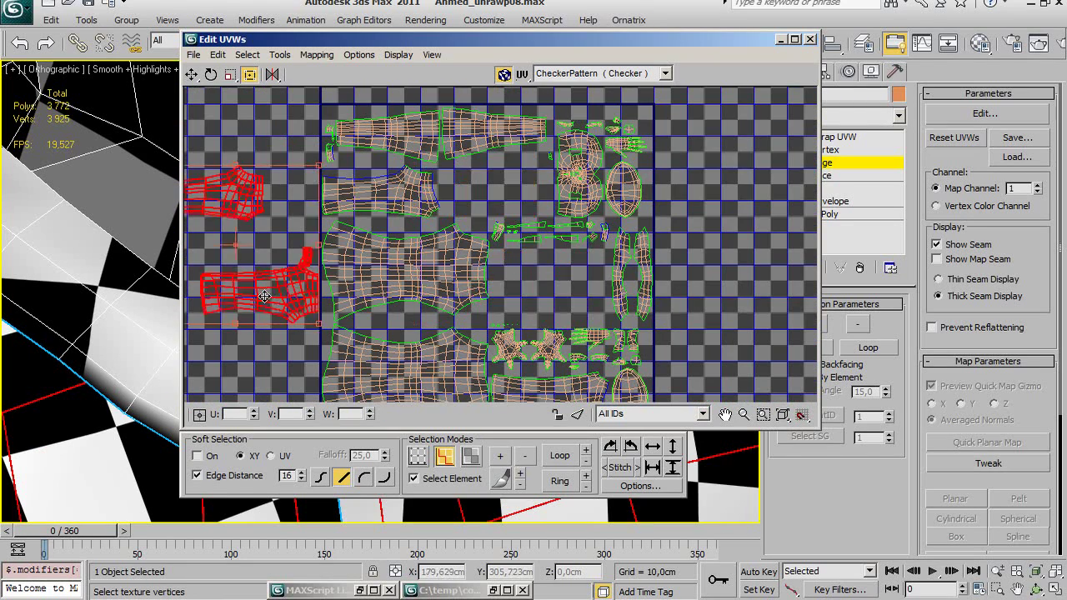
left_click(313, 322)
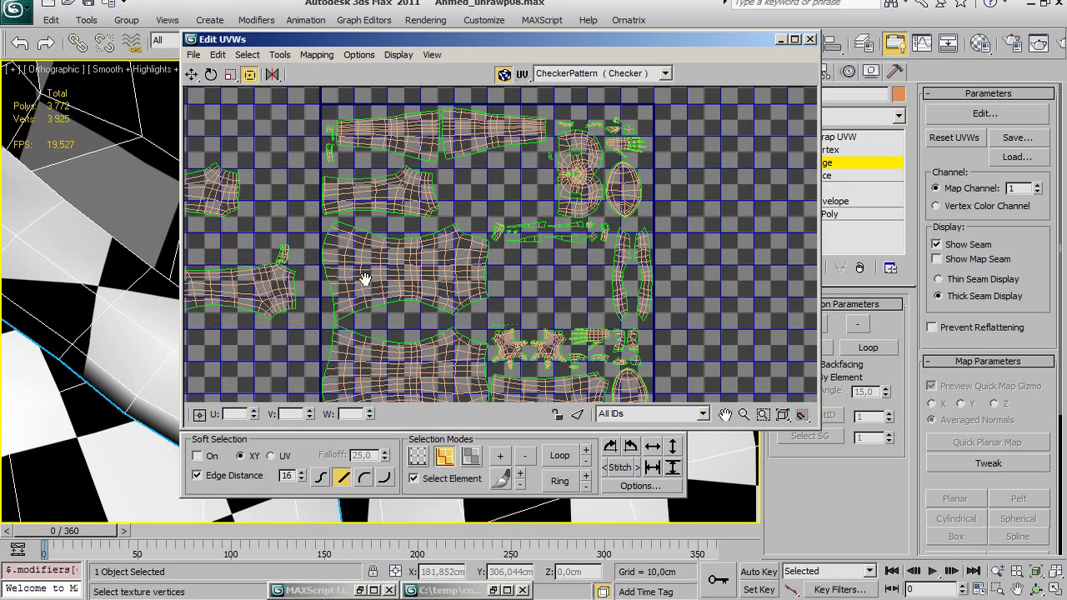
scroll(500, 291, "up", 4)
Break the UVs along the edge where the small strip joins the larger shell.
scroll(495, 322, "up", 4)
scroll(429, 267, "up", 4)
scroll(430, 267, "up", 3)
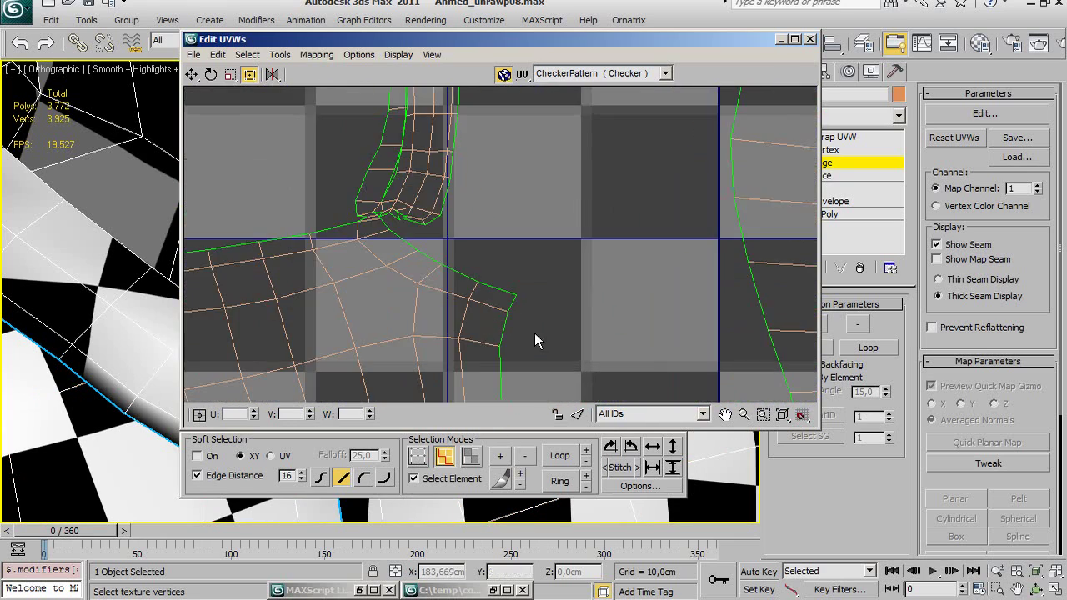
scroll(479, 303, "up", 2)
scroll(512, 307, "up", 2)
scroll(512, 302, "up", 2)
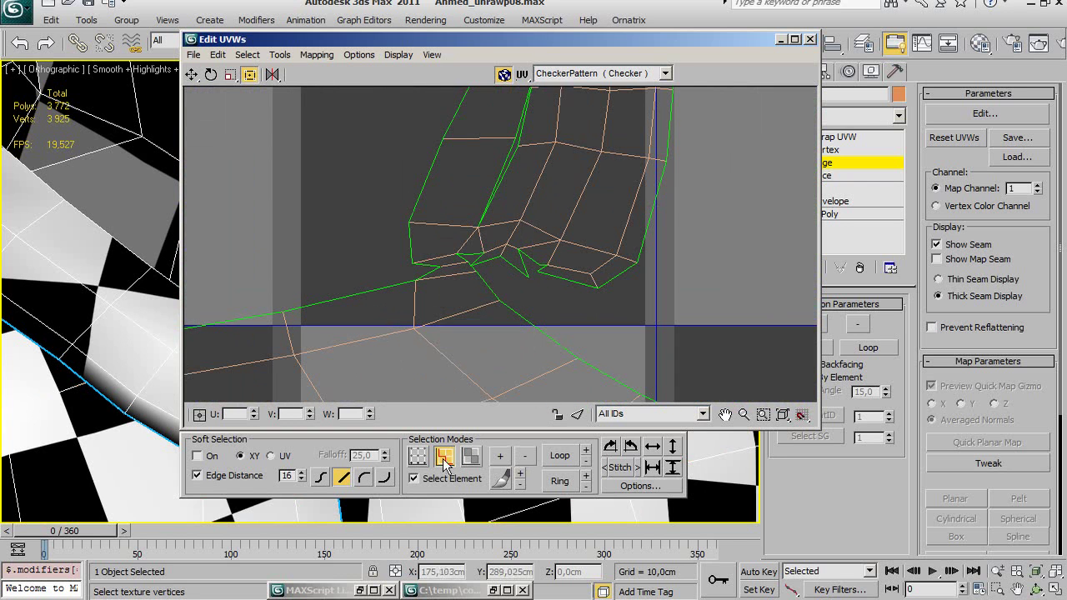
left_click(427, 474)
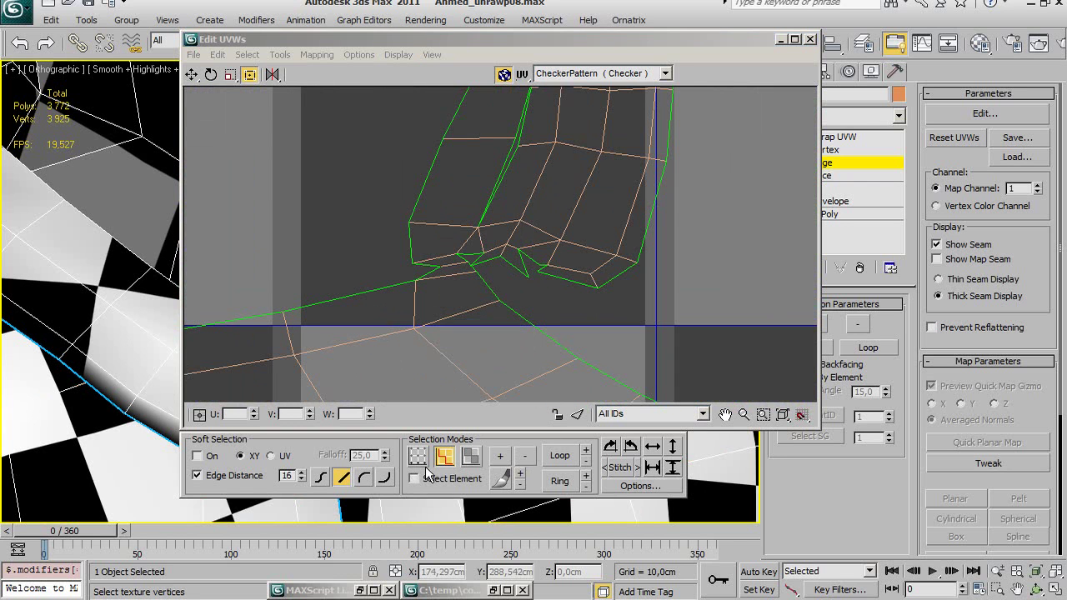
left_click(451, 273)
left_click(280, 54)
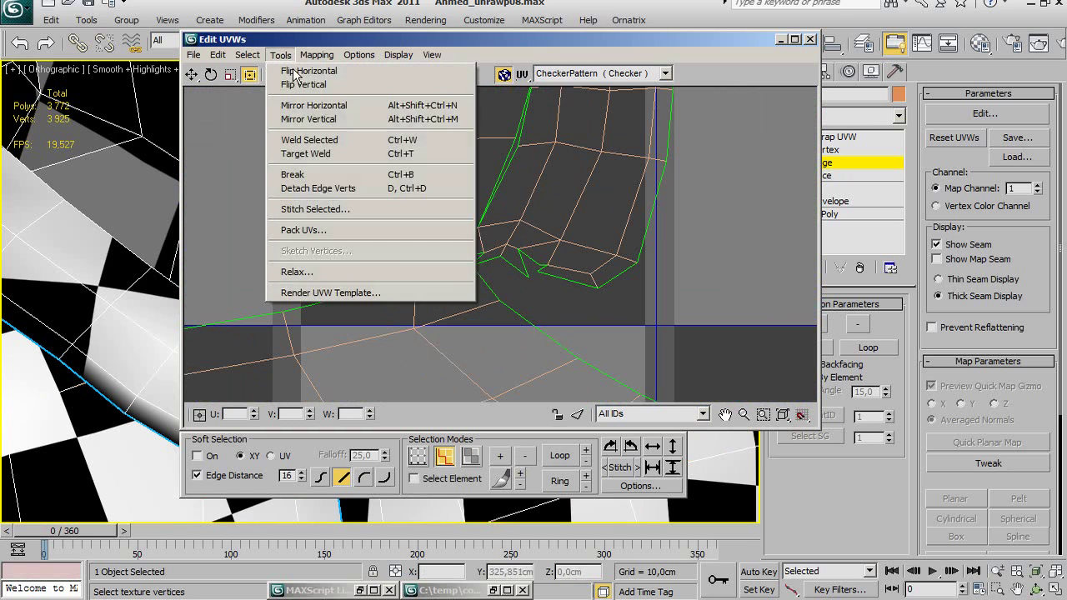
left_click(315, 177)
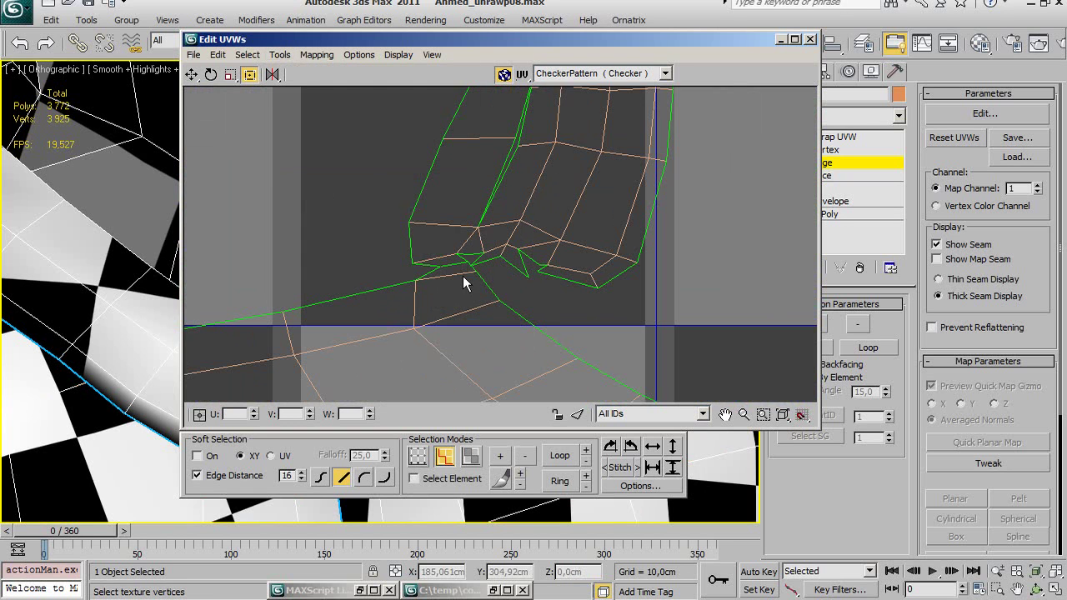
With Select Element on, move the lower shell up and left into the open area.
left_click(424, 480)
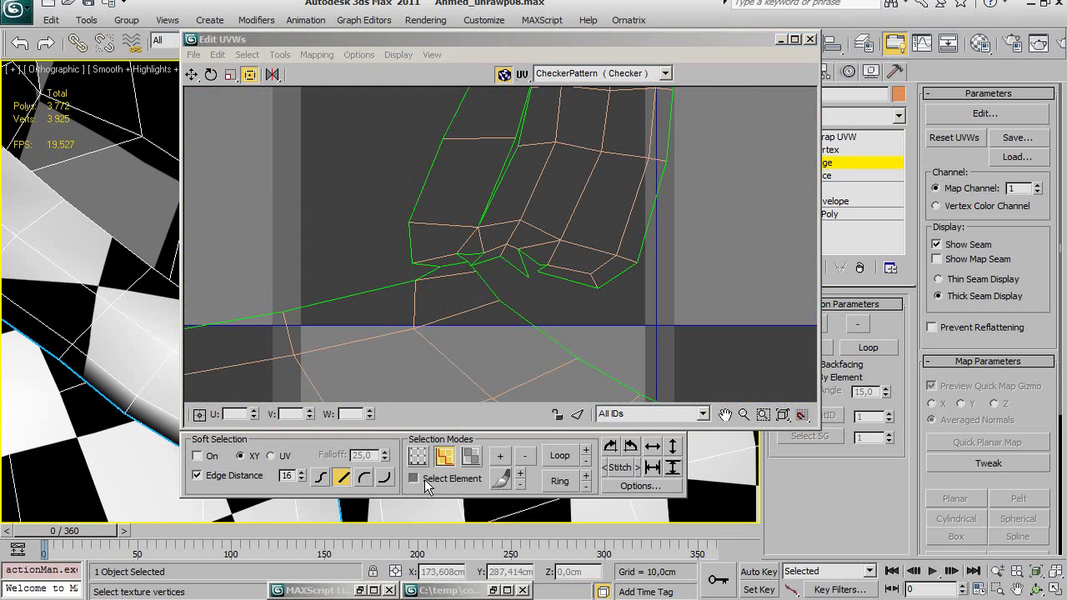
left_click(512, 315)
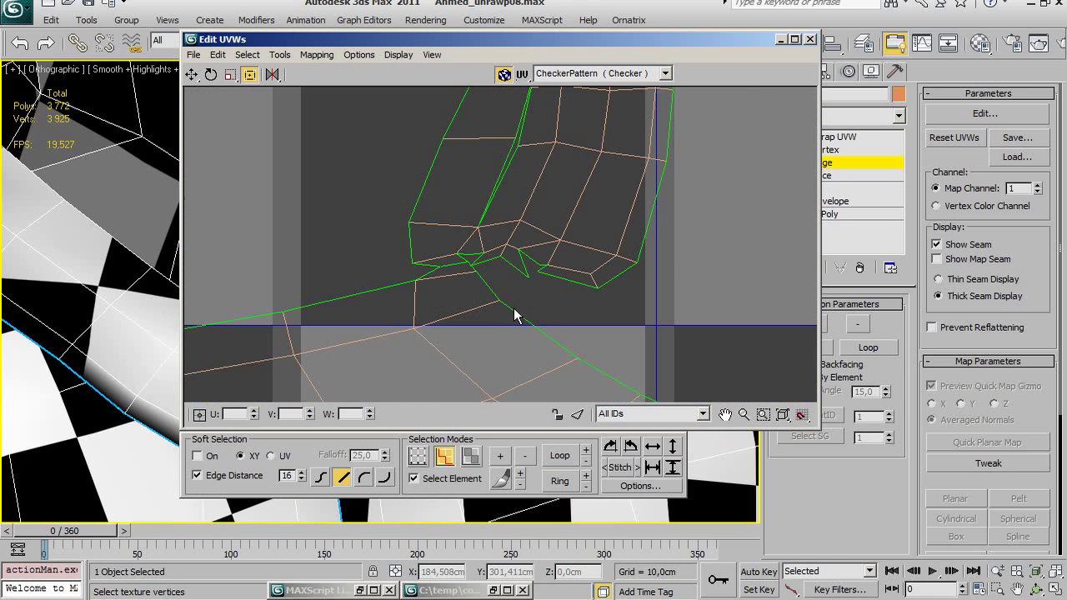
left_click(514, 311)
scroll(408, 294, "down", 5)
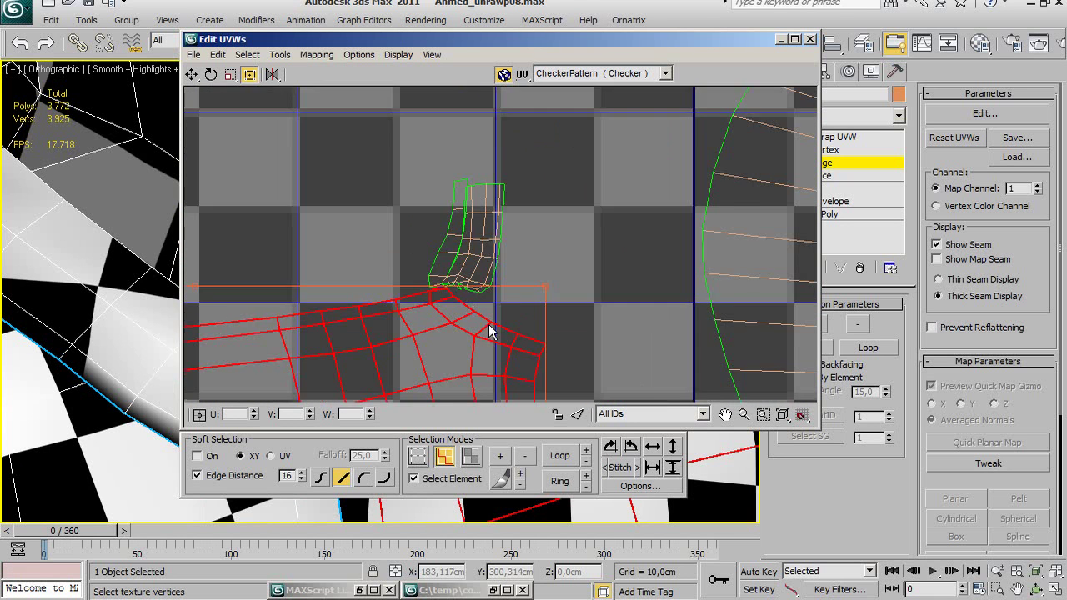
scroll(489, 326, "down", 3)
left_click_drag(492, 328, 338, 245)
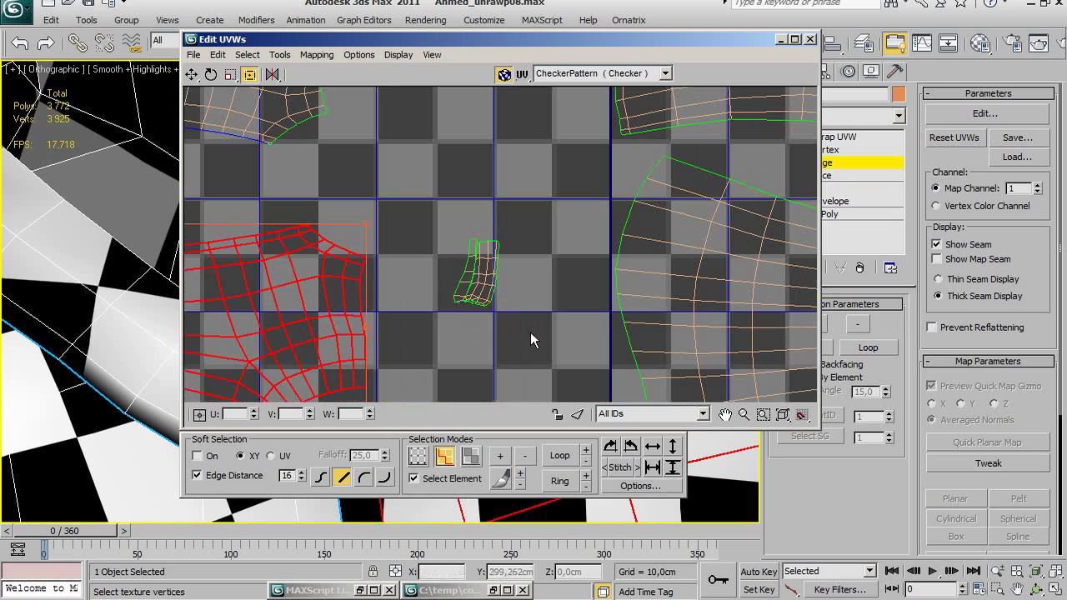
mouse_move(471, 248)
middle_mouse_down()
mouse_move(552, 299)
mouse_move(579, 208)
mouse_move(489, 326)
mouse_move(452, 291)
middle_mouse_up()
scroll(548, 231, "down", 2)
scroll(445, 259, "up", 2)
left_click(450, 235)
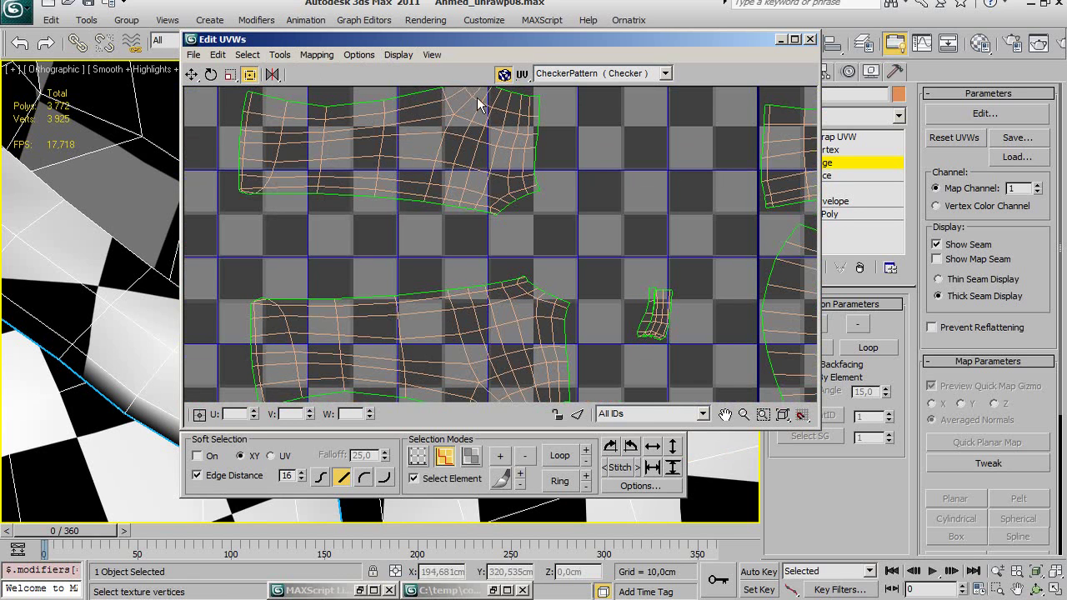
In edge mode without Select Element, select the first seam edges on the upper shell's border.
left_click(414, 479)
scroll(425, 267, "up", 3)
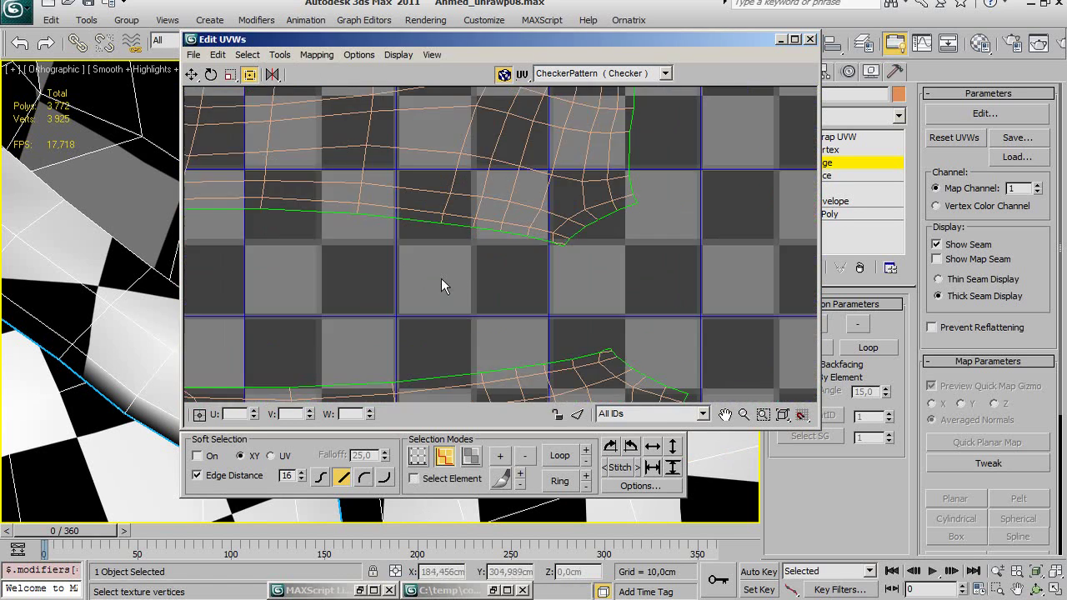
left_click(543, 240)
scroll(476, 303, "up", 2)
scroll(492, 310, "up", 2)
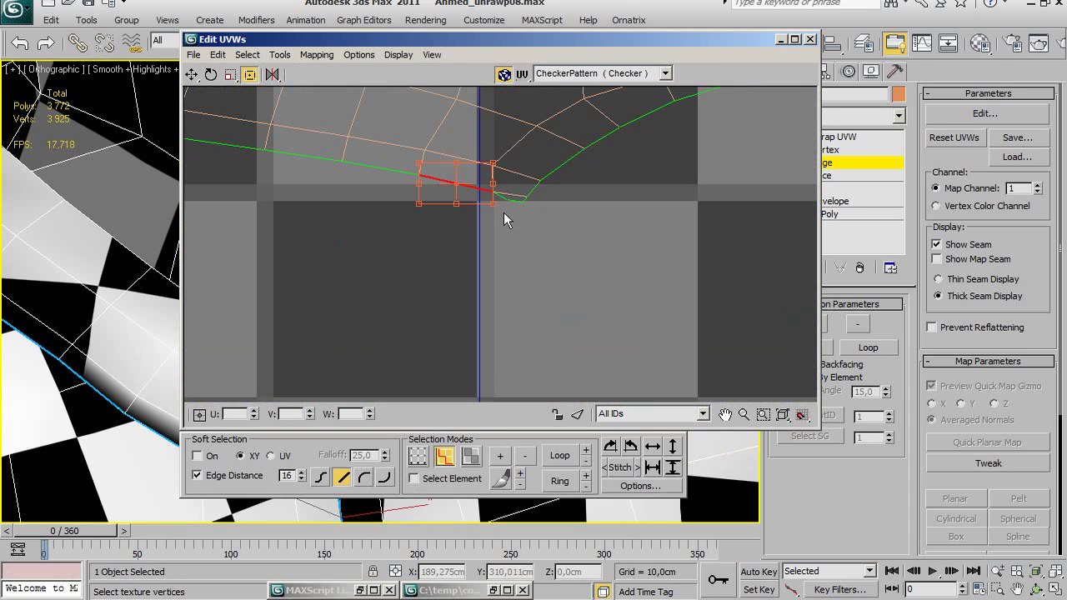
scroll(500, 250, "down", 2)
scroll(507, 271, "down", 2)
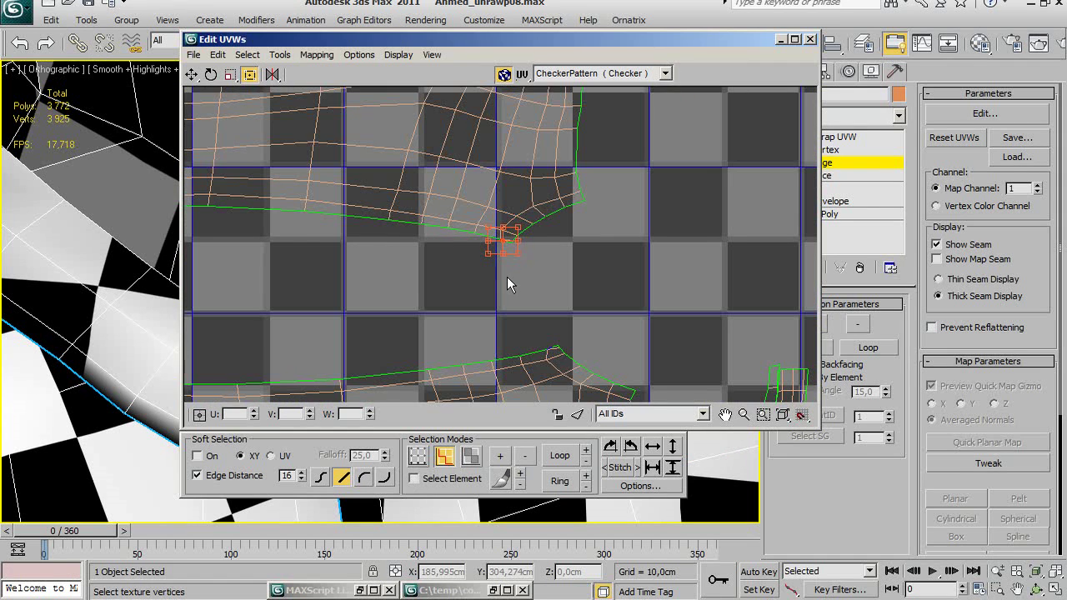
middle_click_drag(507, 277, 517, 308)
scroll(517, 309, "up", 3)
left_click(457, 227)
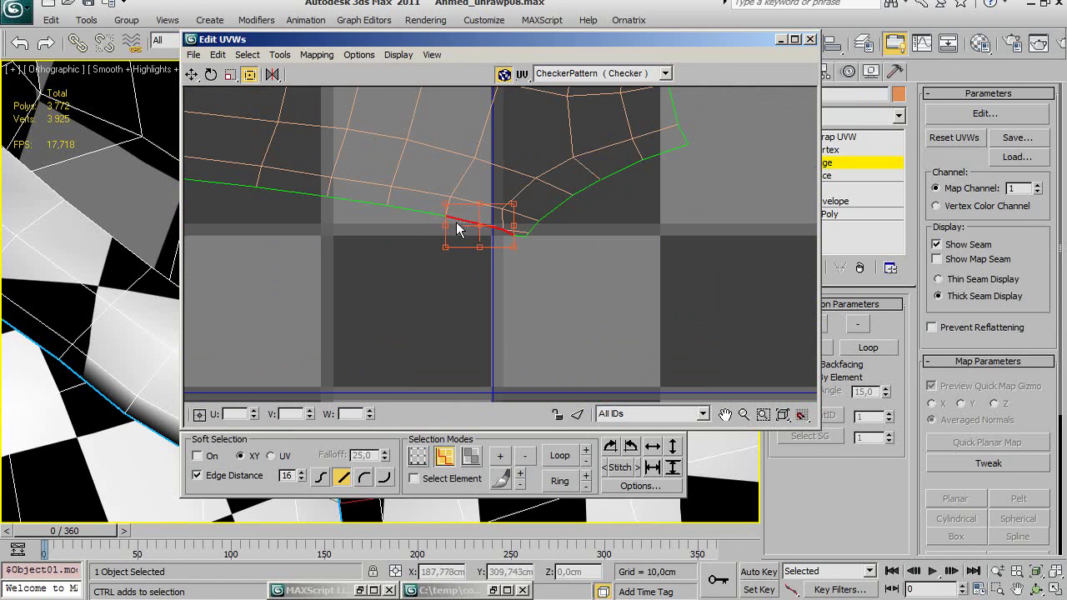
left_click(363, 200, "ctrl")
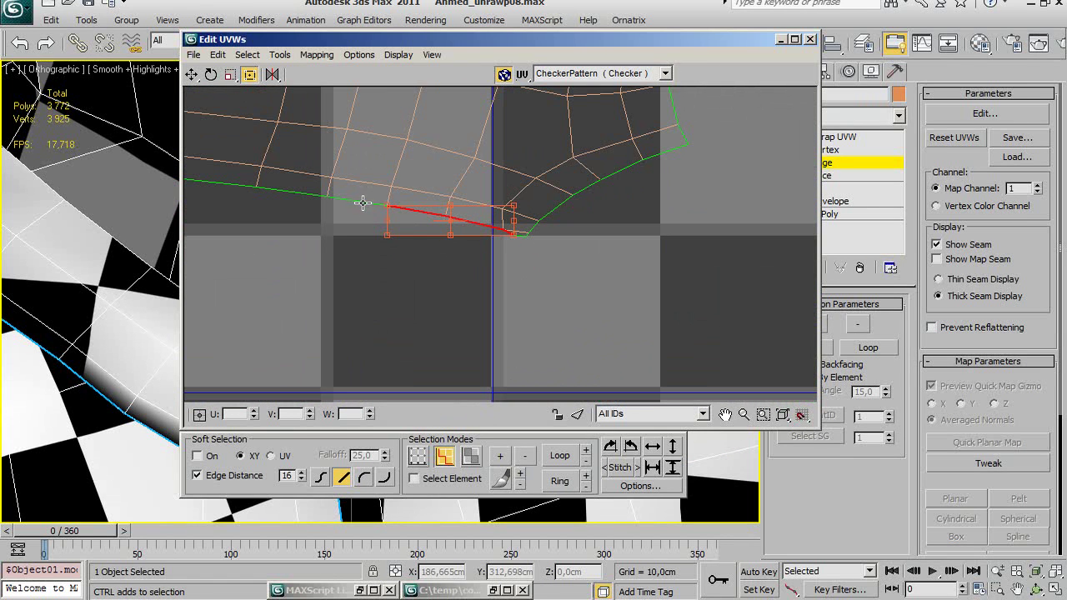
Extend the edge selection leftward along the whole seam to the shell's corner.
mouse_move(282, 239)
middle_mouse_down()
mouse_move(584, 298)
mouse_move(544, 269)
middle_mouse_up()
scroll(545, 268, "down", 2)
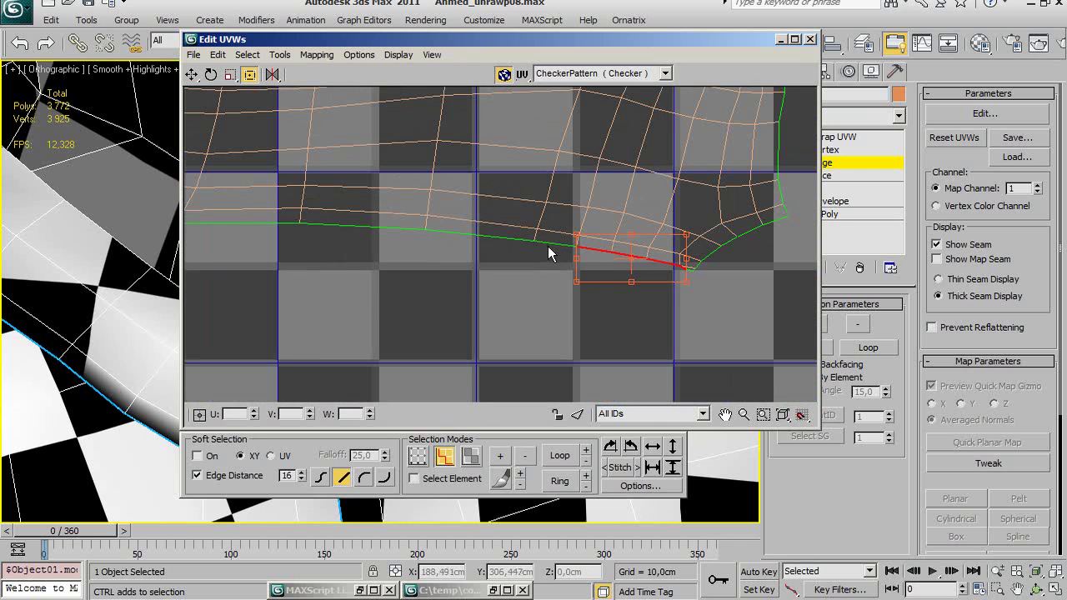
left_click(549, 245, "ctrl")
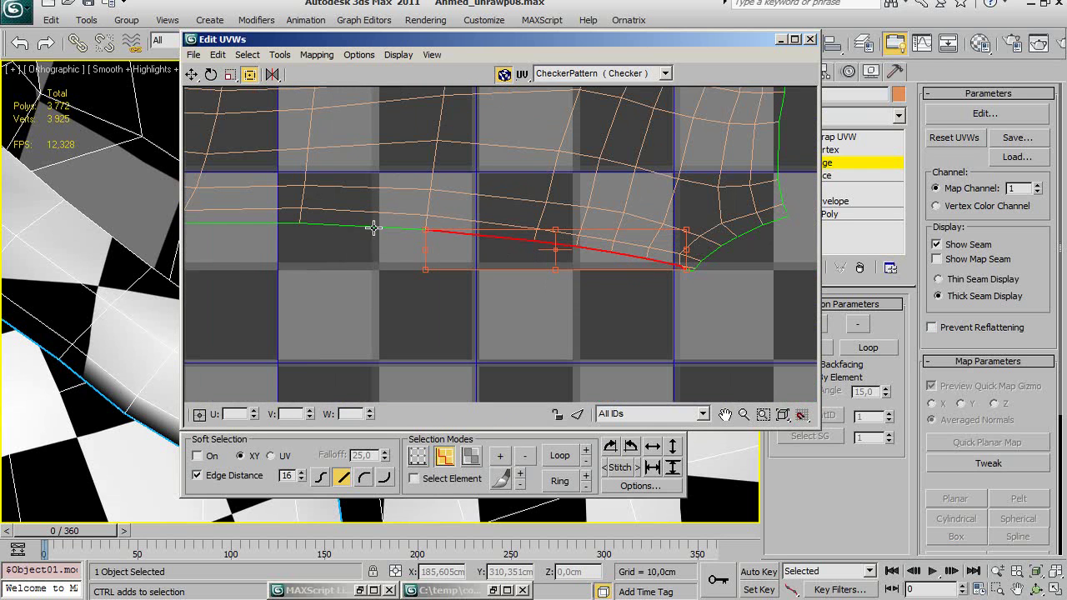
middle_click_drag(374, 228, 549, 277)
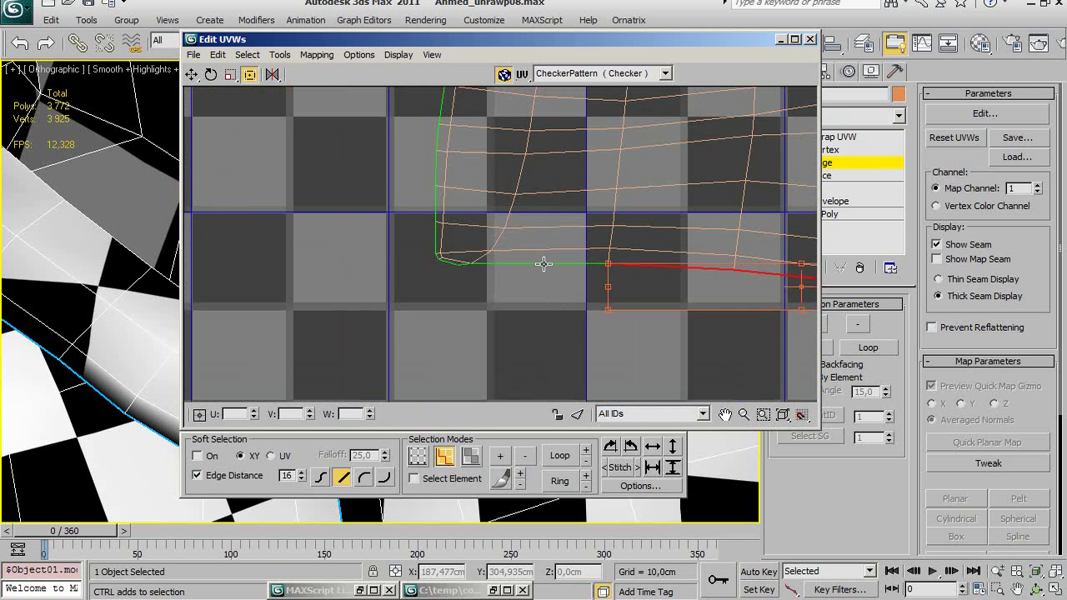
scroll(485, 325, "up", 2)
scroll(484, 325, "up", 2)
scroll(483, 325, "up", 3)
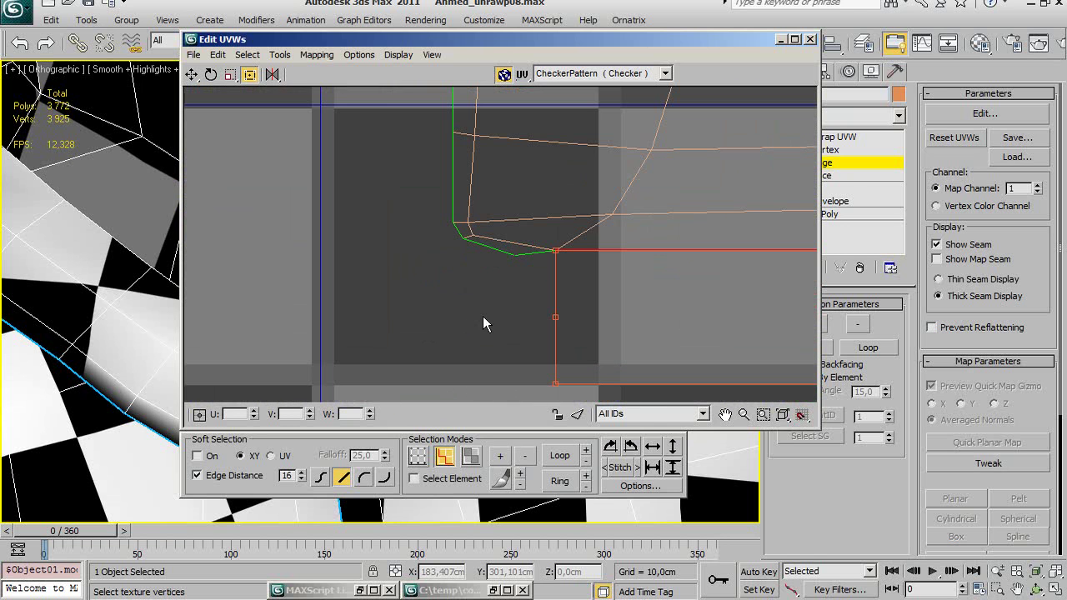
middle_click_drag(494, 307, 443, 298)
scroll(503, 298, "down", 4)
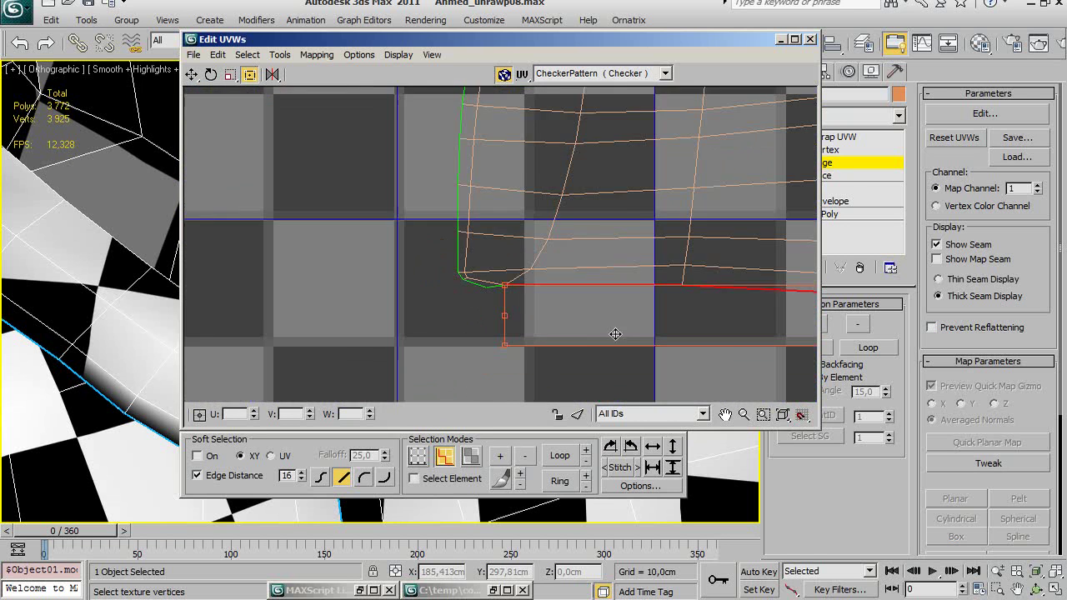
scroll(586, 290, "down", 1)
scroll(586, 290, "down", 1)
scroll(617, 295, "down", 1)
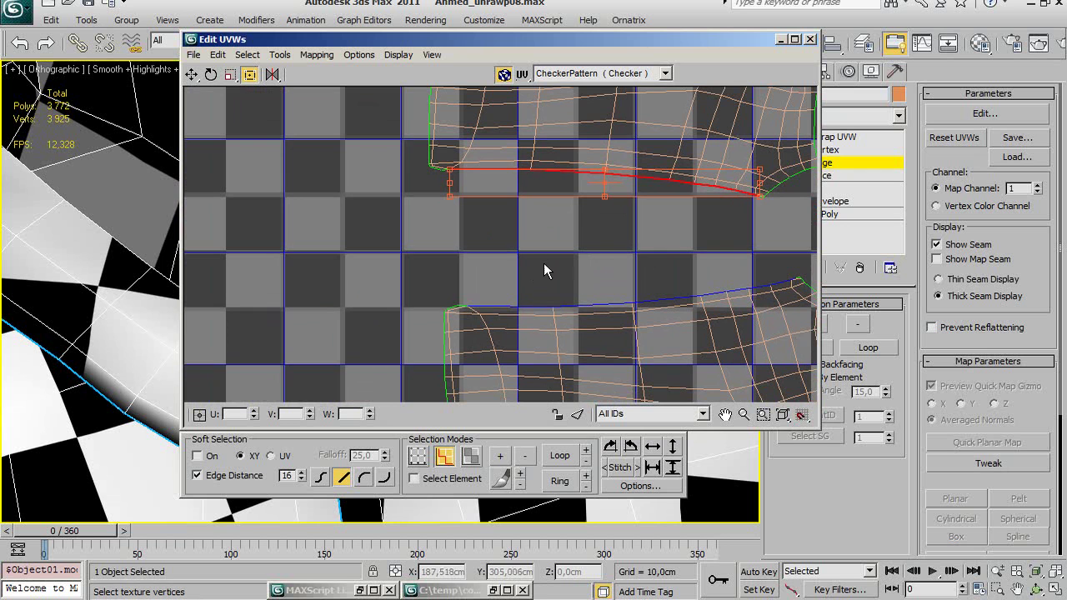
scroll(489, 297, "up", 1)
scroll(488, 256, "up", 2)
scroll(410, 168, "up", 3)
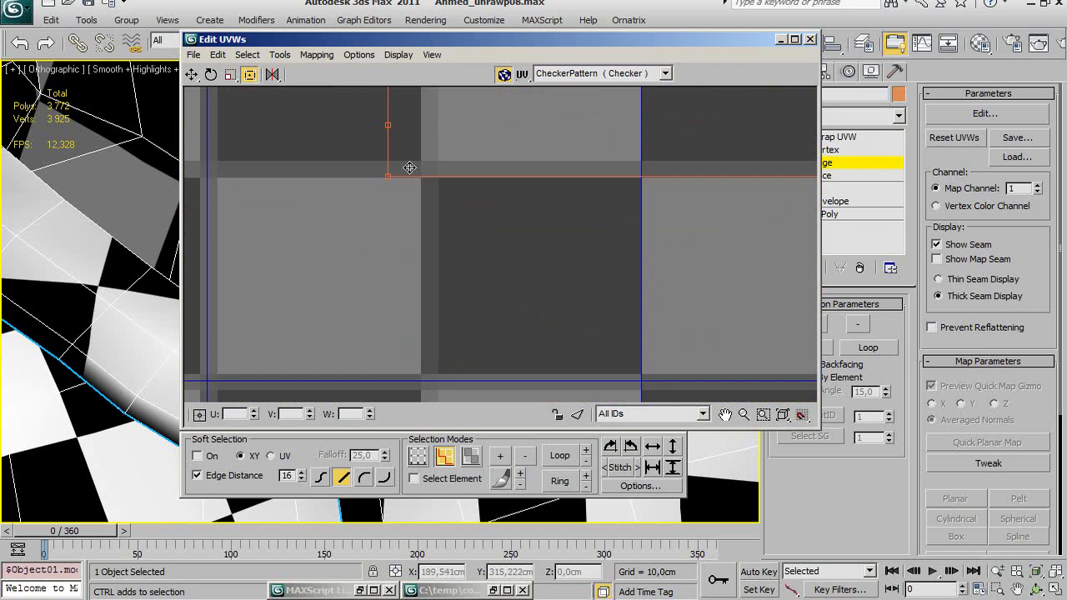
middle_click_drag(410, 168, 501, 224)
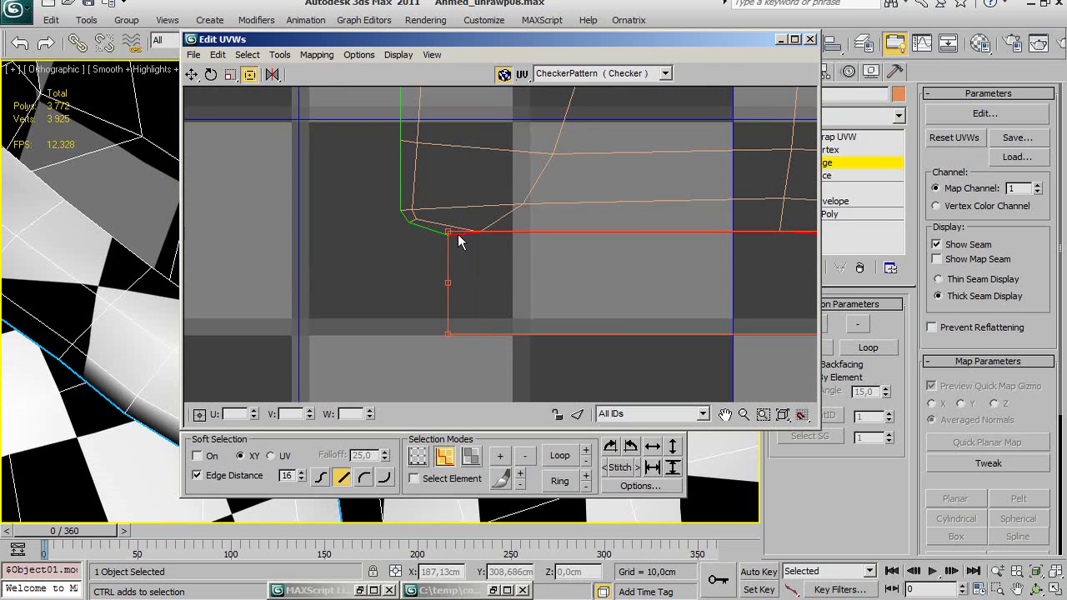
scroll(431, 233, "down", 1)
scroll(431, 234, "down", 2)
scroll(495, 216, "up", 1)
middle_click_drag(495, 216, 530, 295)
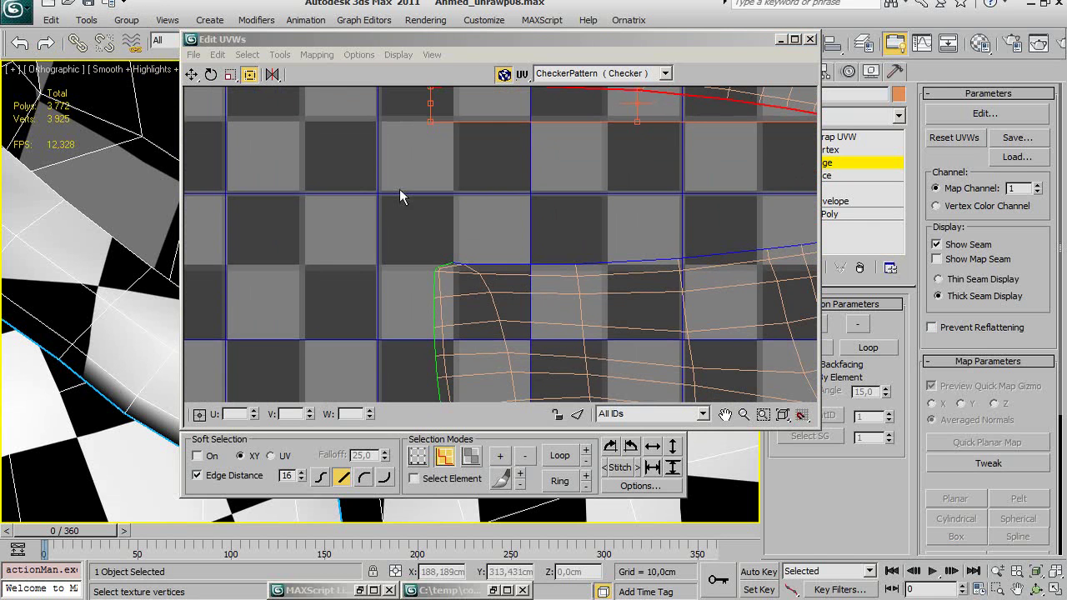
mouse_move(481, 250)
middle_mouse_down()
mouse_move(520, 199)
mouse_move(471, 248)
middle_mouse_up()
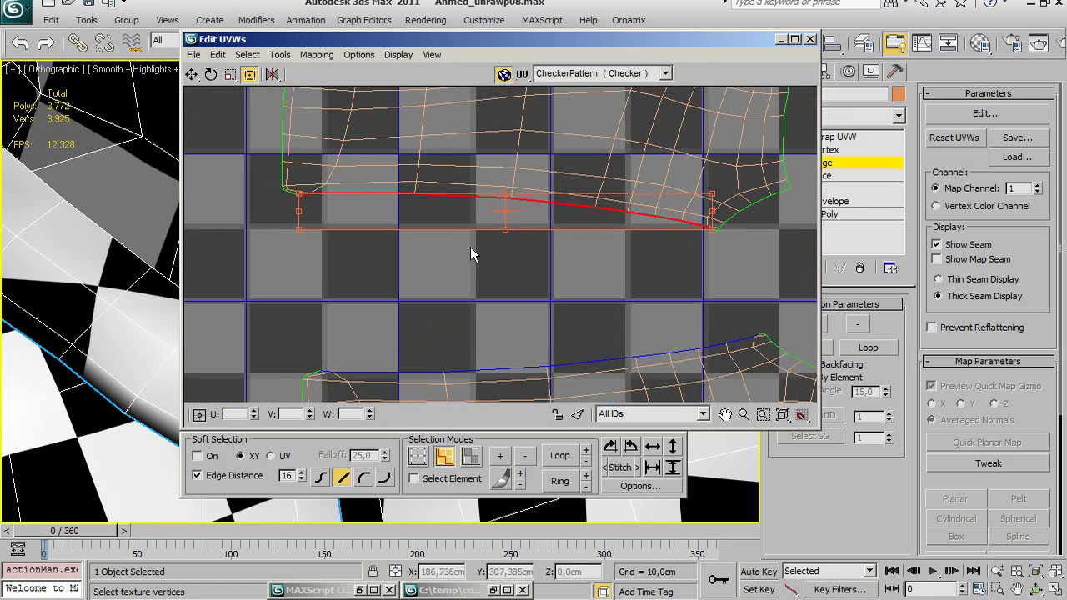
Apply Stitch Selected to join the selected seam edges to the matching shell.
right_click(541, 208)
left_click(511, 267)
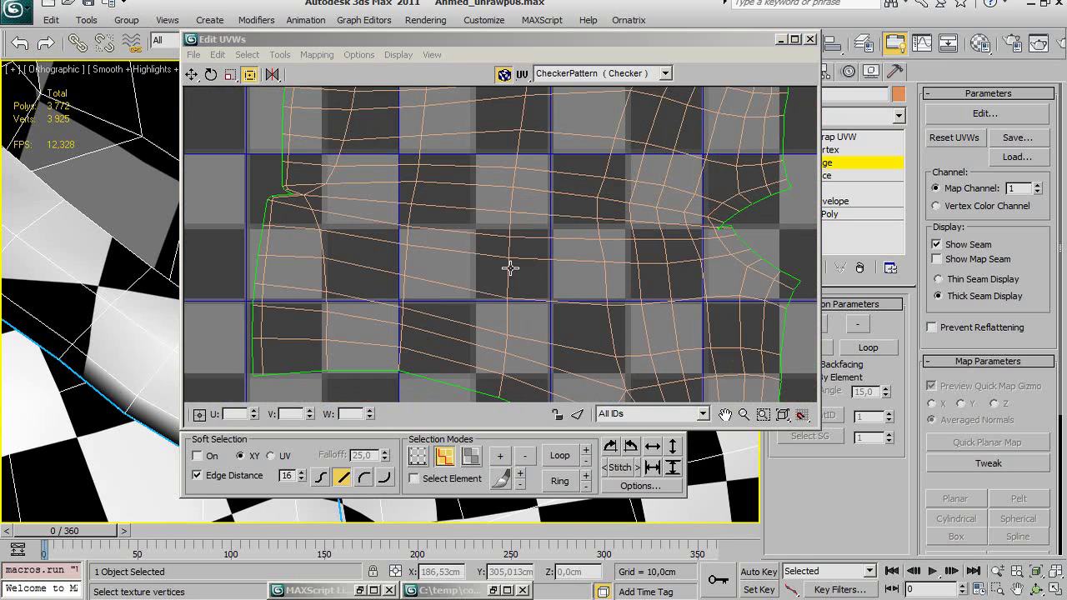
scroll(511, 268, "down", 2)
scroll(534, 314, "down", 2)
scroll(538, 312, "down", 1)
scroll(554, 301, "down", 1)
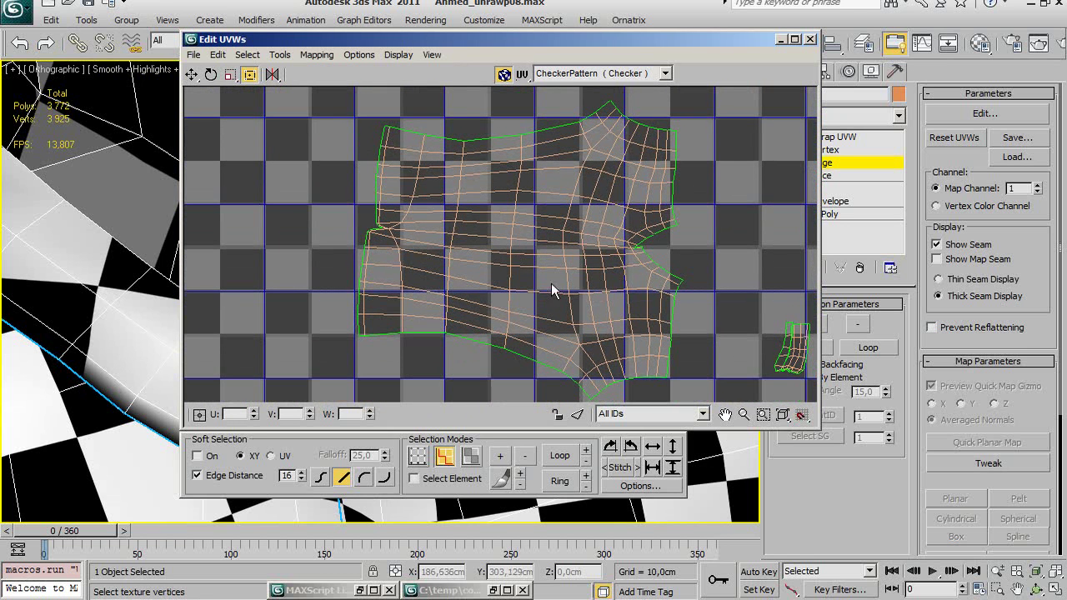
Relax the whole stitched shell by face angles with a 0.45 amount.
left_click(414, 480)
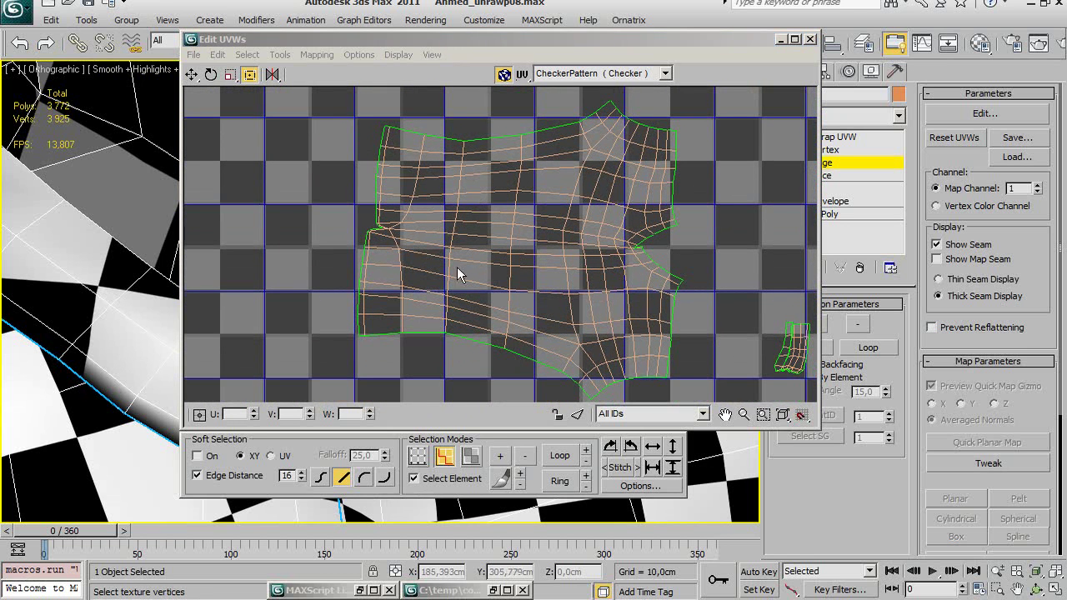
left_click(466, 236)
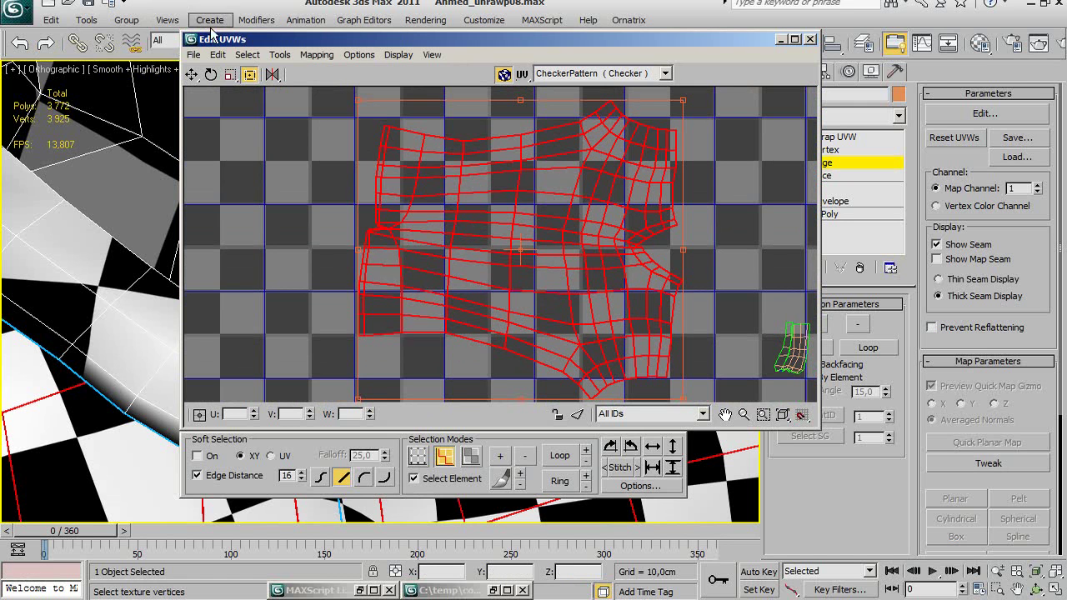
left_click(249, 55)
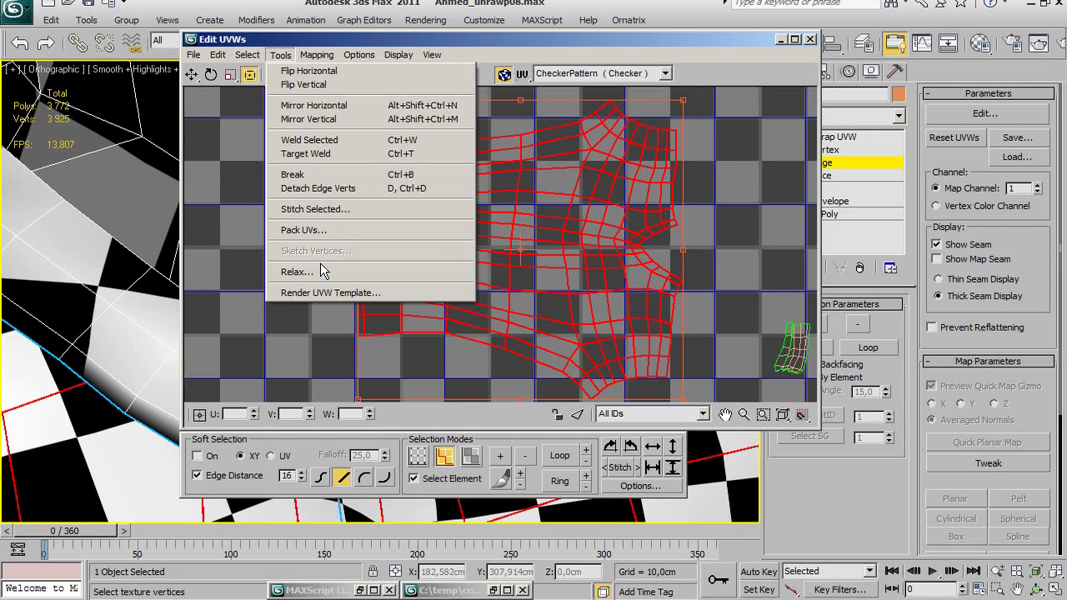
left_click(327, 275)
left_click(312, 97)
left_click(265, 107)
double_click(273, 136)
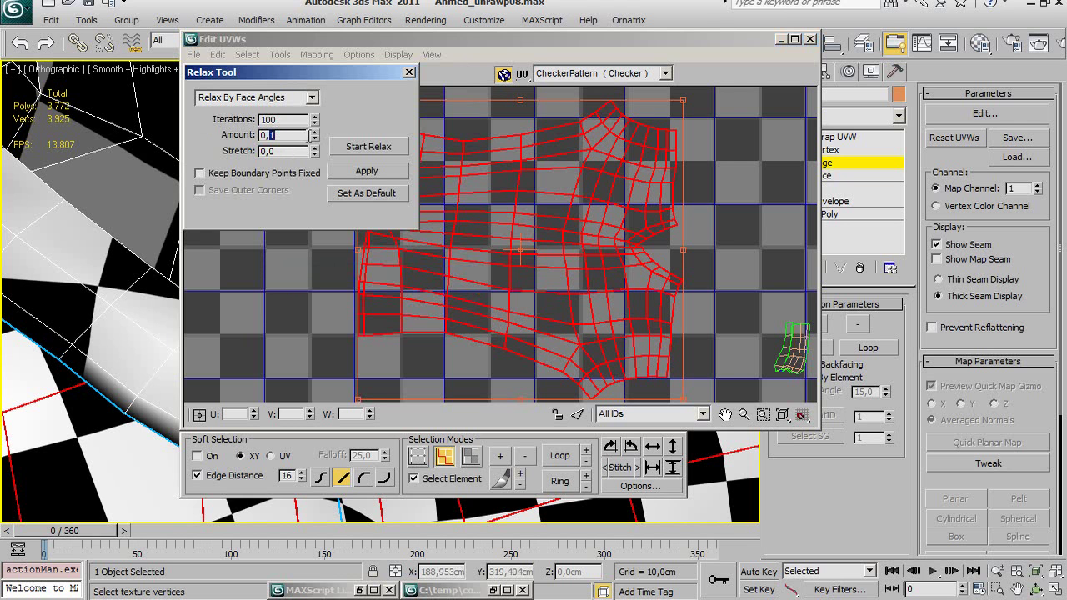
left_click(367, 146)
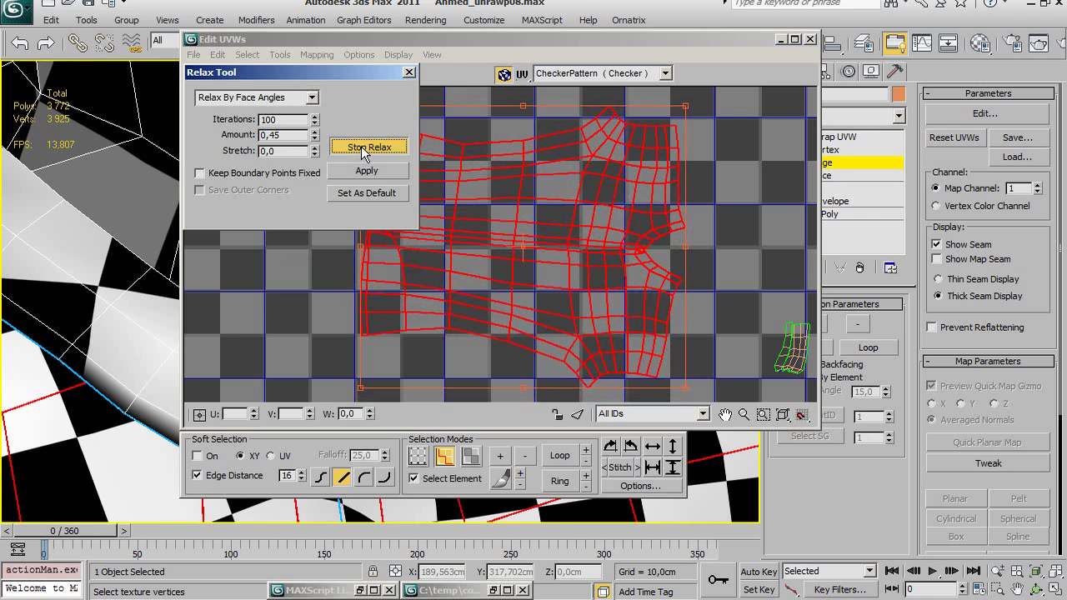
left_click(365, 148)
Move the Relax Tool dialog aside, undo the relax, and frame the shell.
left_click_drag(369, 78, 223, 86)
scroll(483, 190, "up", 1)
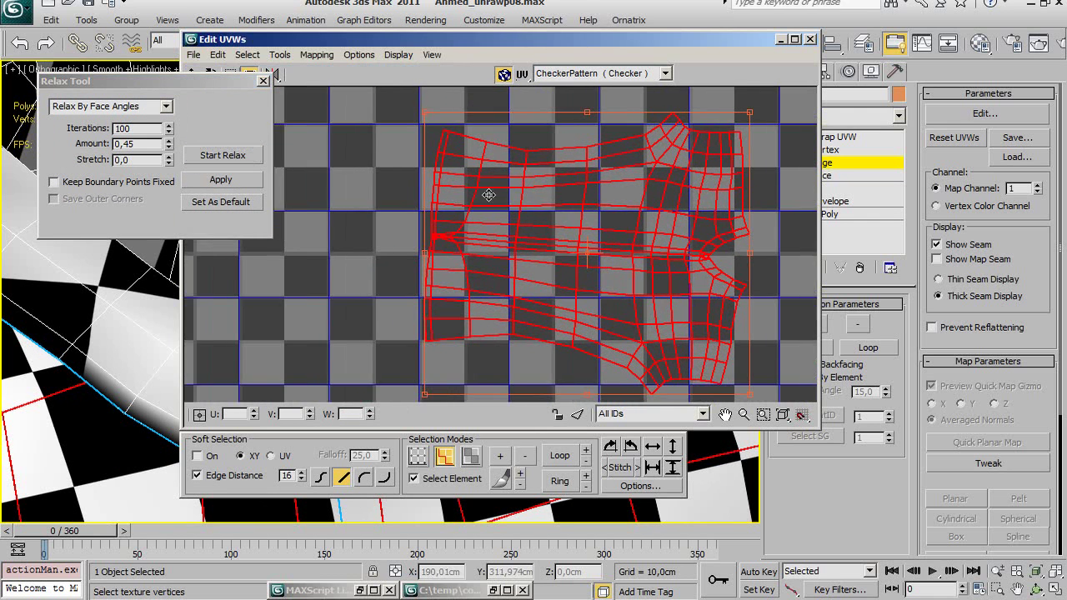
scroll(454, 219, "up", 3)
scroll(465, 225, "up", 2)
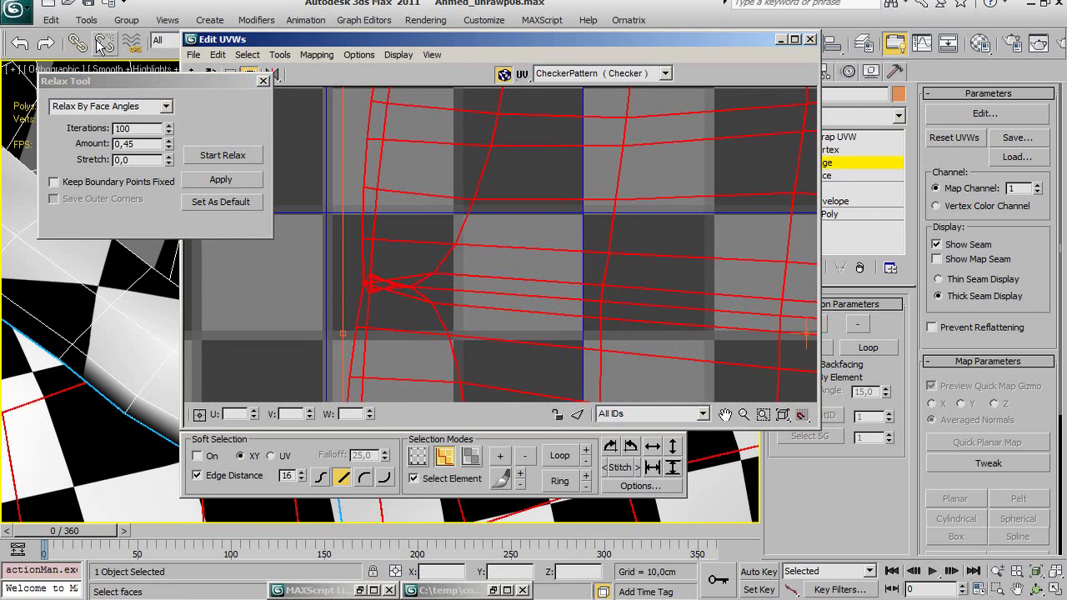
left_click(26, 49)
scroll(398, 226, "down", 2)
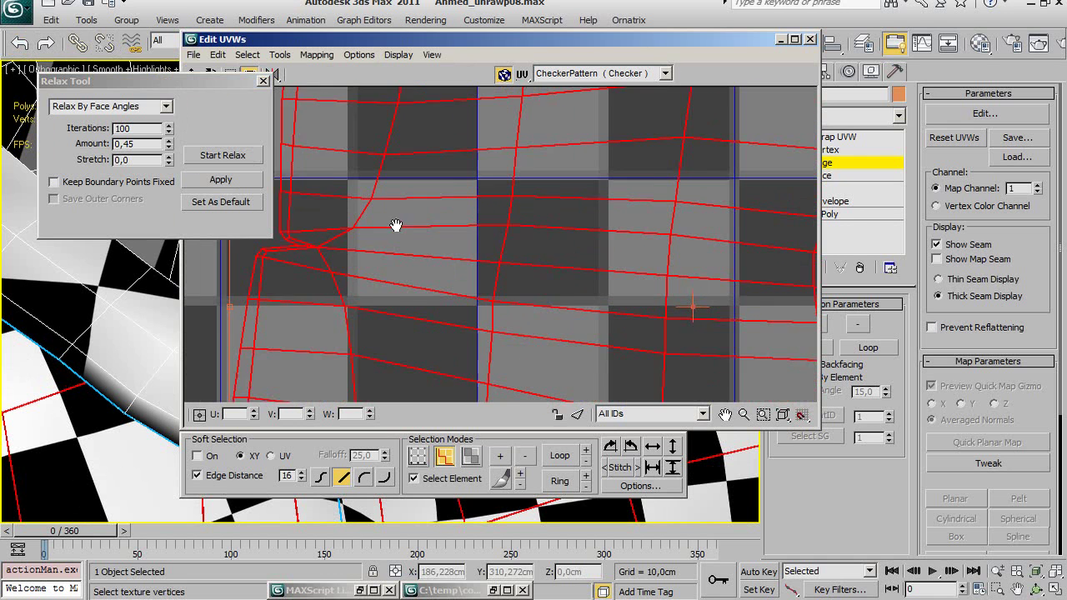
scroll(459, 250, "down", 2)
middle_click_drag(483, 295, 509, 288)
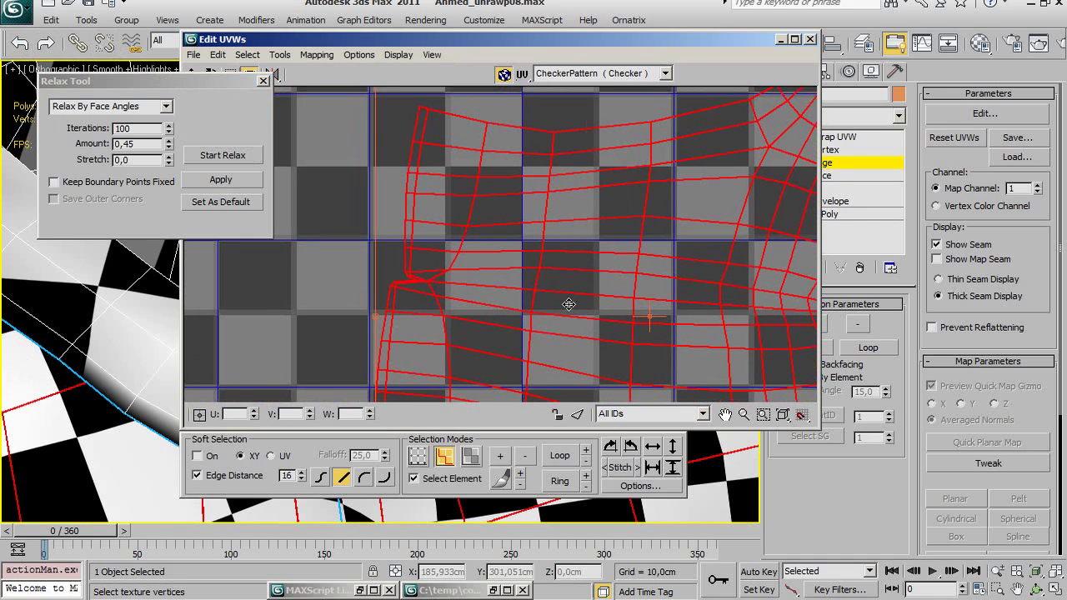
scroll(509, 288, "down", 2)
Switch Edit UVWs to vertex mode with Select Element turned off.
scroll(543, 273, "up", 1)
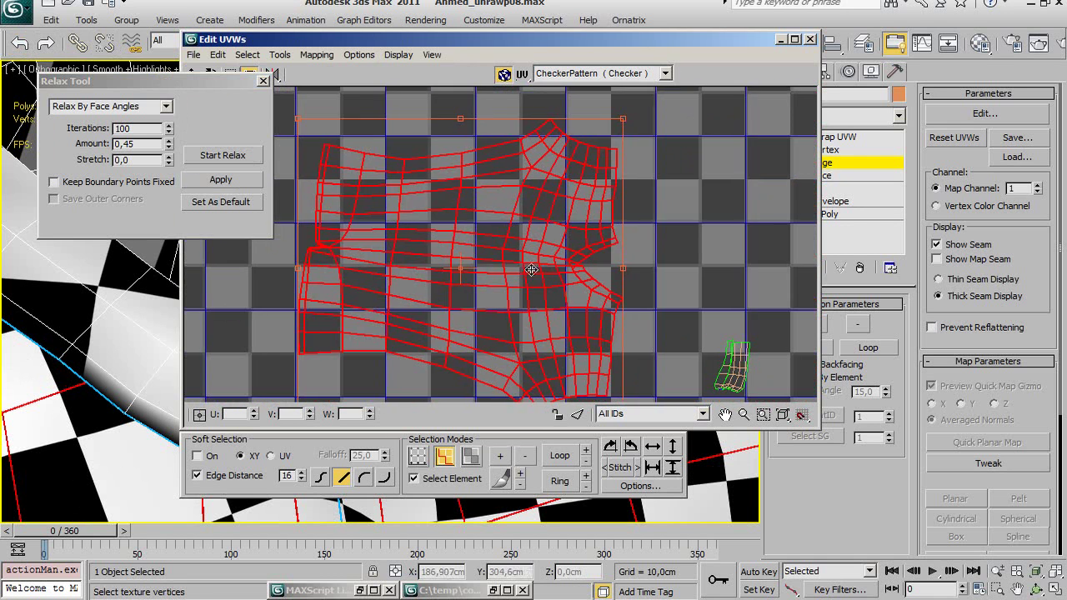
scroll(552, 282, "up", 1)
scroll(580, 292, "up", 1)
scroll(586, 302, "up", 1)
scroll(586, 302, "up", 1)
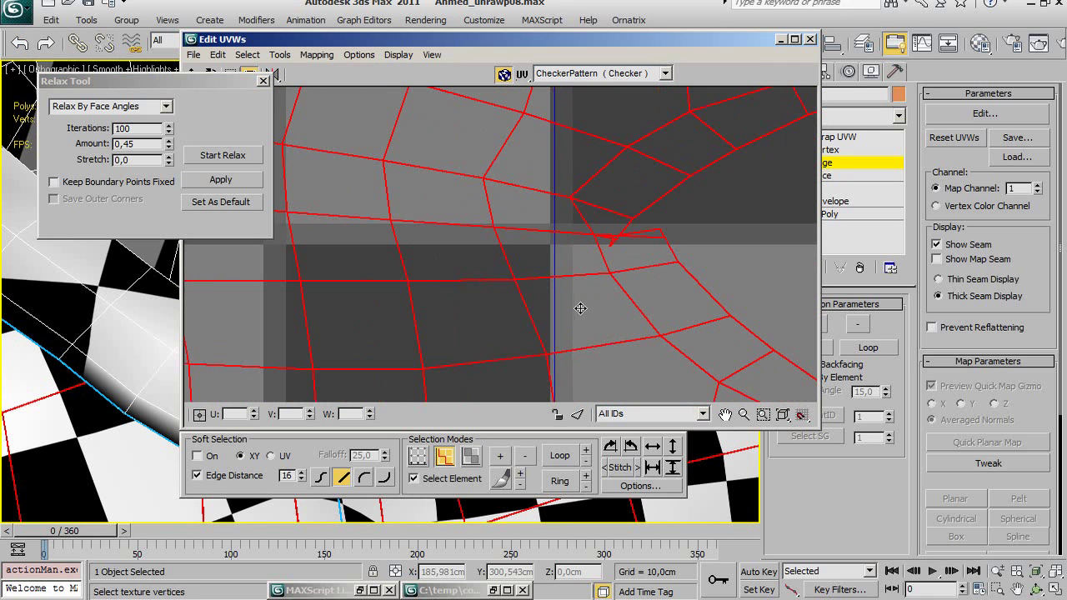
scroll(543, 256, "down", 1)
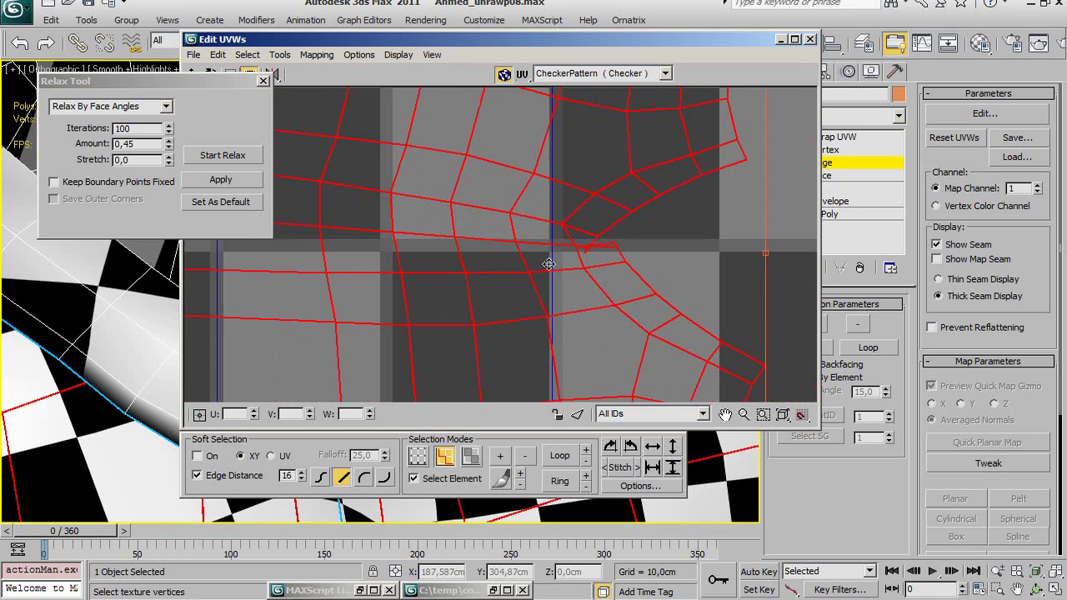
scroll(565, 273, "down", 1)
scroll(555, 282, "up", 2)
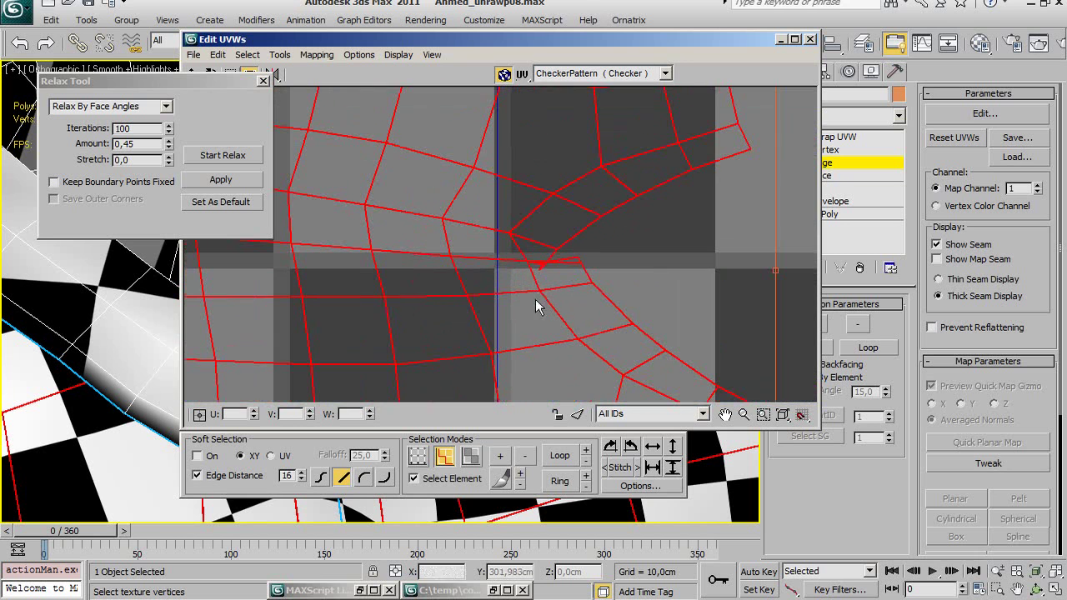
left_click(418, 455)
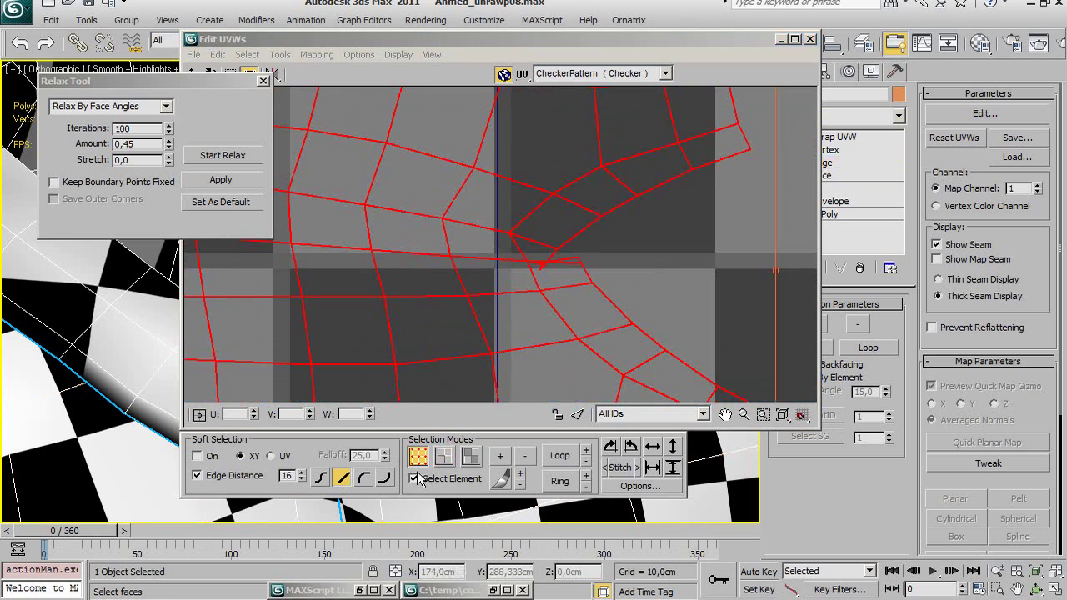
left_click(414, 479)
Drag apart the overlapping seam vertices at the shell's left corner.
scroll(533, 325, "up", 2)
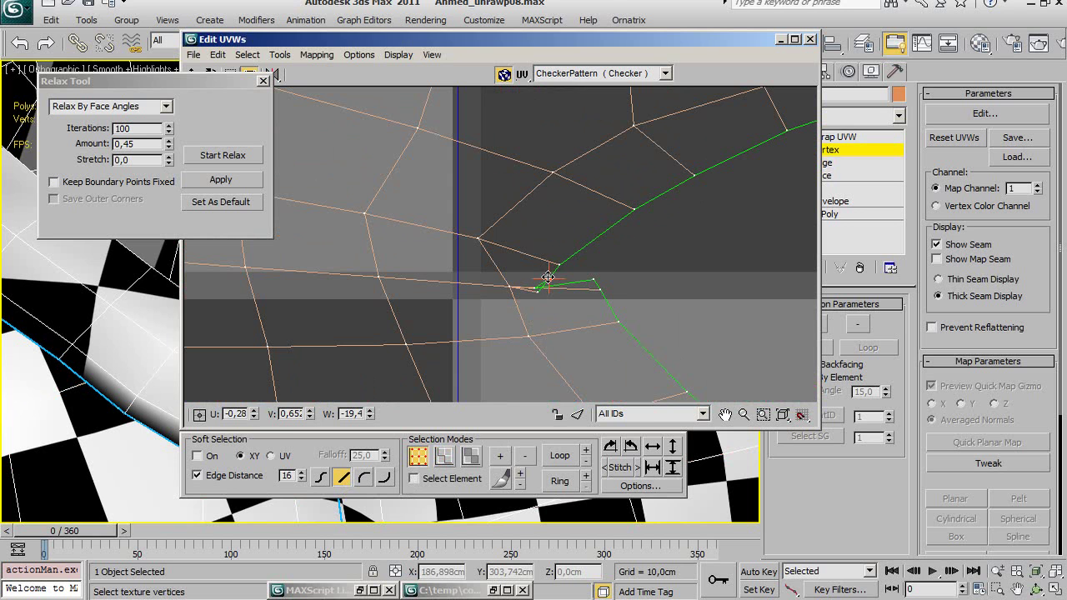
left_click_drag(547, 278, 534, 281)
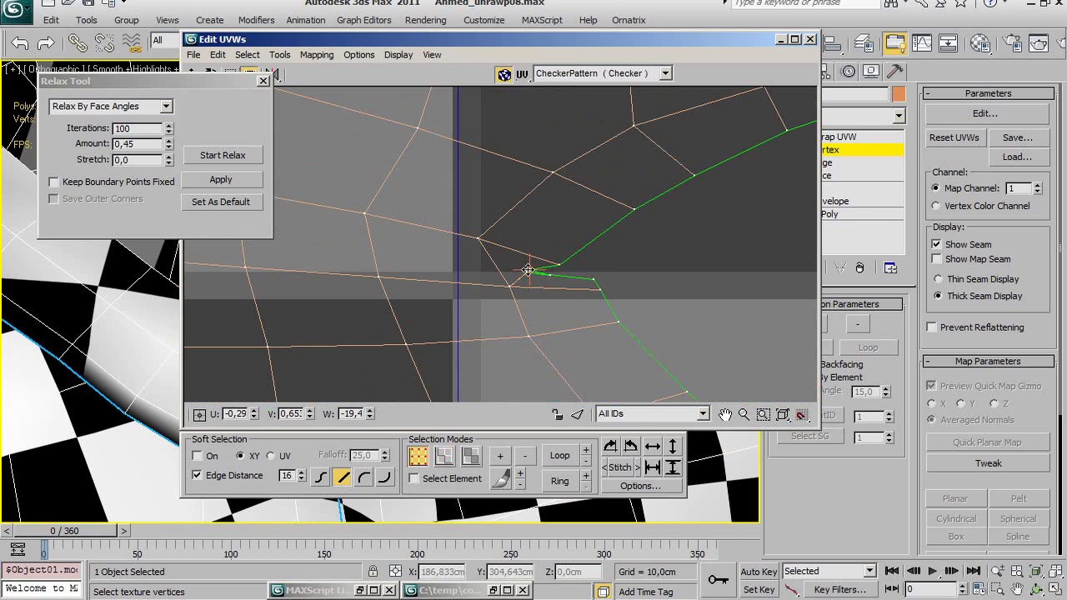
scroll(559, 315, "up", 3)
middle_click_drag(559, 315, 609, 370)
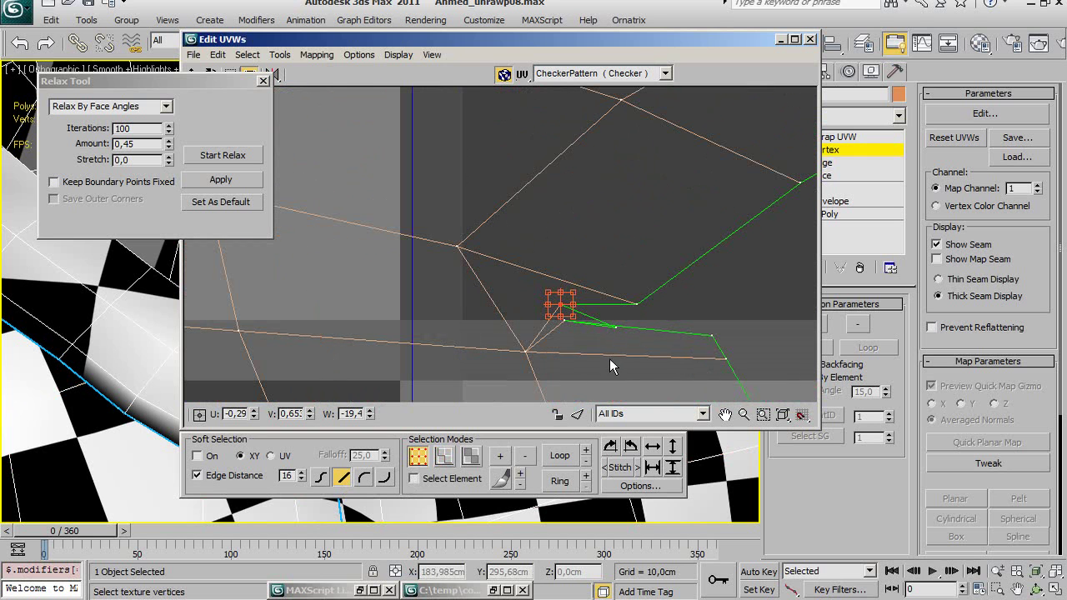
mouse_move(613, 325)
left_mouse_down()
mouse_move(615, 314)
mouse_move(593, 343)
left_mouse_up()
scroll(608, 351, "down", 2)
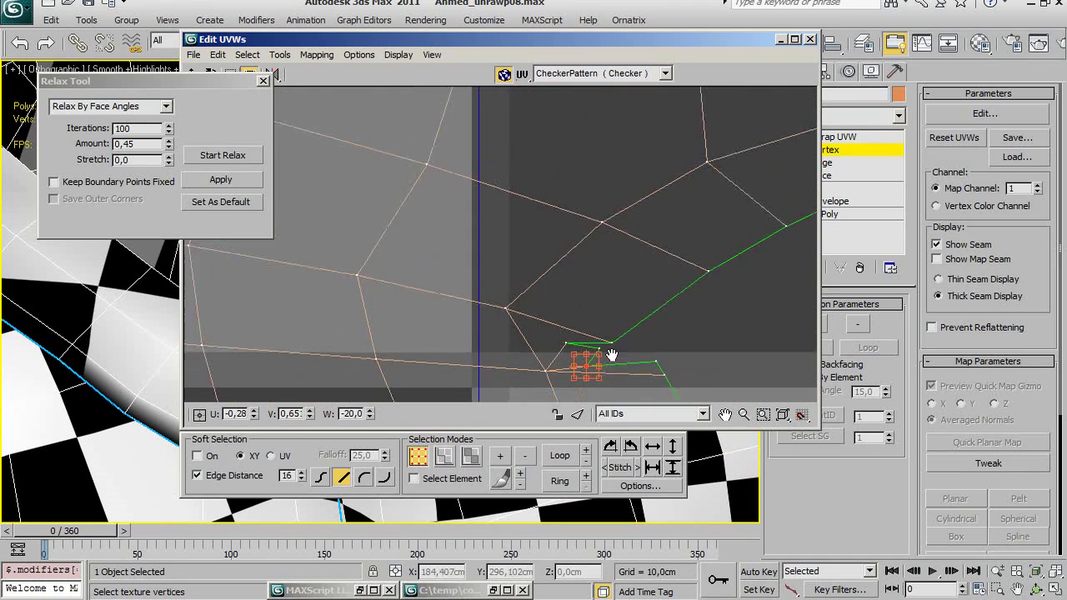
middle_click_drag(631, 350, 641, 264)
scroll(640, 263, "down", 2)
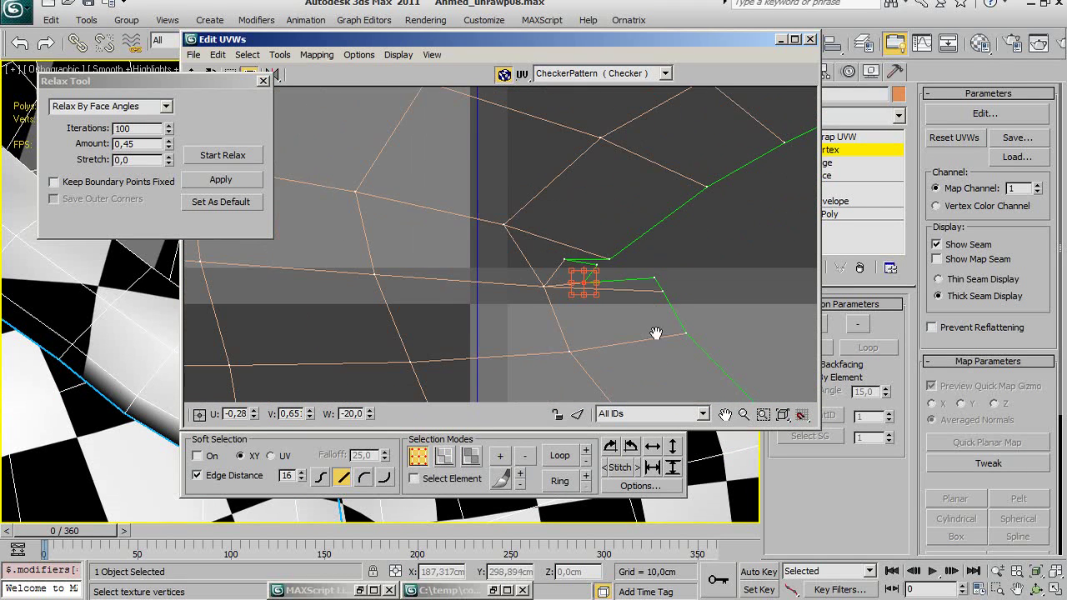
middle_click_drag(658, 316, 657, 336)
left_click_drag(659, 332, 656, 344)
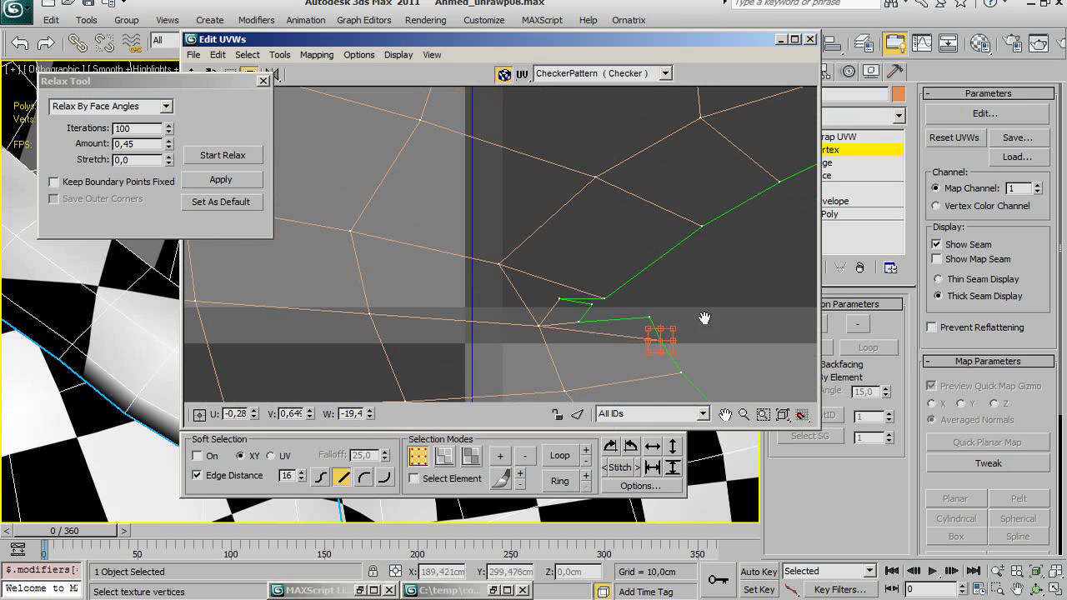
Slide and nudge the remaining seam vertices to unfold the corner and straighten the seam.
scroll(709, 309, "up", 2)
left_click_drag(501, 331, 566, 321)
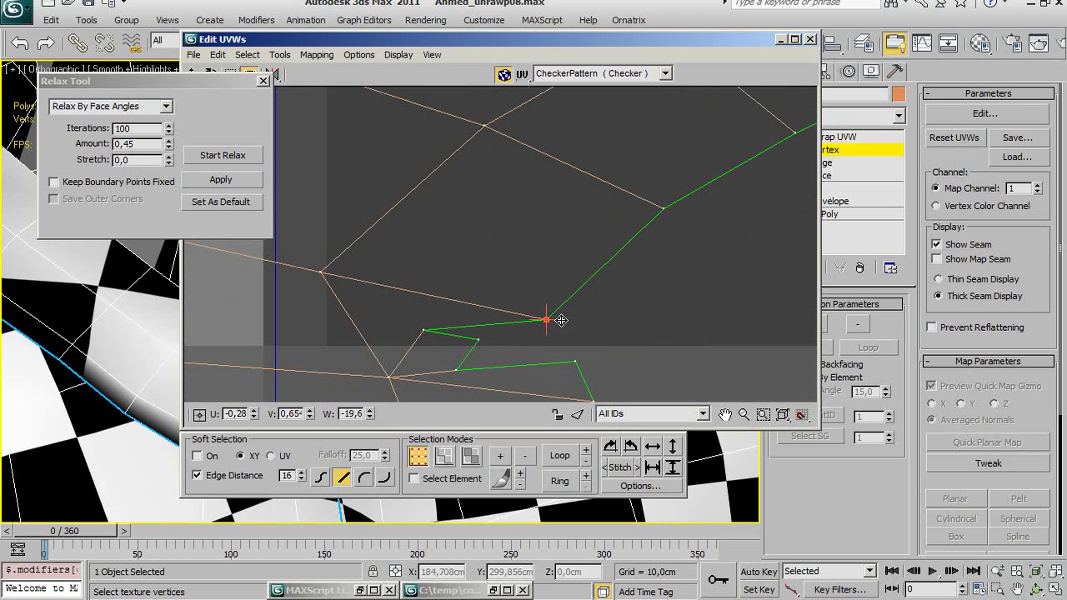
mouse_move(424, 329)
left_mouse_down()
mouse_move(508, 322)
mouse_move(549, 347)
mouse_move(542, 333)
mouse_move(552, 332)
mouse_move(498, 357)
left_mouse_up()
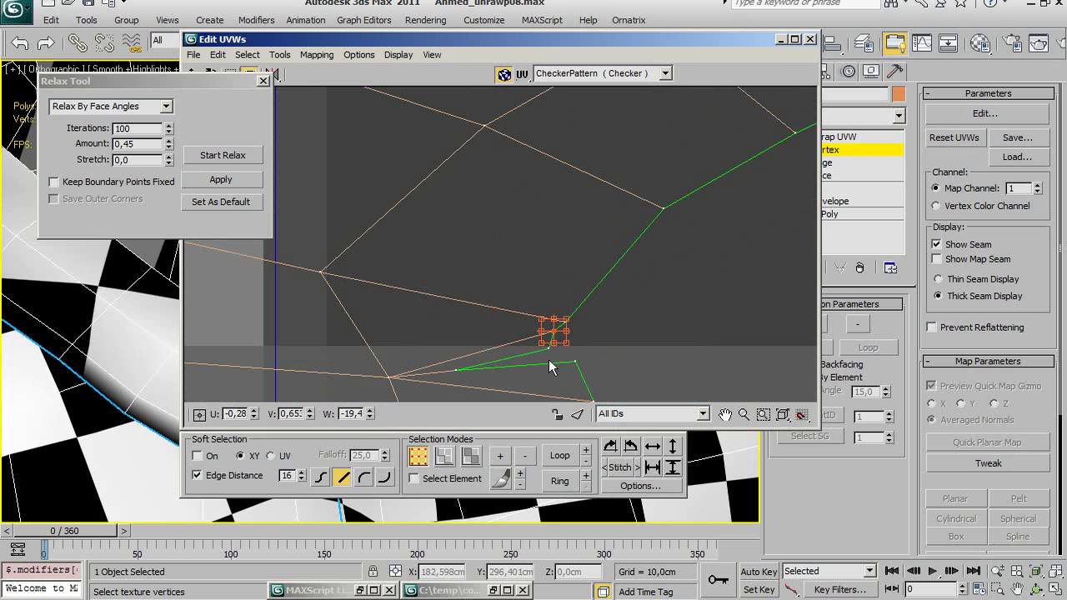
scroll(539, 361, "up", 2)
middle_click_drag(597, 342, 567, 293)
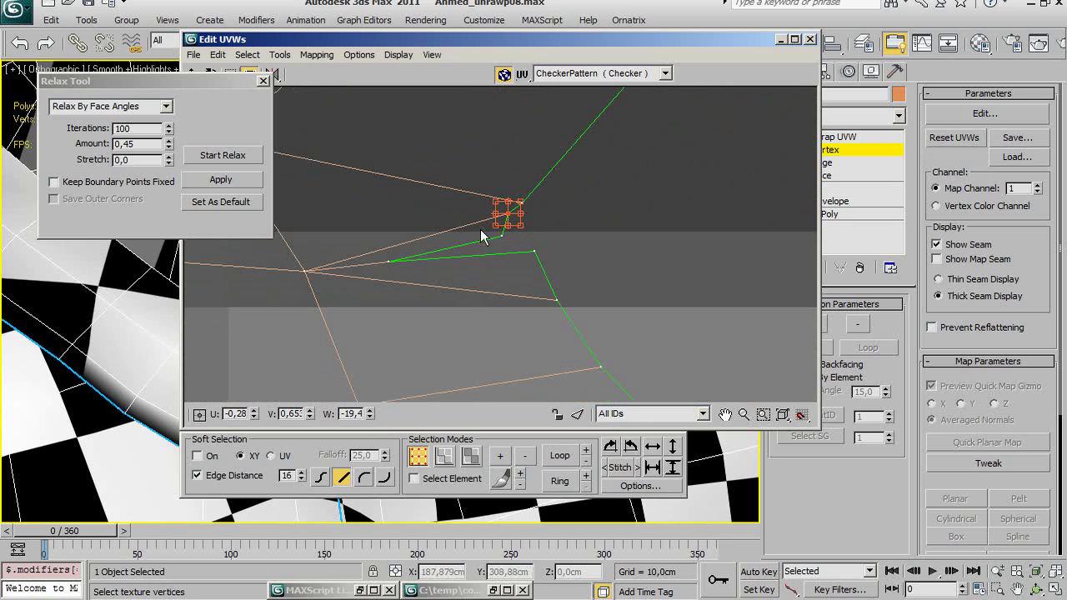
left_click_drag(500, 236, 517, 261)
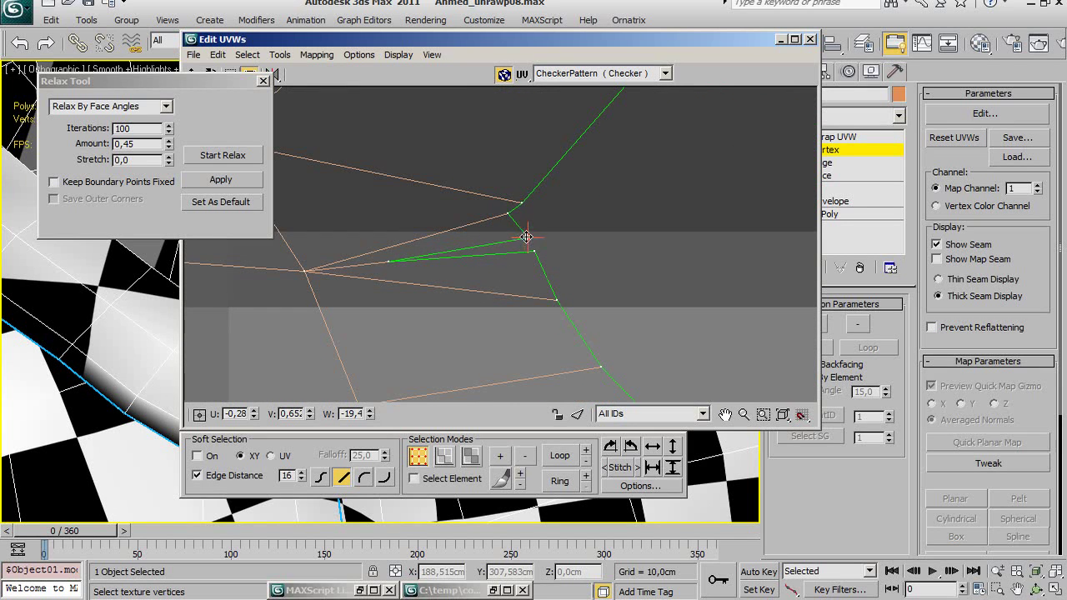
left_click_drag(519, 216, 533, 242)
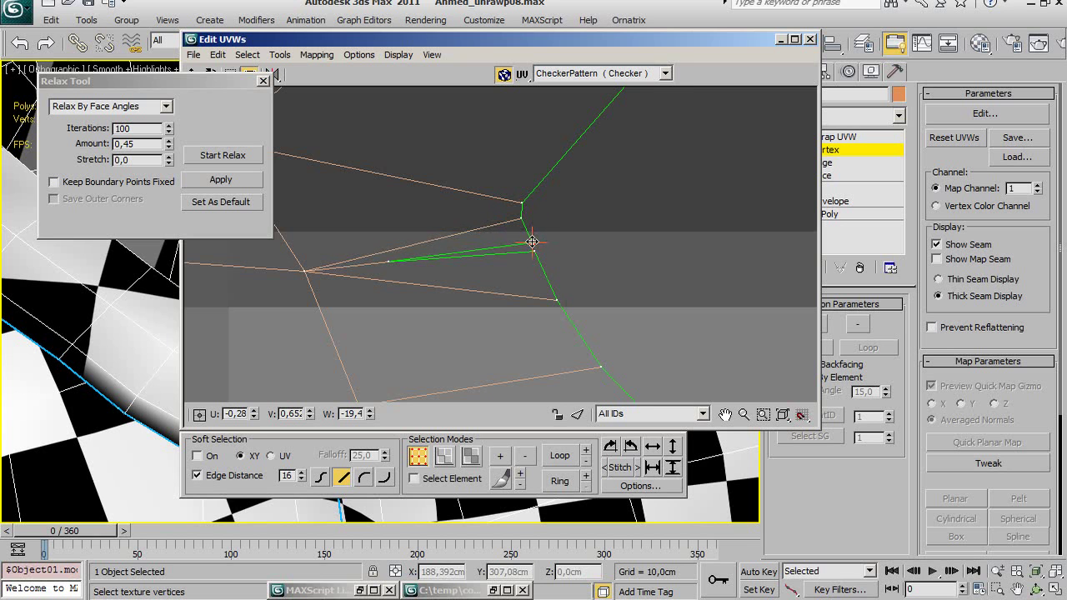
left_click_drag(524, 201, 528, 186)
scroll(588, 245, "down", 2)
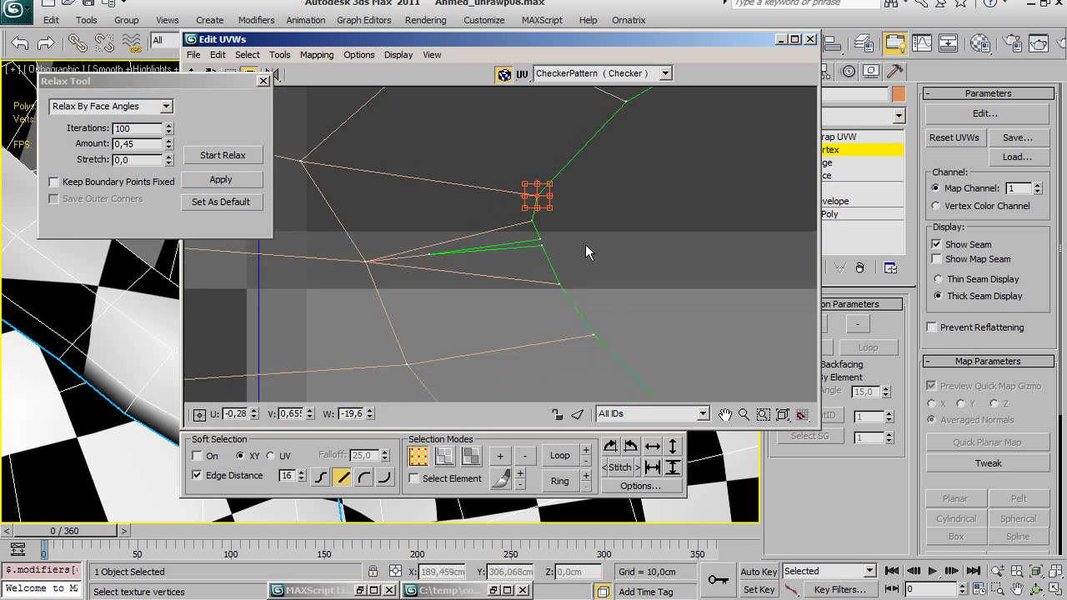
scroll(633, 242, "down", 2)
scroll(655, 298, "down", 2)
scroll(657, 294, "down", 2)
Box-select the vertices of the shell's left section near the seam corner and relax them by face angles.
middle_click_drag(709, 297, 523, 322)
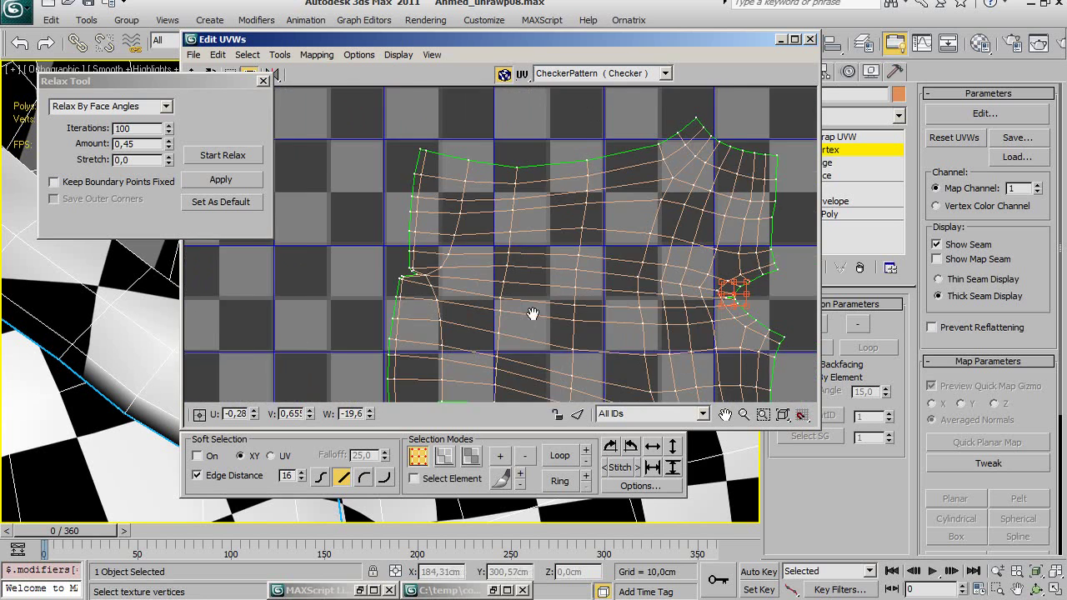
scroll(616, 309, "up", 2)
mouse_move(615, 309)
middle_mouse_down()
mouse_move(522, 292)
mouse_move(501, 298)
middle_mouse_up()
scroll(534, 295, "down", 2)
scroll(543, 308, "up", 1)
scroll(595, 309, "up", 1)
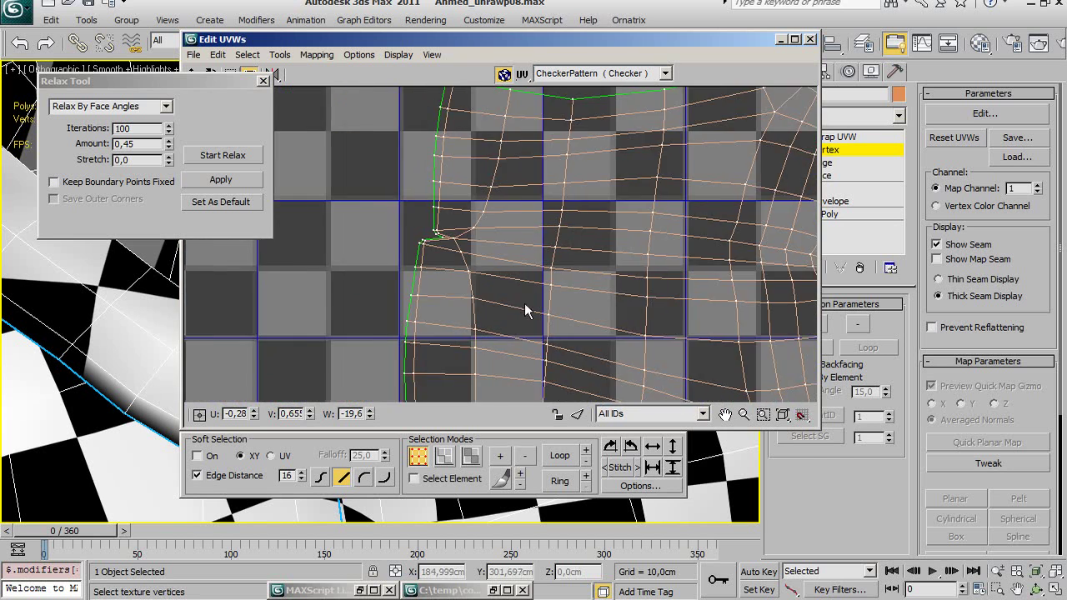
scroll(534, 308, "up", 1)
scroll(549, 355, "up", 2)
mouse_move(549, 354)
middle_mouse_down()
mouse_move(482, 256)
mouse_move(483, 351)
middle_mouse_up()
scroll(483, 256, "up", 2)
scroll(476, 207, "down", 2)
scroll(584, 328, "down", 1)
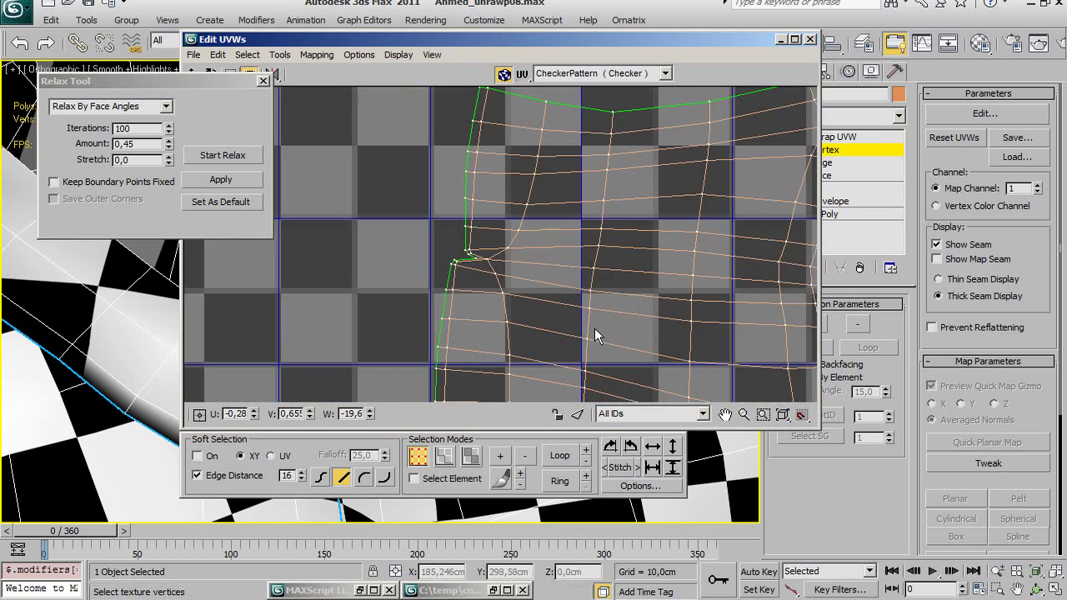
scroll(507, 257, "up", 1)
scroll(575, 299, "up", 1)
mouse_move(575, 300)
middle_mouse_down()
mouse_move(505, 292)
mouse_move(443, 302)
mouse_move(508, 269)
middle_mouse_up()
scroll(495, 317, "up", 2)
scroll(605, 331, "down", 1)
scroll(605, 331, "down", 2)
middle_click_drag(375, 255, 409, 256)
mouse_move(389, 176)
left_mouse_down()
mouse_move(573, 379)
mouse_move(556, 361)
left_mouse_up()
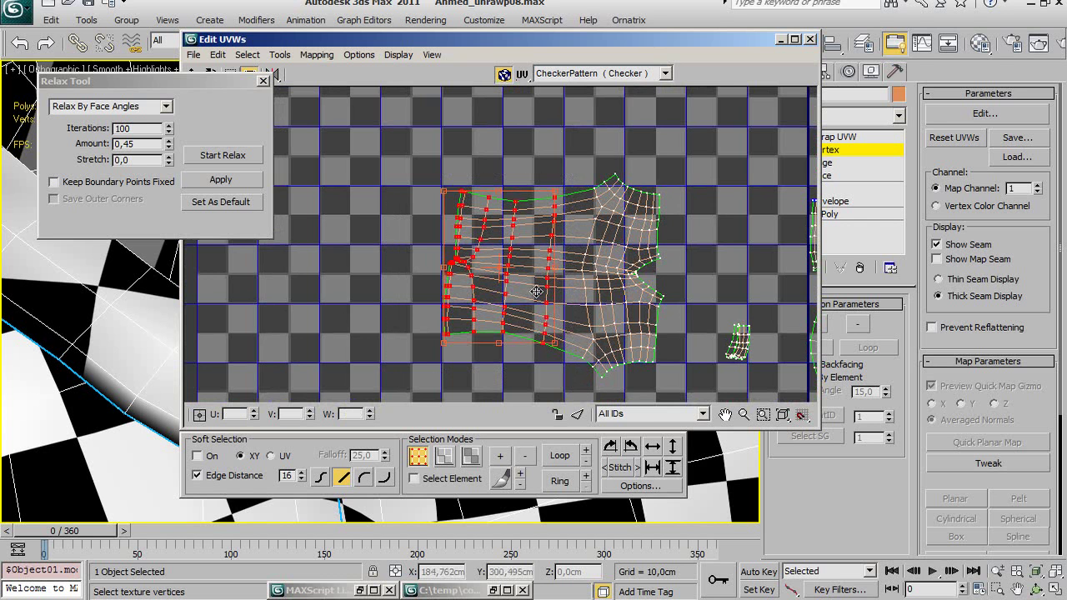
left_click(216, 154)
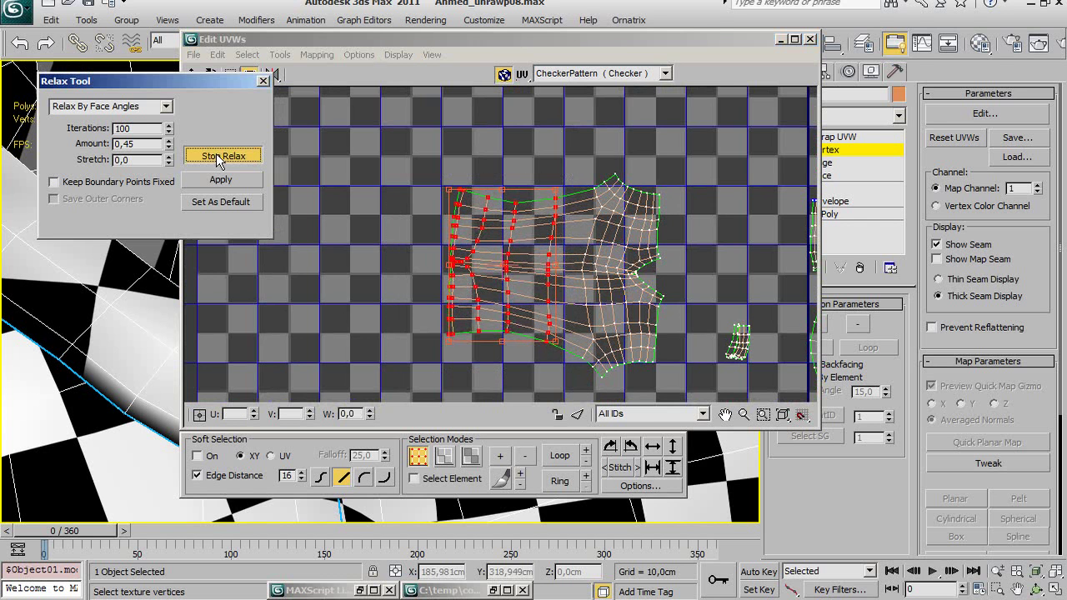
Inspect the relaxed area, then relax the small selected vertex group again.
scroll(450, 283, "up", 2)
scroll(492, 304, "up", 3)
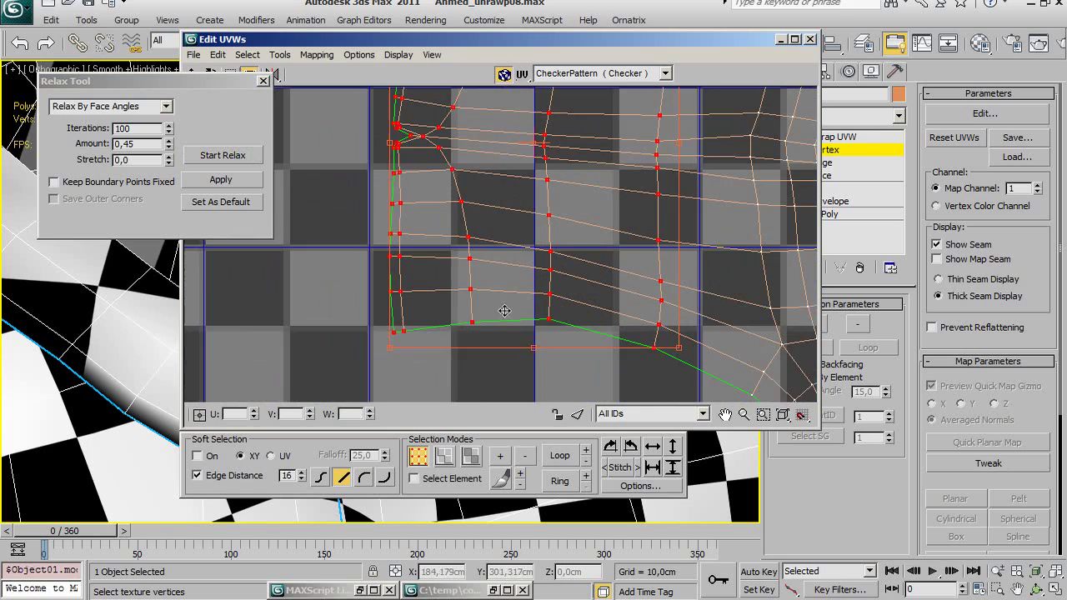
scroll(504, 342, "up", 2)
middle_click_drag(351, 292, 359, 318)
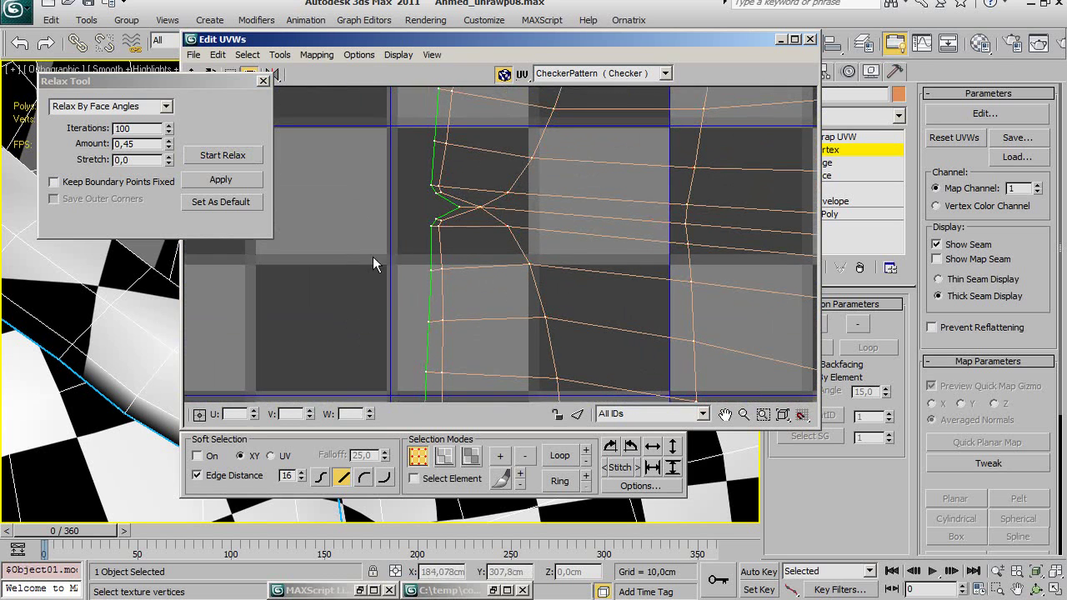
scroll(401, 245, "down", 1)
scroll(489, 236, "down", 1)
scroll(528, 286, "down", 1)
mouse_move(512, 274)
middle_mouse_down()
mouse_move(613, 275)
mouse_move(519, 259)
middle_mouse_up()
scroll(519, 260, "down", 1)
scroll(509, 284, "down", 1)
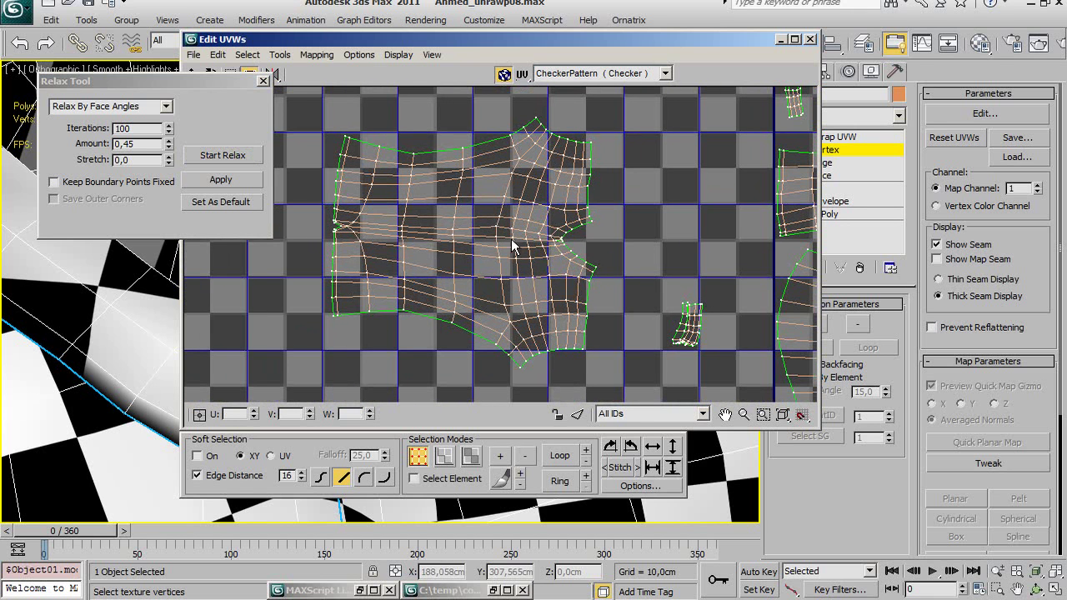
scroll(500, 220, "up", 1)
scroll(487, 234, "up", 2)
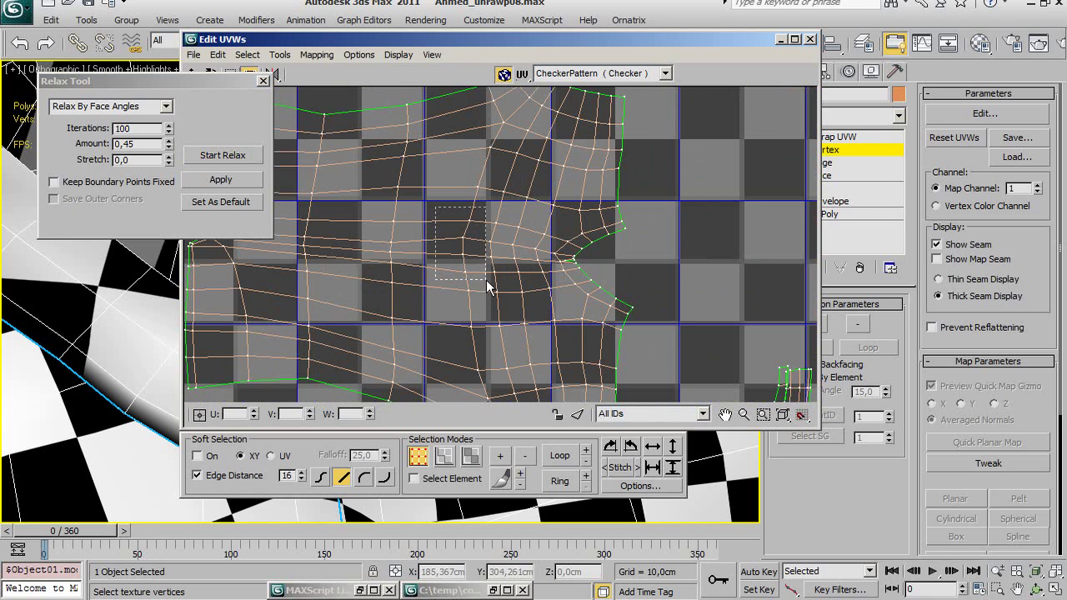
left_click(238, 157)
left_click(223, 155)
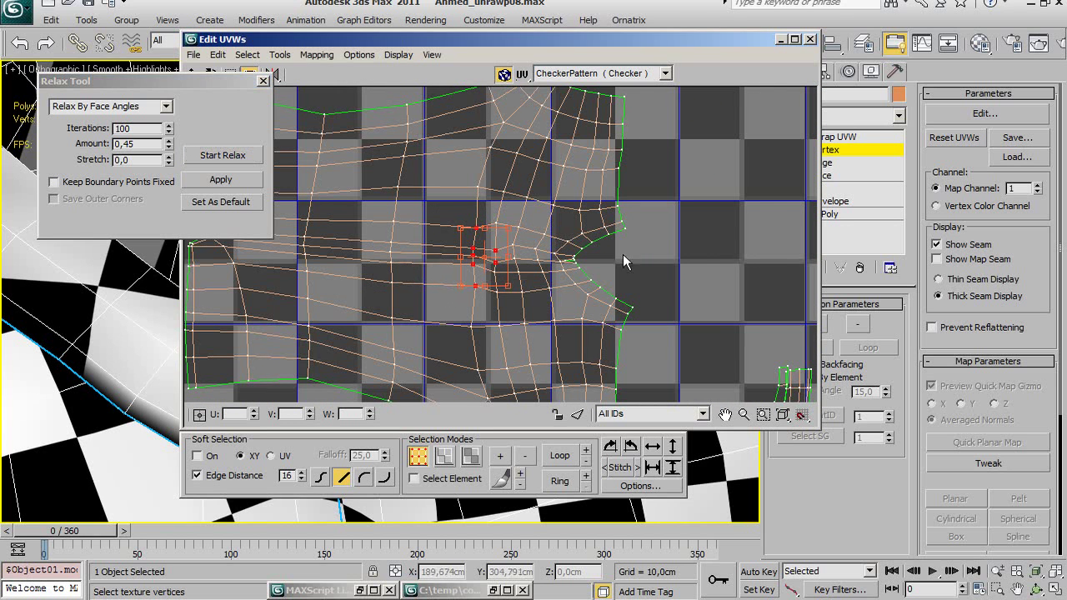
Clear the vertex selection and check how evenly the checker grid now spreads.
middle_click_drag(556, 247, 561, 249)
left_click(689, 270)
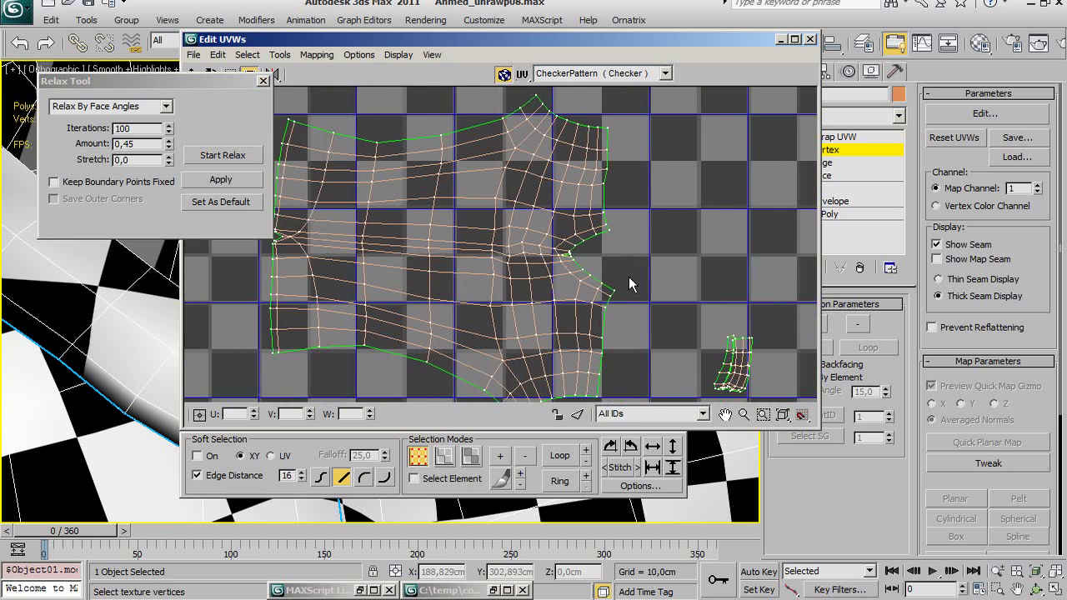
mouse_move(713, 269)
middle_mouse_down()
mouse_move(761, 279)
mouse_move(596, 240)
mouse_move(579, 328)
middle_mouse_up()
scroll(567, 342, "up", 2)
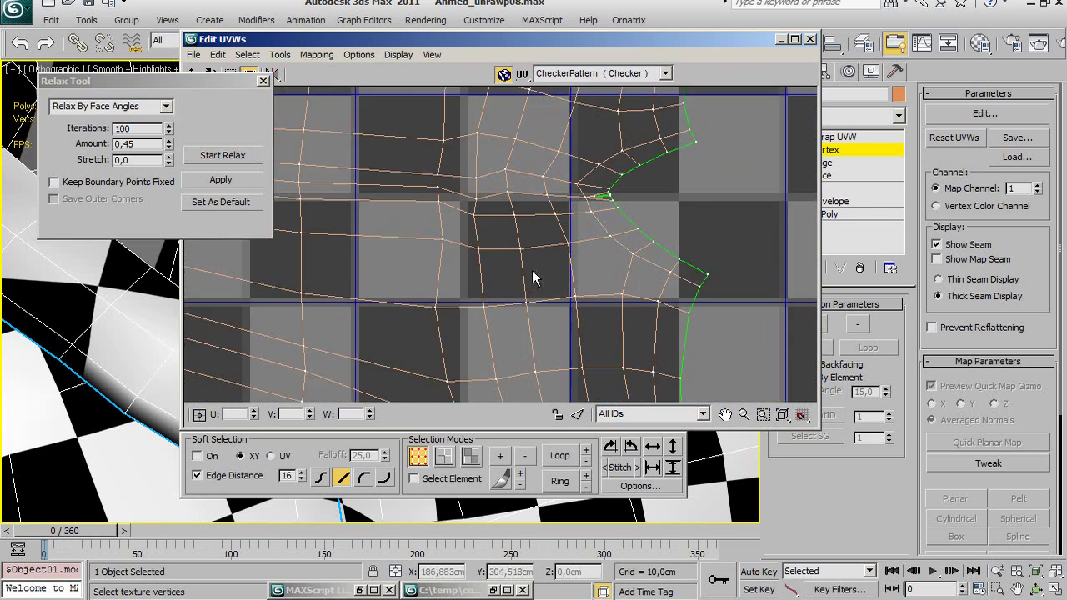
scroll(550, 356, "up", 1)
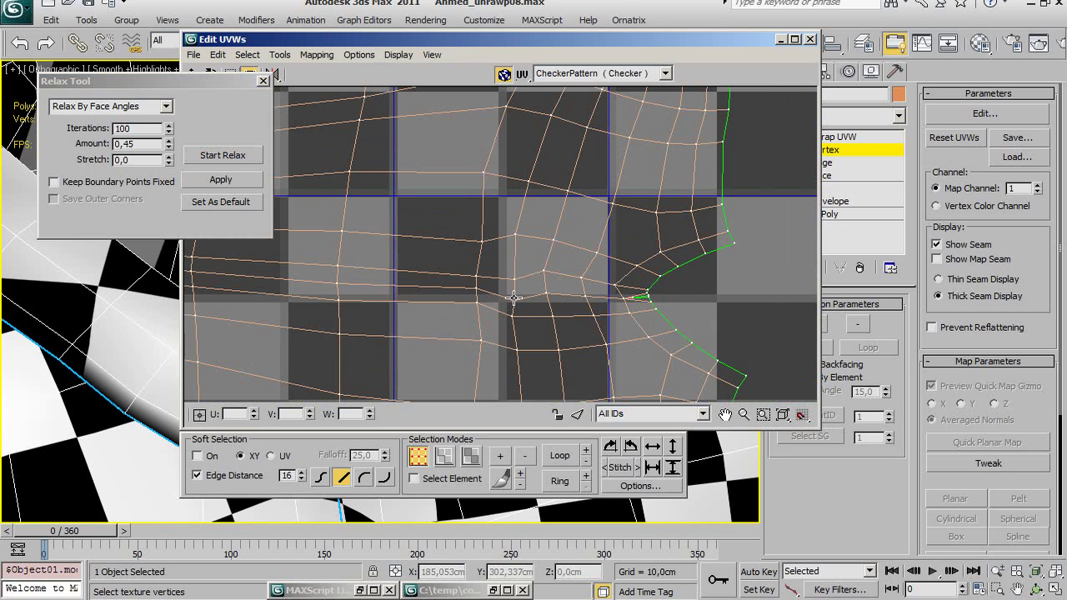
scroll(590, 295, "down", 1)
scroll(590, 295, "down", 1)
scroll(565, 307, "down", 1)
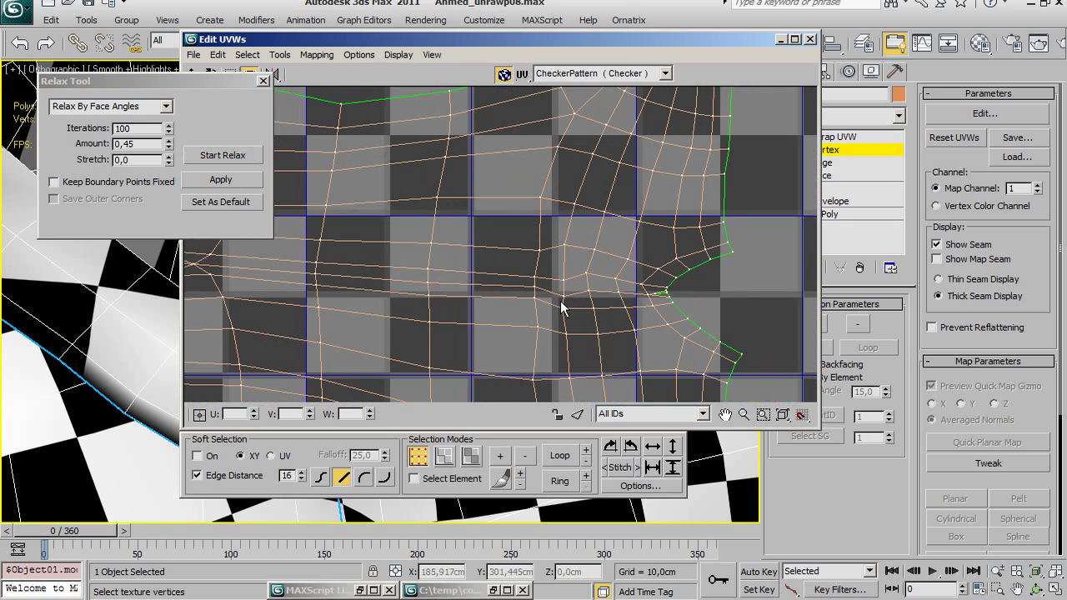
Relax the vertices around the seam notch, then deselect them.
left_click_drag(642, 343, 643, 347)
left_click(229, 156)
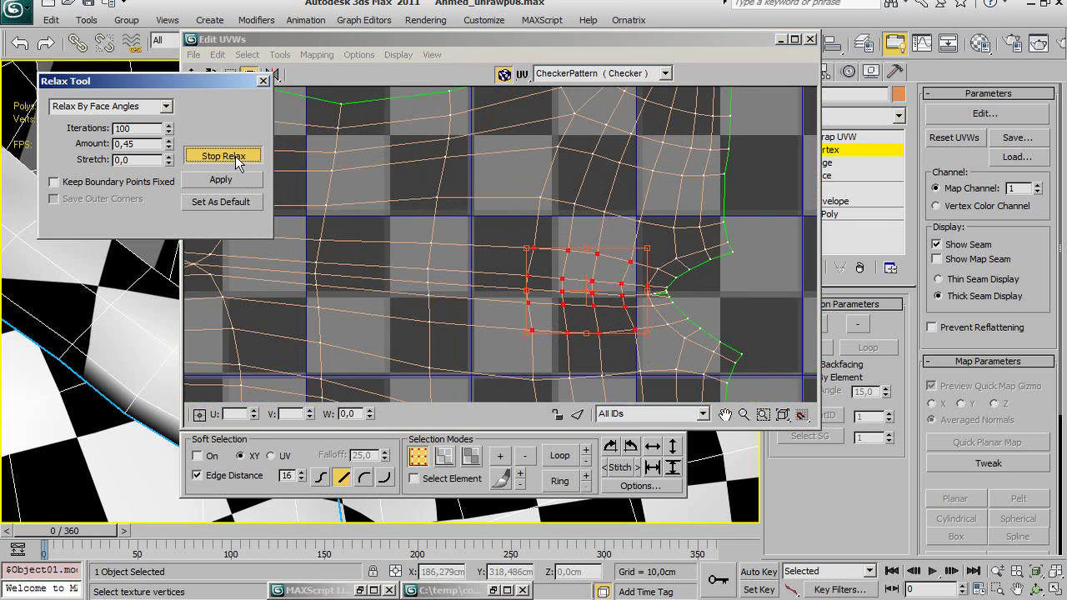
left_click(583, 322)
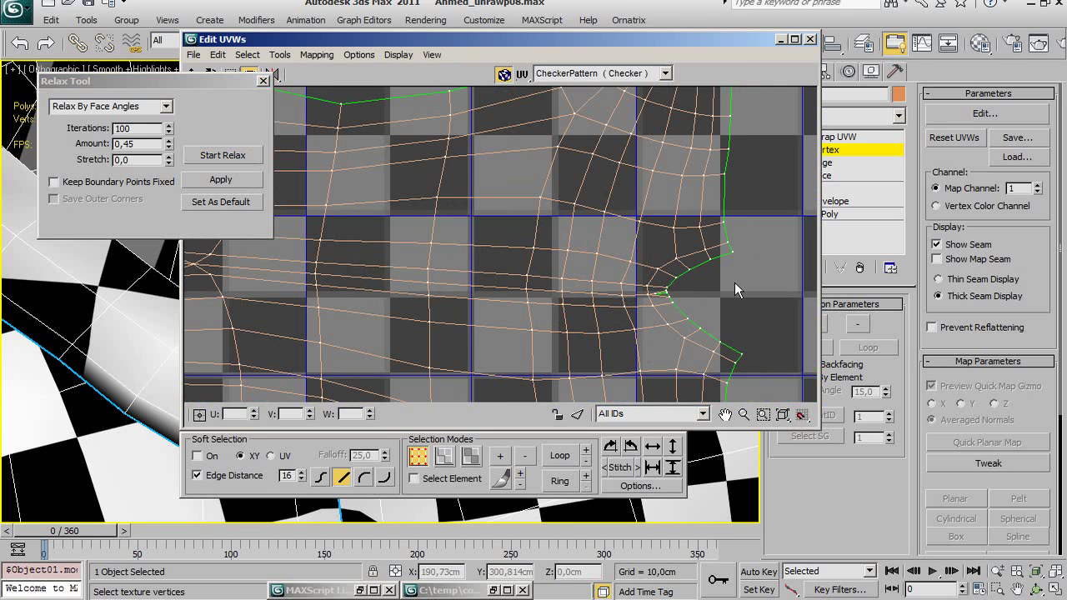
Relax the tangled vertices at the notch tip, stopping the pass once they spread out.
middle_click_drag(735, 282, 723, 228)
scroll(625, 291, "down", 3)
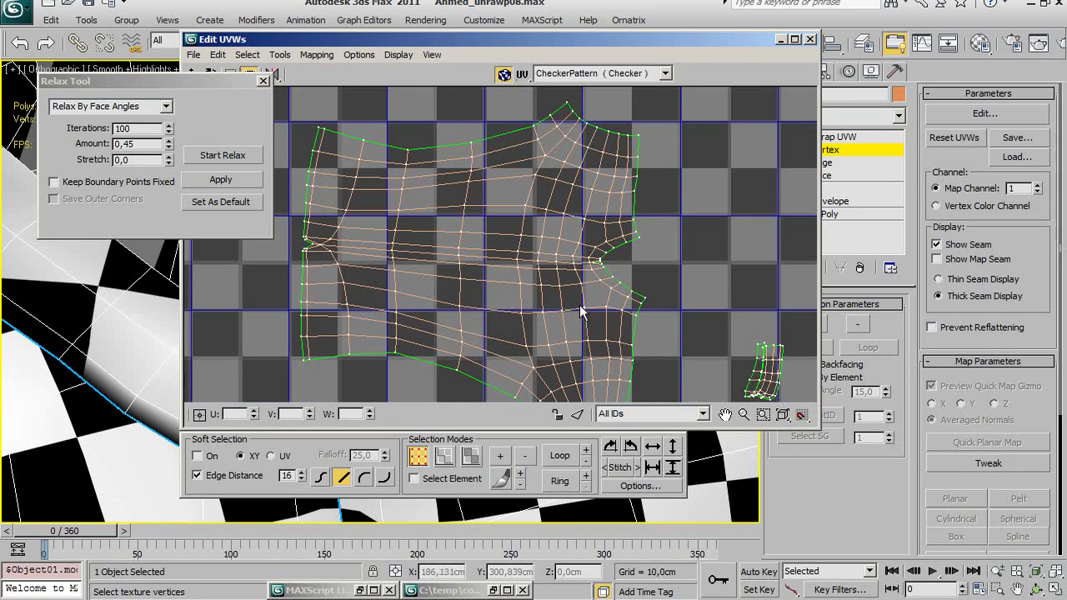
scroll(549, 300, "up", 1)
scroll(476, 281, "up", 1)
scroll(489, 334, "up", 1)
scroll(554, 337, "up", 1)
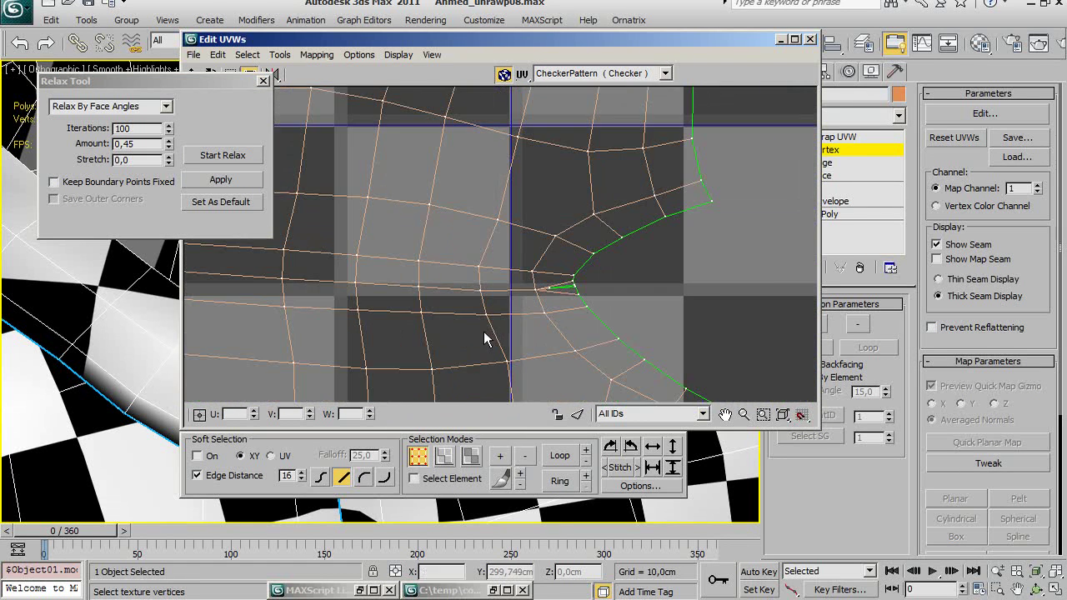
scroll(553, 338, "up", 1)
scroll(575, 287, "up", 1)
scroll(567, 339, "up", 2)
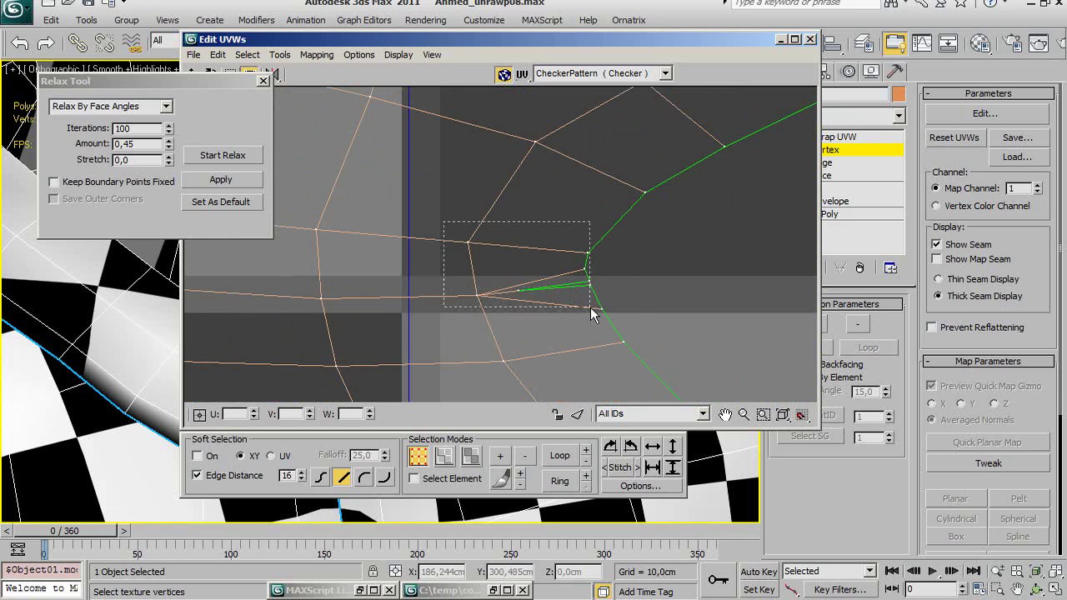
left_click_drag(574, 293, 638, 374)
left_click(215, 155)
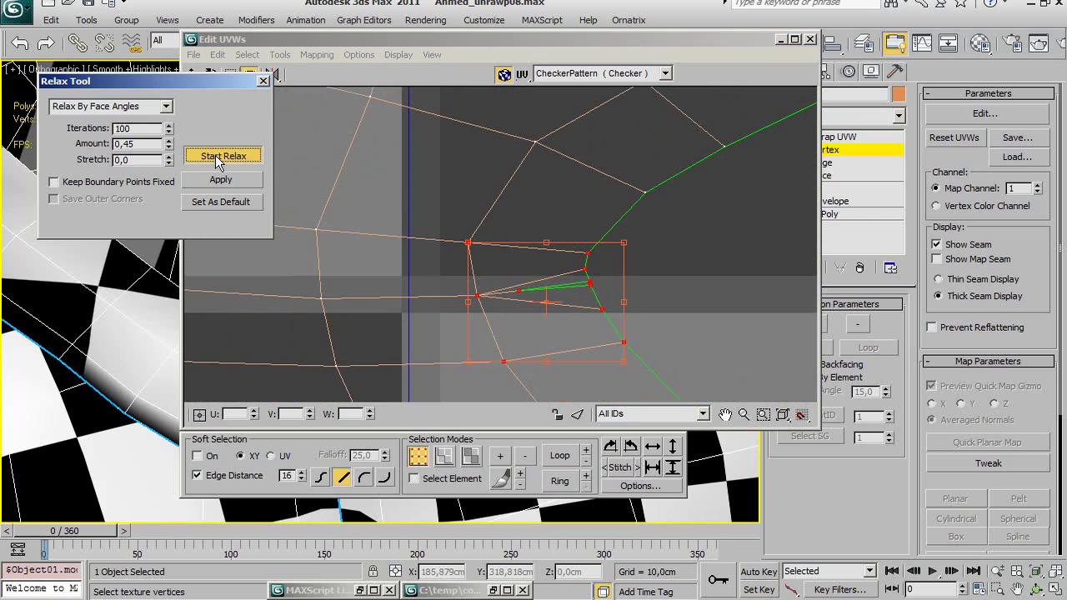
left_click(215, 154)
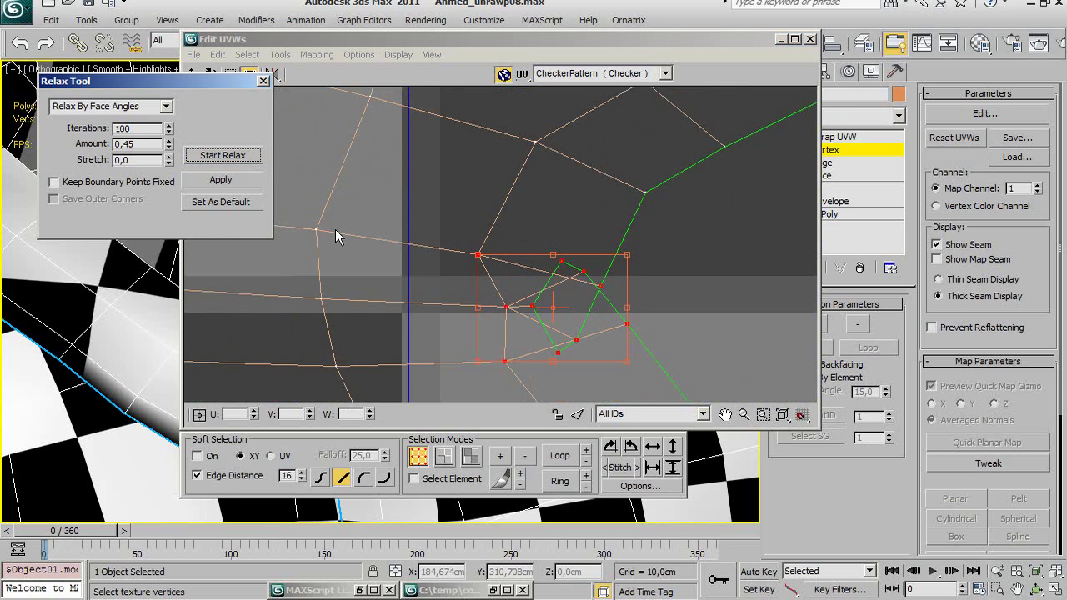
left_click(467, 297)
Zoom out to show the full UV layout with the body island outside the tile.
mouse_move(467, 298)
middle_mouse_down()
mouse_move(619, 273)
mouse_move(493, 289)
mouse_move(682, 294)
middle_mouse_up()
middle_click_drag(579, 267, 548, 236)
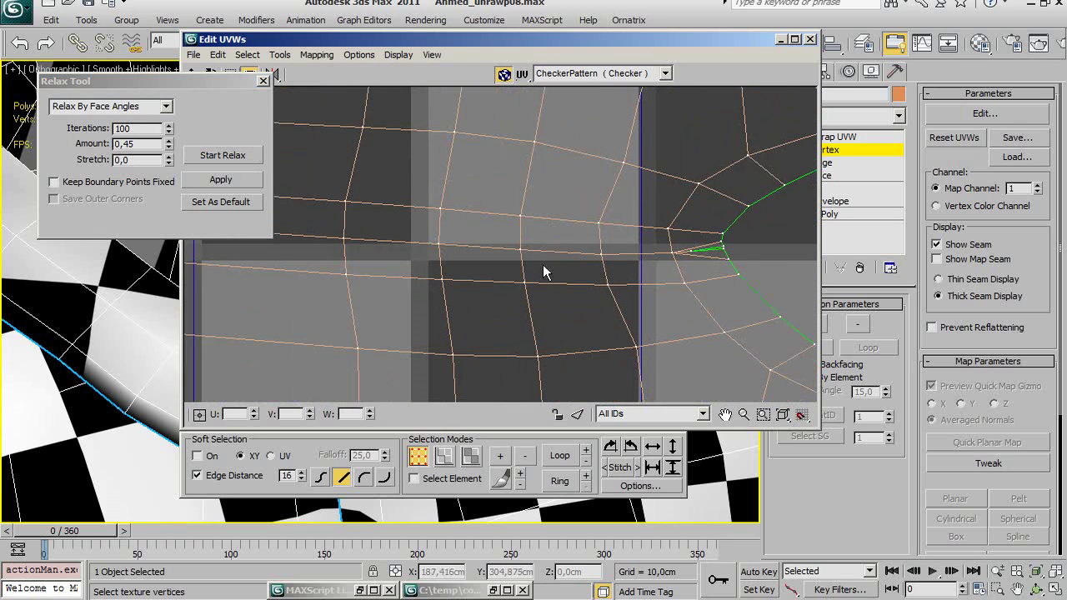
scroll(548, 237, "down", 2)
scroll(527, 272, "down", 2)
scroll(509, 287, "down", 2)
scroll(558, 272, "down", 2)
scroll(516, 252, "down", 2)
scroll(516, 252, "down", 2)
scroll(508, 278, "down", 1)
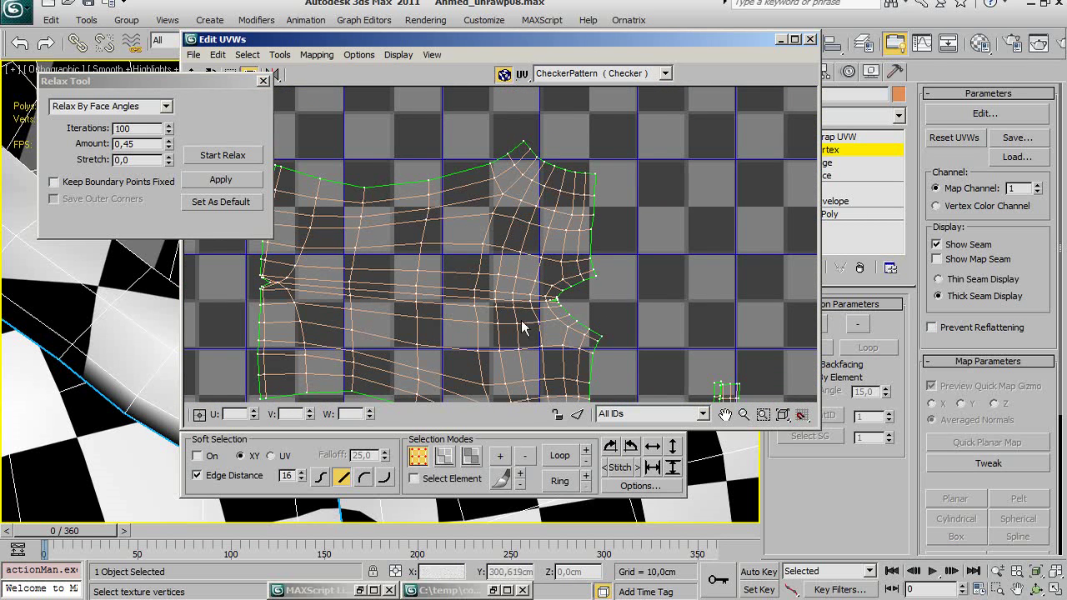
scroll(549, 324, "down", 1)
scroll(552, 322, "down", 1)
scroll(584, 330, "down", 2)
scroll(632, 335, "down", 1)
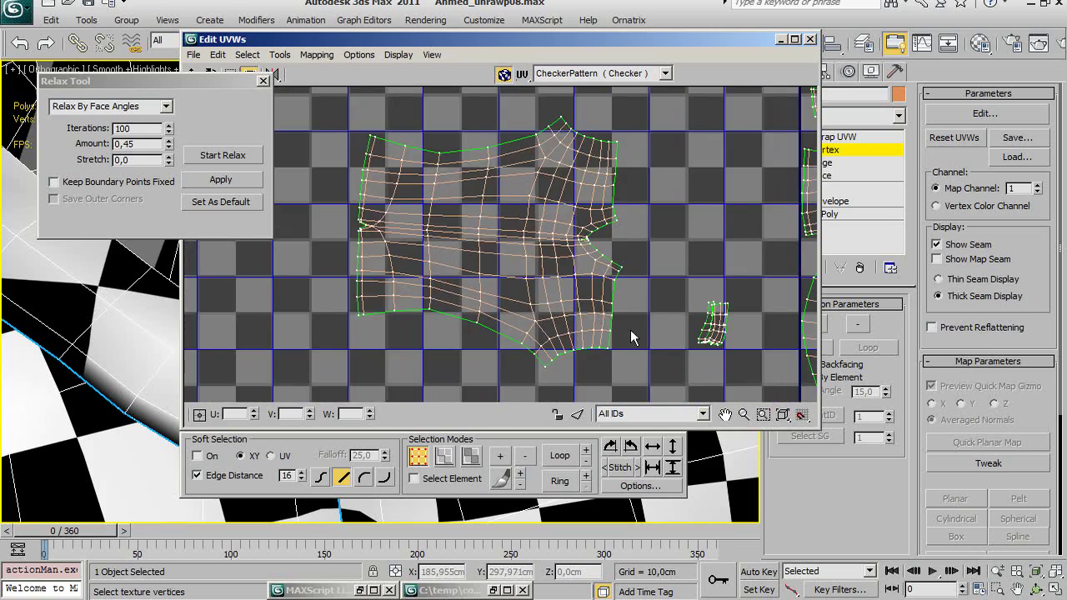
middle_click_drag(632, 335, 586, 322)
scroll(543, 288, "down", 2)
scroll(542, 288, "down", 2)
scroll(543, 250, "down", 1)
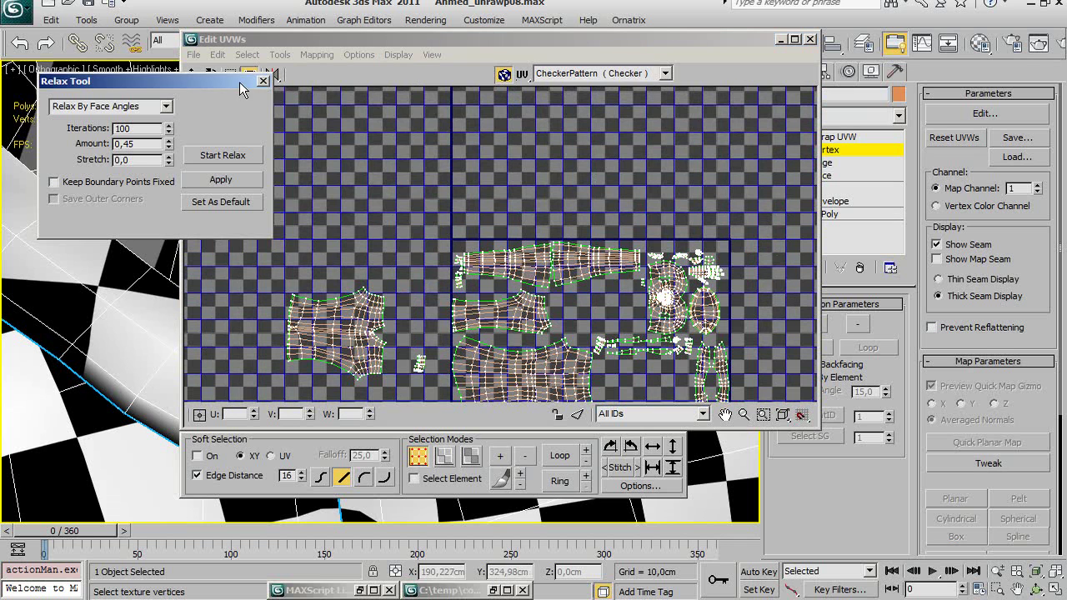
Move the Relax Tool and Edit UVWs windows to the right and frame the character's legs in the viewport.
left_click_drag(247, 81, 662, 78)
left_click_drag(301, 45, 611, 123)
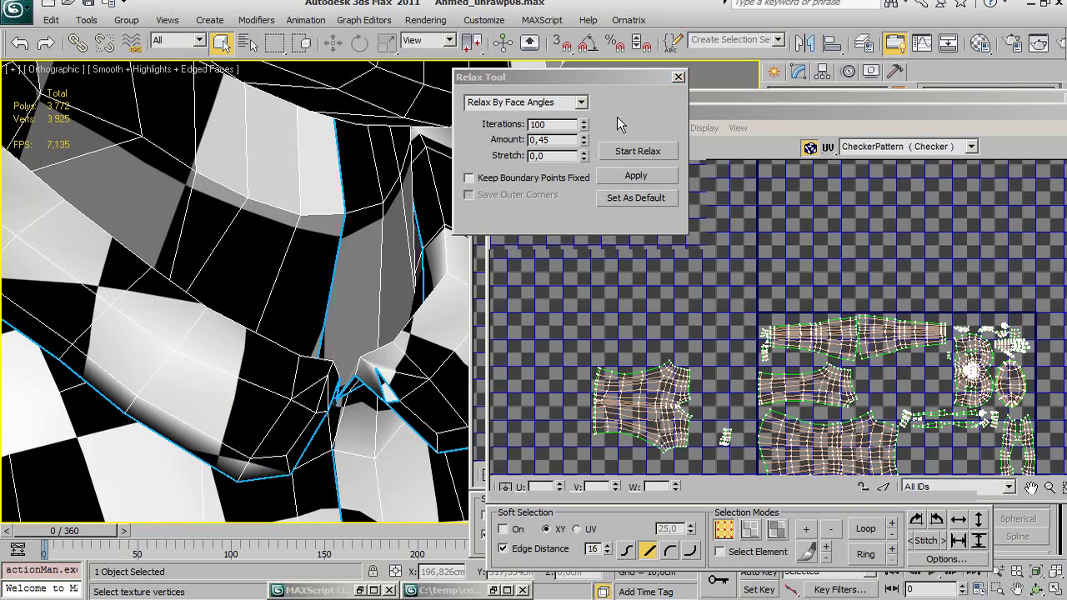
middle_click_drag(357, 302, 309, 277)
scroll(309, 278, "down", 1)
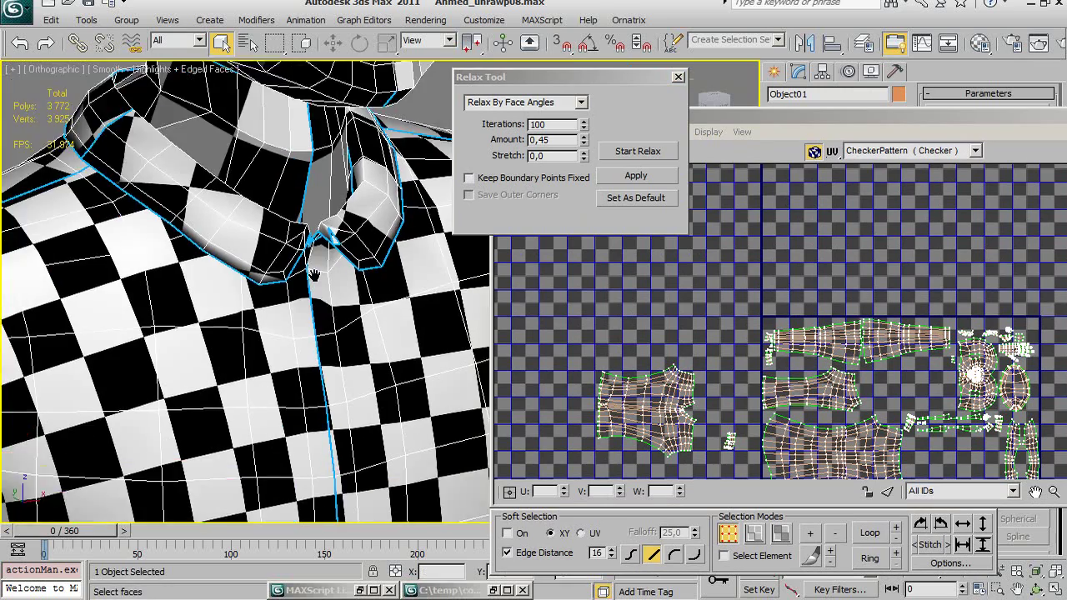
scroll(309, 277, "down", 2)
scroll(321, 346, "down", 1)
scroll(315, 329, "down", 1)
scroll(315, 325, "up", 2)
mouse_move(316, 324)
middle_mouse_down()
mouse_move(310, 270)
mouse_move(331, 291)
middle_mouse_up()
scroll(332, 292, "down", 1)
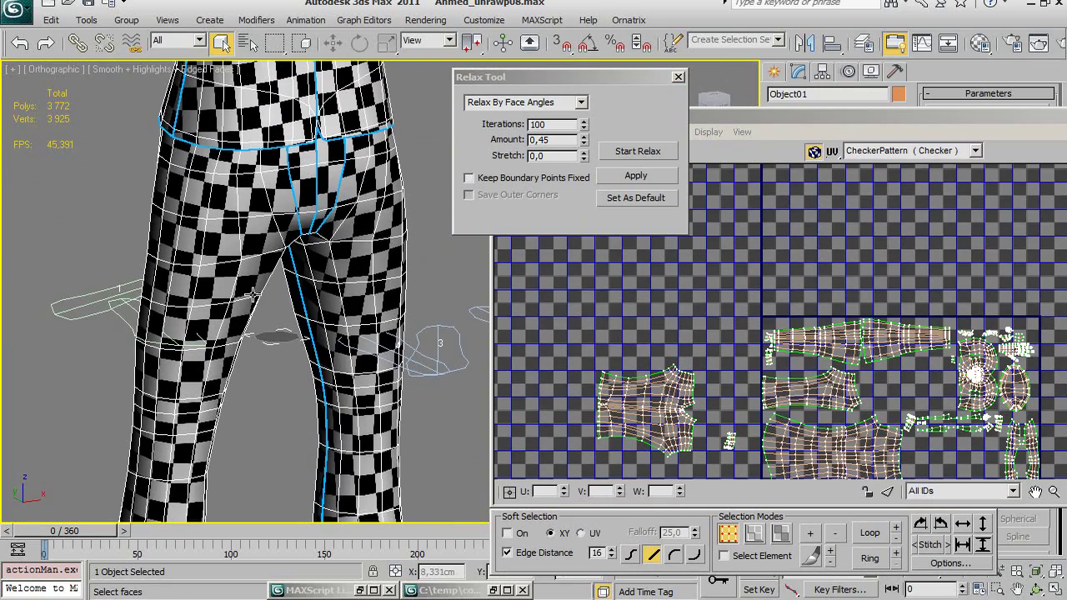
With Select Element on, pick the left island and then the sleeve island.
middle_click_drag(834, 333, 768, 290)
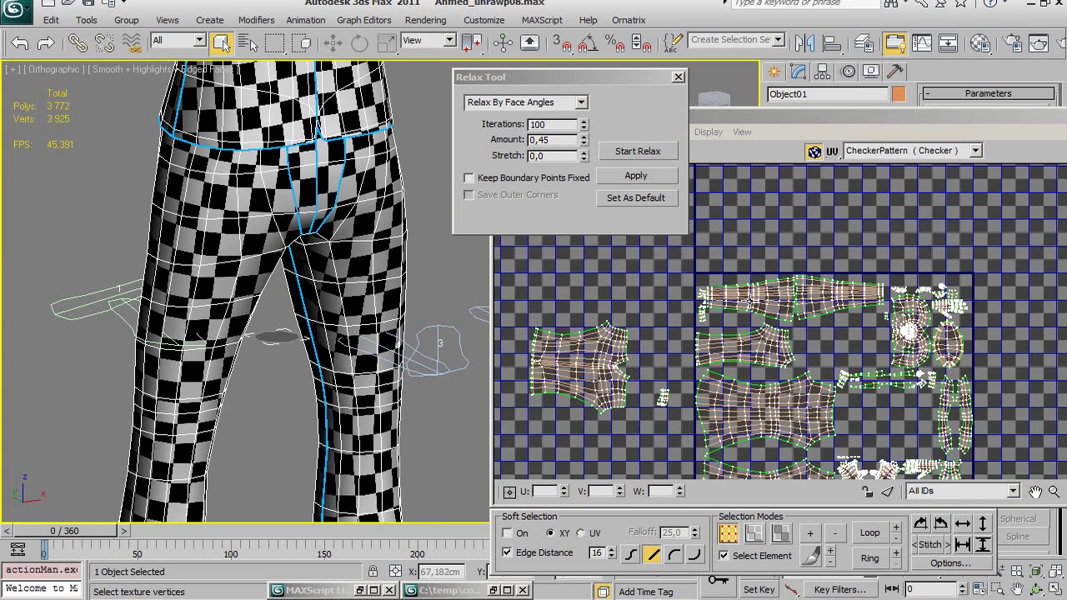
left_click(754, 538)
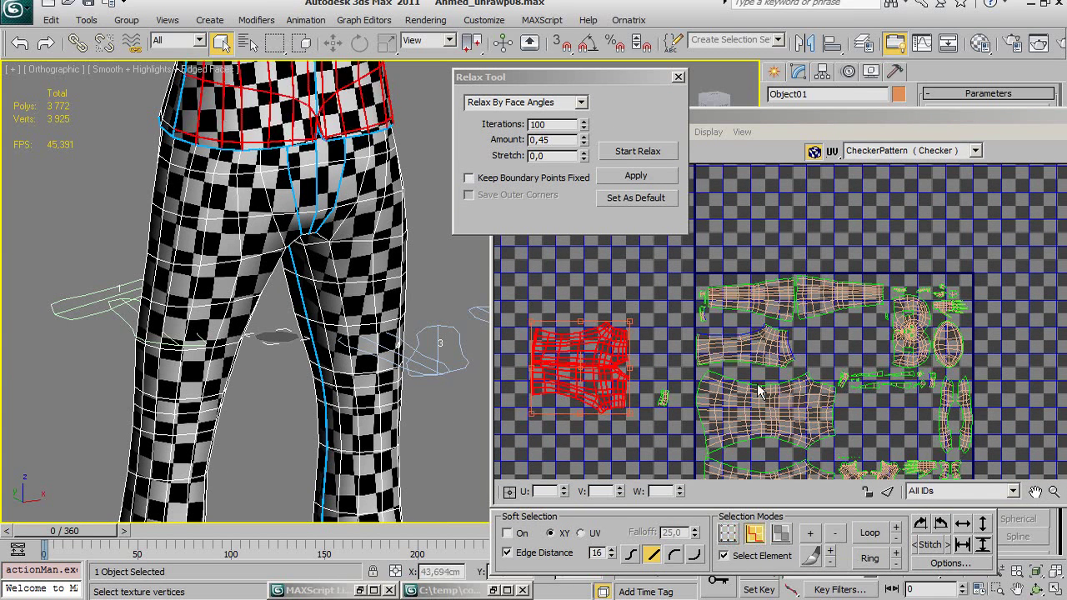
left_click(754, 298)
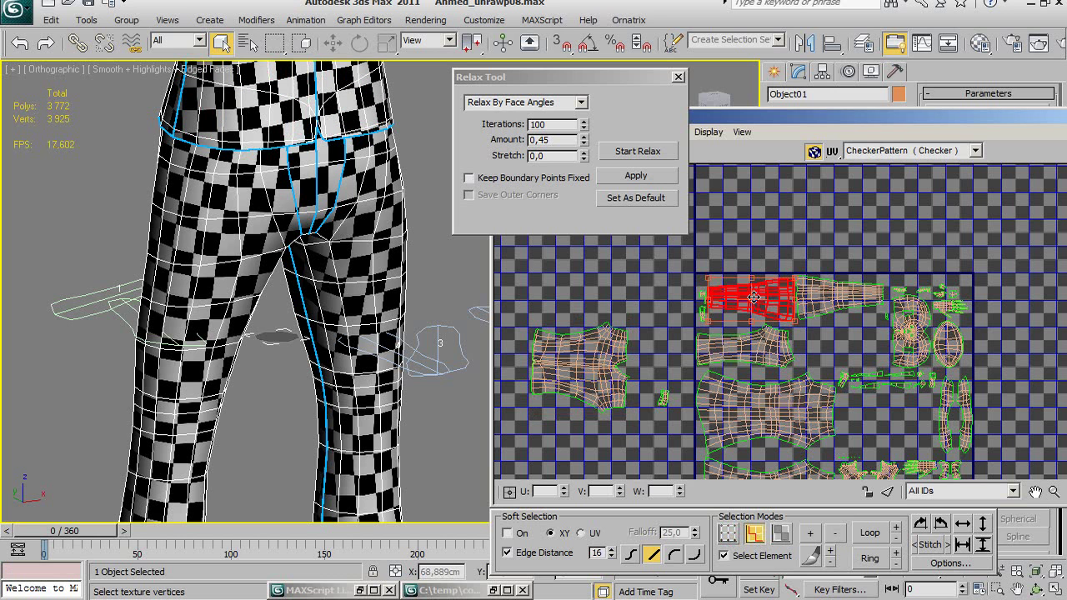
Select neighbouring islands to locate them on the model, then nudge the leg island slightly.
left_click(836, 296)
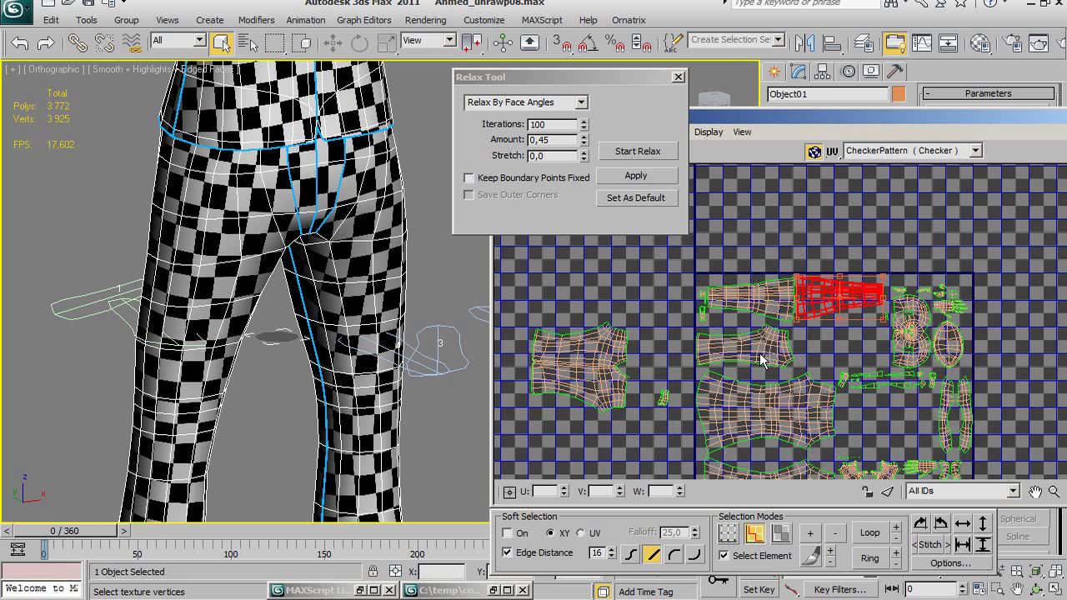
middle_click_drag(824, 401, 782, 296)
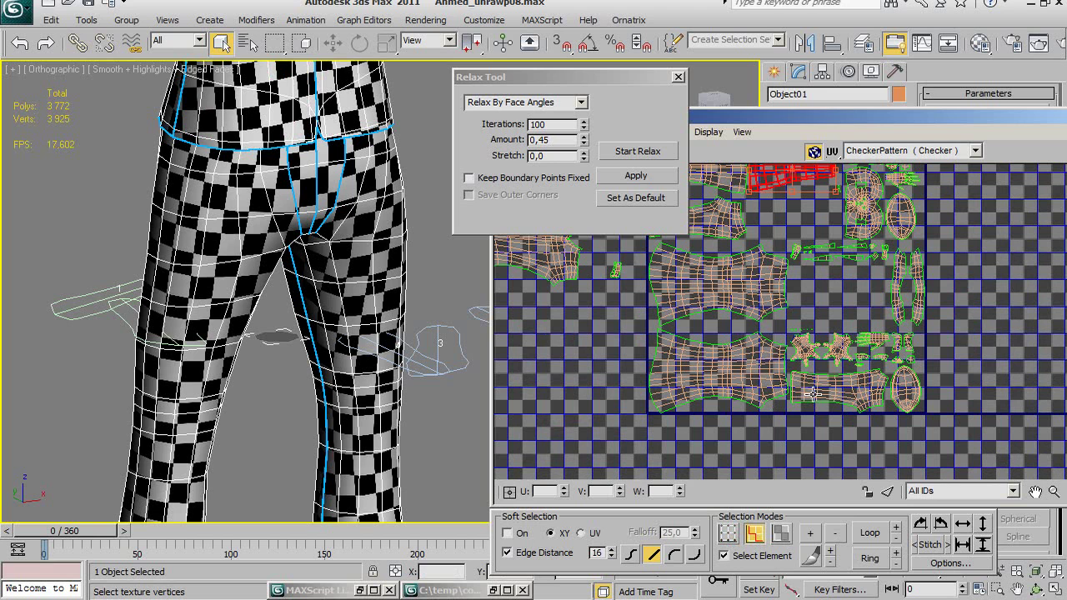
left_click(812, 395)
middle_click_drag(807, 372, 894, 401)
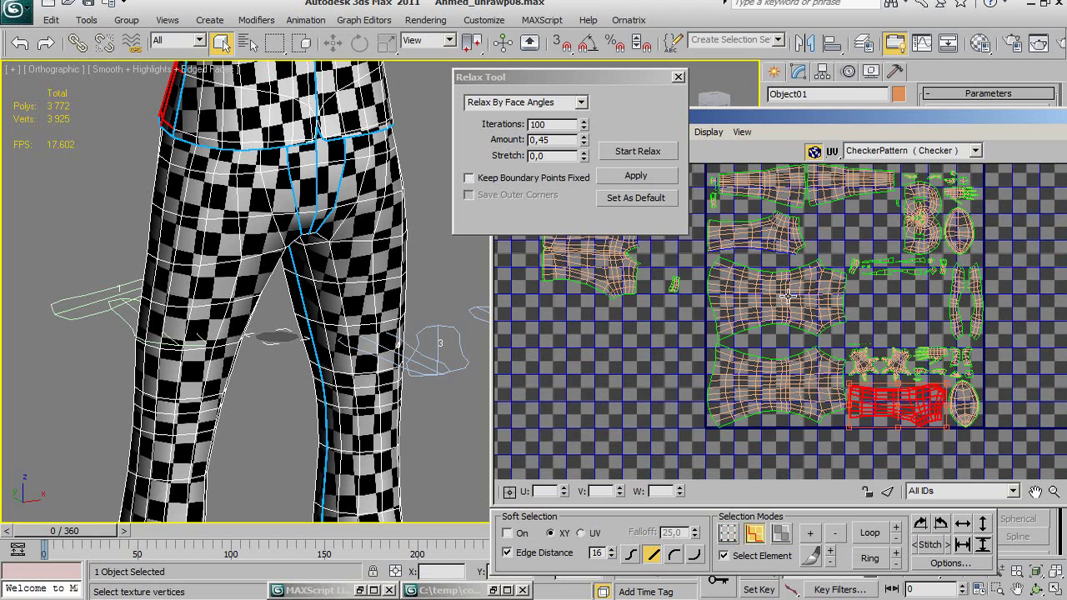
left_click(777, 294)
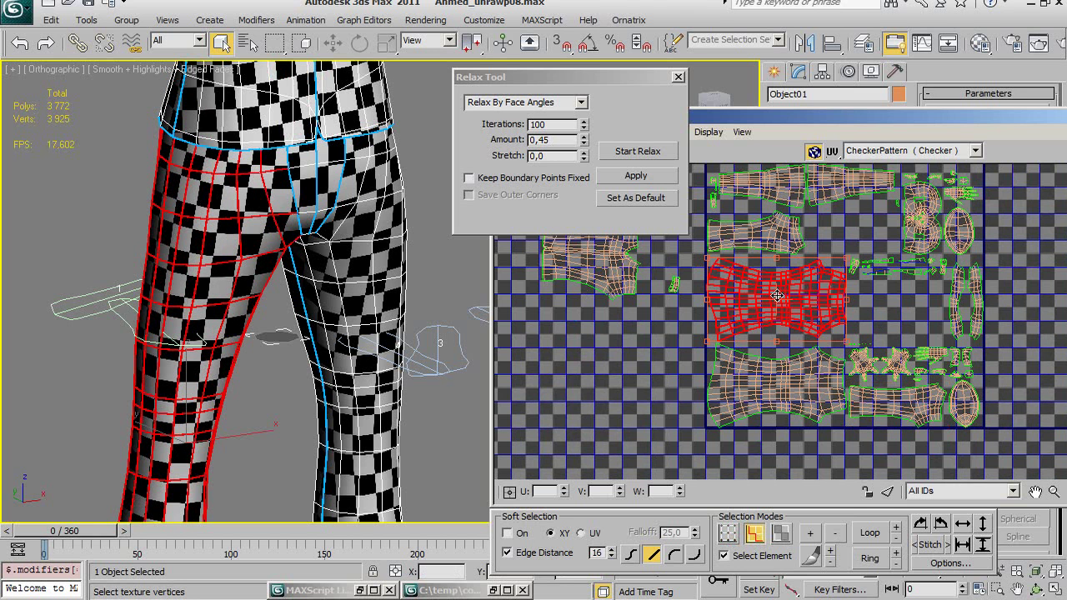
left_click_drag(777, 296, 784, 299)
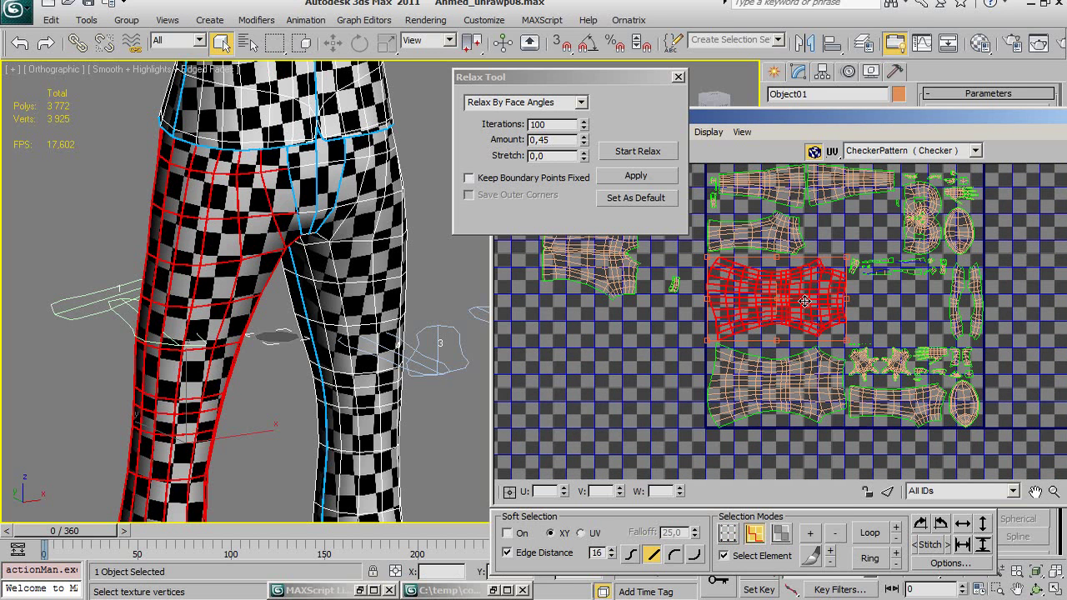
Orbit around the legs to inspect the mapping, then return to vertex editing.
mouse_move(288, 348)
middle_mouse_down("alt")
mouse_move(323, 315)
mouse_move(565, 333)
mouse_move(352, 334)
middle_mouse_up("alt")
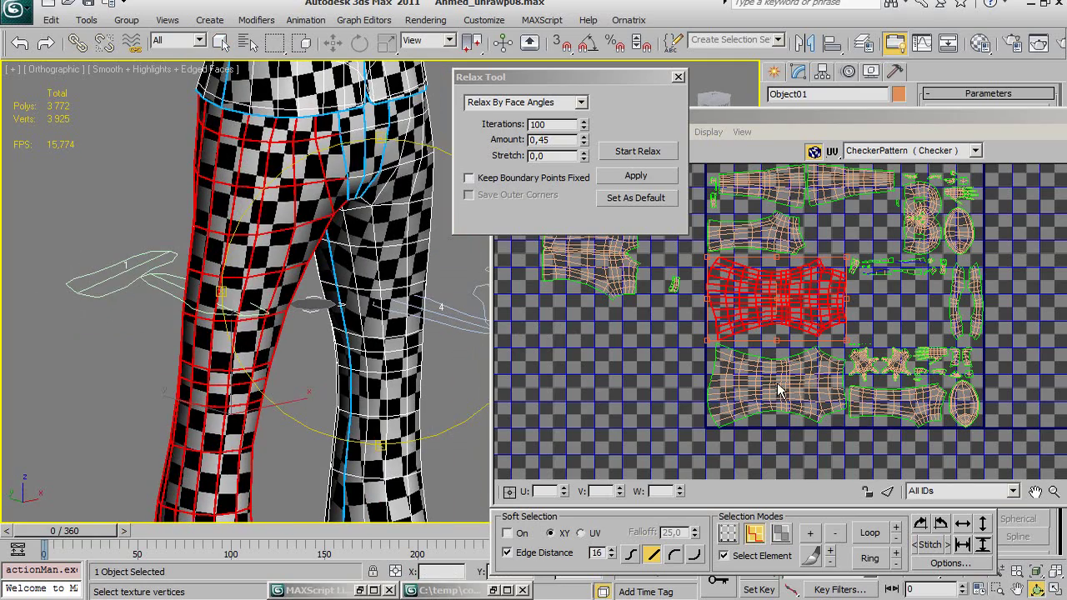
mouse_move(337, 323)
middle_mouse_down("alt")
mouse_move(308, 283)
mouse_move(361, 333)
middle_mouse_up("alt")
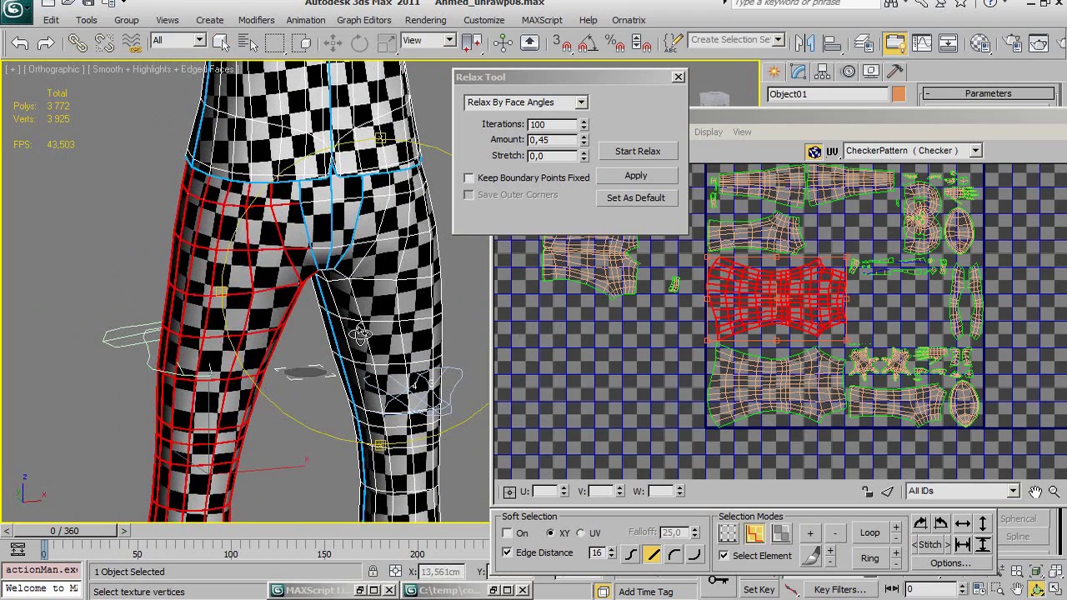
right_click(325, 249)
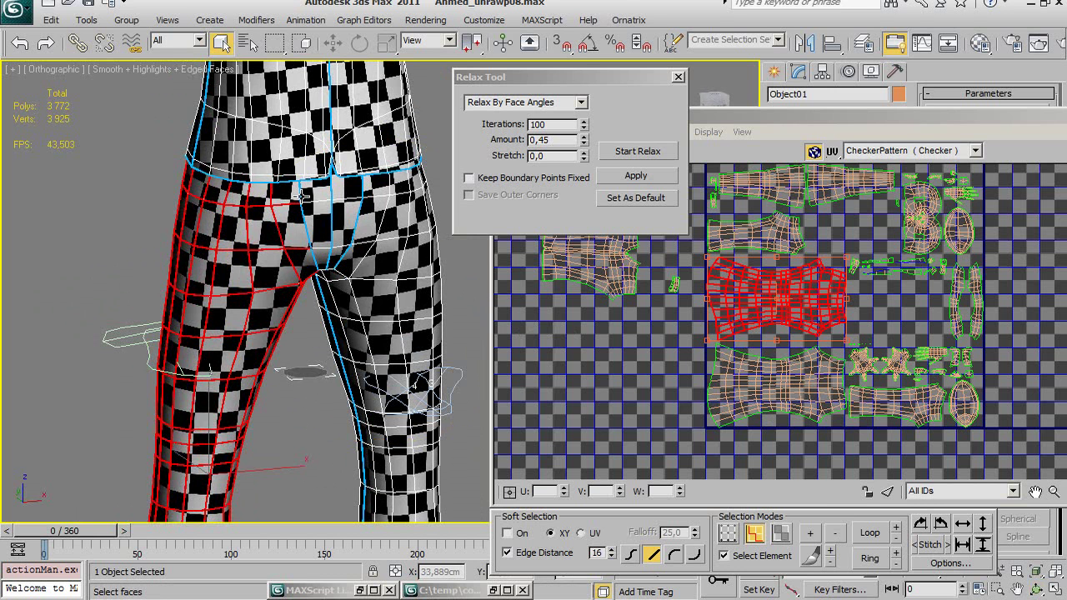
key("1")
scroll(728, 333, "up", 3)
scroll(708, 377, "up", 1)
scroll(737, 374, "up", 2)
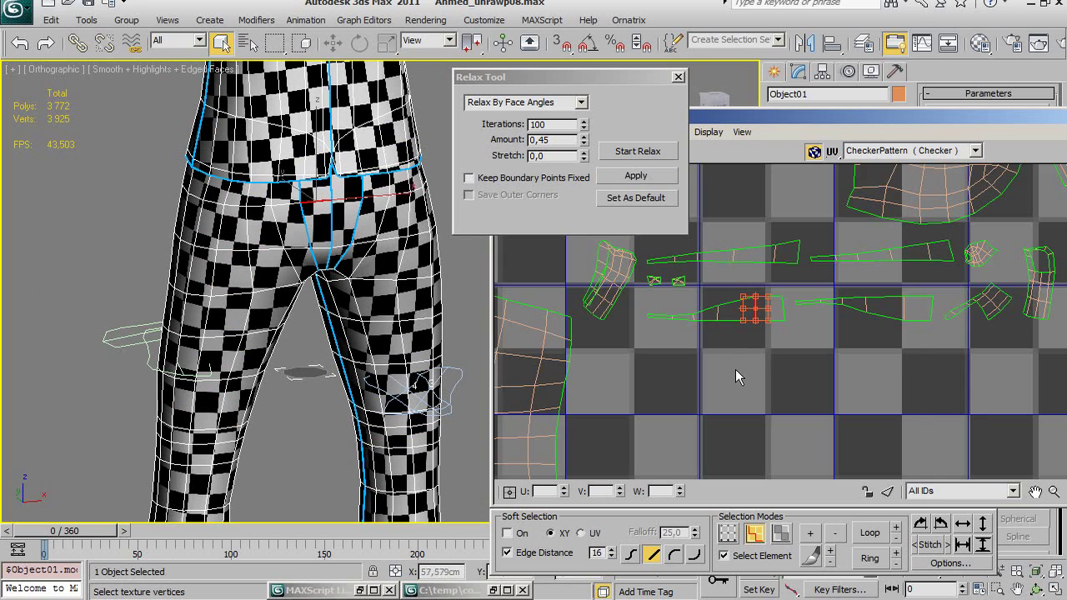
scroll(744, 330, "down", 2)
scroll(767, 333, "down", 1)
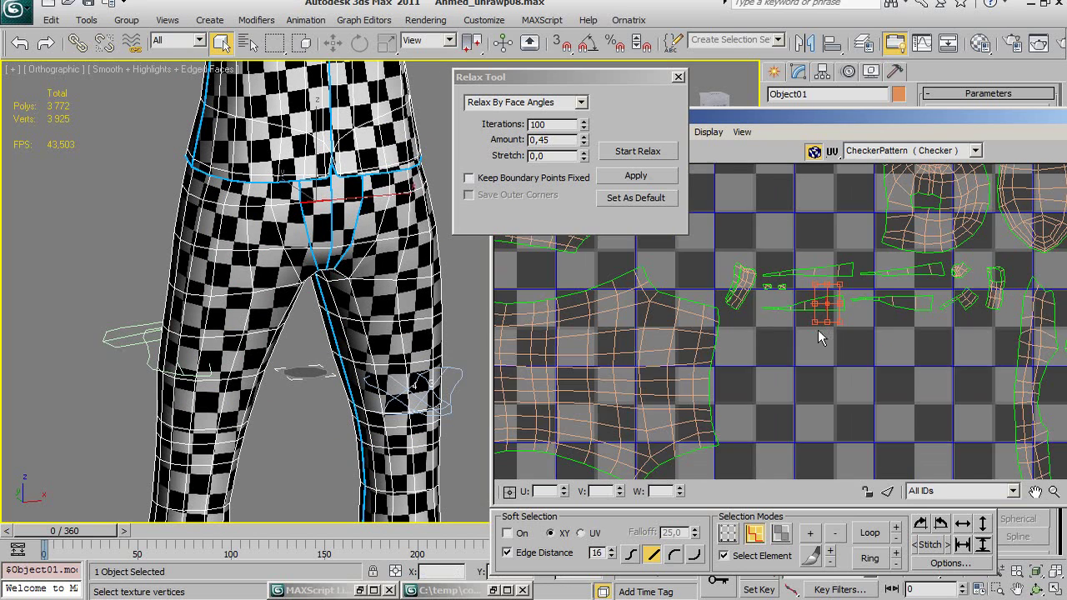
scroll(817, 342, "down", 1)
scroll(881, 353, "down", 2)
scroll(850, 366, "up", 1)
scroll(819, 381, "up", 1)
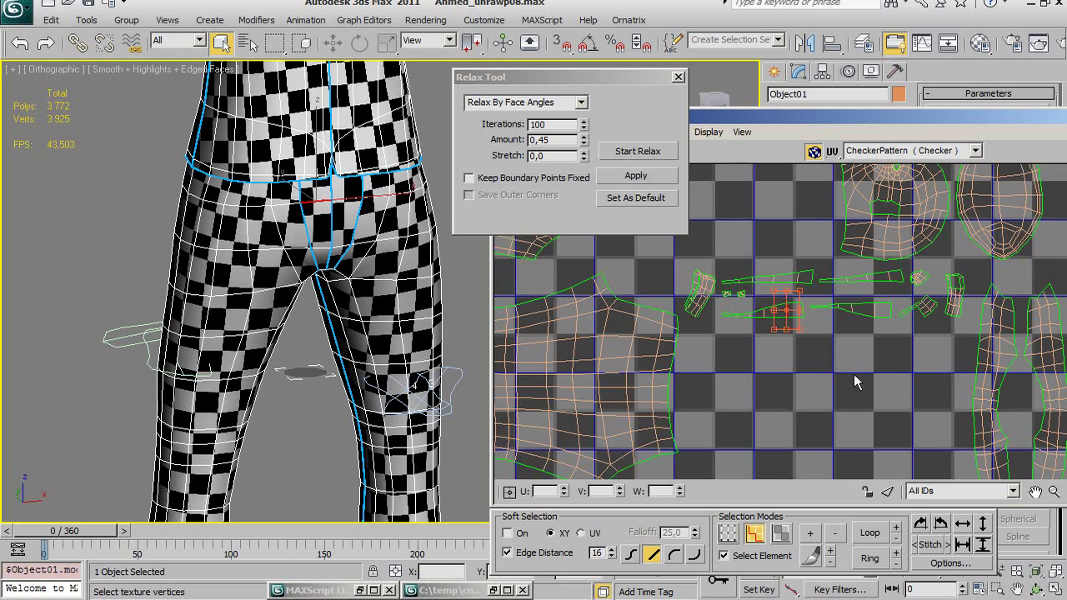
scroll(814, 384, "up", 1)
left_click(725, 556)
middle_click_drag(775, 375, 745, 395)
left_click(769, 377)
left_click(738, 333)
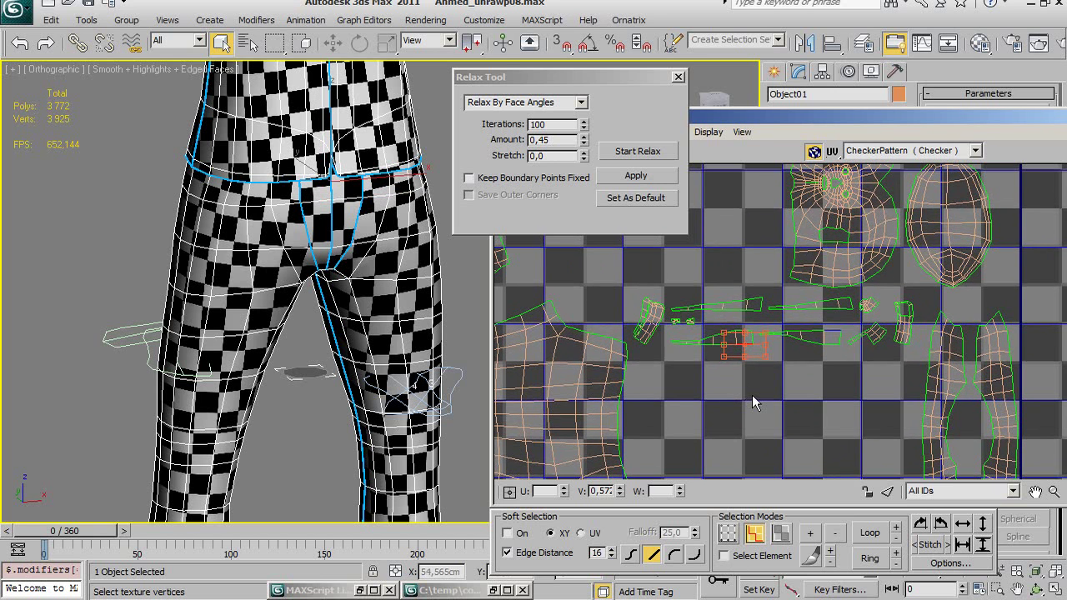
left_click(771, 344)
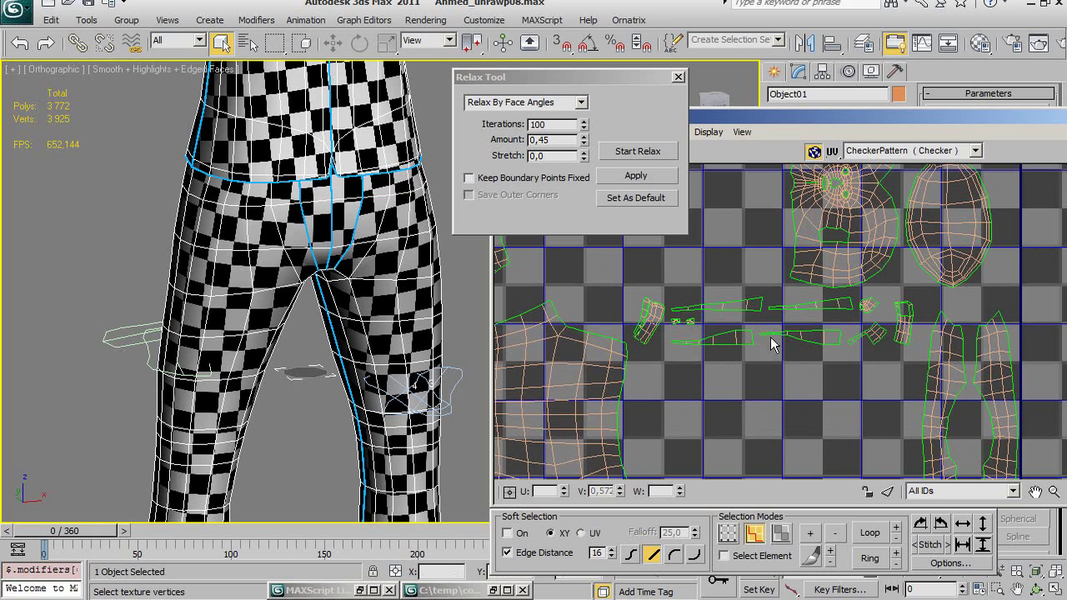
left_click(829, 345)
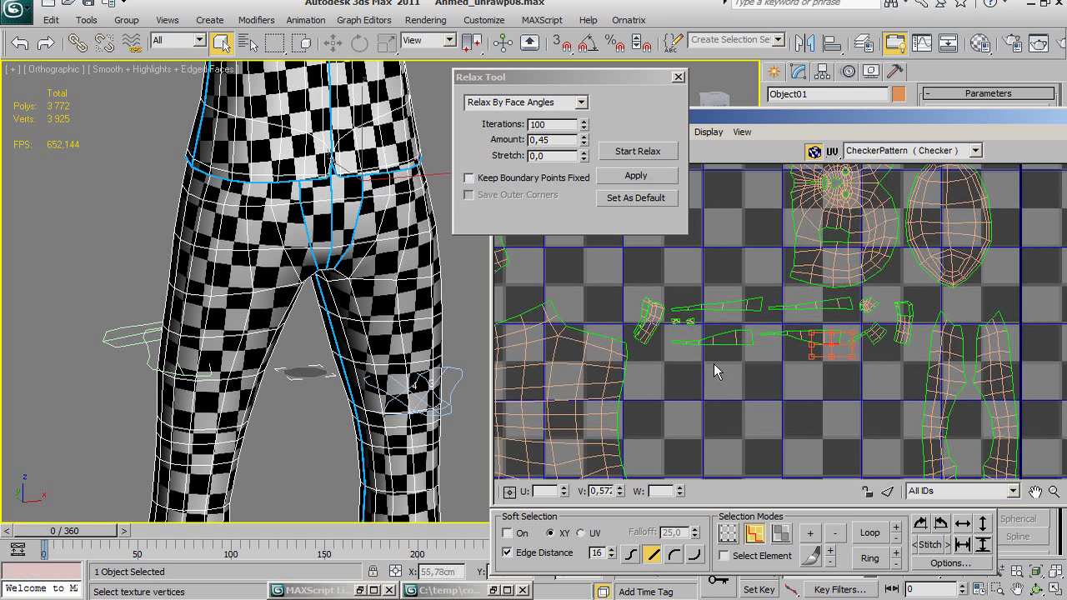
left_click(618, 338)
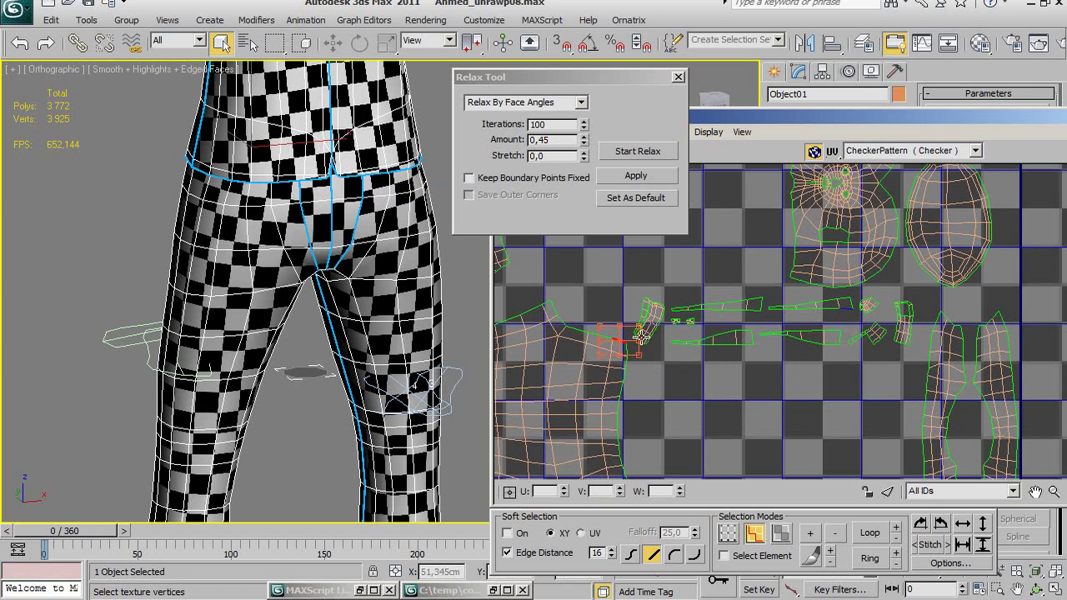
middle_click_drag(648, 335, 958, 335)
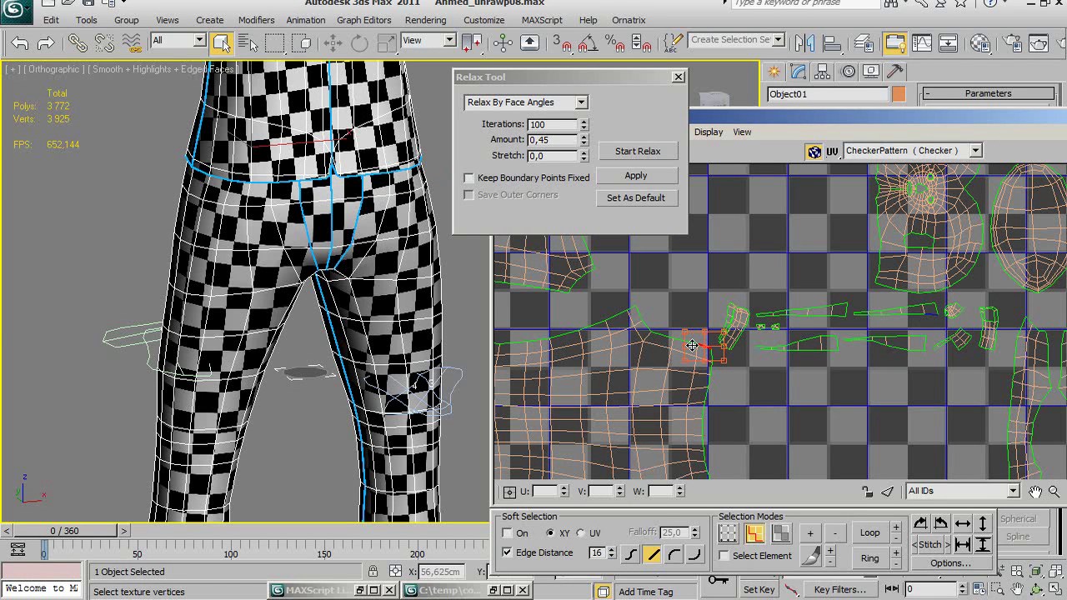
mouse_move(310, 327)
middle_mouse_down("alt")
mouse_move(589, 309)
mouse_move(402, 314)
middle_mouse_up("alt")
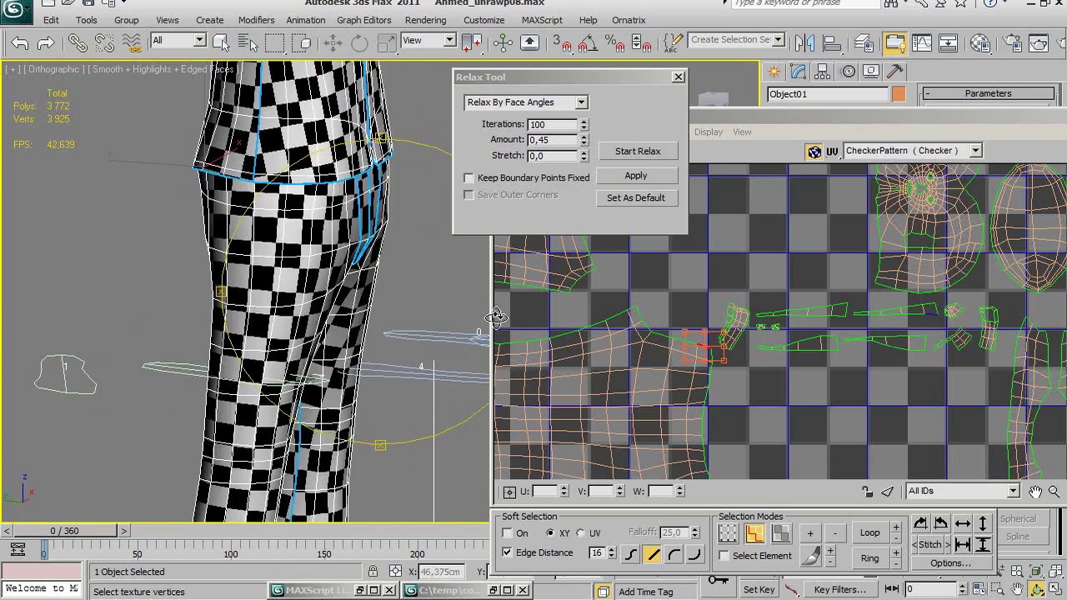
mouse_move(679, 304)
middle_mouse_down()
mouse_move(746, 241)
mouse_move(908, 242)
mouse_move(915, 280)
middle_mouse_up()
Zoom the UV editor onto the small collar strip island and marquee-select it.
scroll(915, 280, "down", 3)
scroll(615, 291, "up", 2)
scroll(615, 292, "up", 1)
scroll(614, 292, "up", 2)
scroll(651, 350, "up", 2)
scroll(667, 358, "up", 2)
scroll(656, 331, "up", 2)
scroll(655, 331, "up", 1)
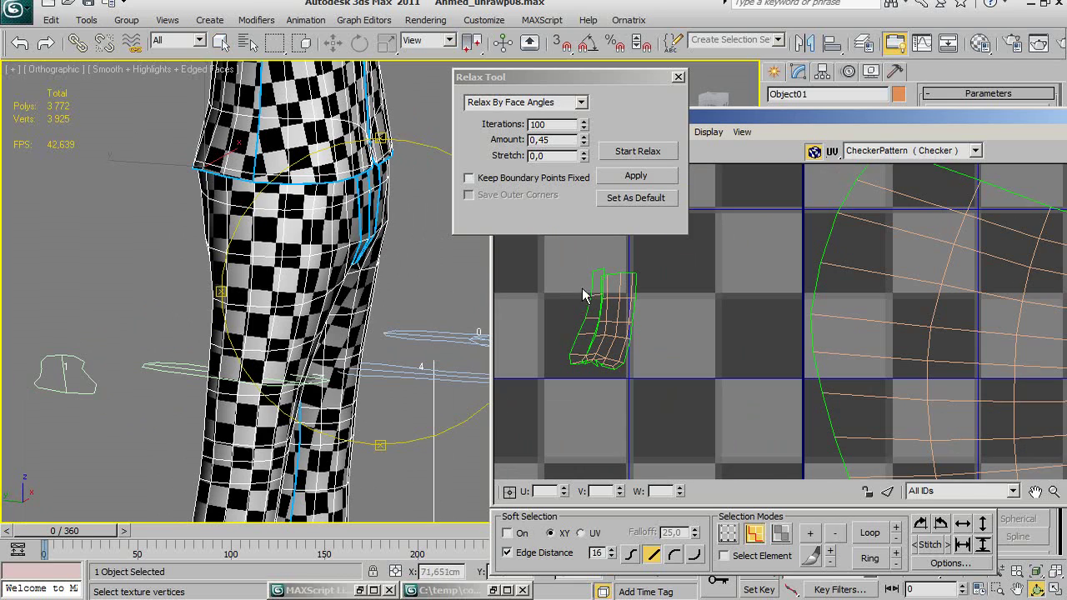
left_click_drag(561, 258, 651, 386)
Zoom in on the head and collar, then center the collar strip in the UV view.
scroll(334, 333, "down", 5)
scroll(359, 381, "up", 3)
scroll(359, 381, "up", 1)
scroll(350, 381, "up", 3)
scroll(317, 379, "up", 3)
scroll(310, 379, "up", 2)
scroll(309, 367, "up", 2)
scroll(312, 342, "up", 2)
scroll(315, 307, "up", 1)
scroll(315, 306, "up", 1)
left_click(656, 325)
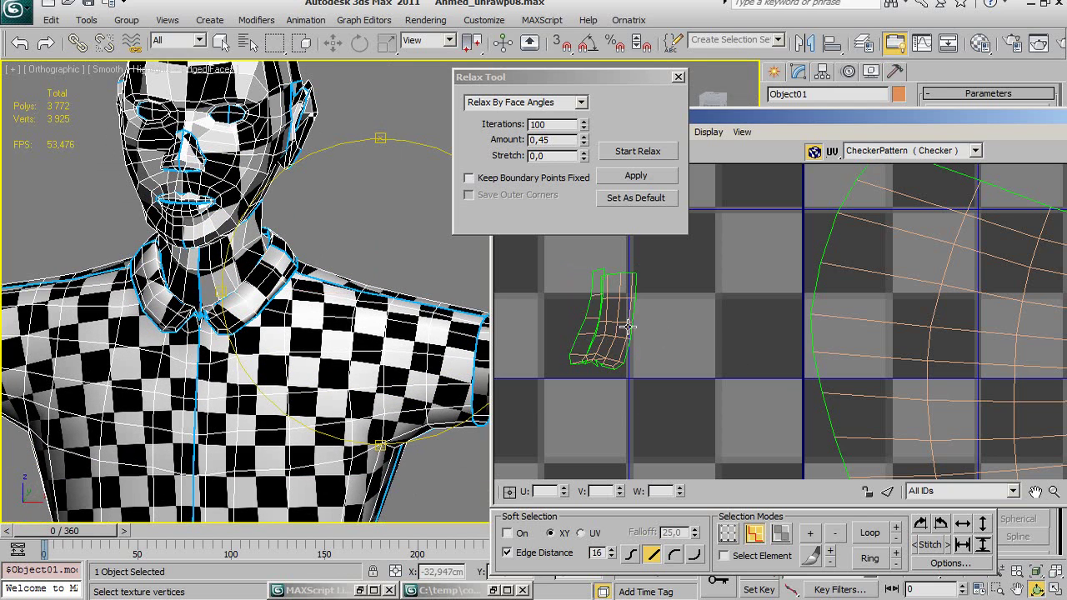
scroll(658, 347, "up", 3)
middle_click_drag(642, 360, 734, 361)
scroll(687, 376, "up", 2)
scroll(667, 392, "up", 3)
Nudge the vertex at the collar strip's bottom corner to ease the folded edge.
left_click(667, 371)
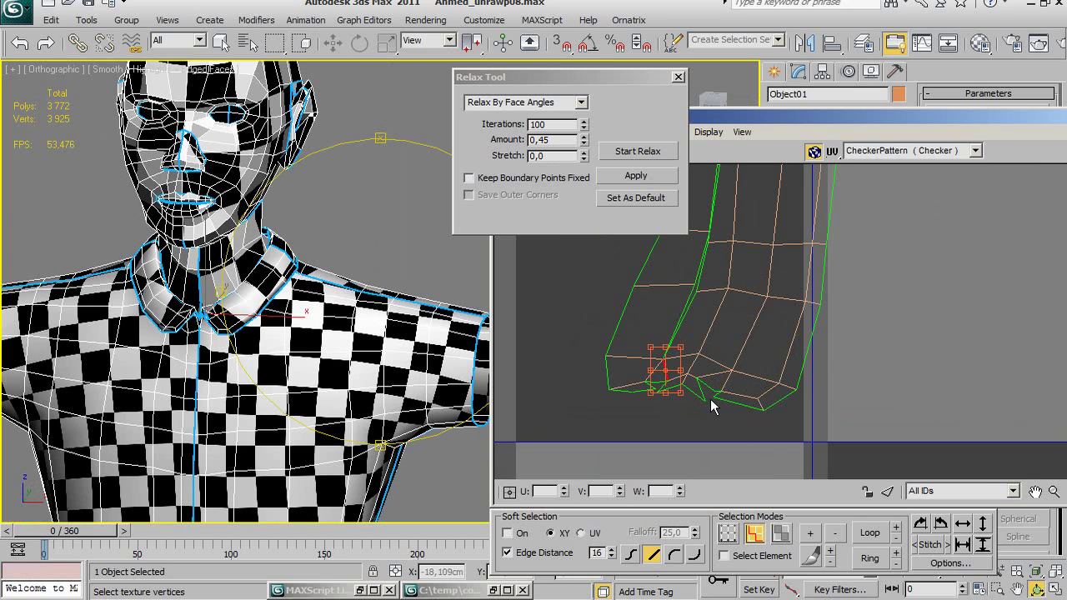
key("q")
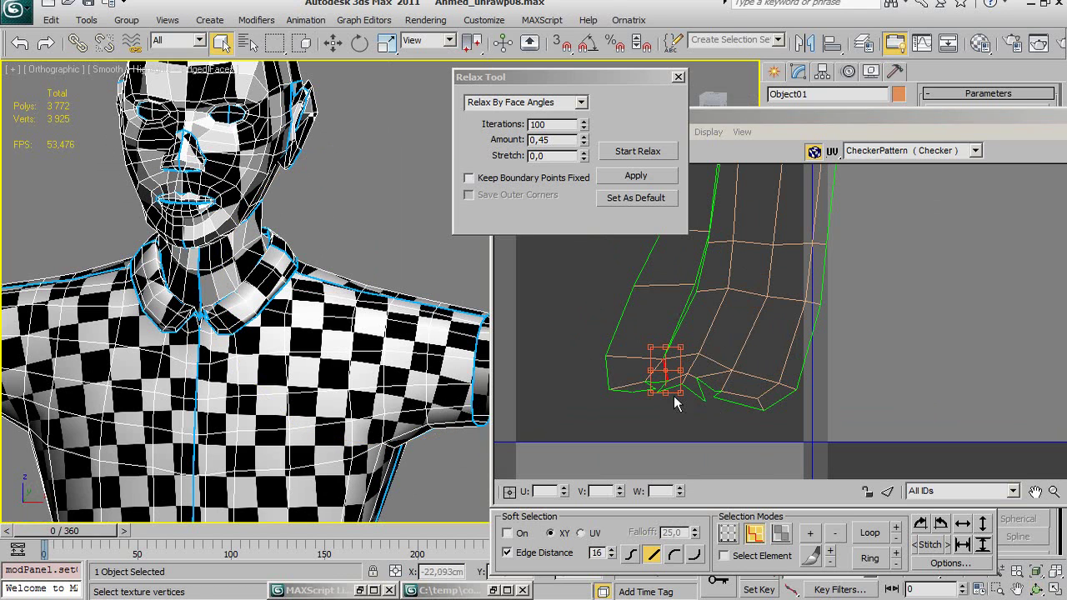
left_click(672, 407)
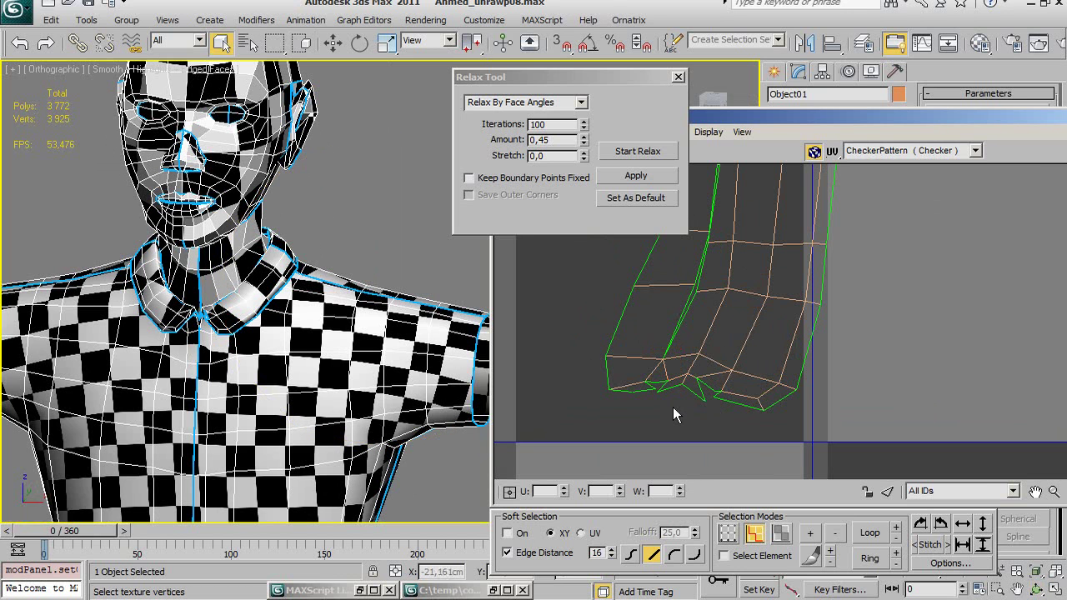
Undo the deselect to restore the lost vertex selection in the UV editor.
left_click(51, 21)
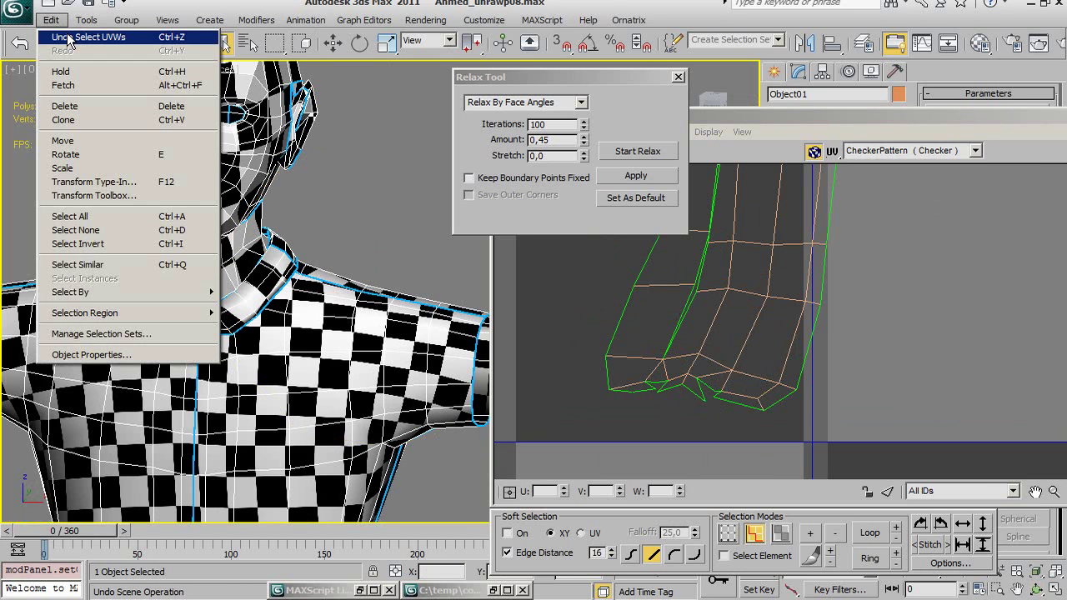
left_click(70, 39)
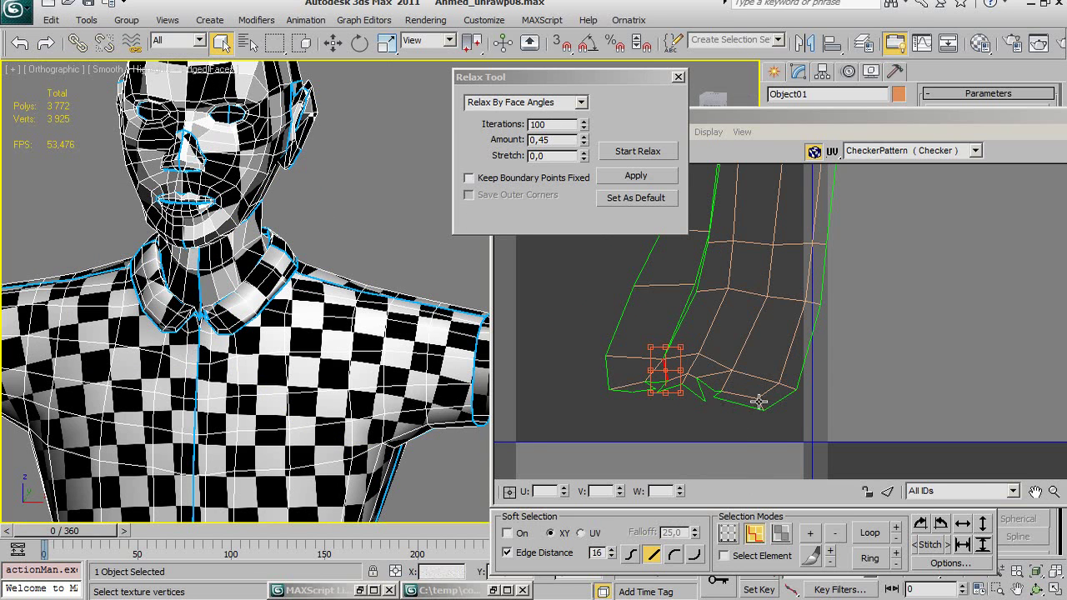
middle_click_drag(728, 398, 715, 411)
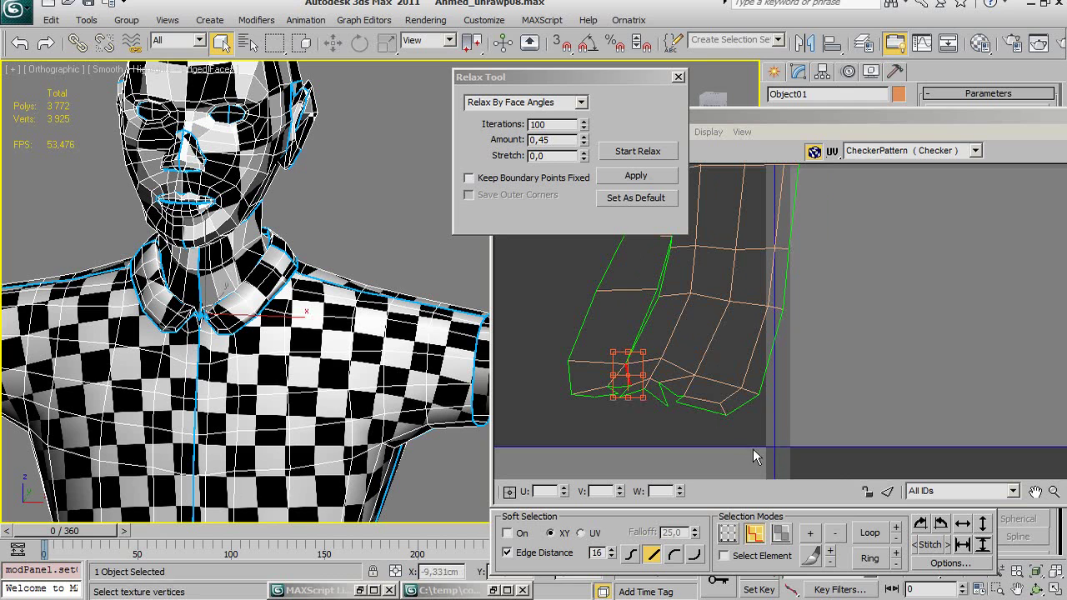
Enable Keyboard Shortcut Override and weld the six corner vertices of the strip with Ctrl+W.
left_click(530, 43)
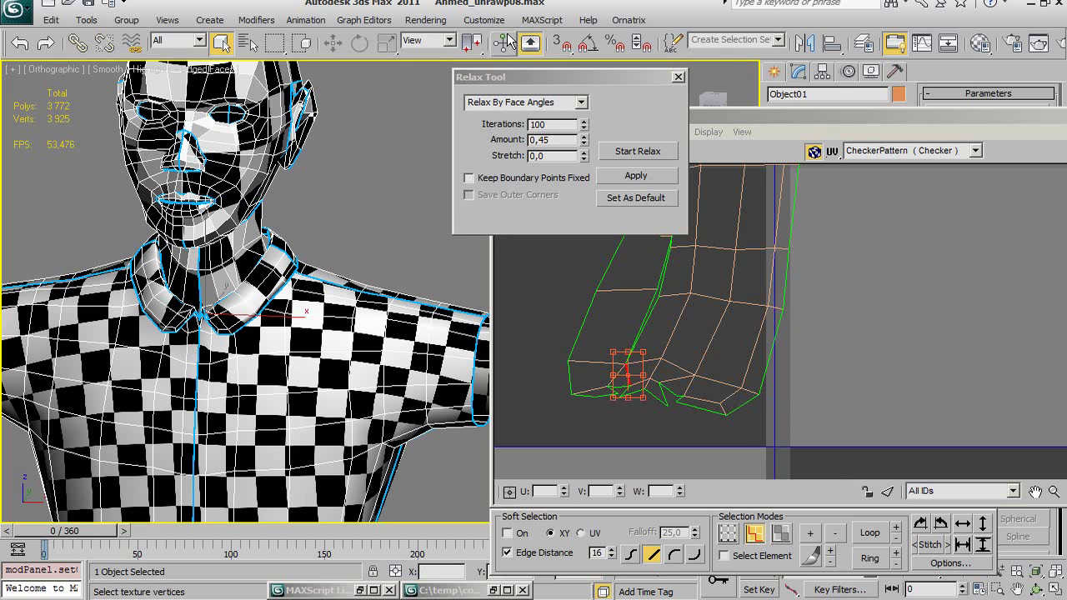
scroll(649, 376, "up", 1)
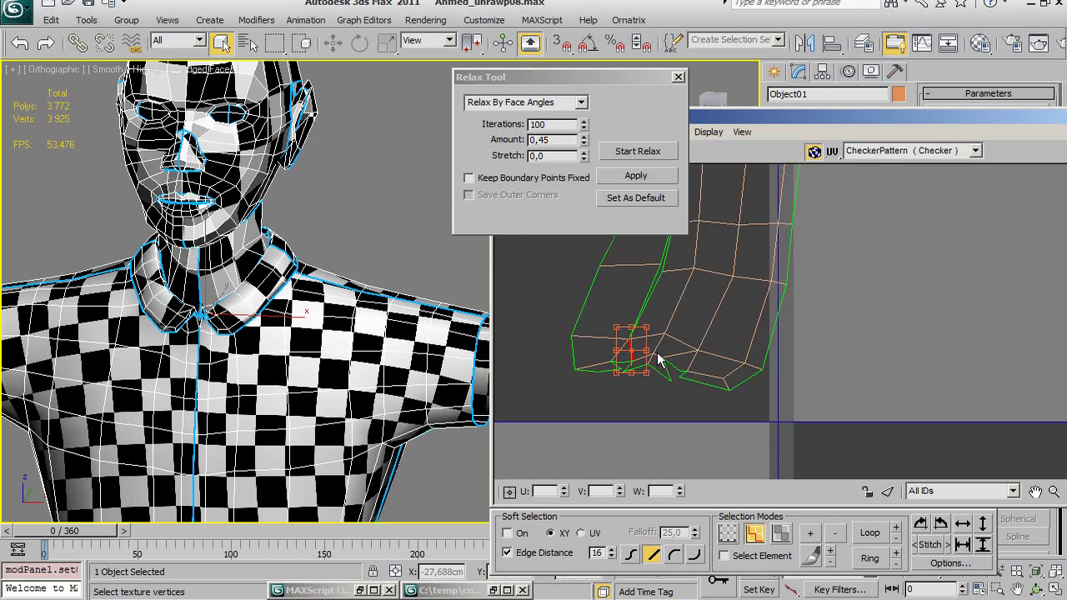
scroll(652, 367, "up", 1)
scroll(663, 373, "up", 1)
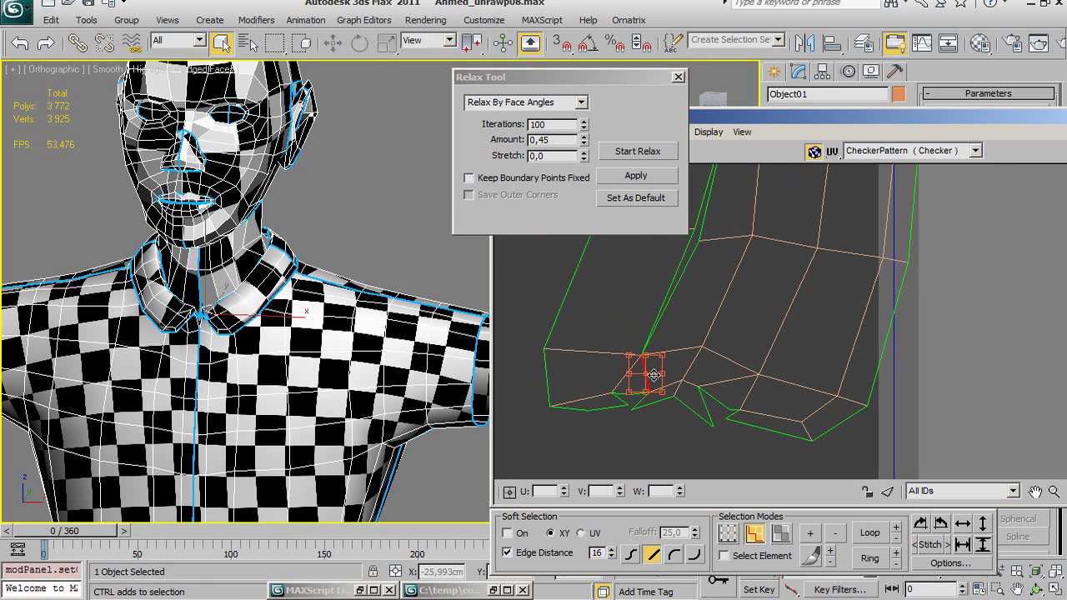
left_click(590, 373)
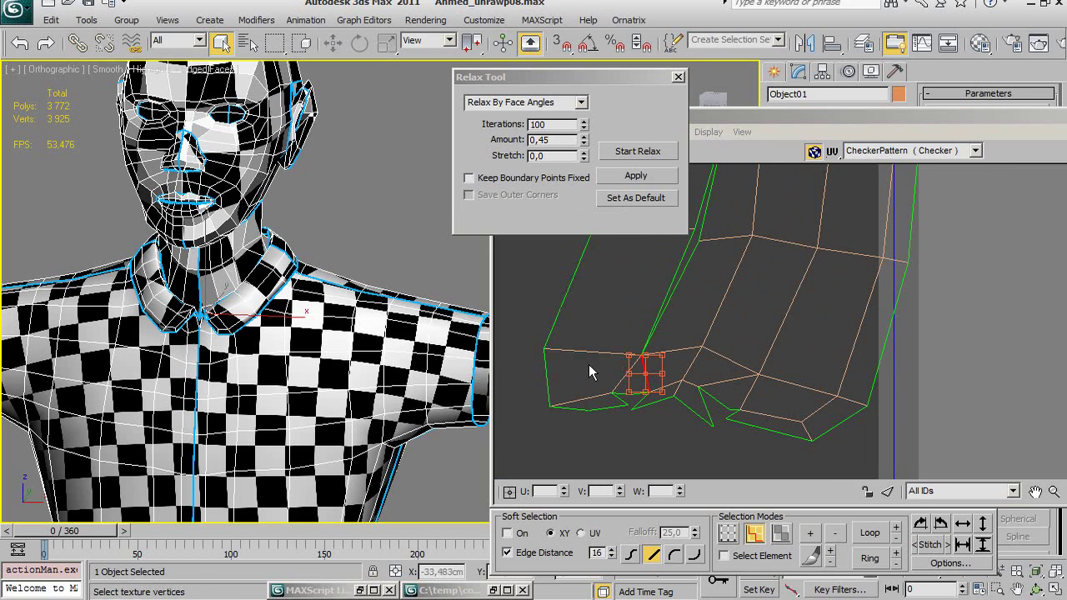
left_click(690, 368)
left_click_drag(624, 351, 662, 392)
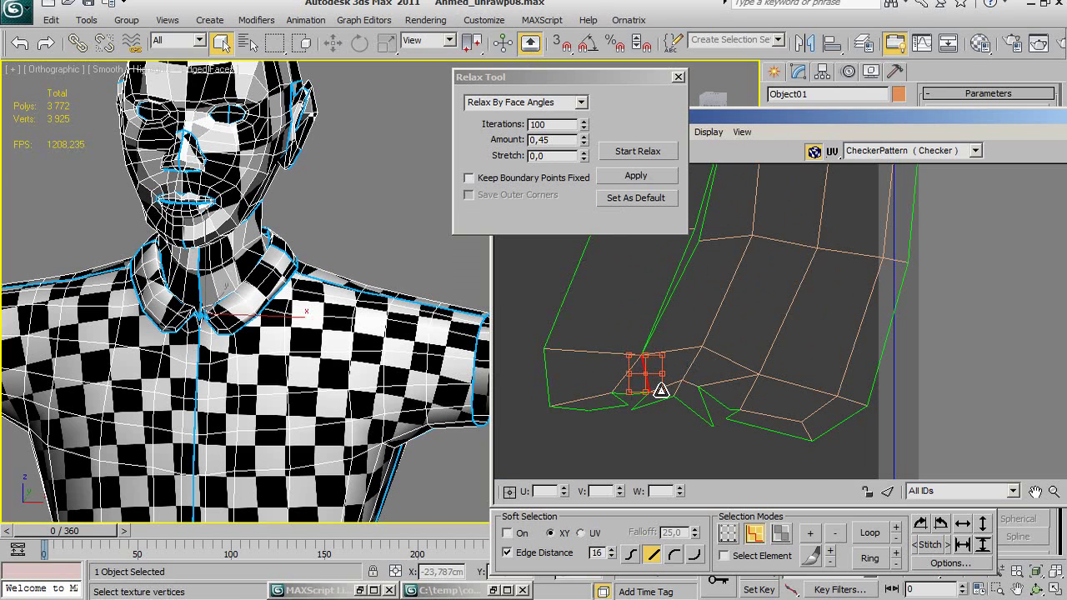
key("ctrl+w")
With Select Element on, move the collar piece right, clear of the thin strip.
scroll(658, 379, "down", 3)
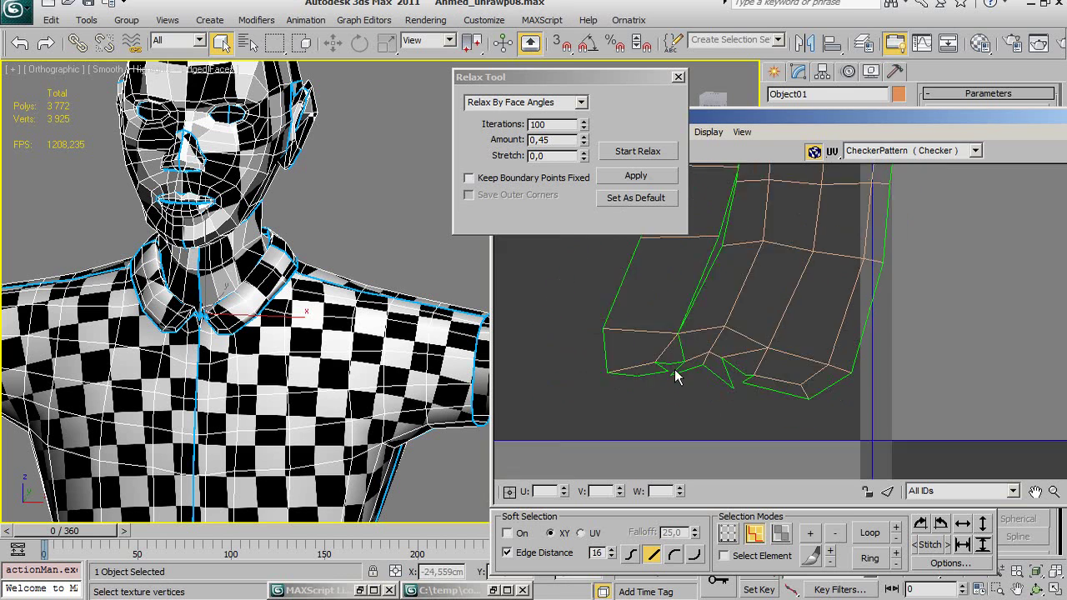
mouse_move(699, 349)
middle_mouse_down()
mouse_move(708, 339)
mouse_move(709, 357)
middle_mouse_up()
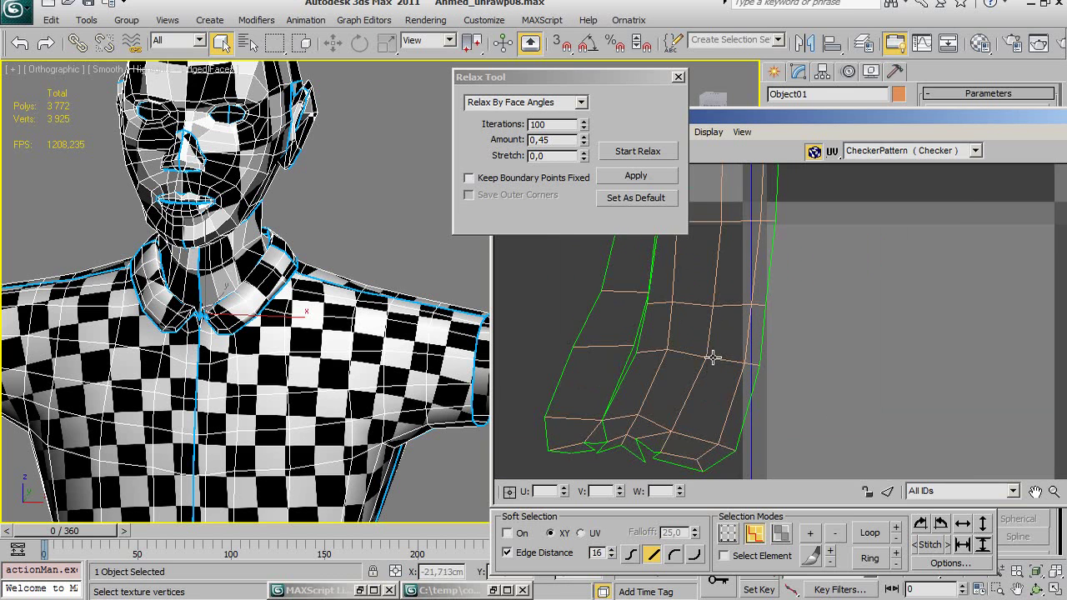
left_click(705, 356)
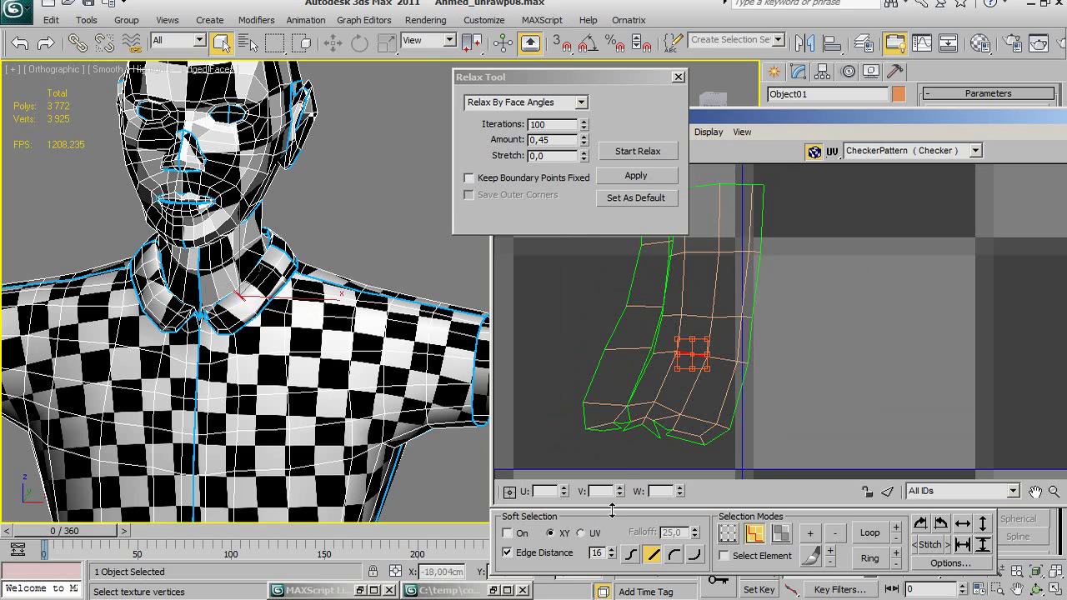
left_click(724, 556)
left_click(711, 360)
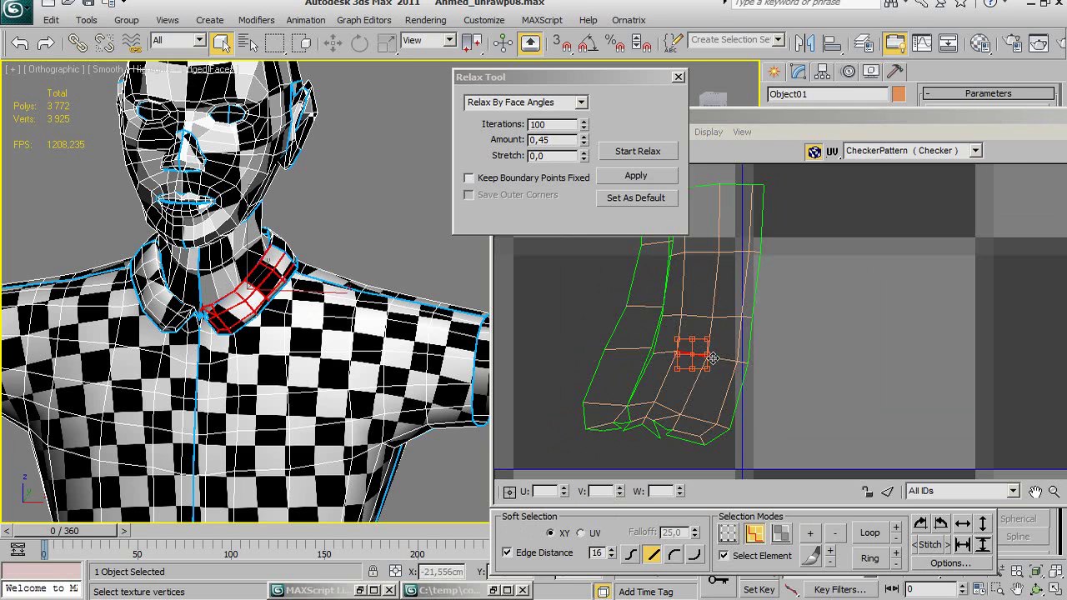
left_click_drag(721, 354, 874, 354)
left_click(678, 376)
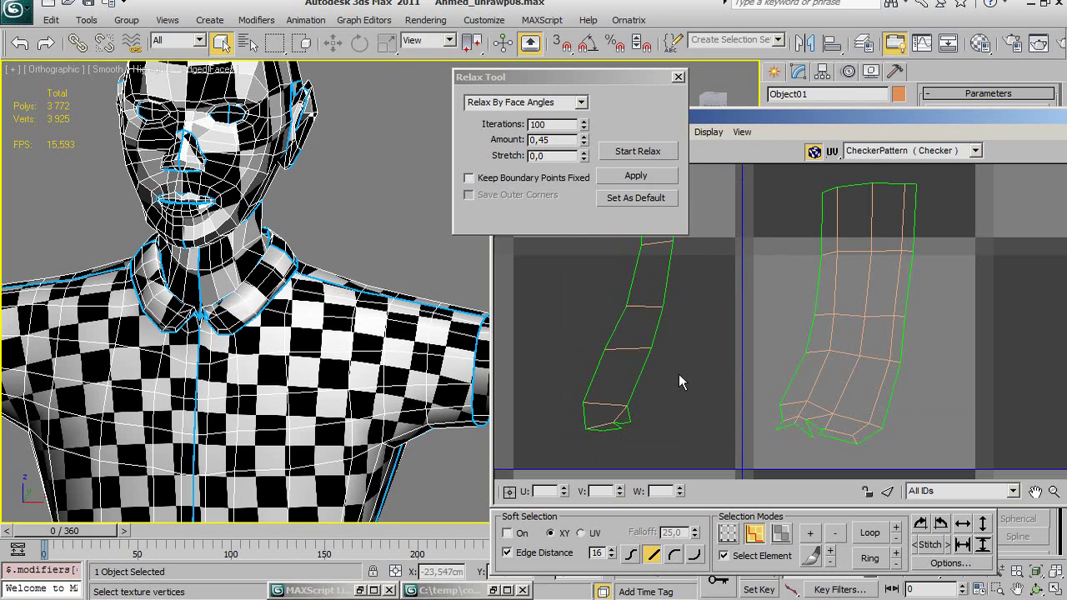
scroll(680, 380, "down", 1)
scroll(674, 374, "down", 1)
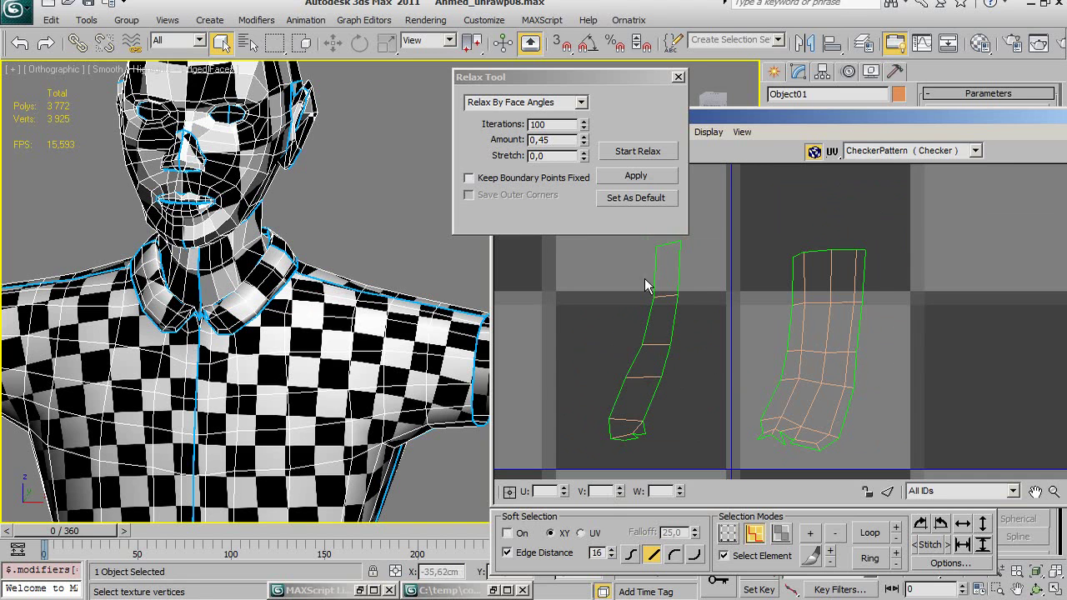
middle_click_drag(679, 342, 666, 346)
left_click(656, 343)
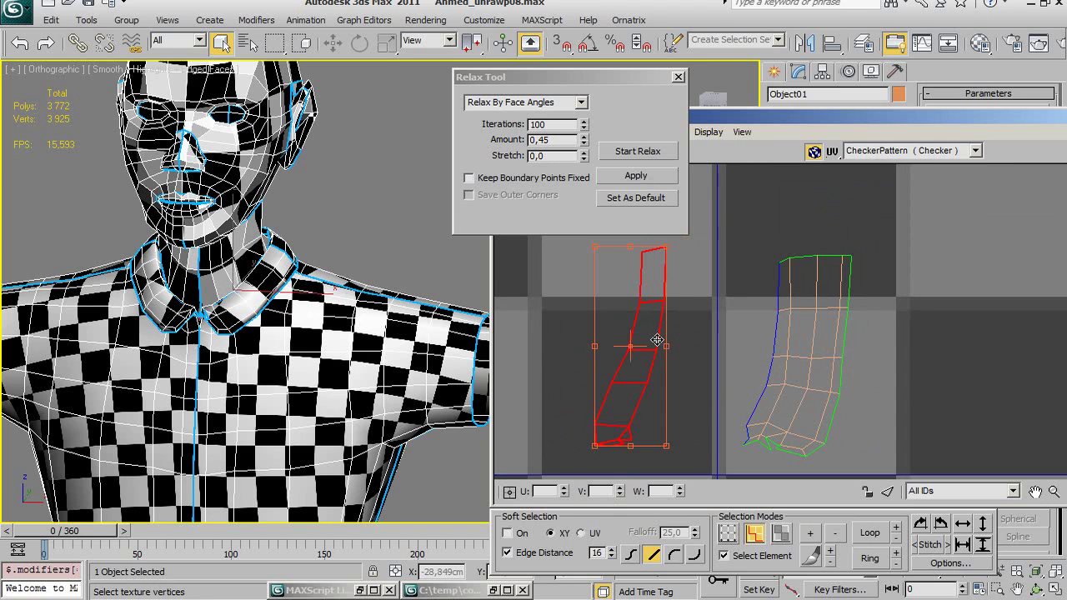
left_click(1034, 590)
left_click_drag(394, 375, 435, 319)
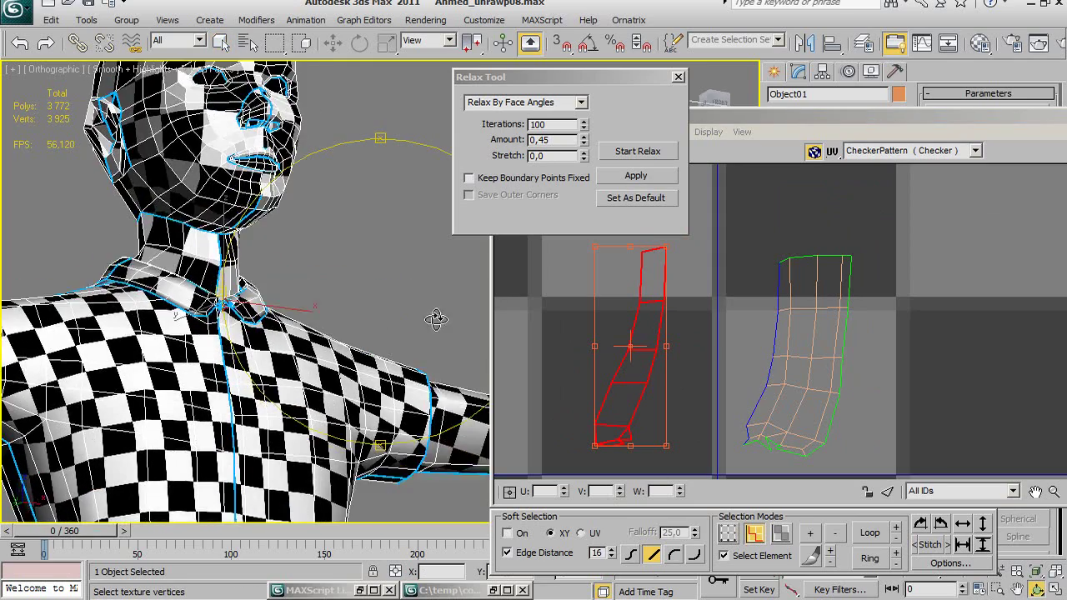
scroll(409, 329, "up", 1)
scroll(409, 328, "up", 2)
scroll(391, 333, "up", 2)
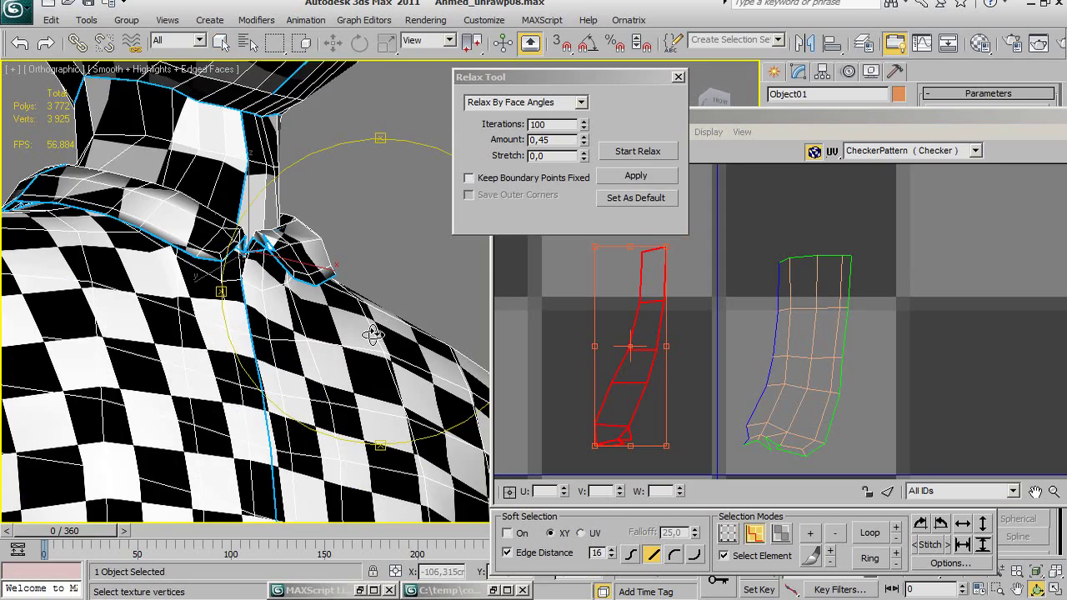
left_click_drag(372, 334, 369, 350)
key("shift+z")
key("shift+z")
key("shift+z")
key("shift+z")
key("shift+z")
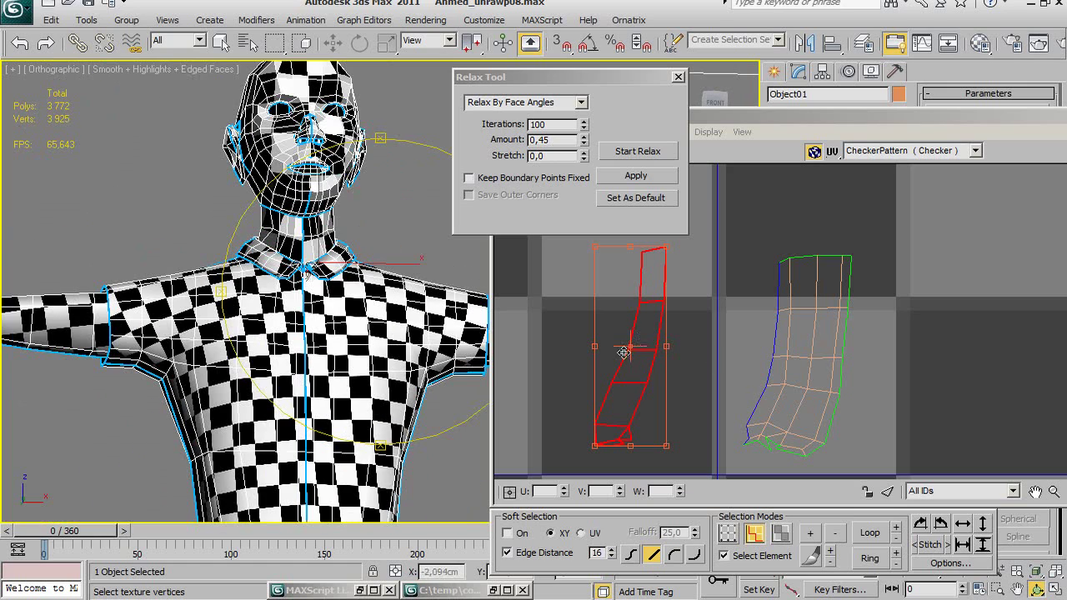
key("shift+z")
key("shift+z")
key("shift+z")
key("shift+z")
key("shift+z")
key("shift+z")
key("shift+z")
key("shift+z")
key("shift+z")
key("shift+z")
key("shift+z")
key("shift+z")
key("shift+z")
key("shift+z")
key("shift+z")
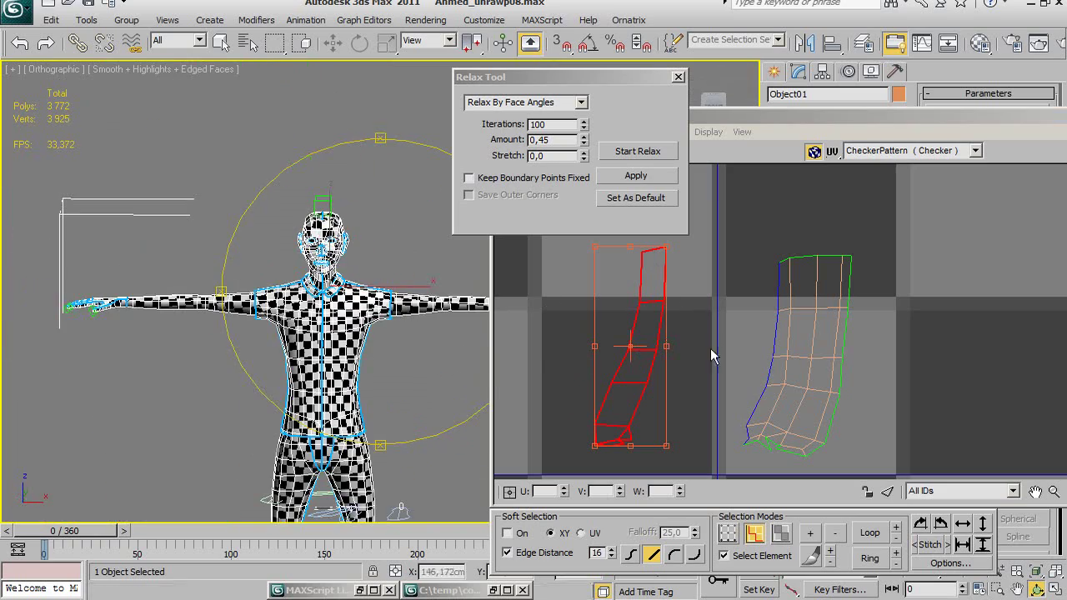
Frame the red collar shells, uncheck Select Element, and pick the right strip's left border edge.
scroll(711, 348, "down", 2)
scroll(828, 320, "down", 2)
scroll(828, 319, "down", 2)
scroll(772, 326, "down", 2)
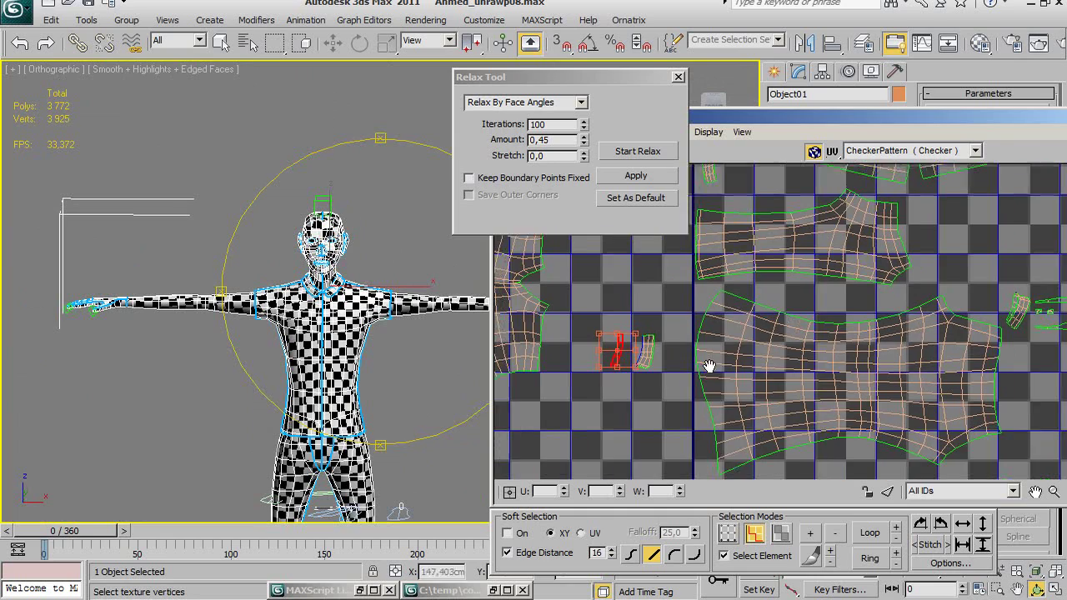
middle_click_drag(934, 261, 960, 256)
scroll(750, 350, "up", 2)
scroll(753, 362, "up", 1)
scroll(734, 346, "up", 1)
middle_click_drag(731, 343, 762, 364)
scroll(763, 363, "down", 1)
scroll(741, 312, "up", 1)
scroll(776, 353, "up", 1)
middle_click_drag(737, 284, 739, 340)
scroll(722, 338, "up", 1)
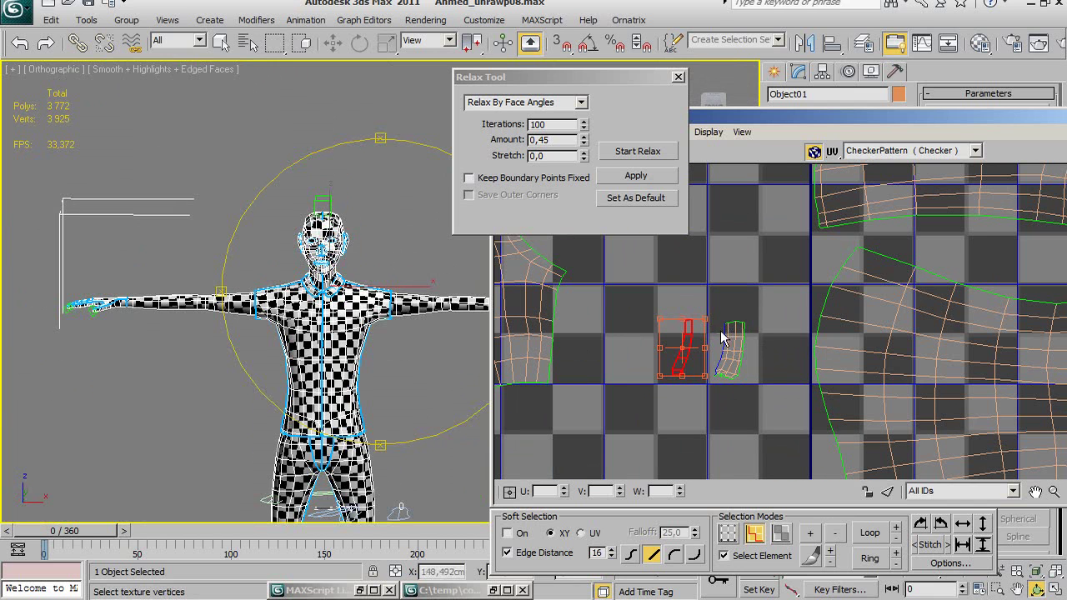
left_click(722, 557)
scroll(715, 434, "up", 2)
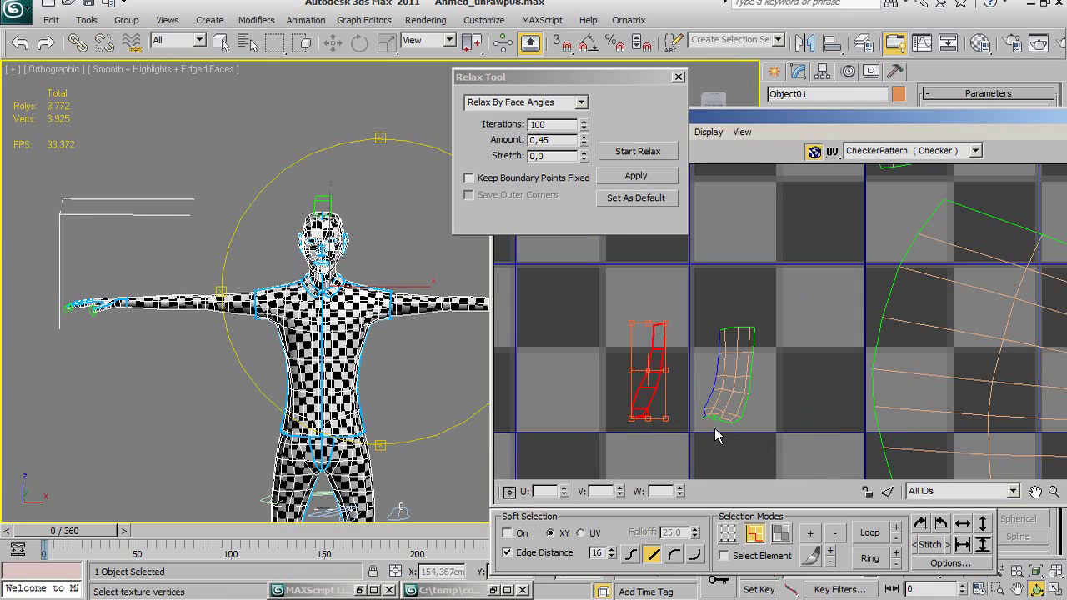
left_click(722, 350)
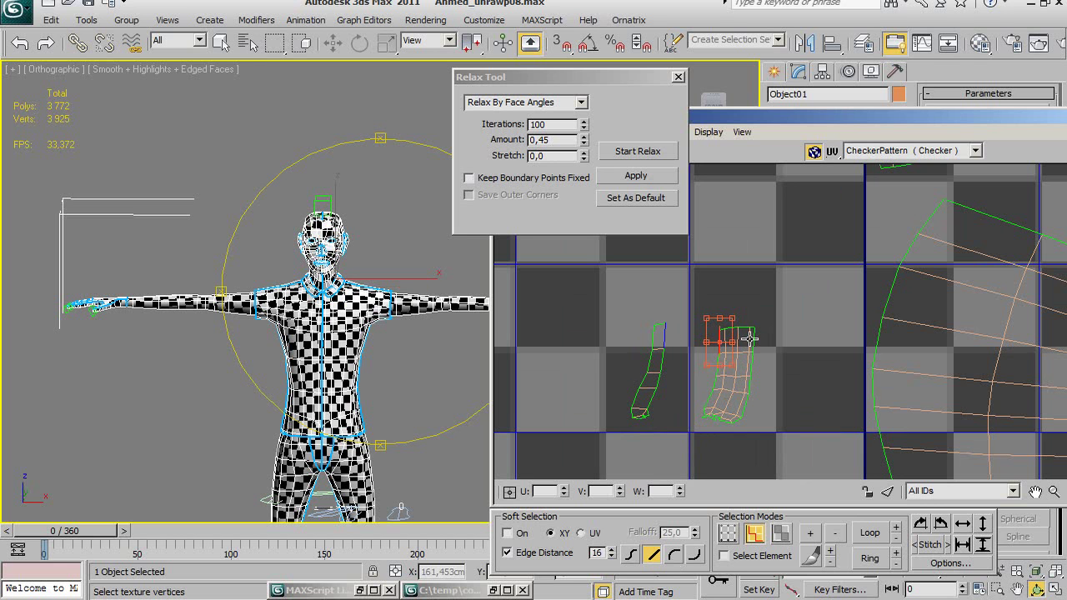
scroll(767, 358, "down", 2)
scroll(771, 352, "down", 2)
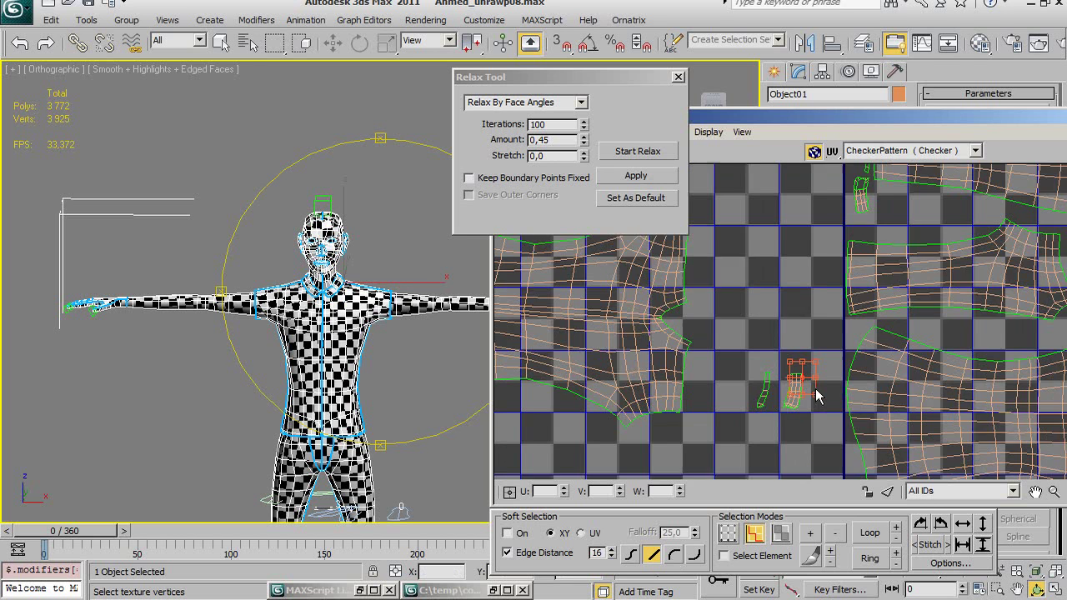
scroll(776, 346, "down", 1)
mouse_move(776, 346)
middle_mouse_down()
mouse_move(690, 389)
mouse_move(509, 326)
mouse_move(691, 309)
mouse_move(858, 267)
mouse_move(847, 250)
mouse_move(852, 434)
middle_mouse_up()
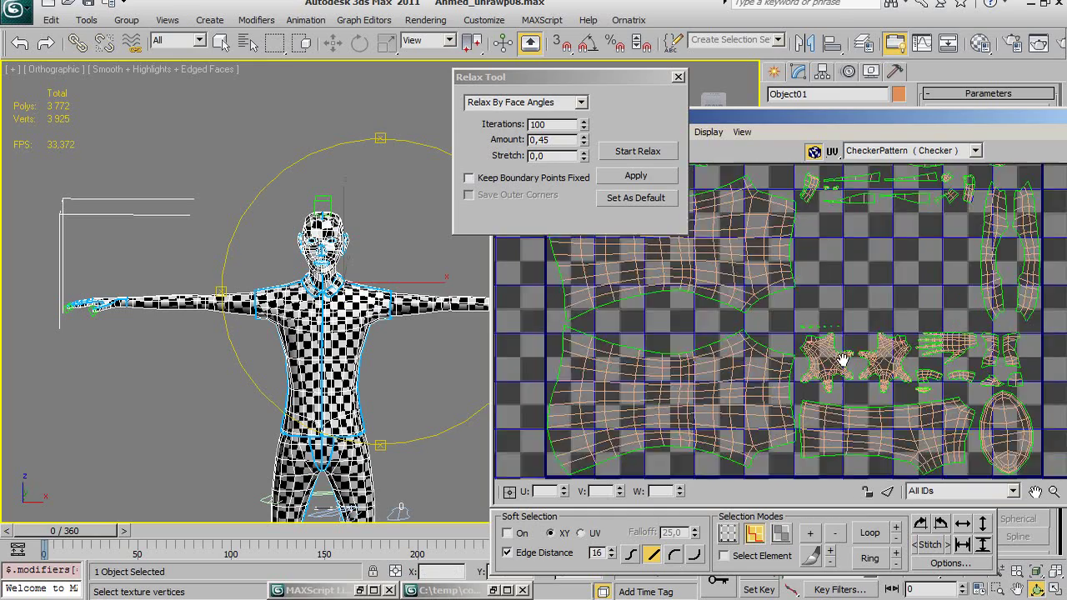
Stitch the selected collar edge onto its neighbouring strip with Stitch Selected.
scroll(709, 395, "up", 3)
scroll(751, 350, "up", 3)
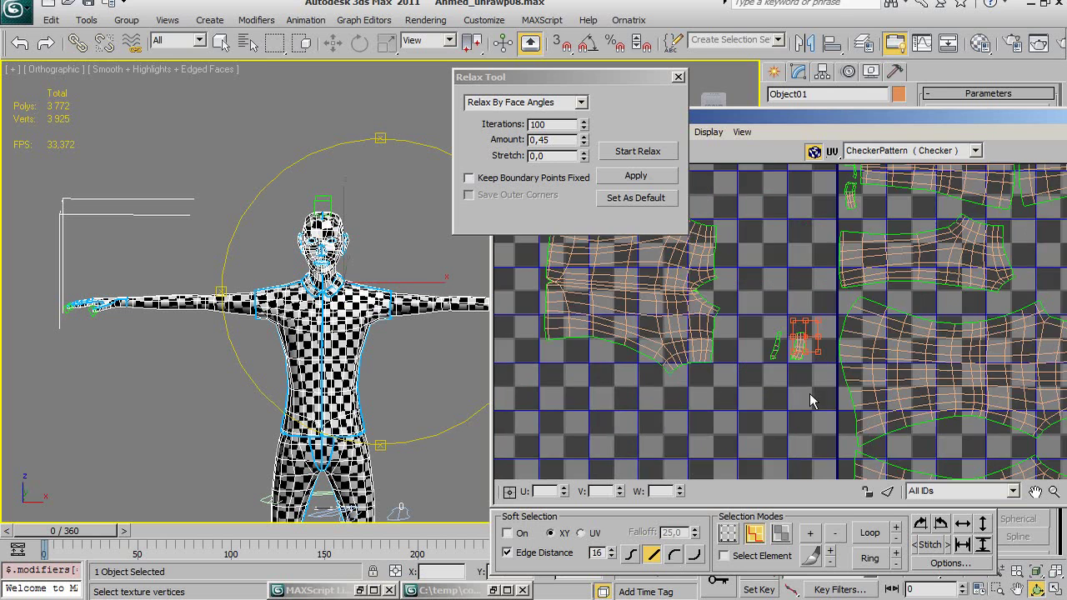
scroll(805, 312, "up", 3)
scroll(806, 311, "up", 2)
scroll(755, 322, "up", 1)
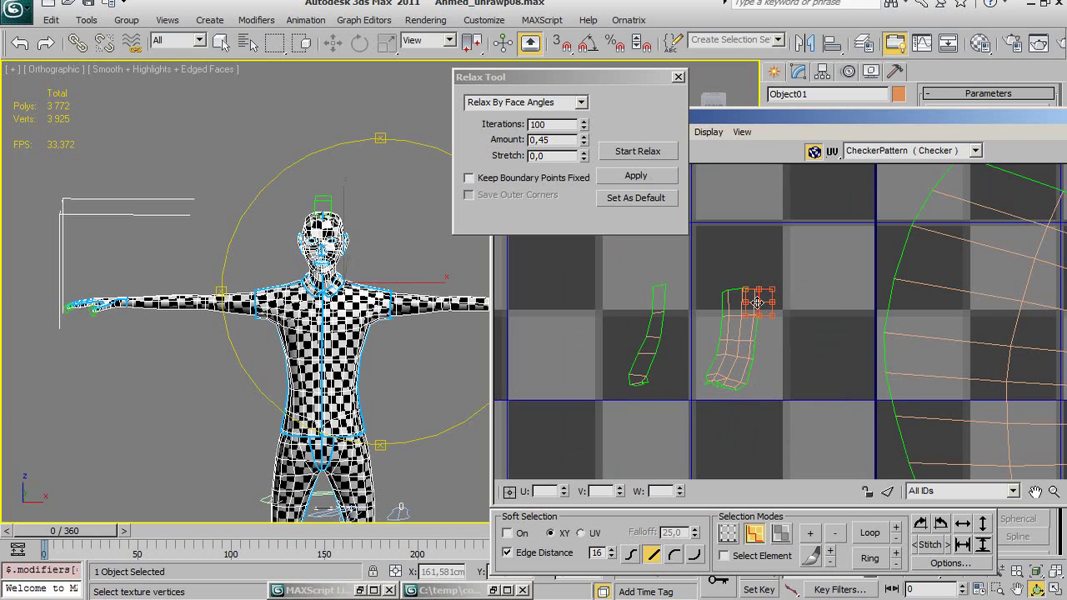
right_click(757, 302)
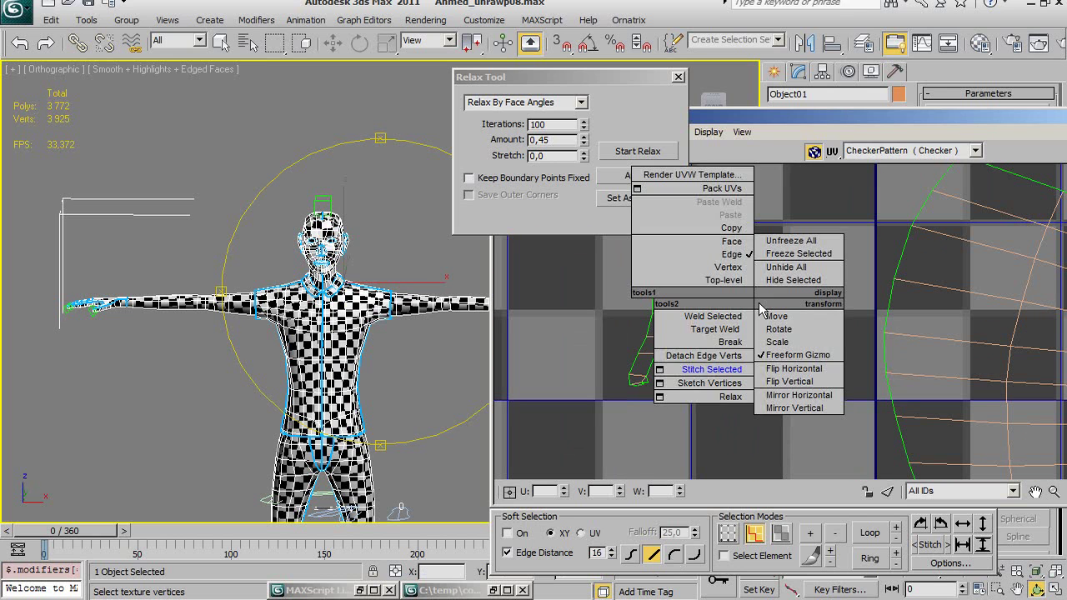
left_click(718, 368)
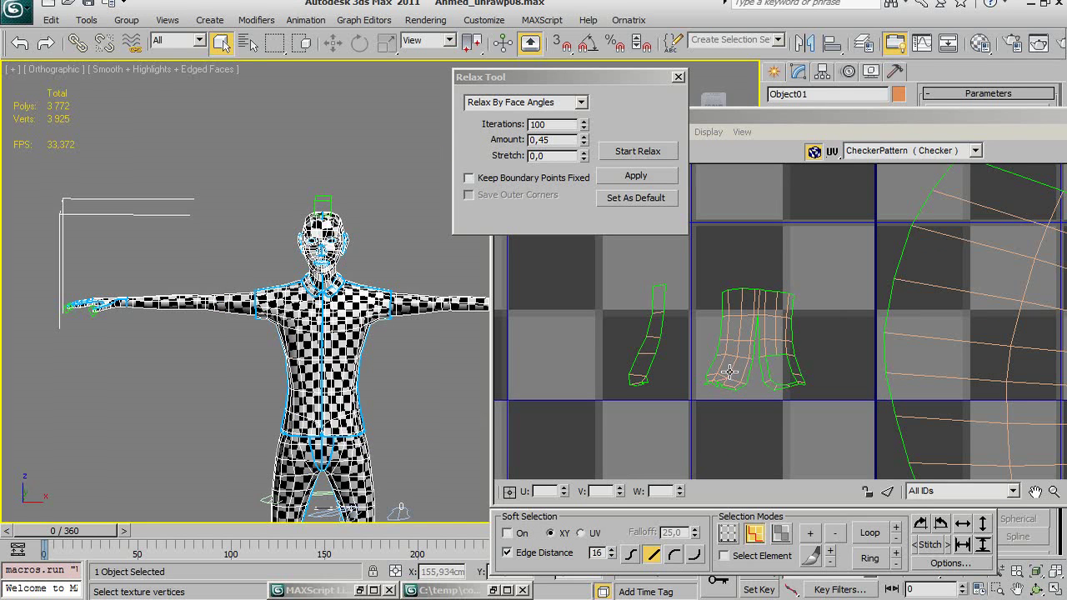
Select a face column on the joined shell and orbit the head to check it from the side.
left_click(774, 336)
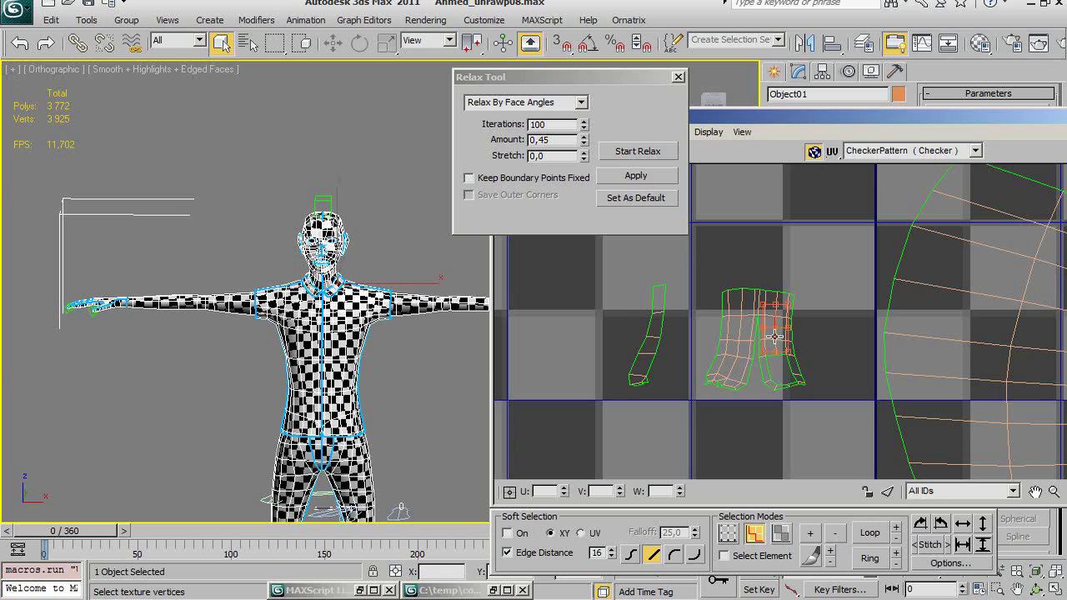
scroll(291, 350, "up", 2)
scroll(291, 352, "up", 2)
scroll(300, 348, "up", 2)
scroll(311, 344, "up", 2)
key("ctrl+r")
mouse_move(271, 359)
left_mouse_down()
mouse_move(281, 362)
mouse_move(255, 362)
mouse_move(381, 329)
mouse_move(476, 353)
mouse_move(562, 353)
mouse_move(404, 356)
mouse_move(565, 359)
left_mouse_up()
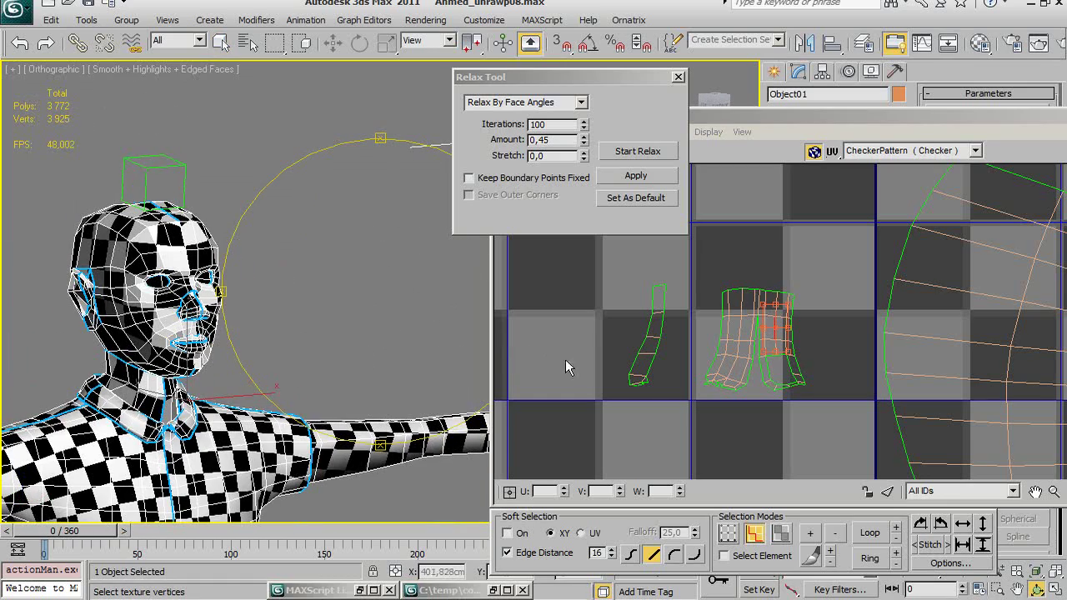
Select the top edge of the middle strip for the next stitch.
left_click(586, 363)
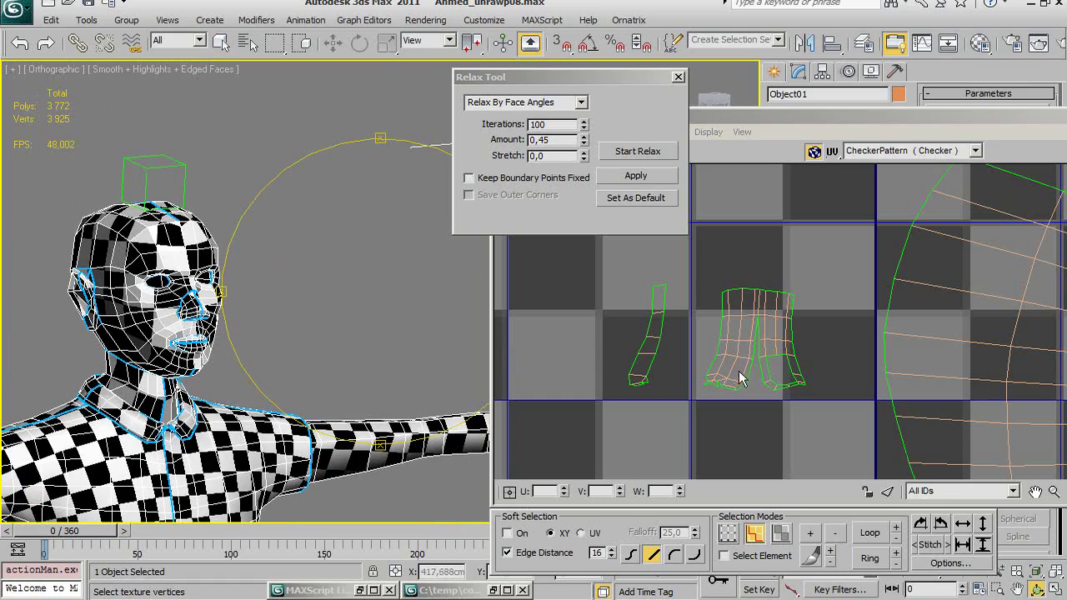
left_click_drag(780, 321, 740, 283)
middle_click_drag(782, 356, 730, 340)
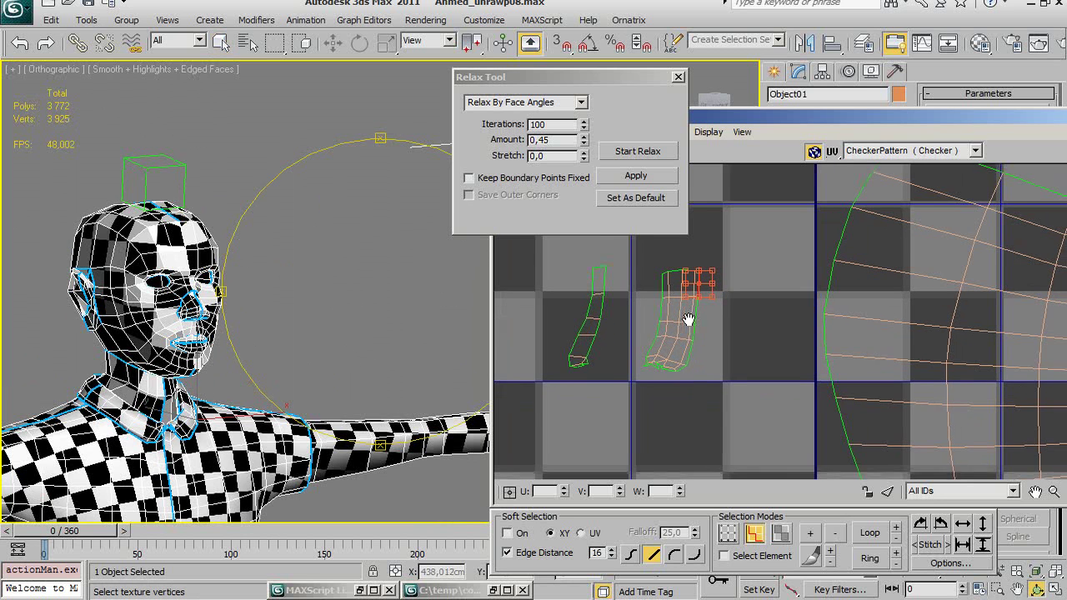
scroll(730, 340, "up", 1)
scroll(738, 380, "up", 2)
scroll(743, 300, "up", 2)
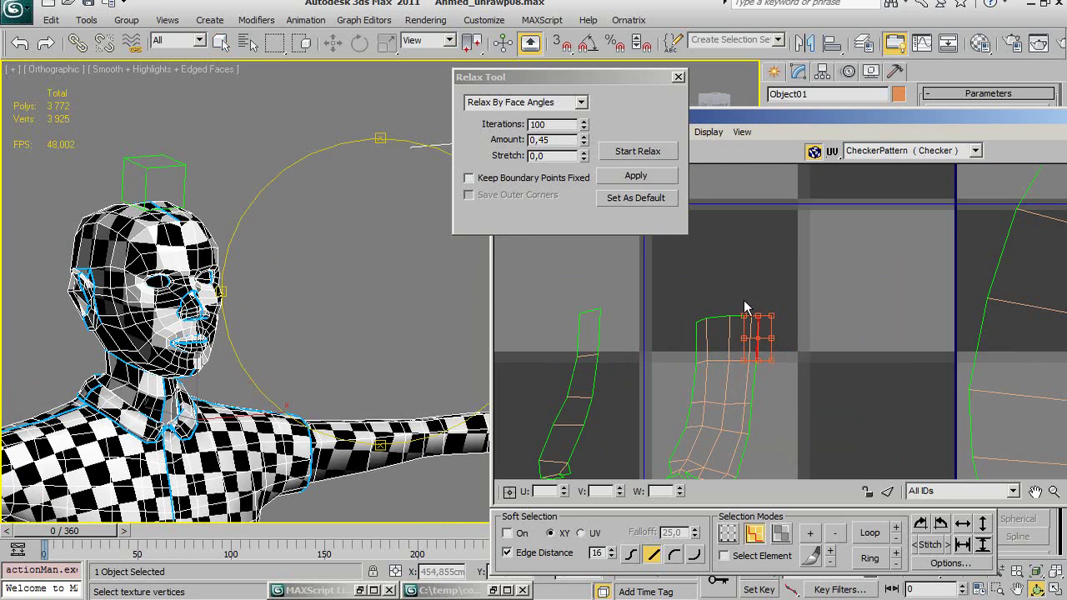
left_click(739, 317)
mouse_move(342, 397)
middle_mouse_down("alt")
mouse_move(329, 341)
mouse_move(252, 346)
middle_mouse_up("alt")
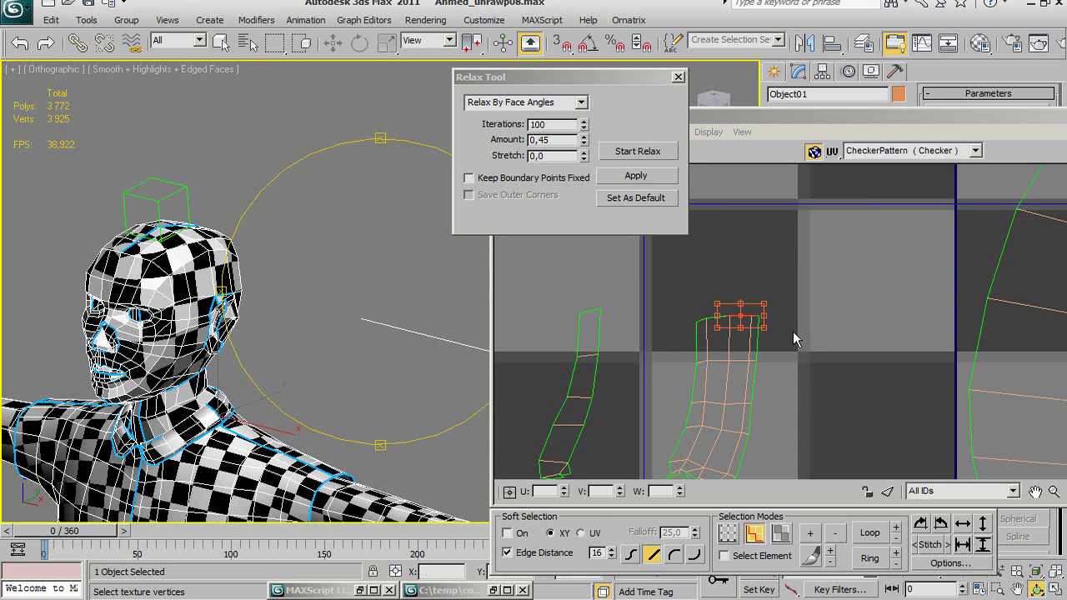
left_click(752, 325)
left_click(741, 315)
Stitch the middle strip's top edge to lengthen the curved collar strip.
right_click(692, 325)
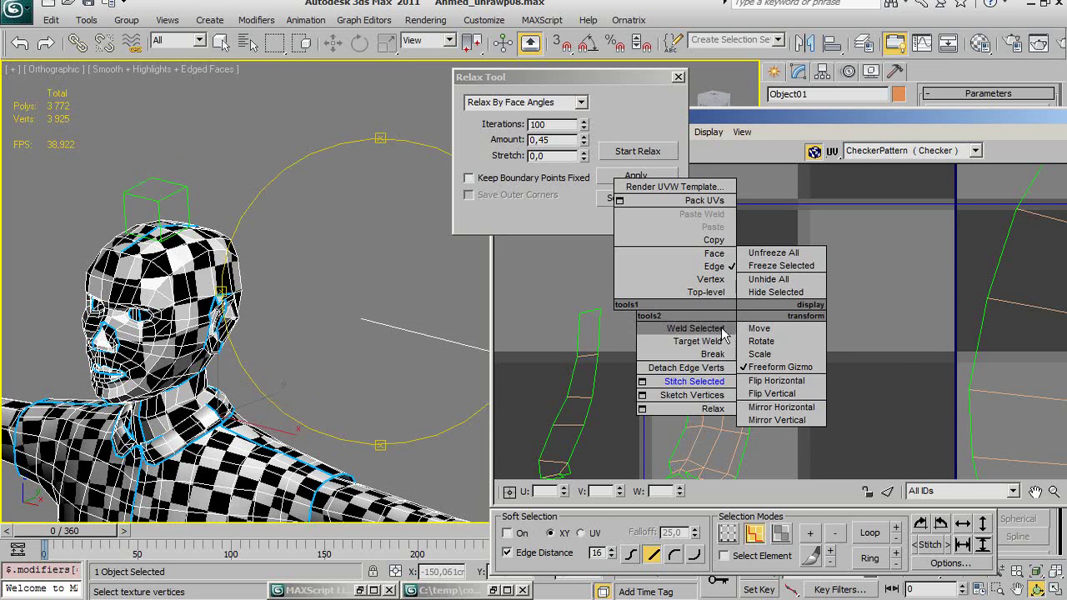
left_click(684, 379)
scroll(802, 362, "down", 2)
scroll(802, 363, "down", 2)
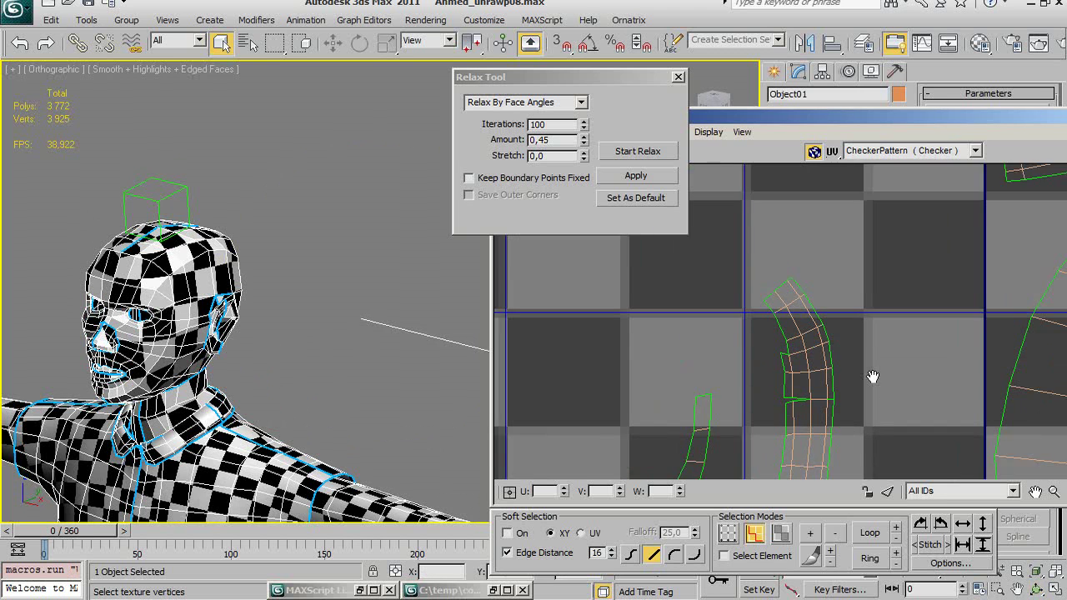
scroll(850, 308, "down", 1)
middle_click_drag(849, 307, 820, 317)
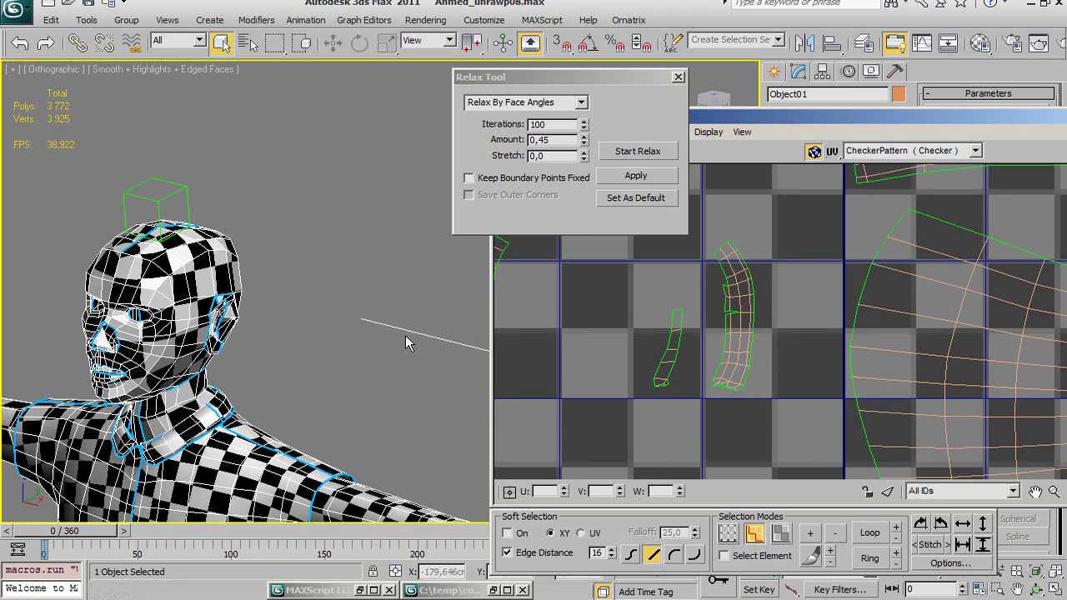
Break the curved strip apart at the chosen seam edge.
left_click(739, 286)
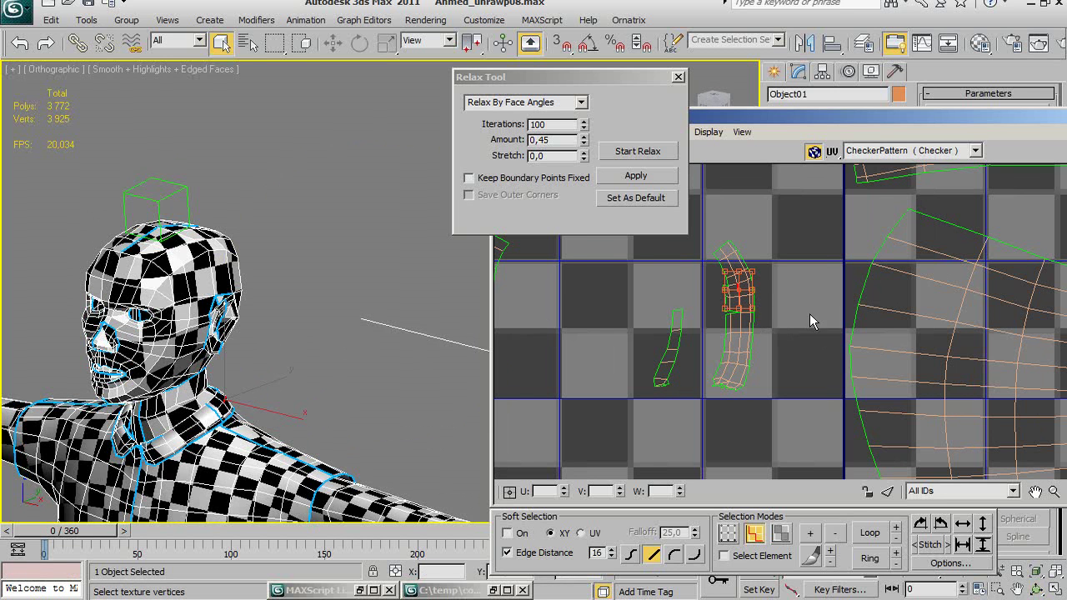
scroll(792, 316, "down", 5)
scroll(721, 375, "up", 6)
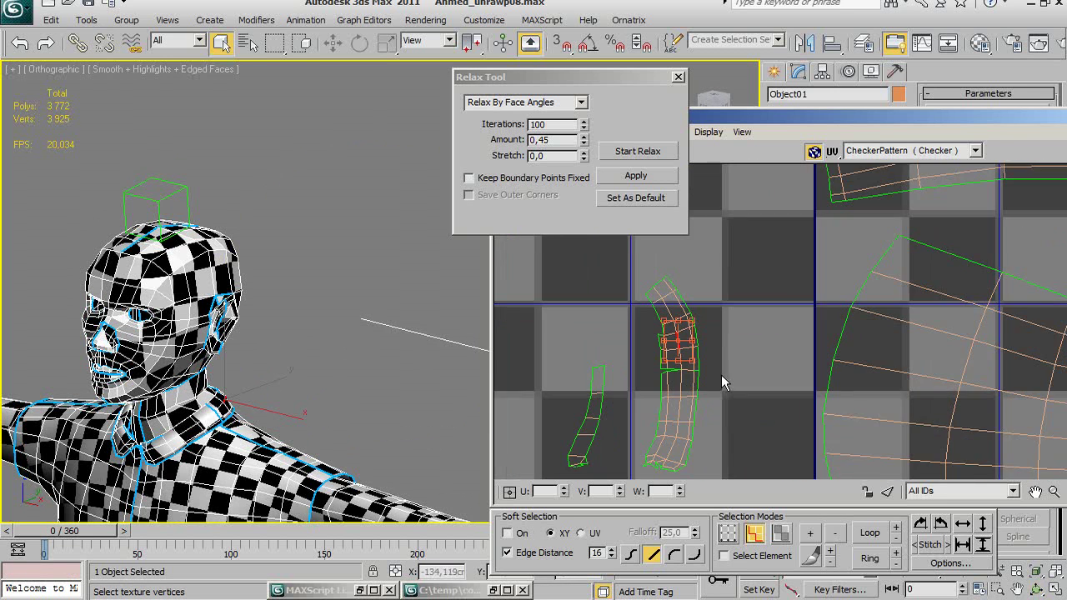
scroll(721, 374, "up", 3)
middle_click_drag(738, 330, 759, 346)
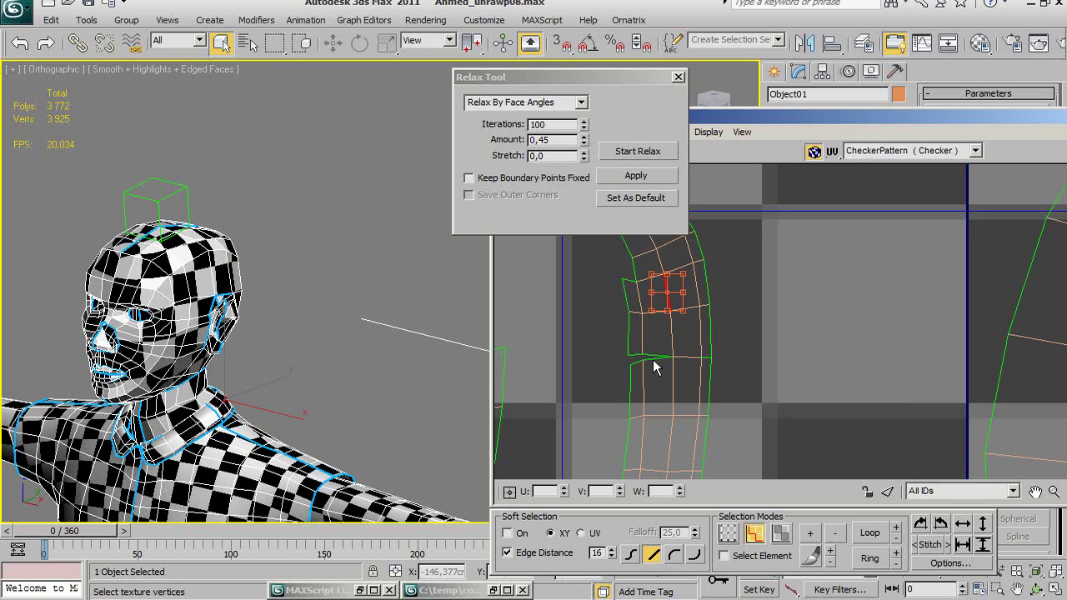
left_click(654, 359)
right_click(595, 358)
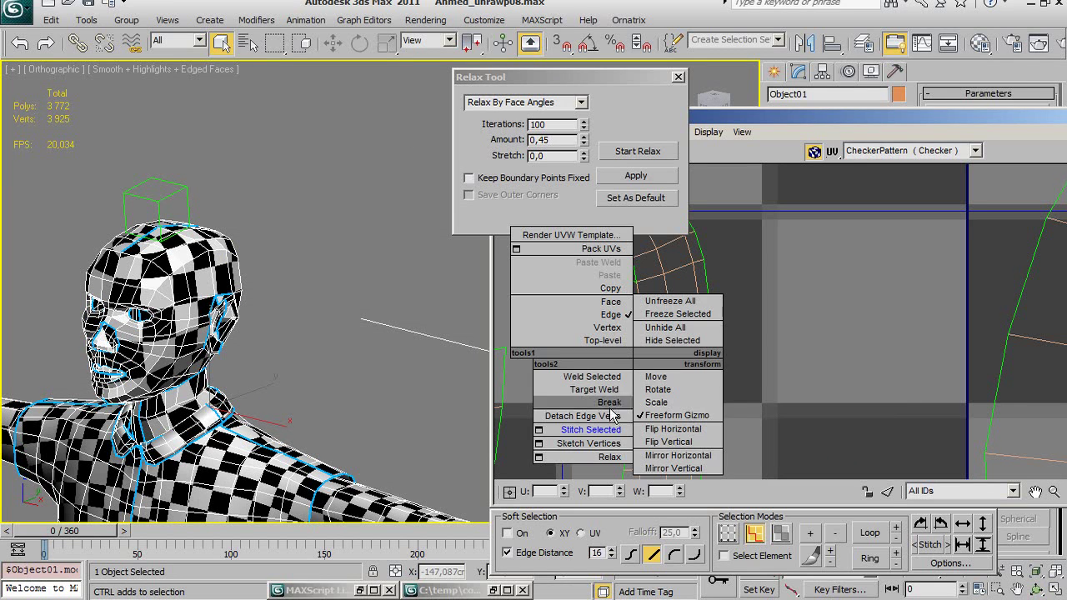
left_click(593, 429)
Stitch the selected strips together into one curved collar piece.
scroll(745, 339, "down", 3)
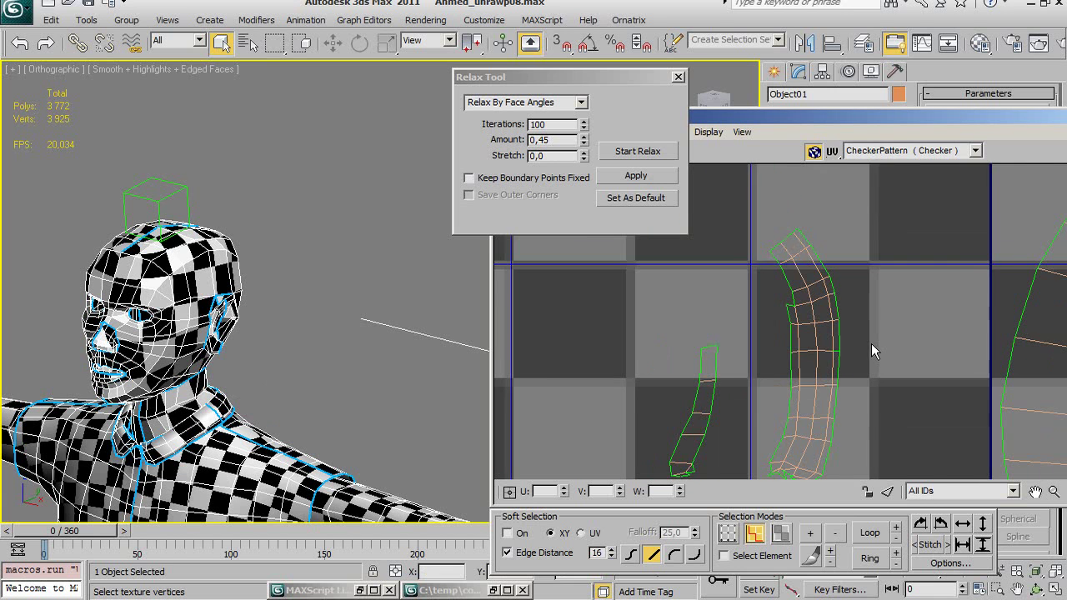
scroll(872, 343, "down", 2)
mouse_move(745, 317)
middle_mouse_down()
mouse_move(836, 346)
mouse_move(786, 358)
middle_mouse_up()
scroll(836, 349, "down", 1)
scroll(821, 354, "down", 2)
scroll(807, 361, "up", 1)
scroll(786, 341, "up", 3)
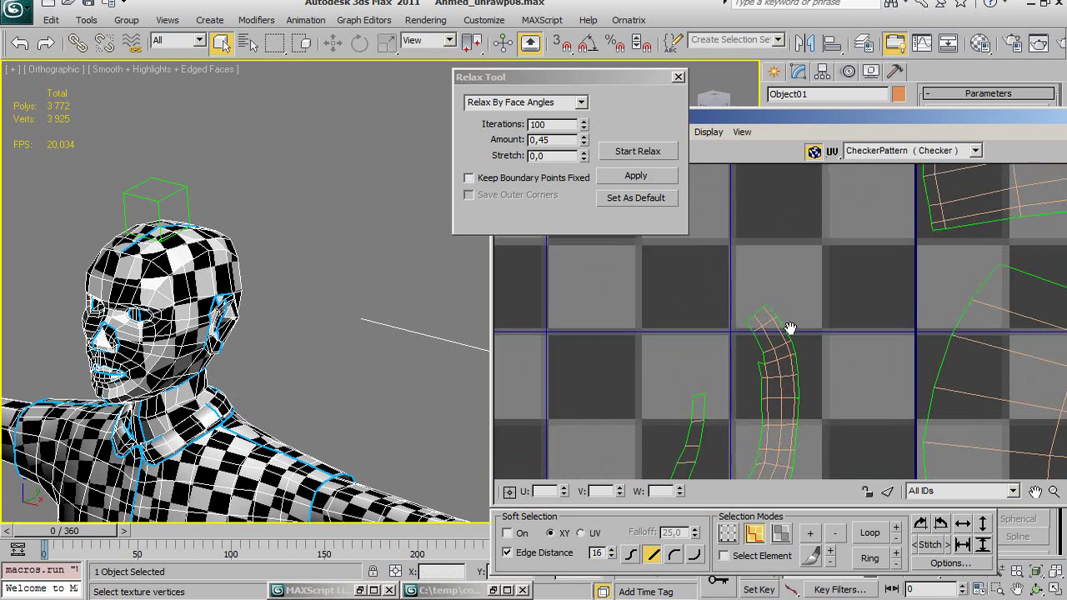
scroll(760, 328, "up", 2)
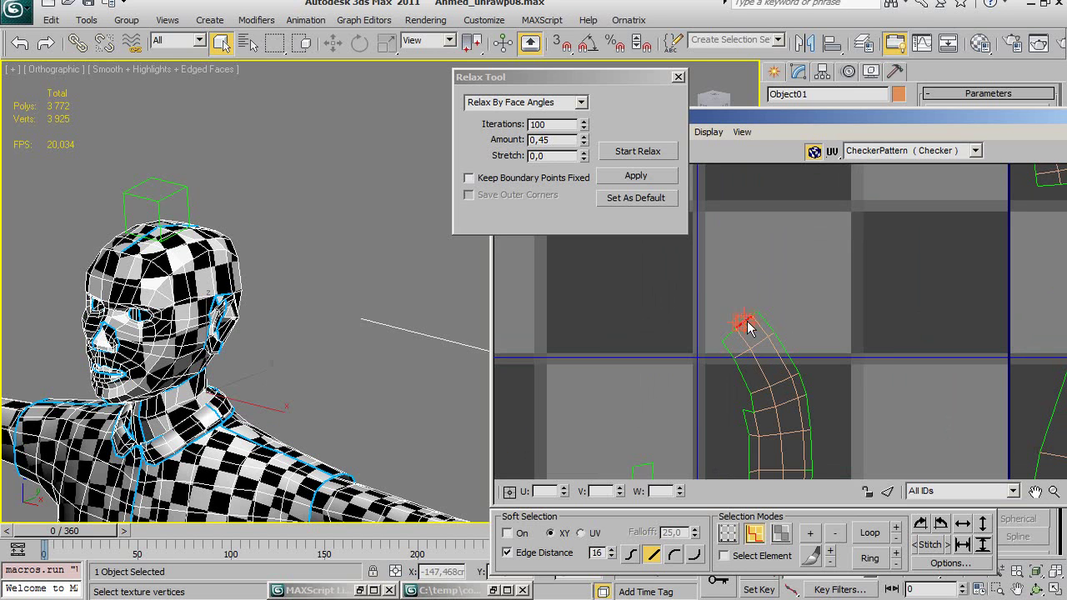
right_click(748, 328)
left_click(708, 388)
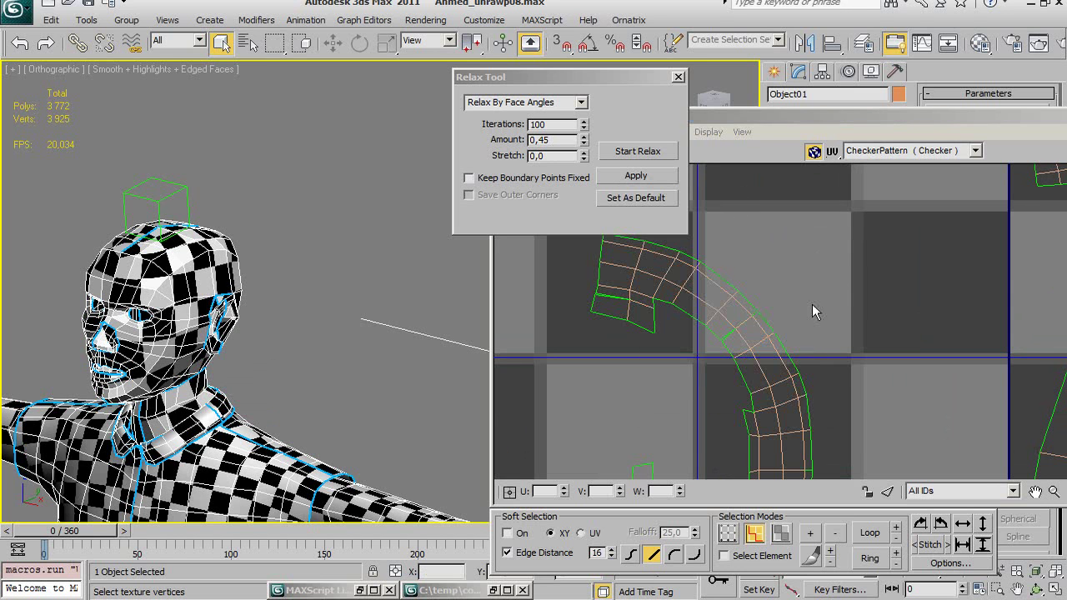
Zoom in on the curved shell's corner and stitch that collar edge to its partner.
scroll(812, 304, "up", 2)
middle_click_drag(852, 290, 840, 302)
scroll(841, 303, "up", 2)
scroll(847, 367, "up", 1)
mouse_move(847, 371)
middle_mouse_down()
mouse_move(875, 372)
mouse_move(903, 303)
middle_mouse_up()
scroll(831, 370, "up", 1)
scroll(817, 314, "up", 1)
middle_click_drag(817, 315, 805, 331)
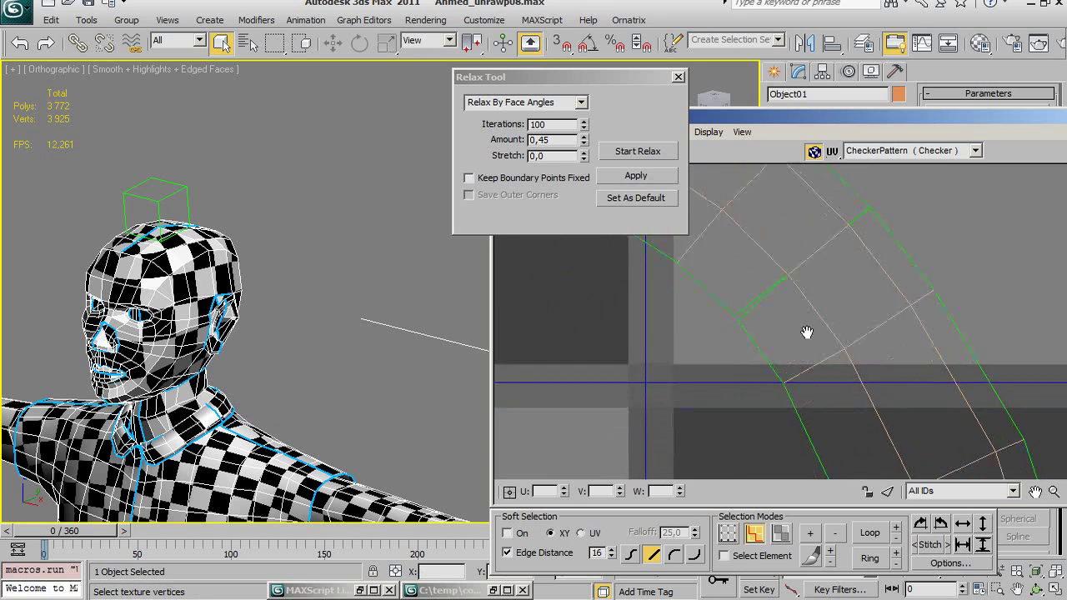
scroll(805, 331, "up", 1)
scroll(829, 358, "up", 1)
scroll(824, 334, "up", 1)
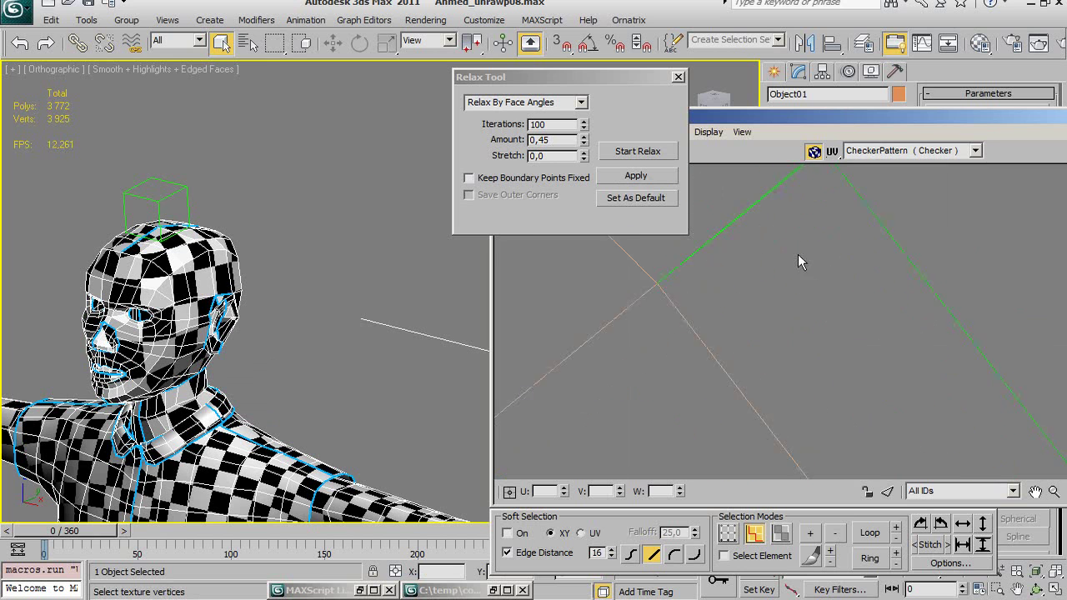
left_click(842, 294)
right_click(842, 293)
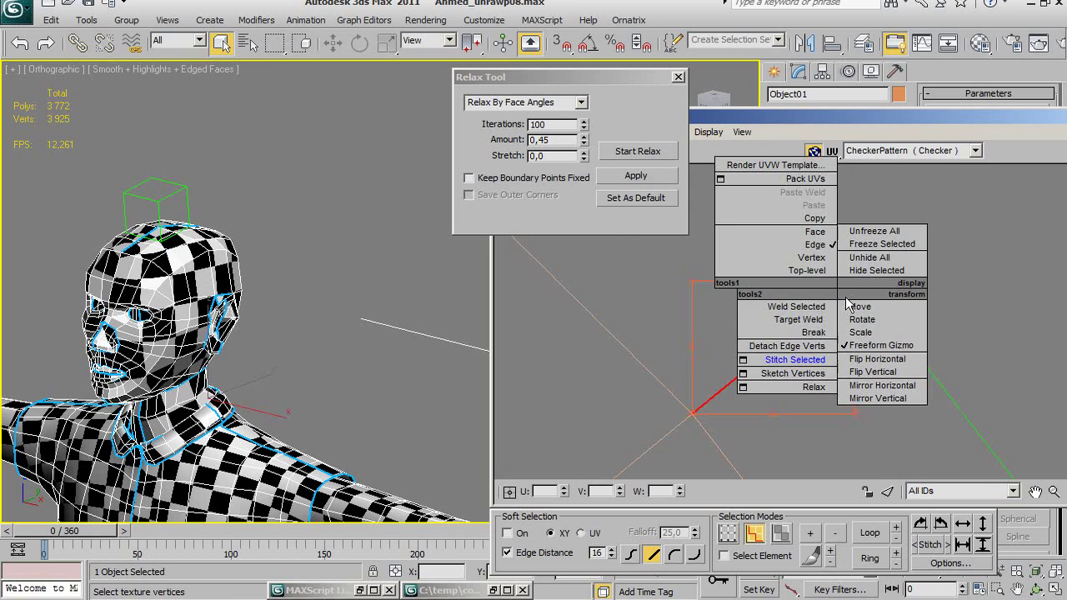
left_click(807, 358)
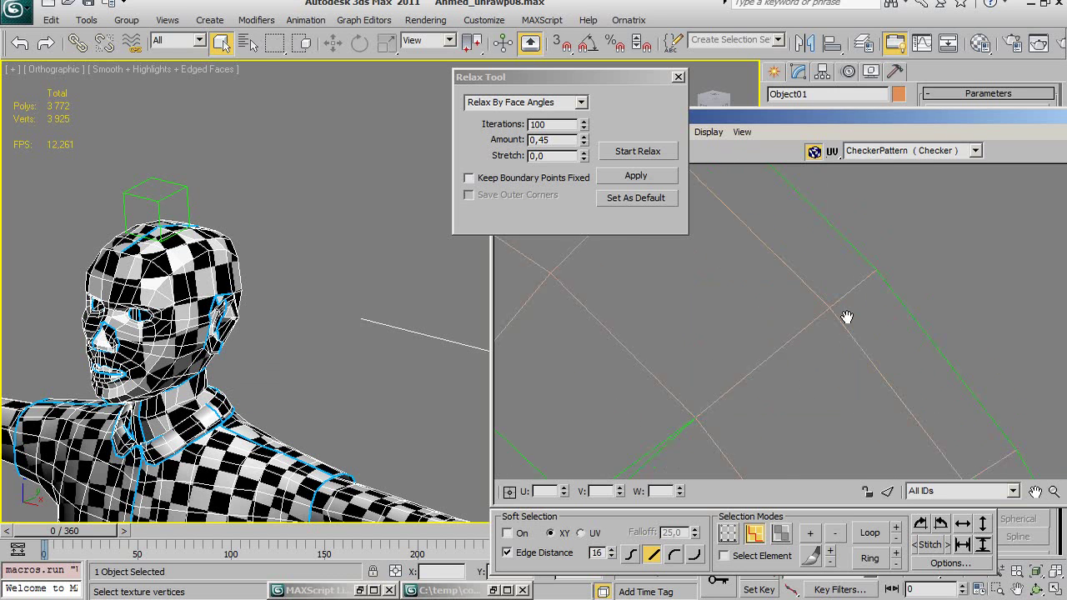
Stitch the next collar seam edge to its partner, extending the arc.
scroll(834, 334, "down", 2)
scroll(806, 345, "down", 1)
left_click(740, 349)
right_click(742, 352)
left_click(693, 417)
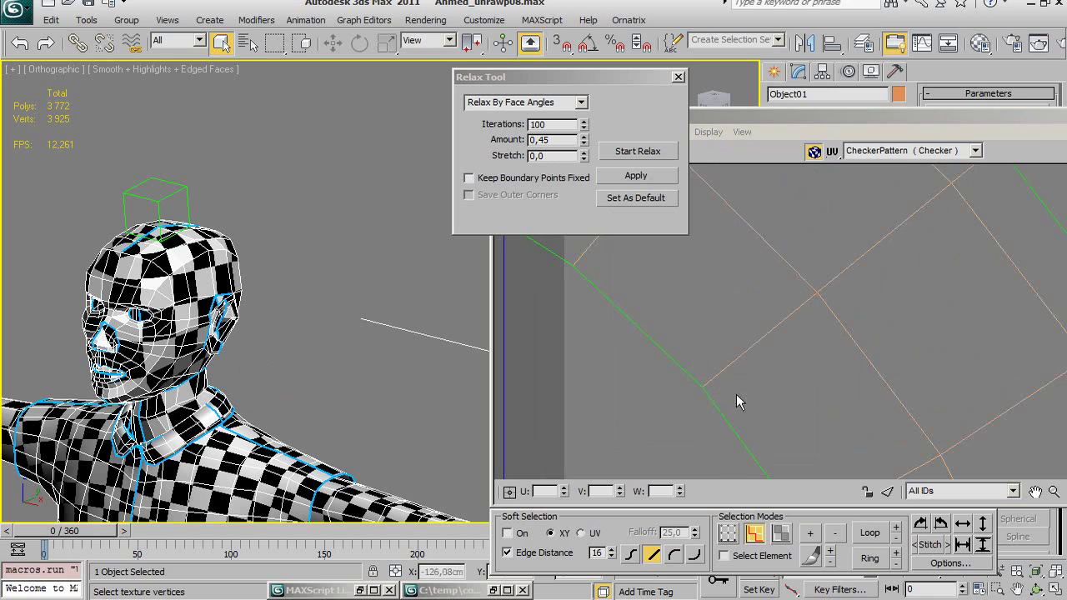
scroll(915, 372, "up", 2)
scroll(843, 411, "down", 1)
scroll(842, 412, "up", 1)
scroll(754, 325, "down", 1)
scroll(853, 362, "down", 1)
scroll(900, 297, "down", 1)
scroll(852, 369, "down", 1)
scroll(860, 363, "up", 1)
scroll(848, 356, "up", 1)
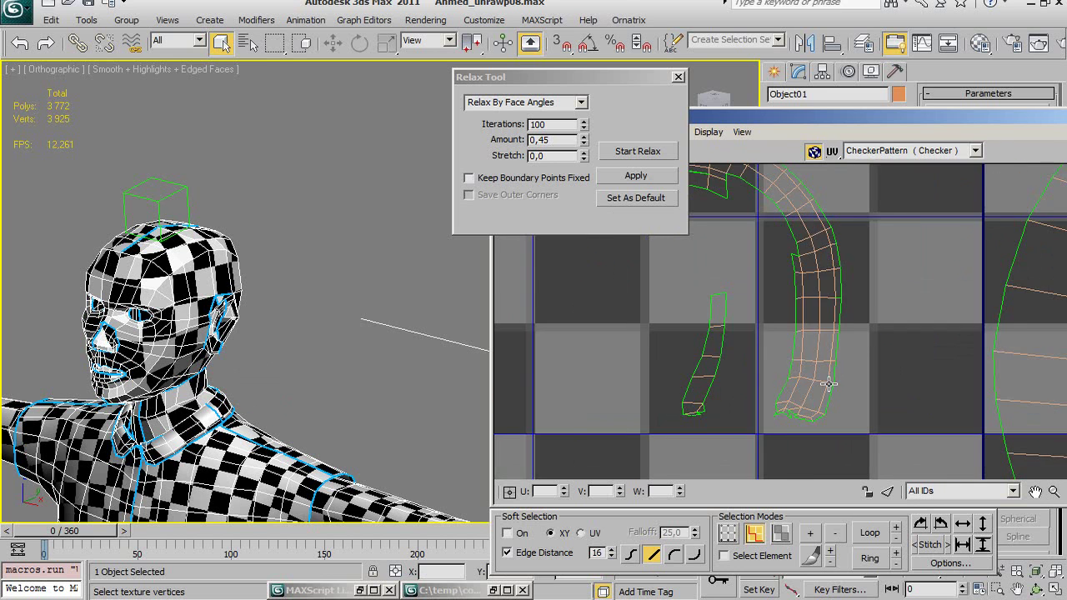
scroll(859, 384, "up", 1)
Stitch the selected collar edges so the strips join into one UV shell.
mouse_move(866, 413)
middle_mouse_down()
mouse_move(814, 370)
mouse_move(776, 288)
middle_mouse_up()
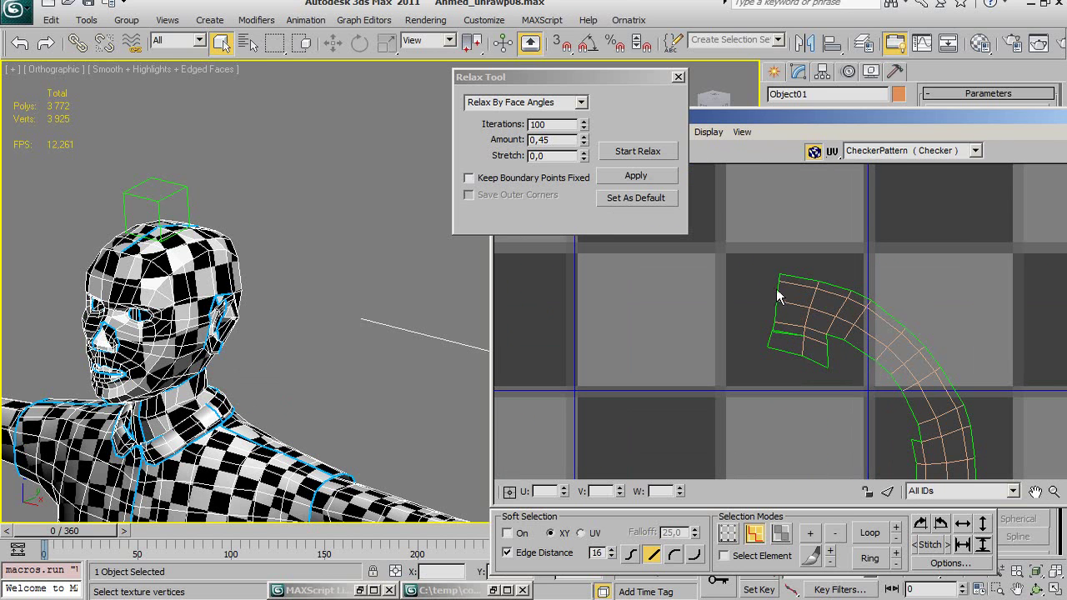
right_click(778, 289)
left_click(730, 353)
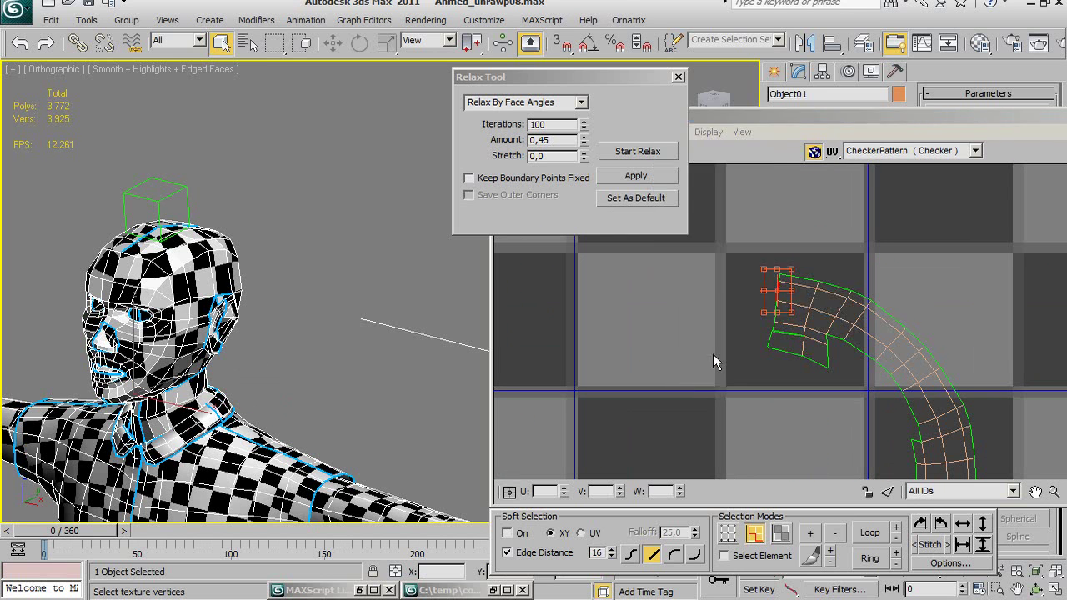
scroll(758, 365, "up", 2)
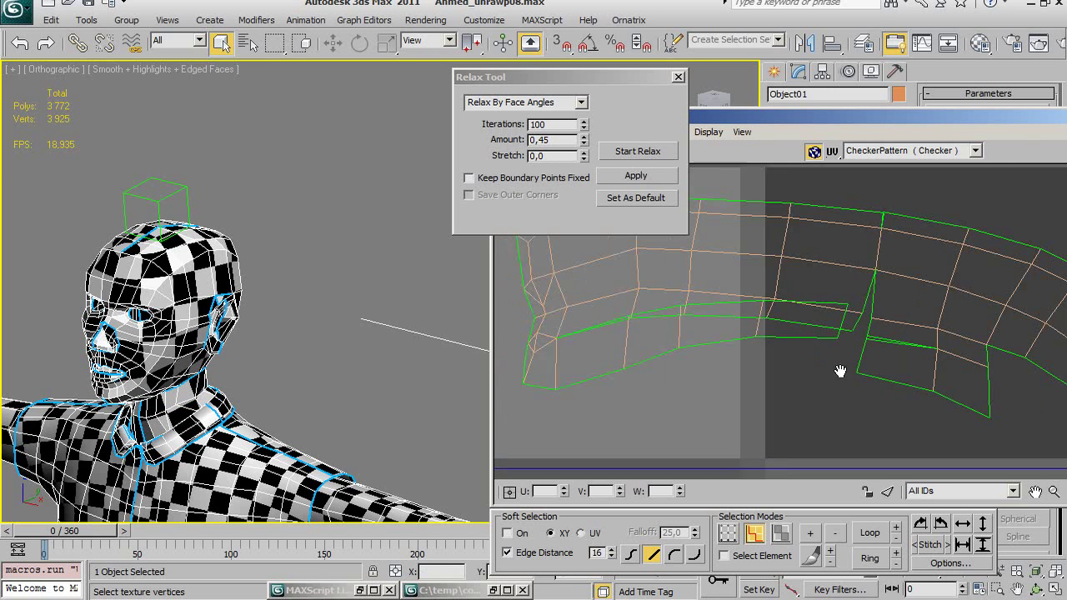
scroll(834, 367, "up", 1)
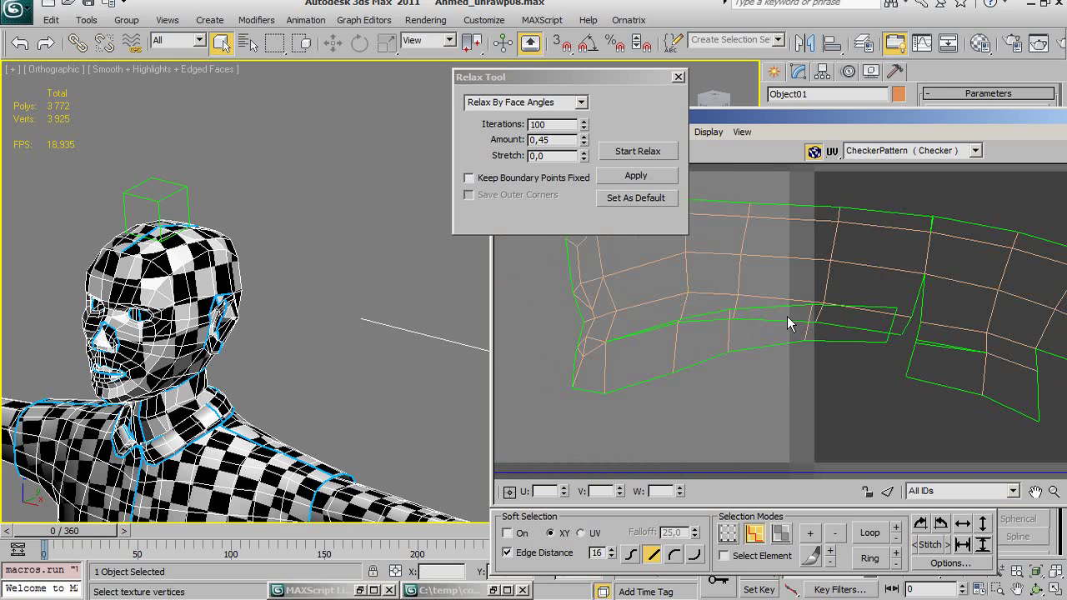
Break the stitched shell apart at the current selection and recenter the UV view.
right_click(911, 298)
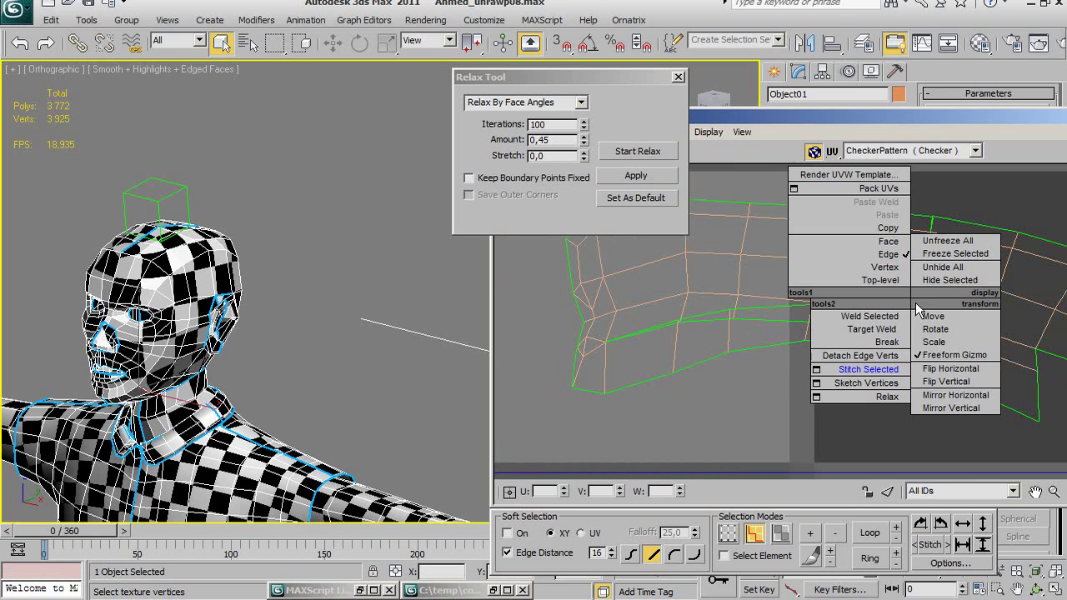
left_click(887, 342)
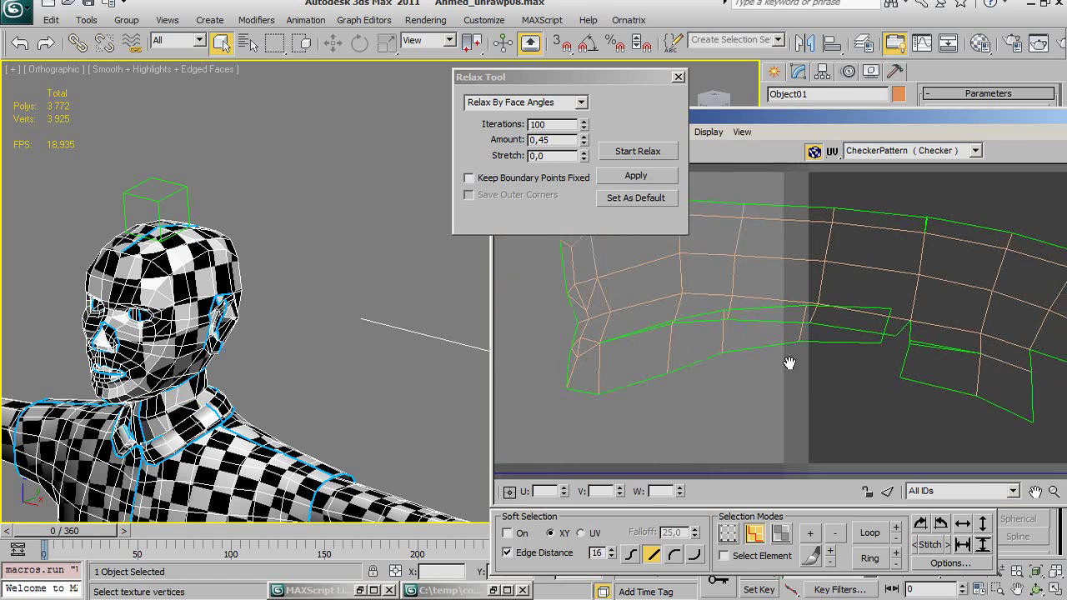
middle_click_drag(789, 362, 748, 366)
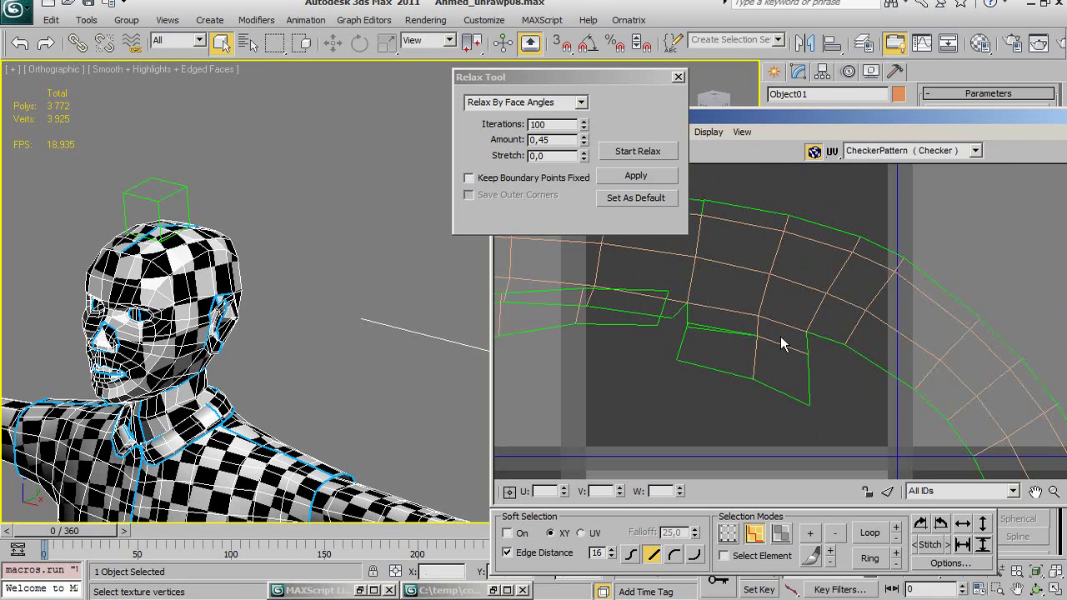
scroll(756, 339, "down", 2)
scroll(775, 348, "down", 2)
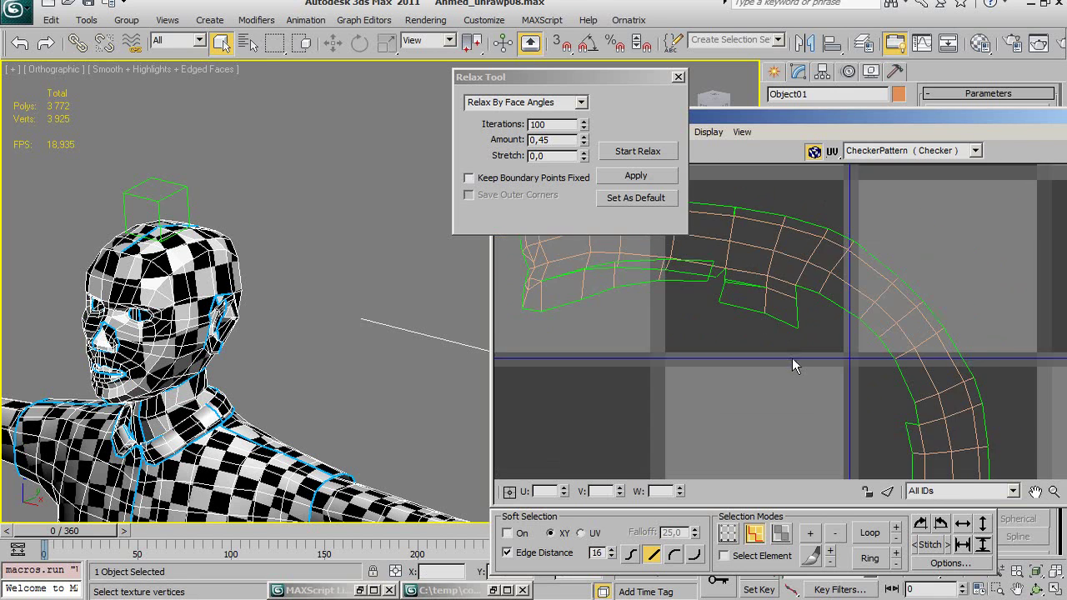
scroll(792, 358, "down", 3)
scroll(812, 318, "down", 2)
middle_click_drag(812, 310, 786, 344)
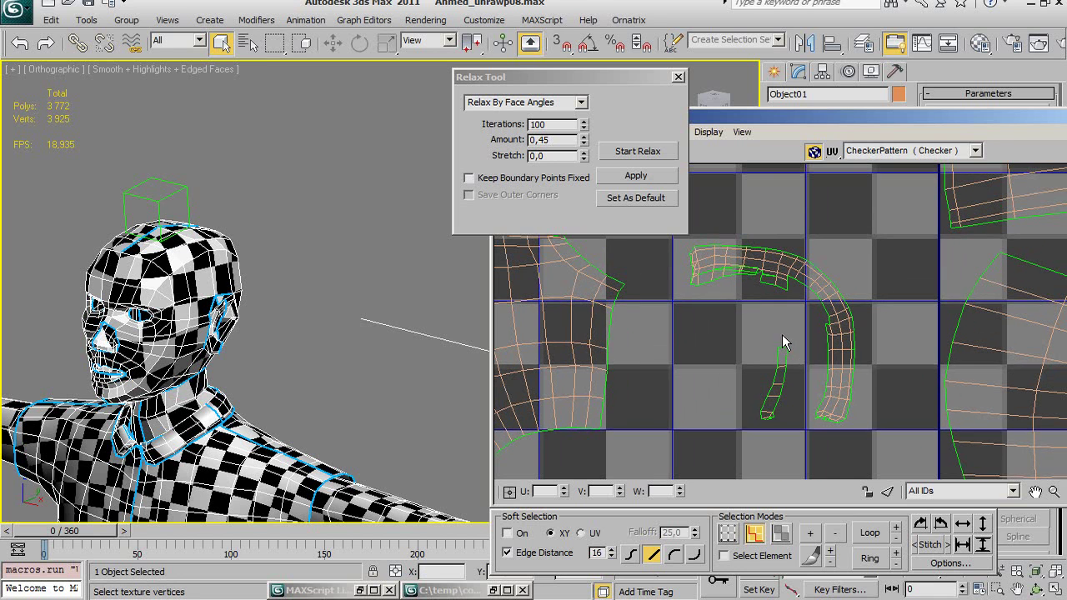
scroll(767, 341, "up", 2)
scroll(753, 350, "up", 3)
scroll(756, 328, "up", 2)
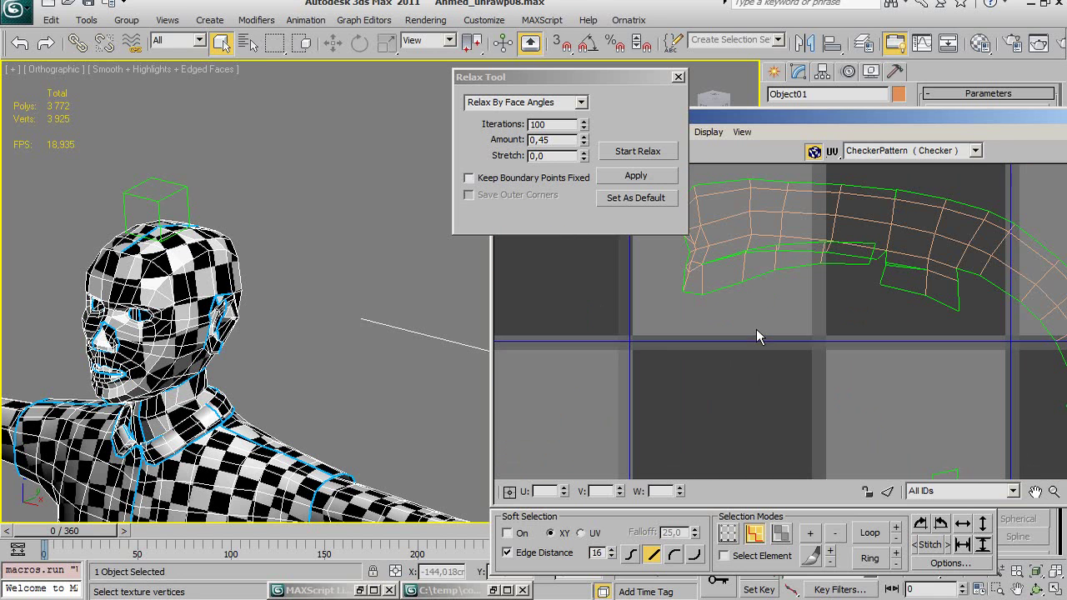
Orbit the character to inspect the shoulder and arm while selecting small UV vertex groups.
left_click(1037, 589)
left_click_drag(329, 329, 504, 333)
middle_click_drag(705, 238, 715, 266)
right_click(746, 261)
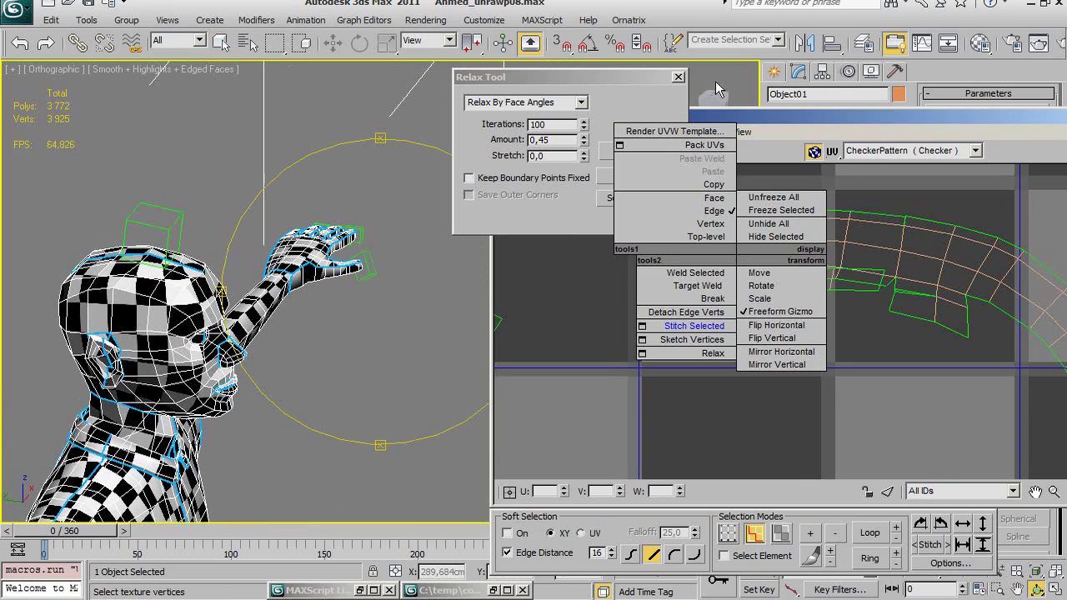
left_click(791, 121)
left_click(752, 247)
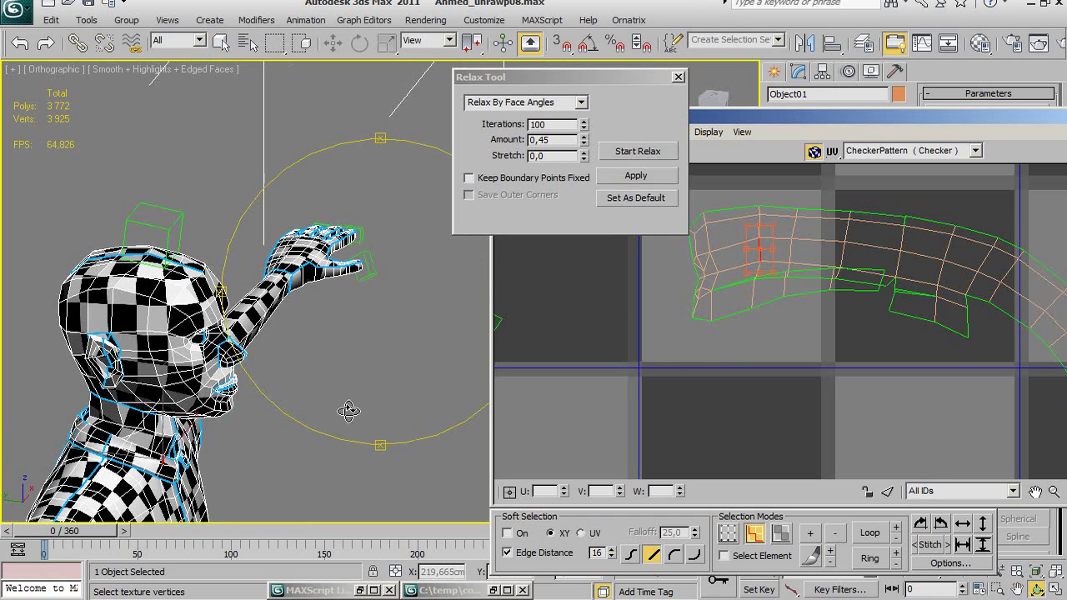
middle_click_drag(348, 410, 690, 300, "alt")
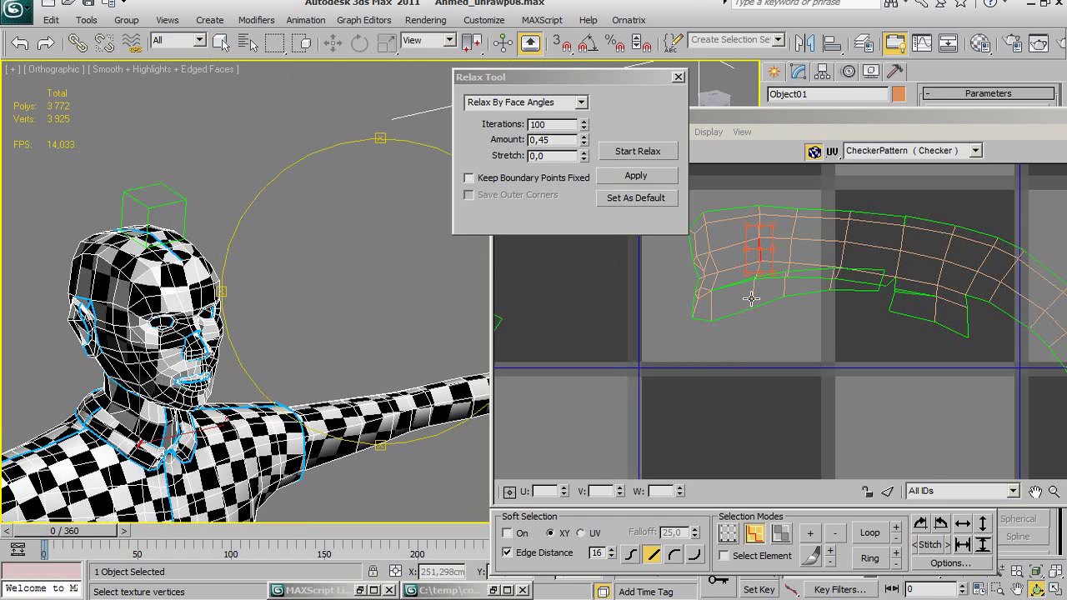
left_click(752, 297)
mouse_move(357, 331)
middle_mouse_down("alt")
mouse_move(340, 309)
mouse_move(276, 310)
middle_mouse_up("alt")
Break the UVs along two short lower-left seam edges, then move the editor and open Tools.
scroll(738, 310, "up", 2)
scroll(678, 320, "up", 2)
mouse_move(715, 380)
middle_mouse_down()
mouse_move(611, 365)
mouse_move(692, 385)
middle_mouse_up()
scroll(692, 386, "up", 1)
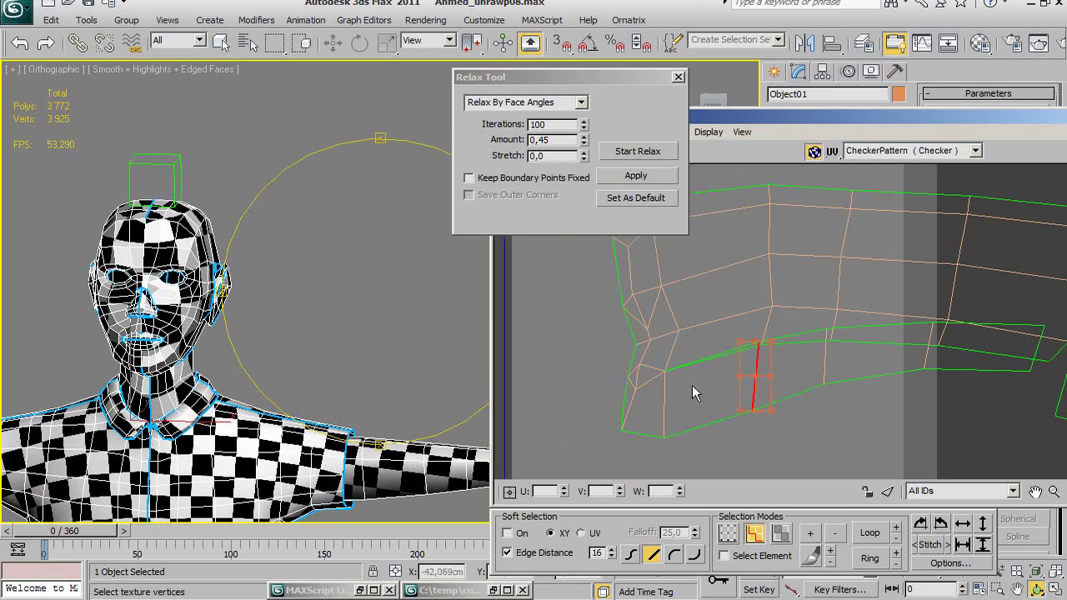
left_click(649, 381)
left_click(631, 384, "ctrl")
key("ctrl+w")
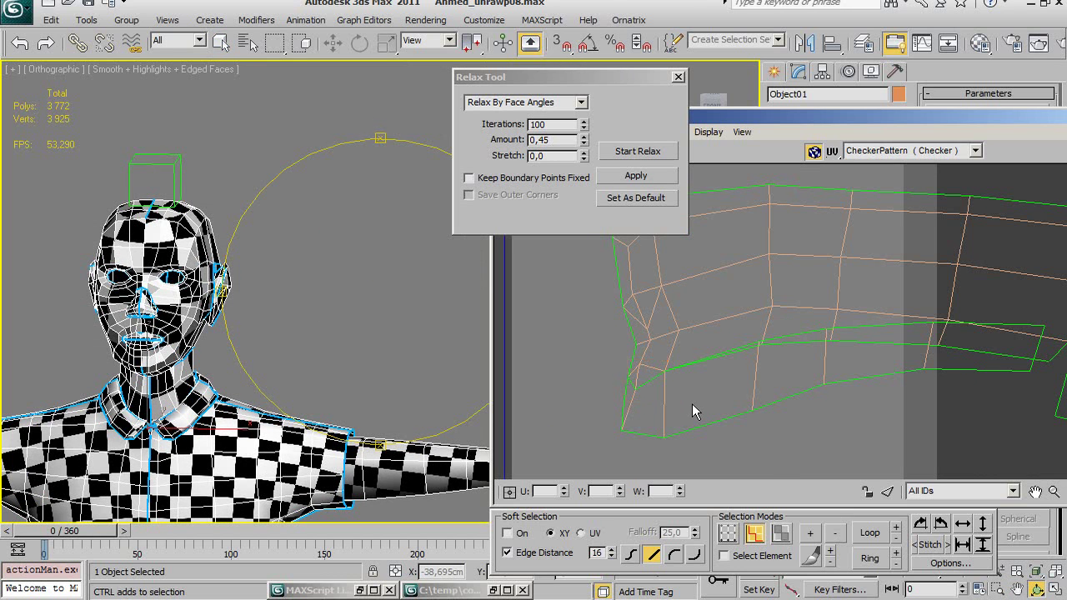
left_click_drag(755, 123, 893, 119)
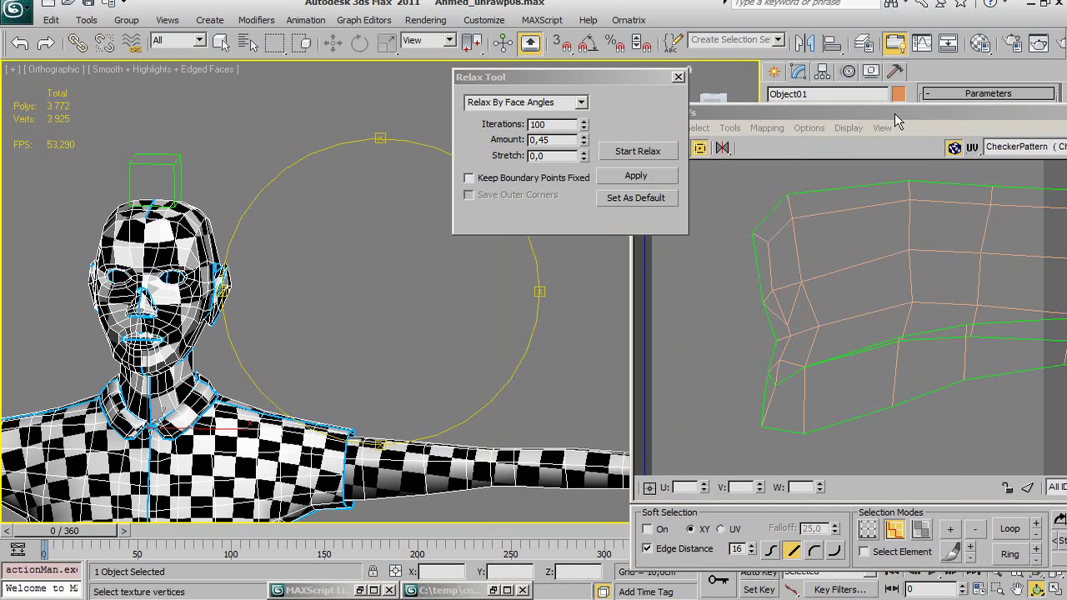
left_click(731, 128)
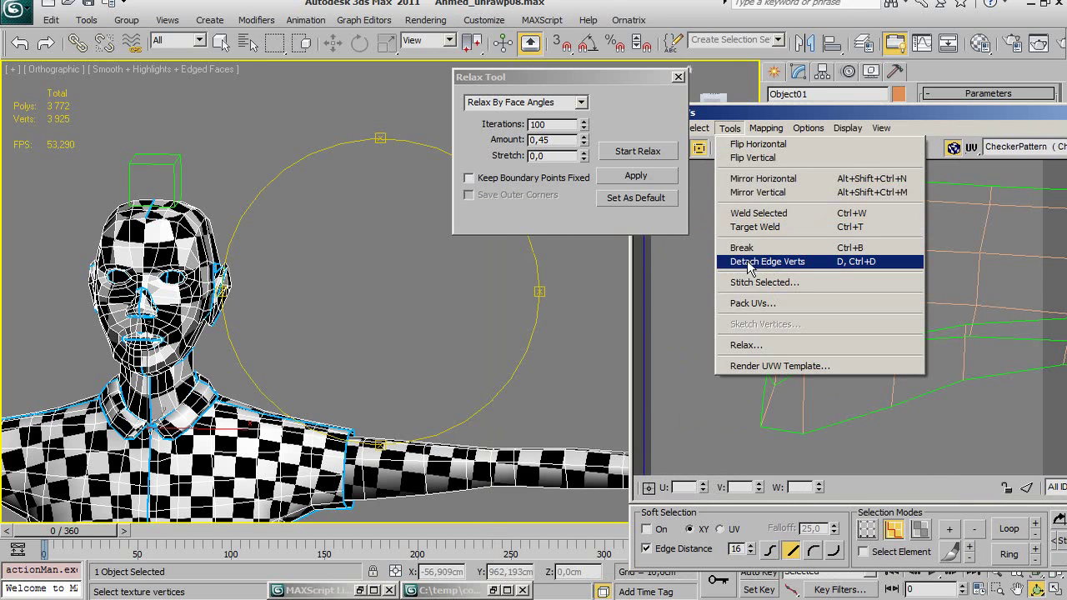
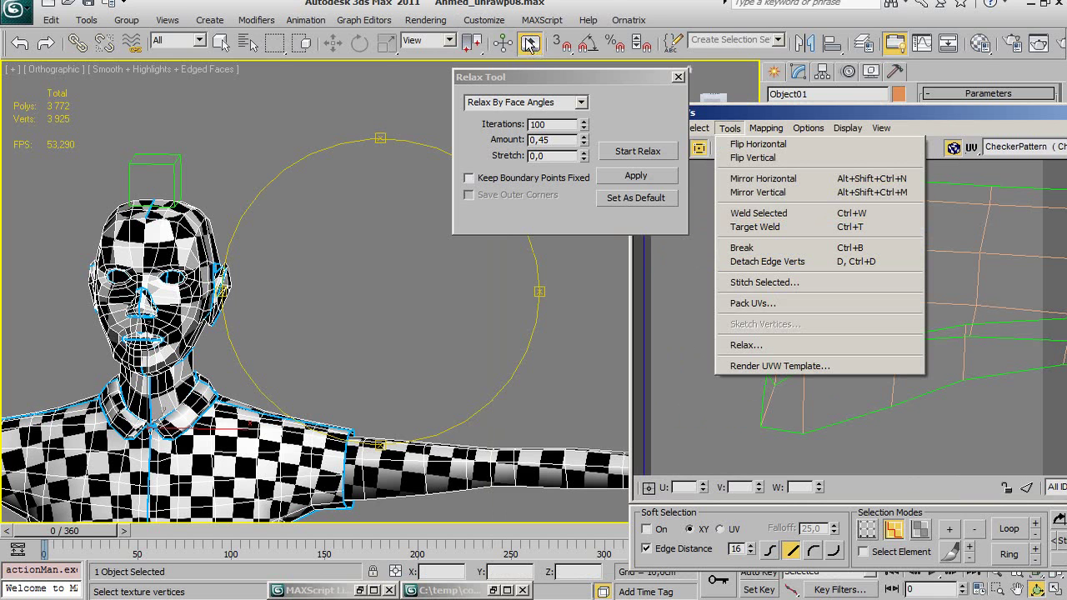
With Select Element on, move the small collar UV piece down below the curved arc.
mouse_move(955, 122)
left_mouse_down()
mouse_move(681, 106)
mouse_move(704, 122)
left_mouse_up()
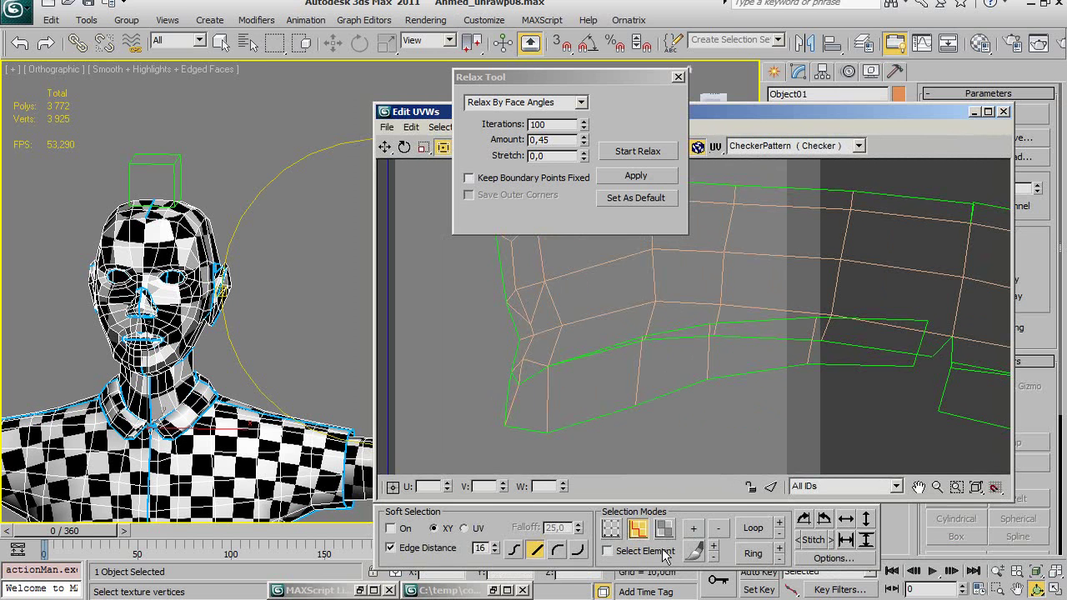
left_click(636, 553)
left_click_drag(706, 363, 704, 451)
Select the large curved collar shell, then turn off Select Element and clear the selection.
mouse_move(876, 403)
middle_mouse_down()
mouse_move(705, 319)
mouse_move(656, 311)
middle_mouse_up()
scroll(803, 325, "down", 2)
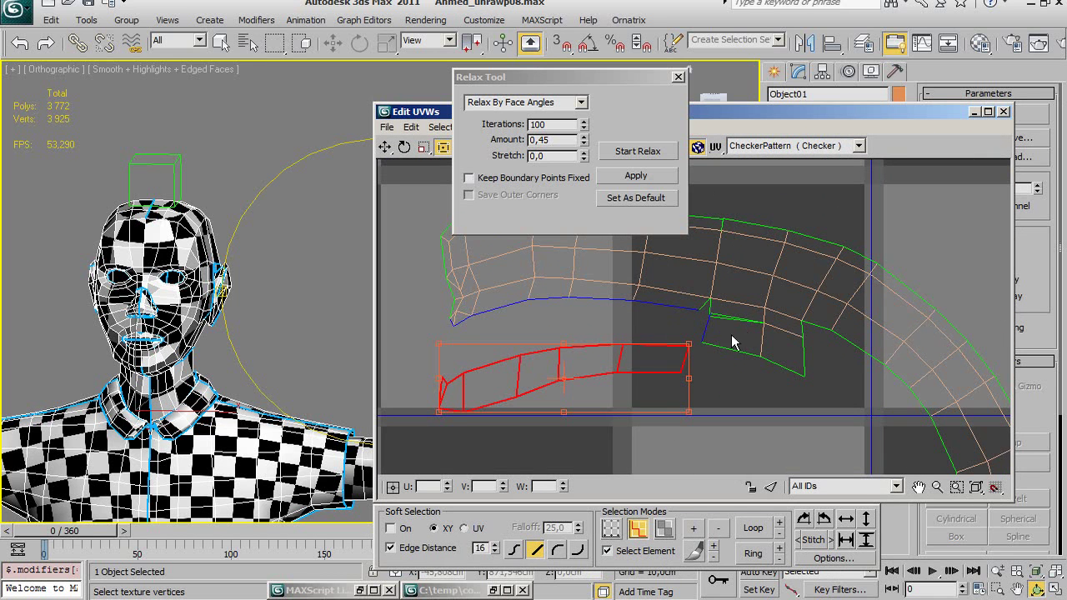
middle_click_drag(774, 339, 728, 376)
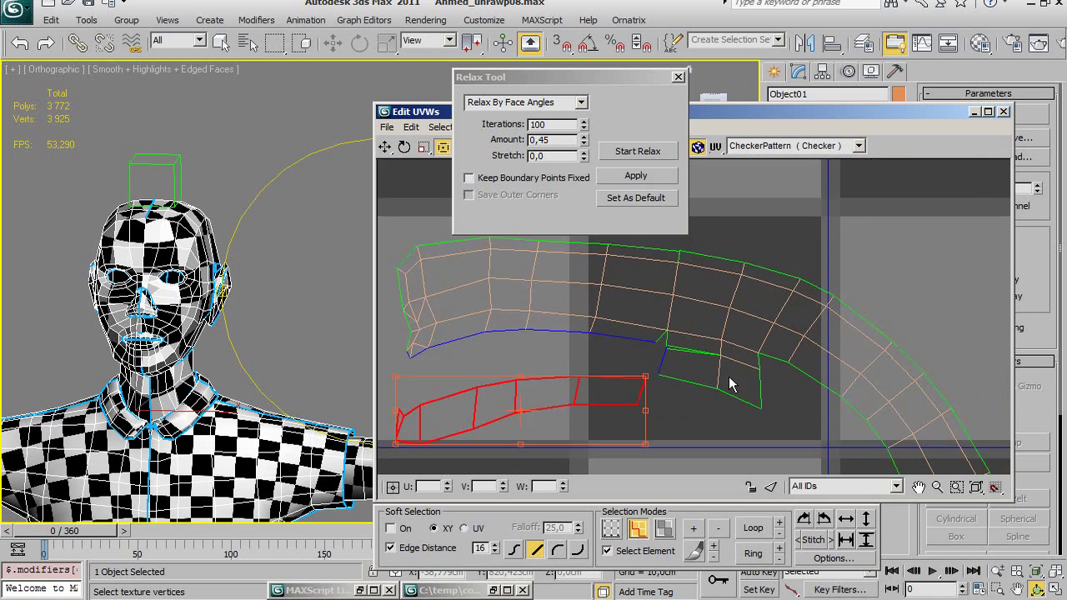
scroll(728, 376, "up", 1)
left_click(743, 359)
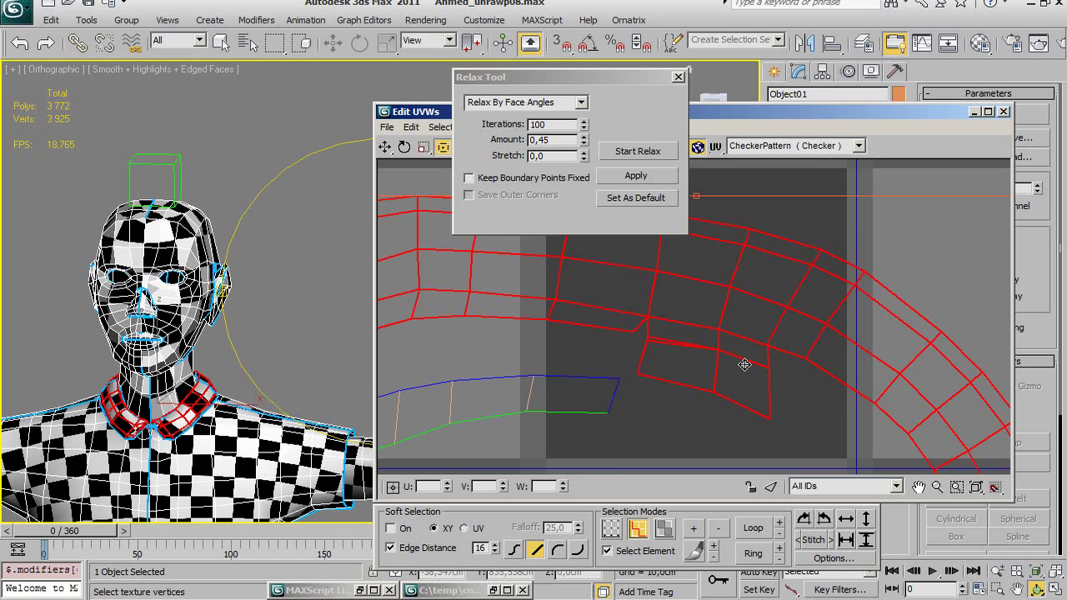
left_click(626, 546)
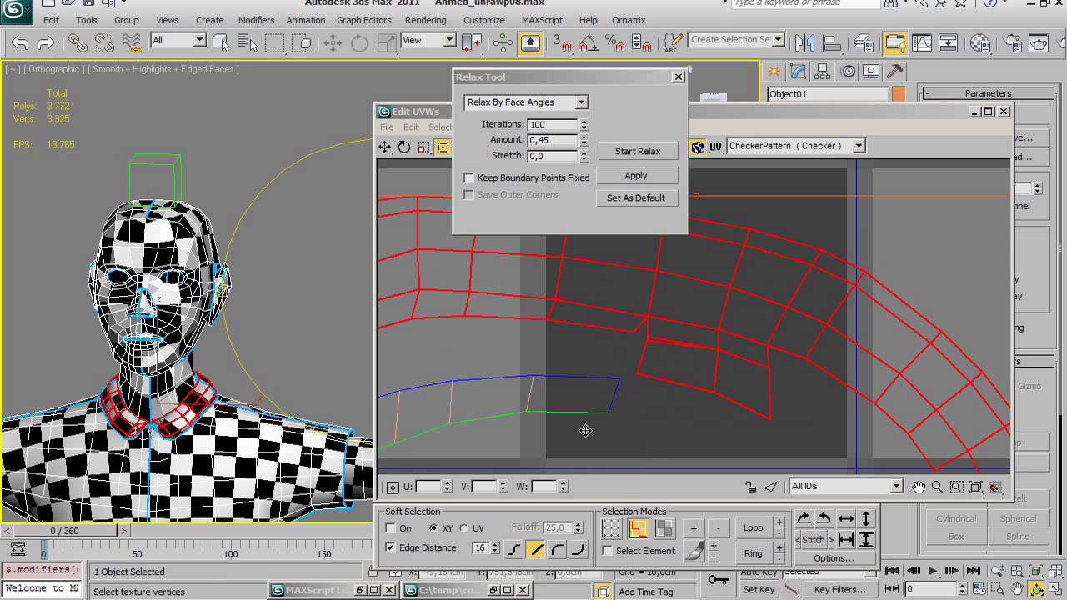
middle_click_drag(603, 376, 587, 374)
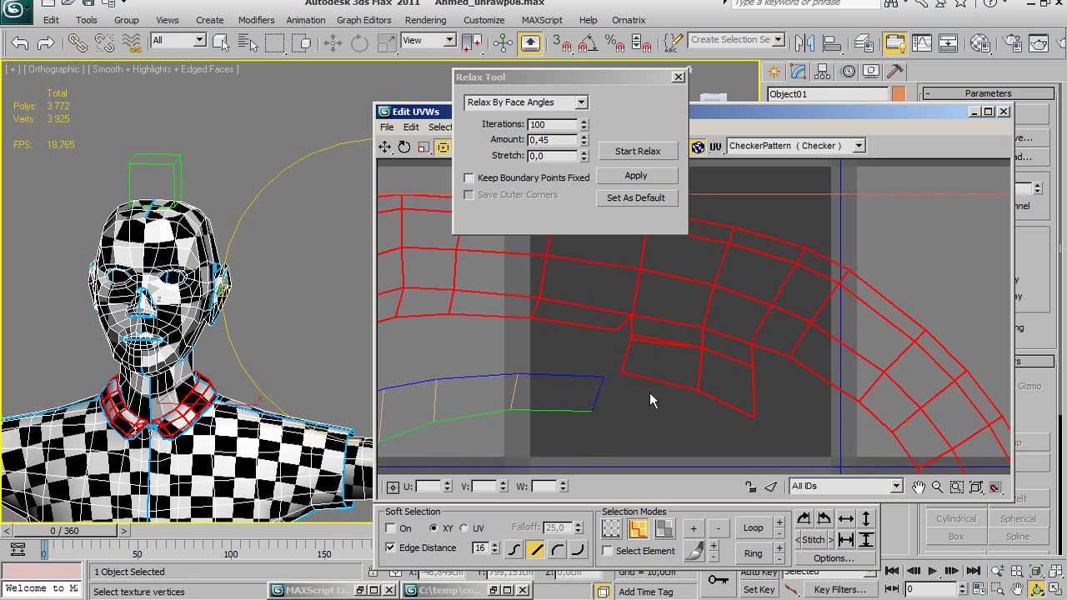
left_click(767, 185)
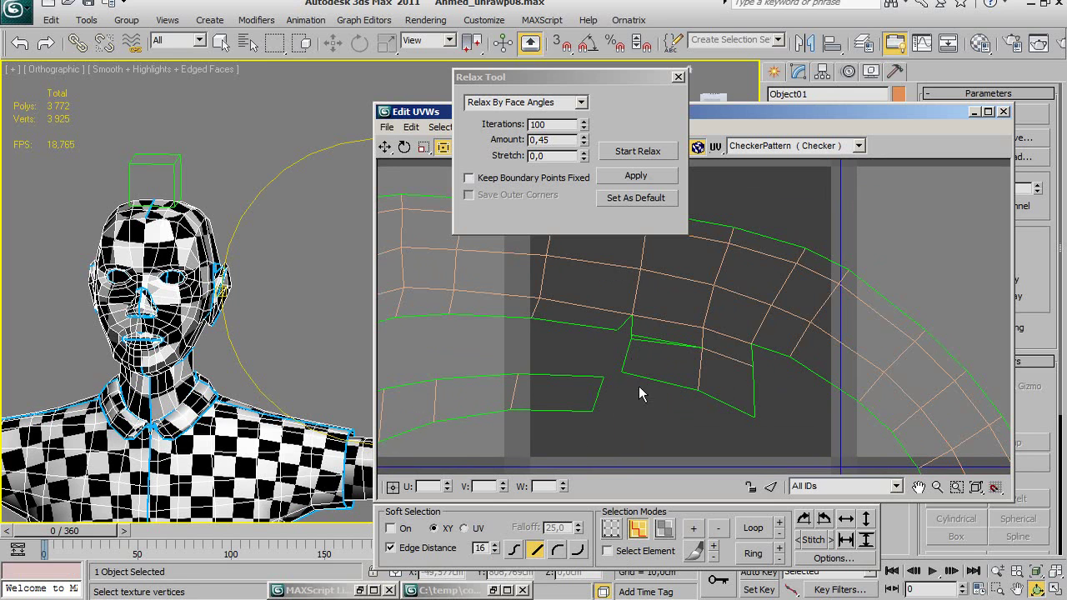
Drag another small collar element down-left, out from under the curved shell.
left_click(721, 354)
key("ctrl+z")
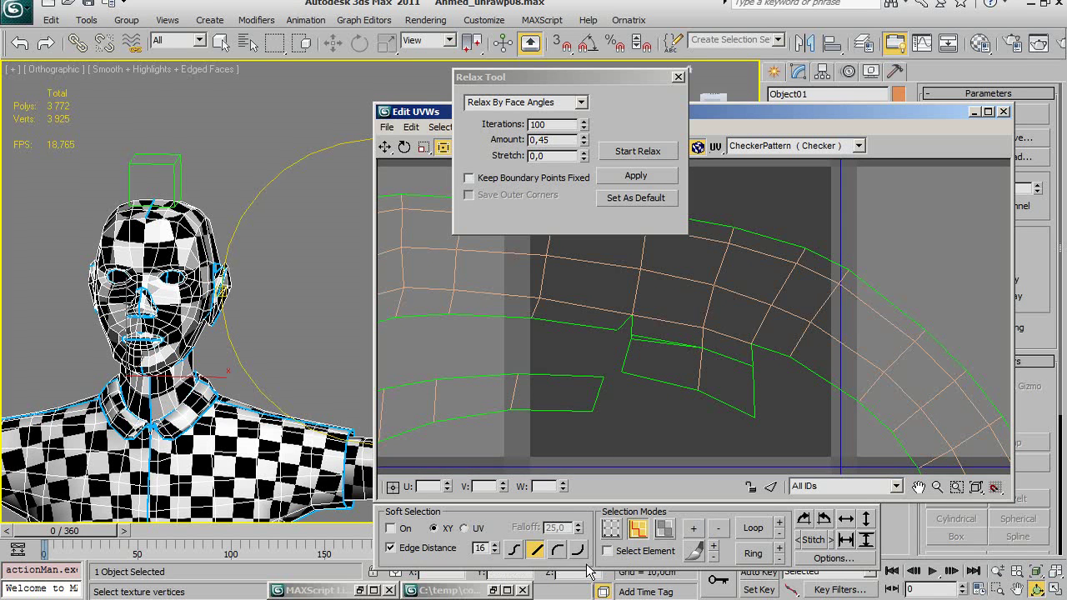
left_click(614, 552)
left_click(698, 367)
left_click_drag(696, 370, 685, 421)
middle_click_drag(677, 366, 698, 408)
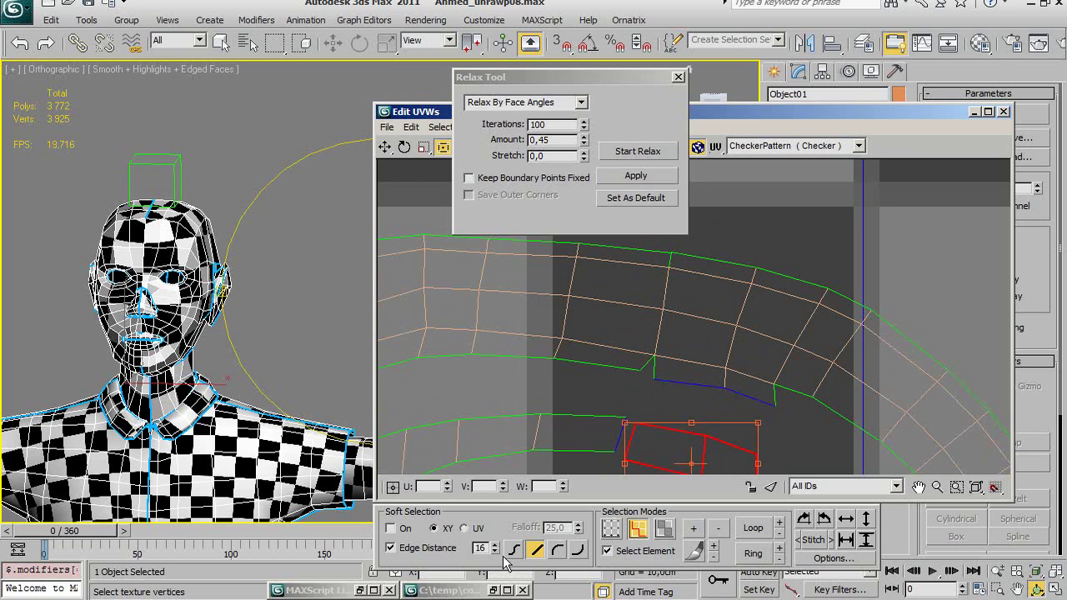
Turn off Select Element, clear the selection and zoom out over the whole collar layout.
left_click(612, 552)
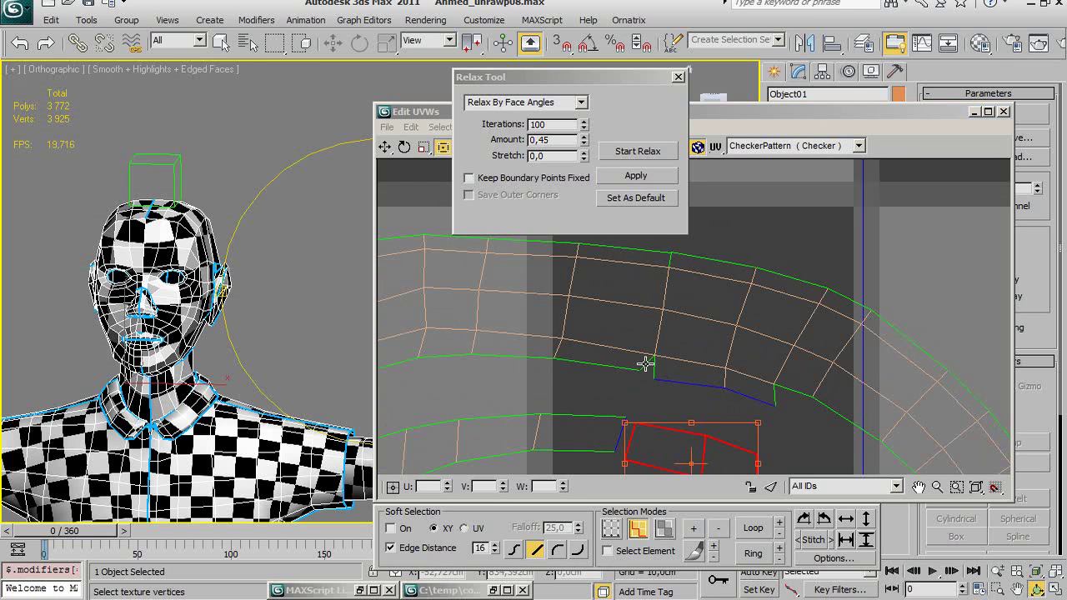
left_click(645, 365)
right_click(641, 365)
left_click(555, 436)
left_click(683, 391)
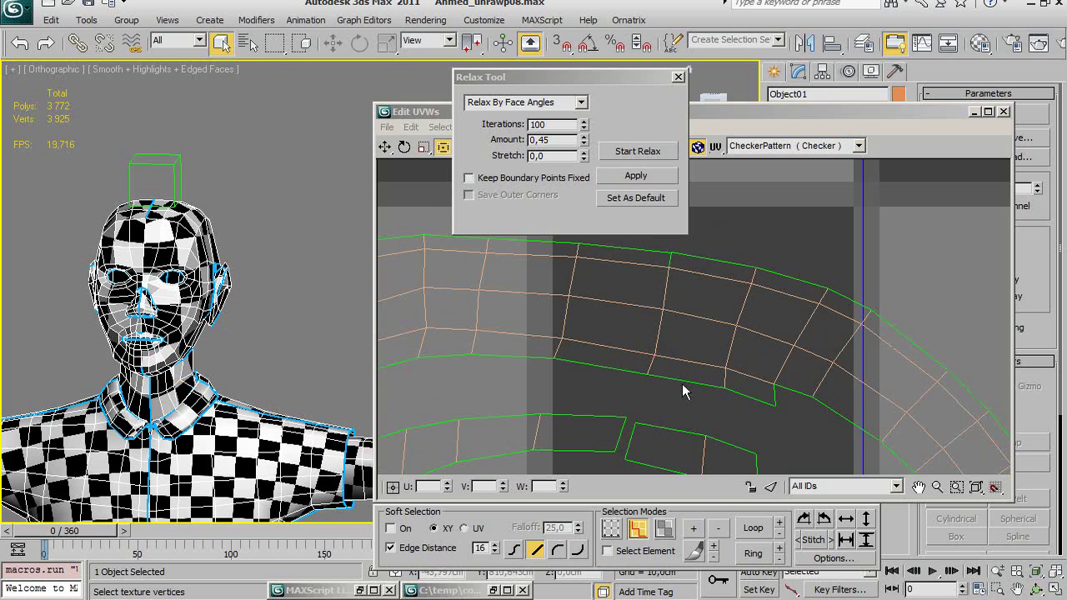
scroll(684, 392, "down", 1)
scroll(714, 400, "down", 1)
scroll(707, 405, "up", 1)
scroll(705, 367, "up", 1)
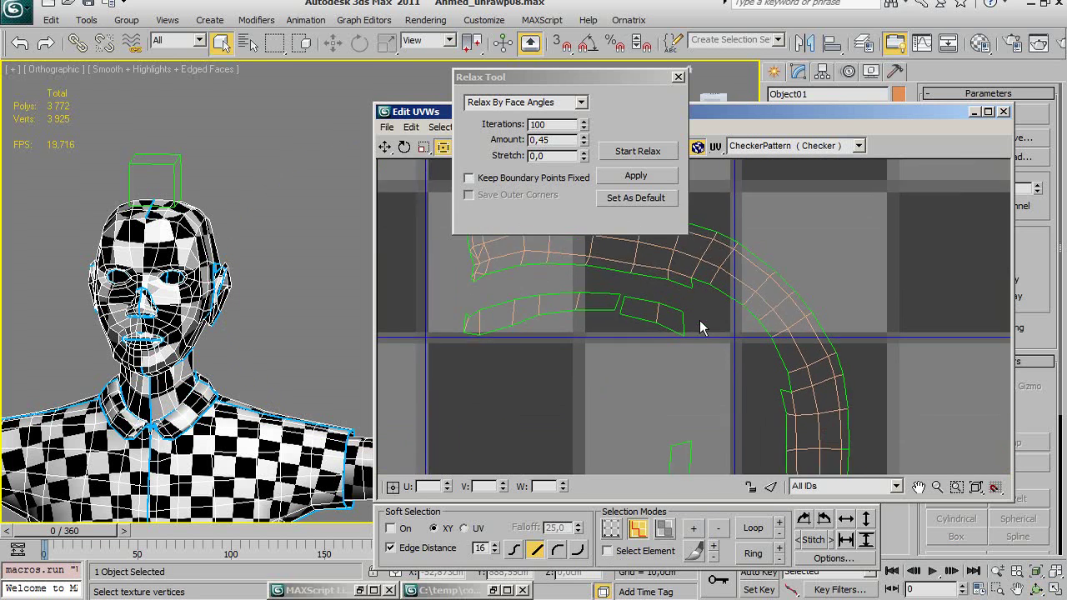
scroll(699, 320, "down", 1)
middle_click_drag(798, 429, 584, 304)
Select vertices at the curved shell's left end and zoom the model onto the neck.
left_click(571, 300)
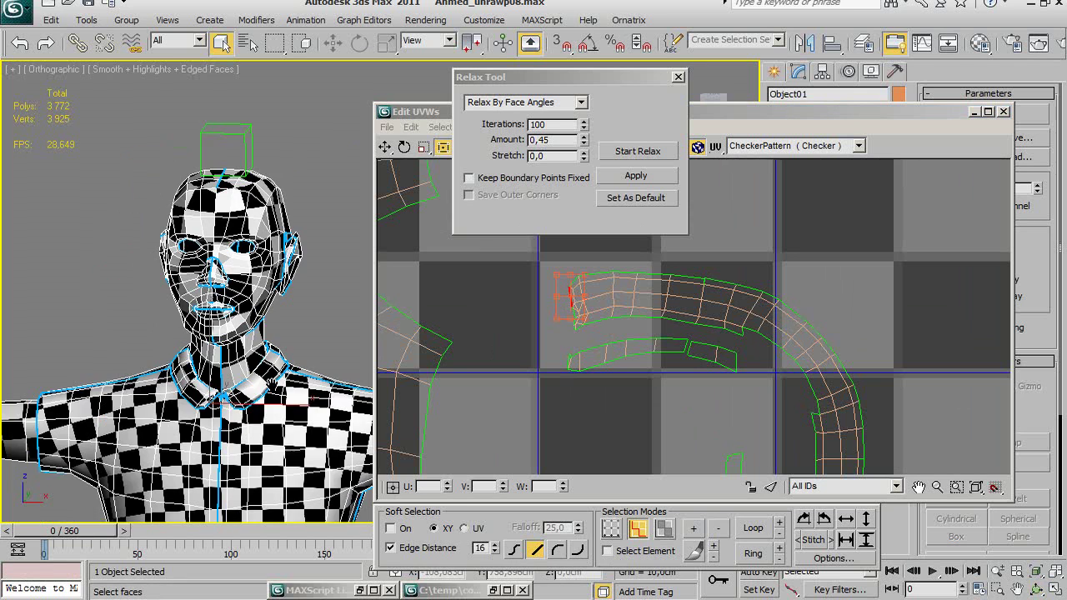
scroll(281, 401, "up", 3)
scroll(281, 400, "up", 2)
mouse_move(251, 284)
middle_mouse_down()
mouse_move(305, 360)
mouse_move(310, 353)
middle_mouse_up()
middle_click_drag(747, 290, 746, 289)
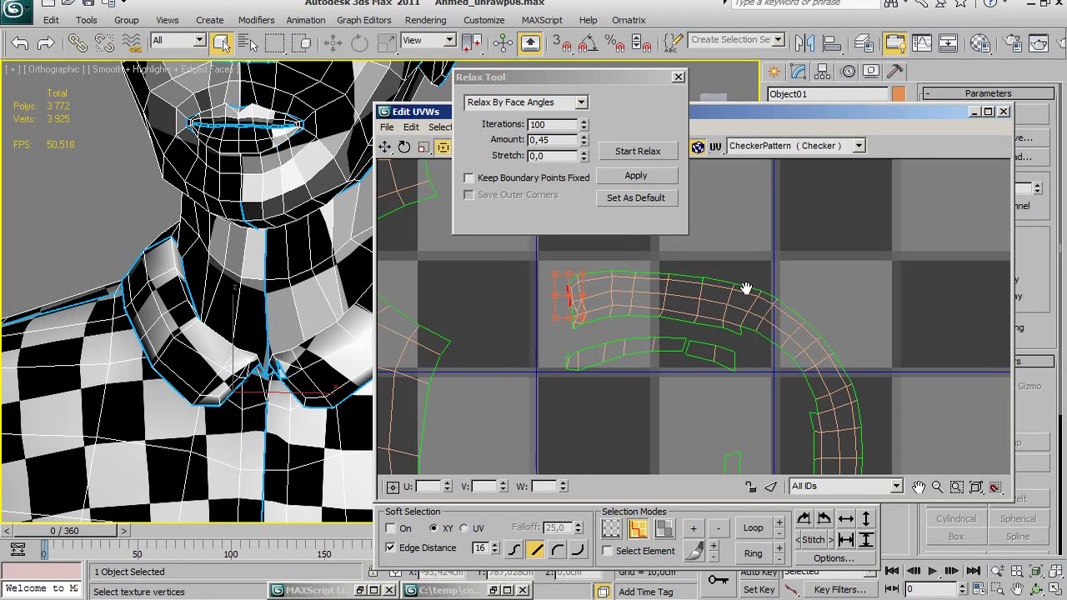
left_click(594, 295)
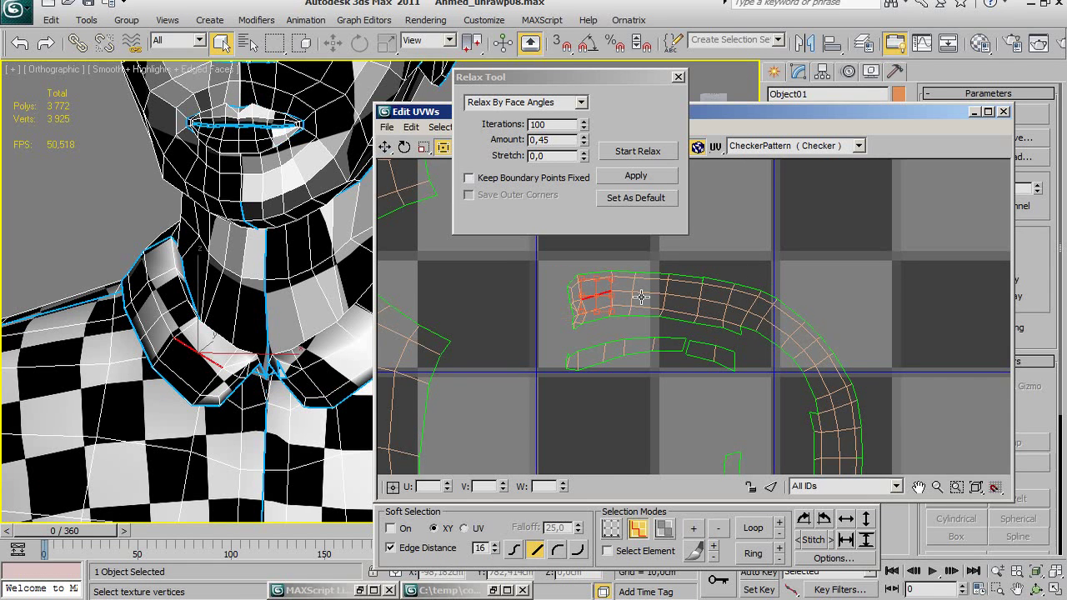
left_click(804, 266)
Convert the collar seam vertices to an edge selection and orbit to inspect the neck seam.
scroll(873, 323, "down", 4)
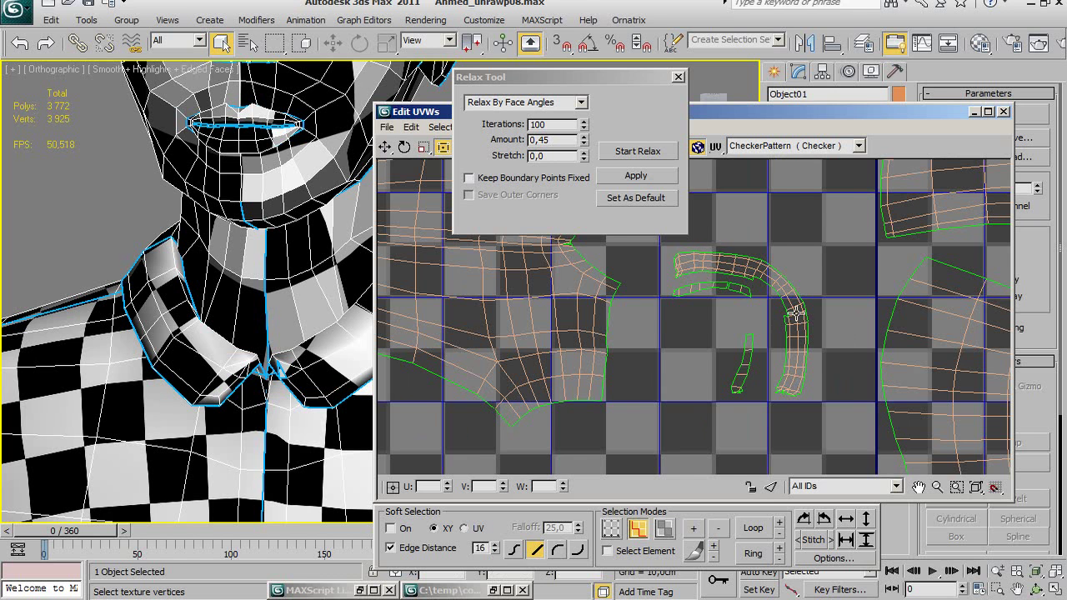
scroll(788, 321, "up", 2)
scroll(750, 333, "up", 1)
scroll(740, 333, "up", 1)
scroll(747, 347, "up", 1)
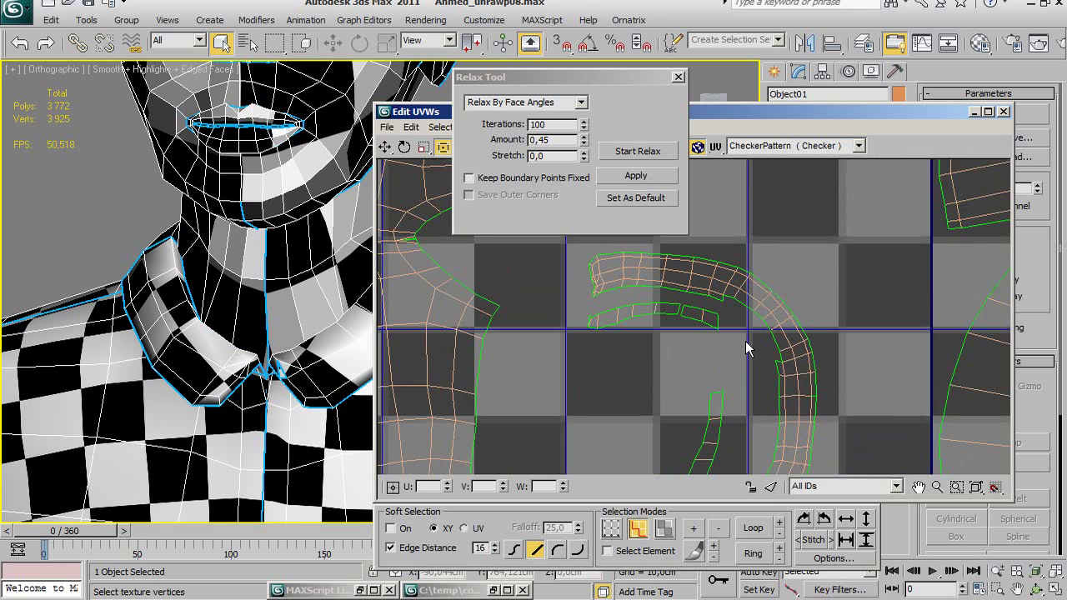
scroll(745, 341, "up", 1)
left_click(743, 291)
left_click(321, 282)
mouse_move(336, 294)
middle_mouse_down("alt")
mouse_move(309, 315)
mouse_move(213, 342)
mouse_move(301, 379)
mouse_move(275, 383)
mouse_move(365, 373)
middle_mouse_up("alt")
middle_click_drag(343, 284, 363, 292, "alt")
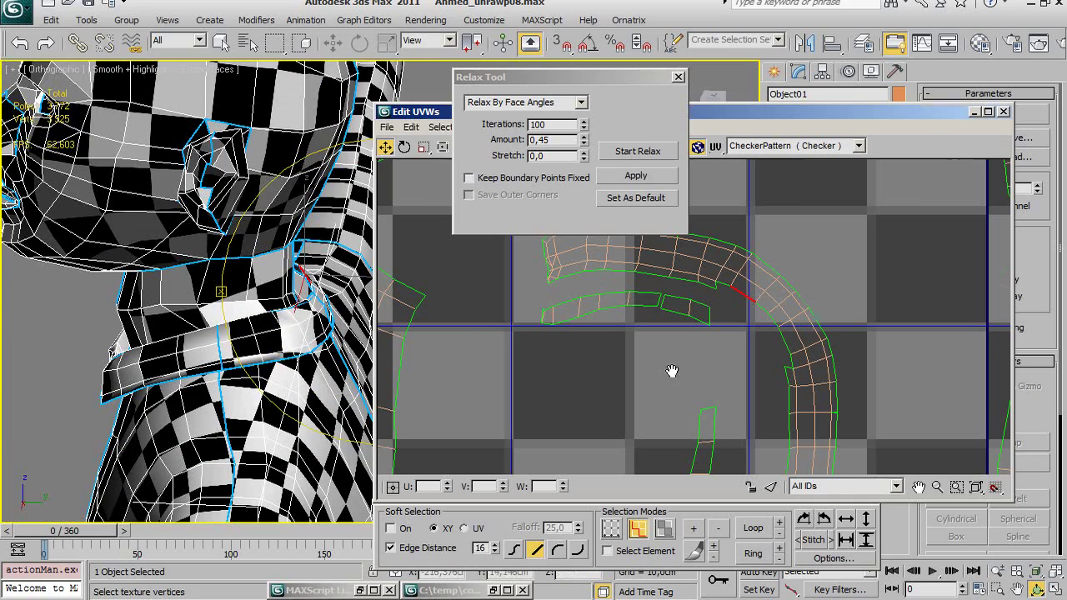
Stitch the selected collar seam edge to its matching piece with Stitch Selected.
scroll(674, 369, "down", 3)
middle_click_drag(669, 372, 688, 399)
scroll(688, 399, "down", 3)
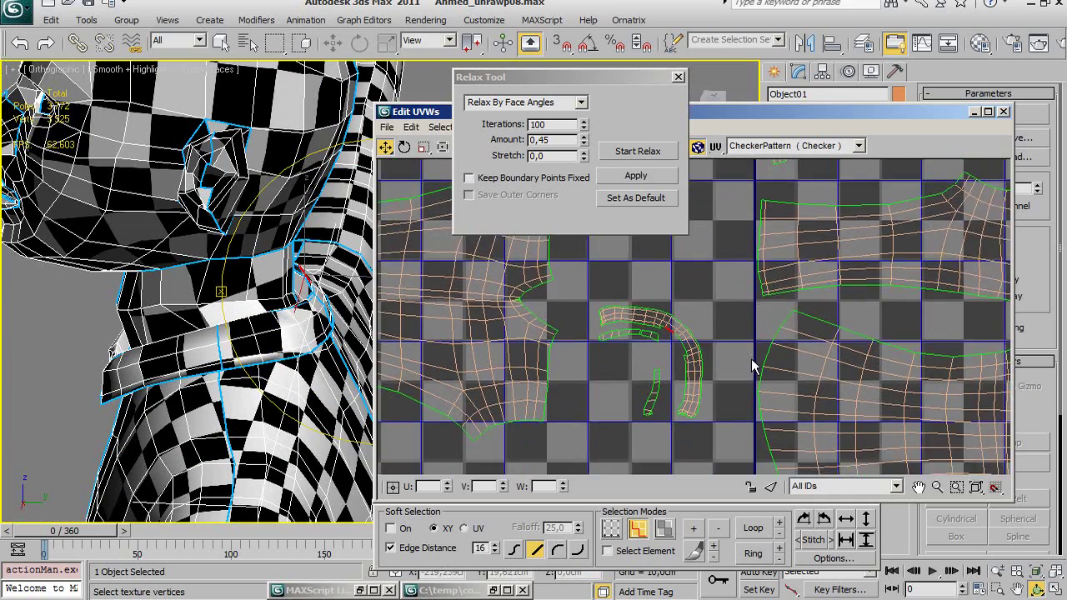
scroll(697, 389, "up", 3)
scroll(674, 386, "up", 1)
scroll(614, 353, "up", 2)
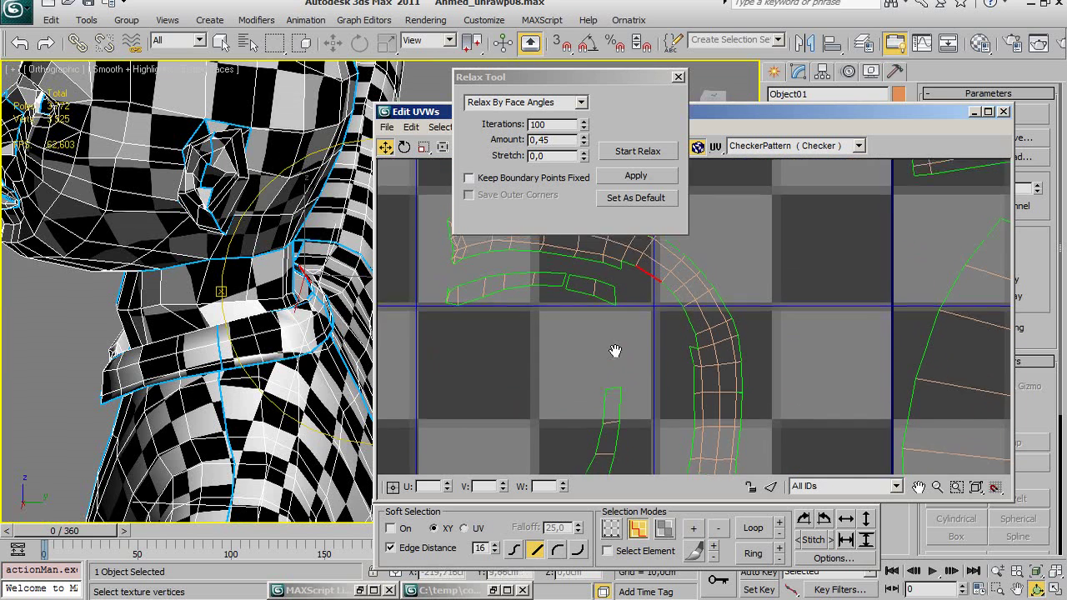
scroll(575, 341, "up", 2)
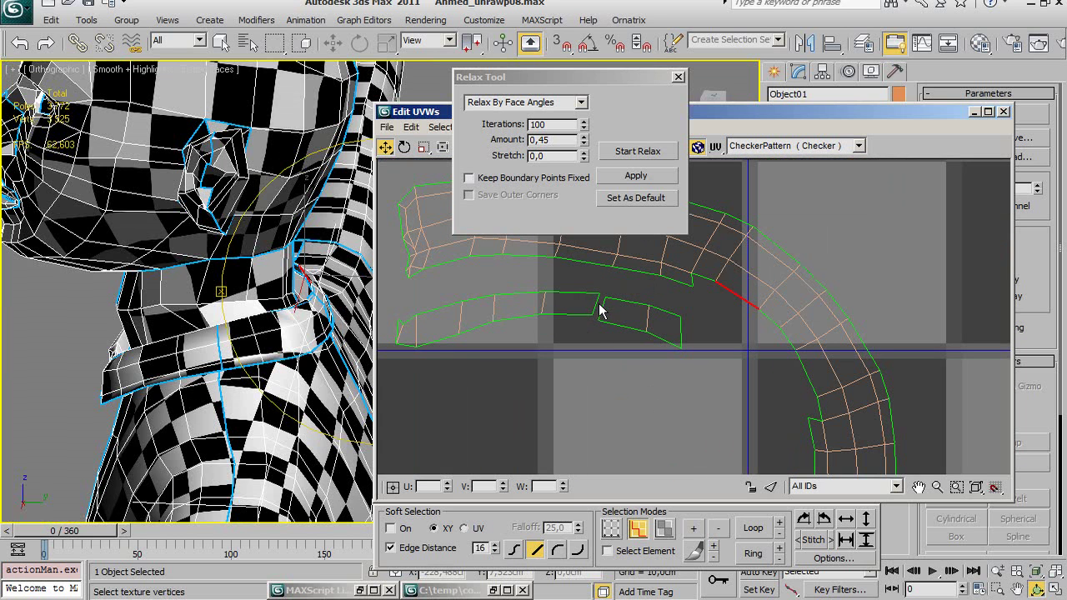
right_click(598, 310)
left_click(550, 373)
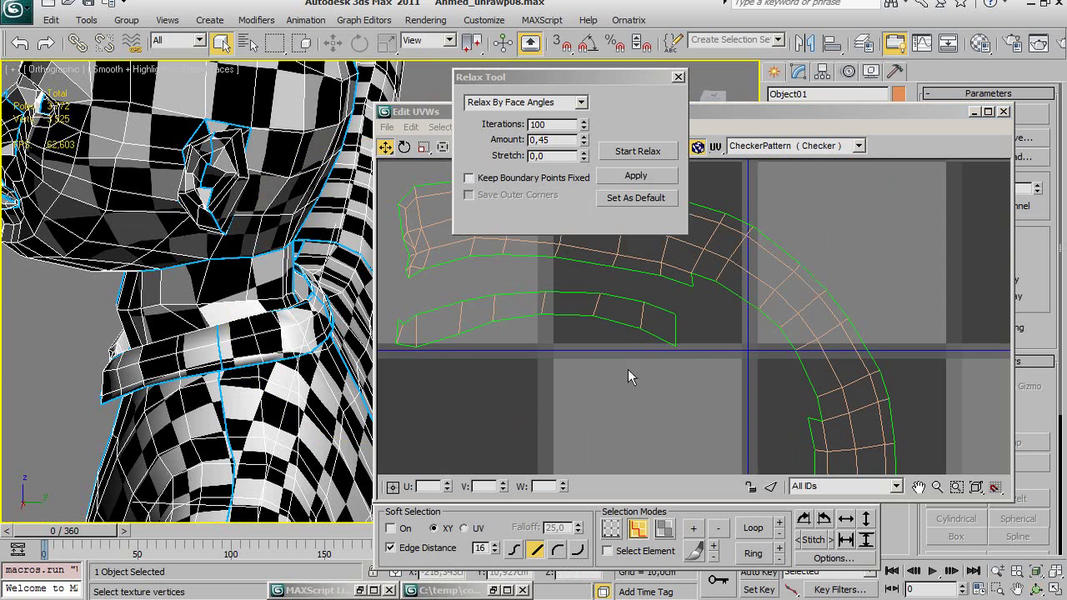
Stitch the small collar piece's tip vertex to its neighbour.
scroll(704, 367, "down", 2)
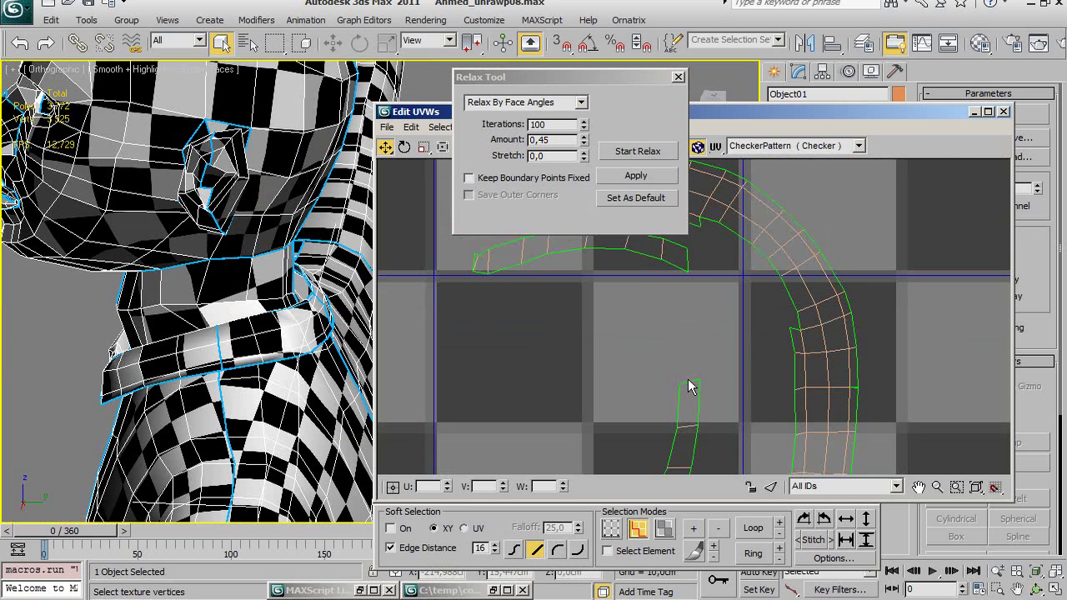
left_click(688, 382)
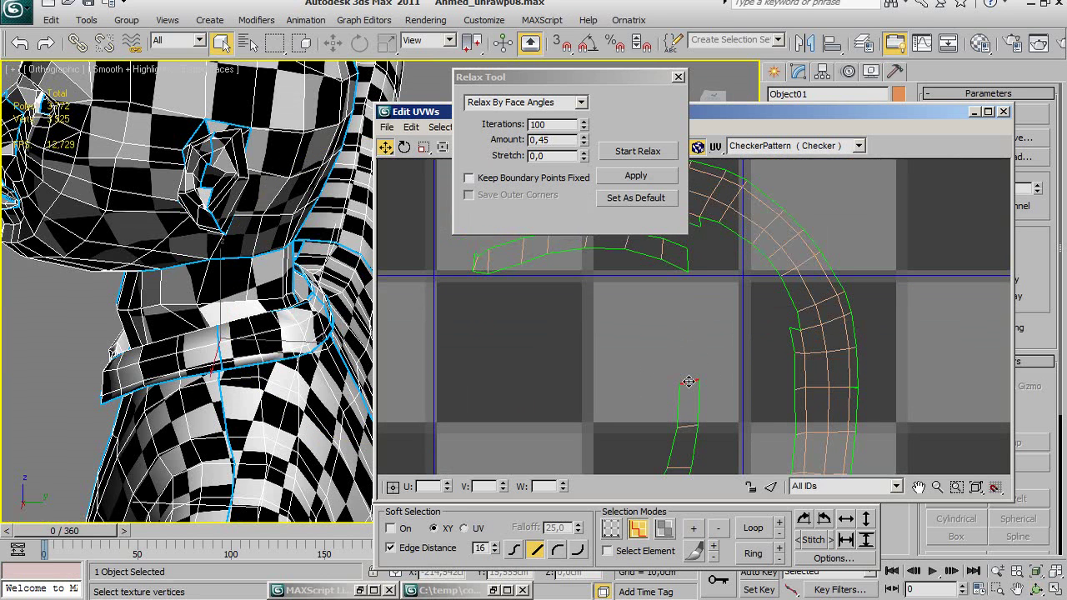
scroll(748, 363, "down", 1)
scroll(779, 302, "down", 1)
scroll(744, 354, "down", 2)
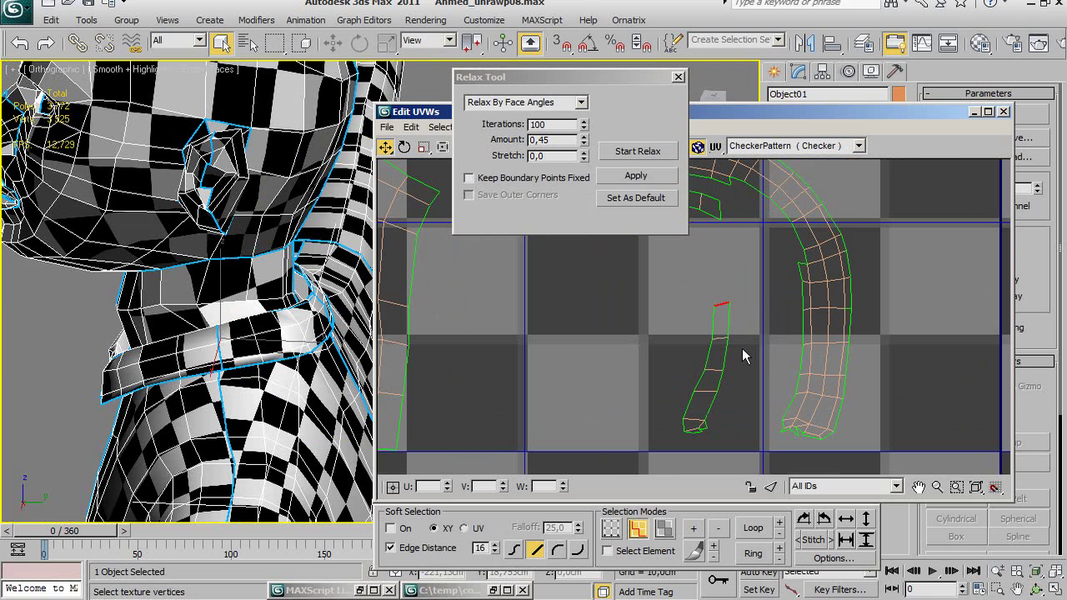
right_click(722, 311)
left_click(675, 369)
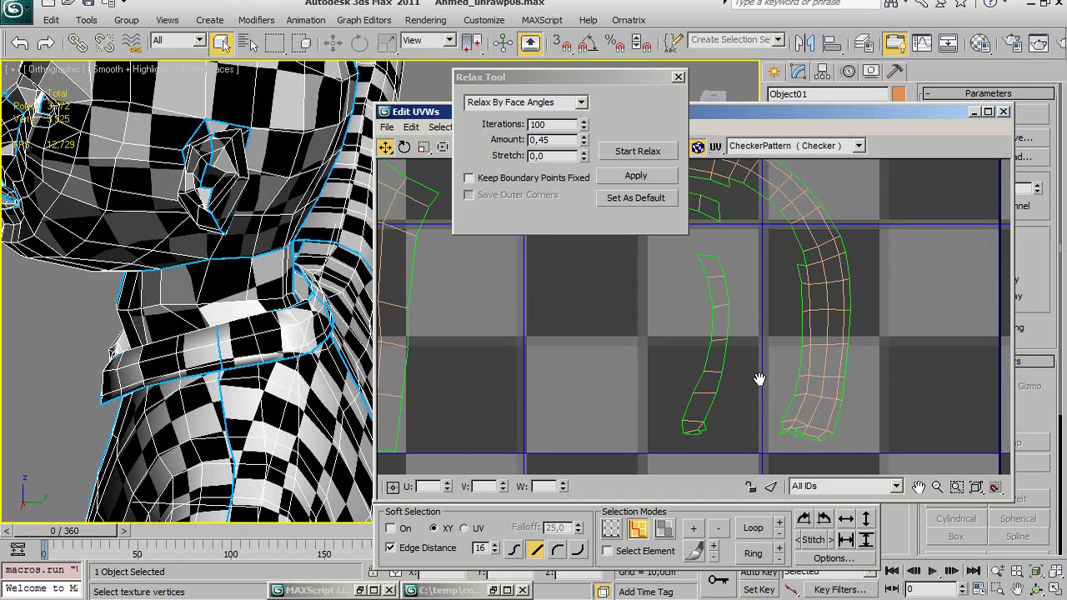
Zoom in on the small collar piece and bring up the quad menu for its selected edge.
scroll(760, 379, "up", 2)
middle_click_drag(734, 367, 772, 361)
scroll(589, 261, "down", 2)
scroll(847, 375, "down", 1)
scroll(848, 375, "up", 2)
scroll(576, 329, "up", 2)
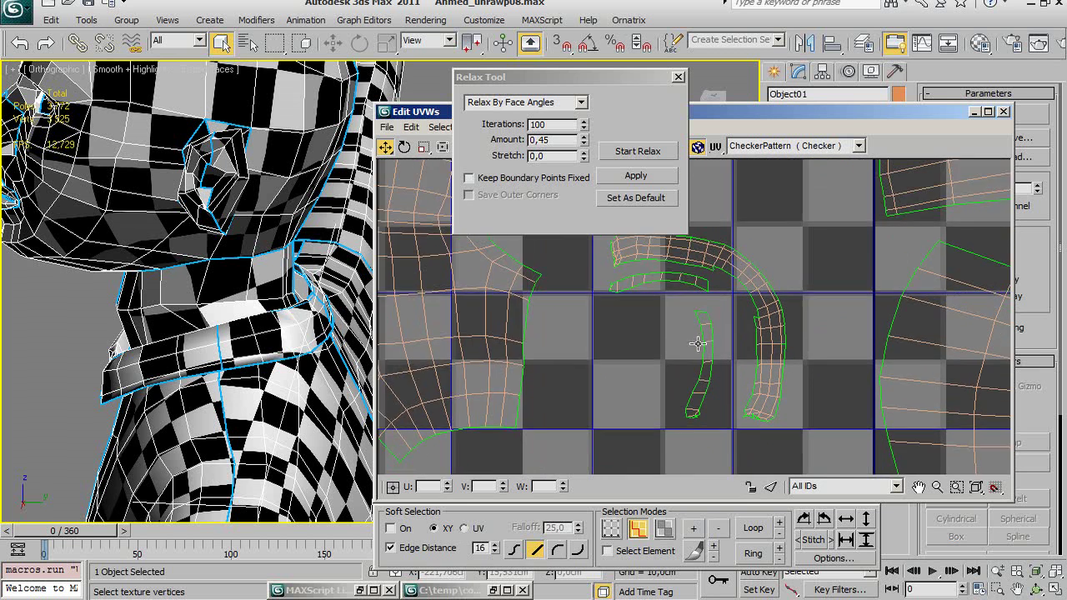
scroll(708, 359, "up", 2)
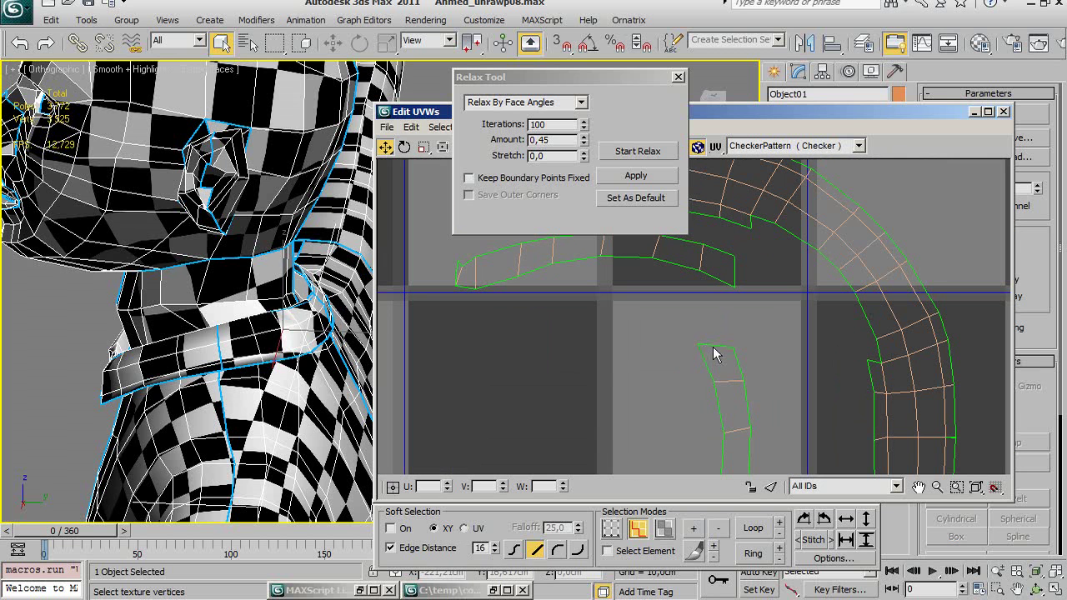
right_click(713, 348)
Undo a Ctrl+W stitch and select the small shell's right-side edge instead.
key("ctrl+w")
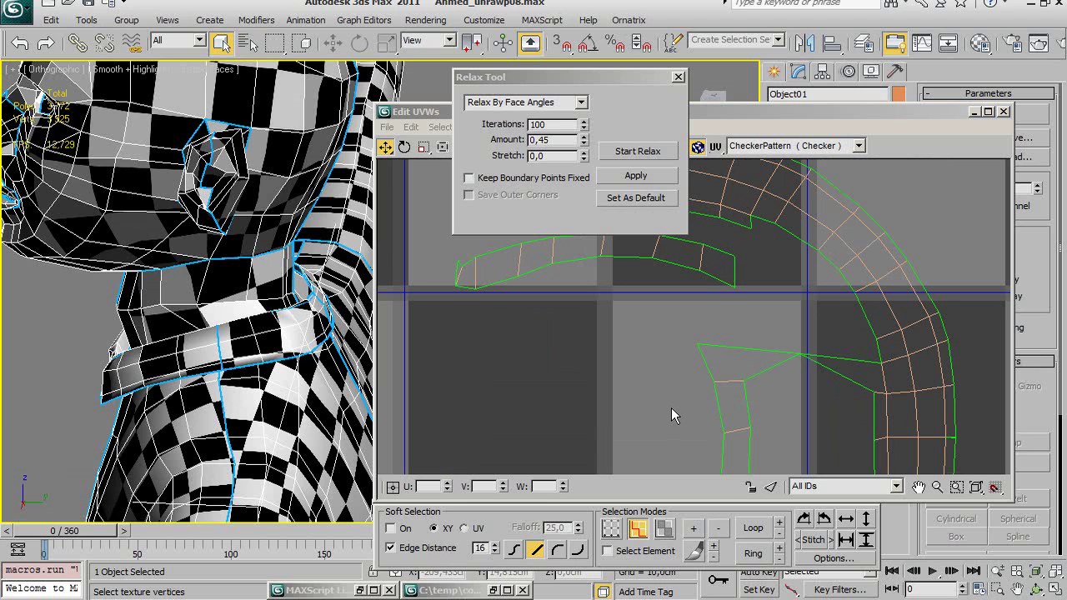
key("ctrl+z")
mouse_move(771, 370)
middle_mouse_down()
mouse_move(734, 368)
mouse_move(765, 307)
mouse_move(768, 372)
mouse_move(722, 345)
middle_mouse_up()
scroll(733, 369, "down", 1)
left_click(681, 370)
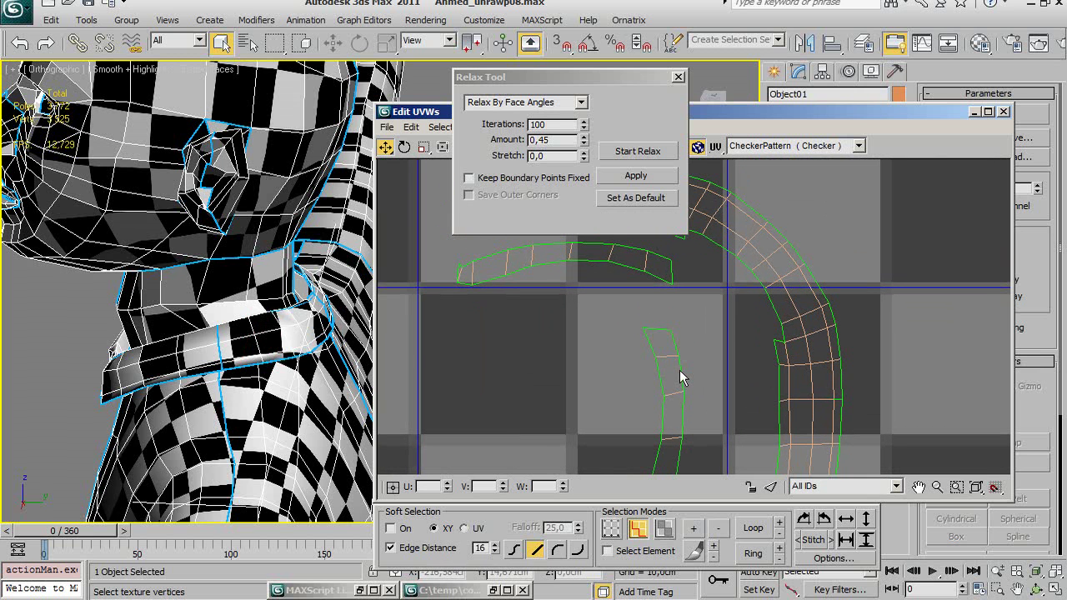
left_click(682, 374)
mouse_move(726, 374)
middle_mouse_down()
mouse_move(732, 354)
mouse_move(708, 352)
mouse_move(736, 377)
mouse_move(761, 371)
mouse_move(732, 381)
mouse_move(735, 370)
mouse_move(751, 389)
middle_mouse_up()
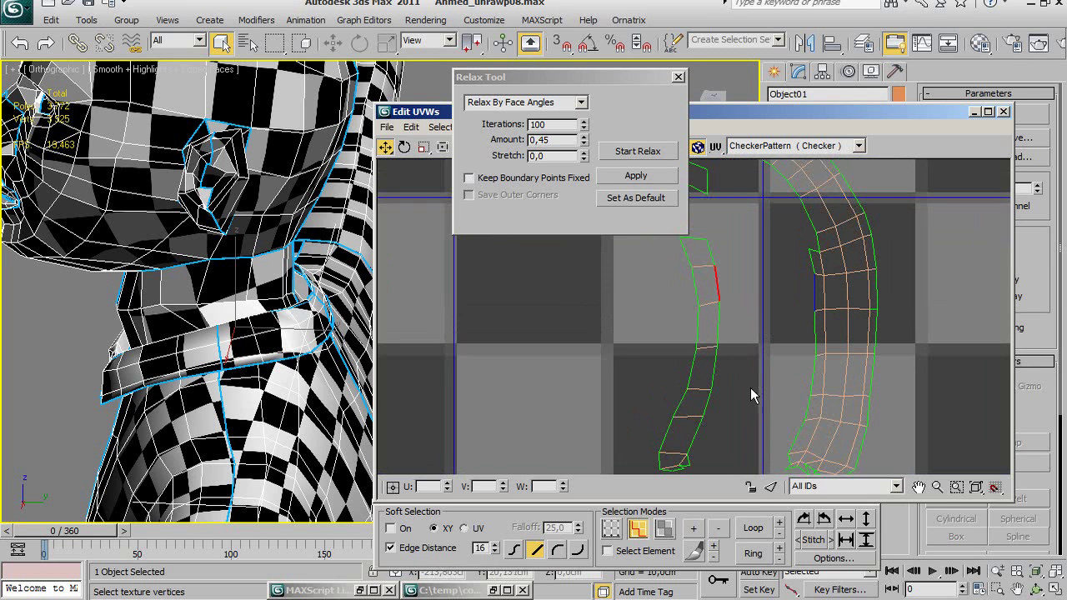
mouse_move(753, 300)
middle_mouse_down()
mouse_move(817, 336)
mouse_move(777, 320)
middle_mouse_up()
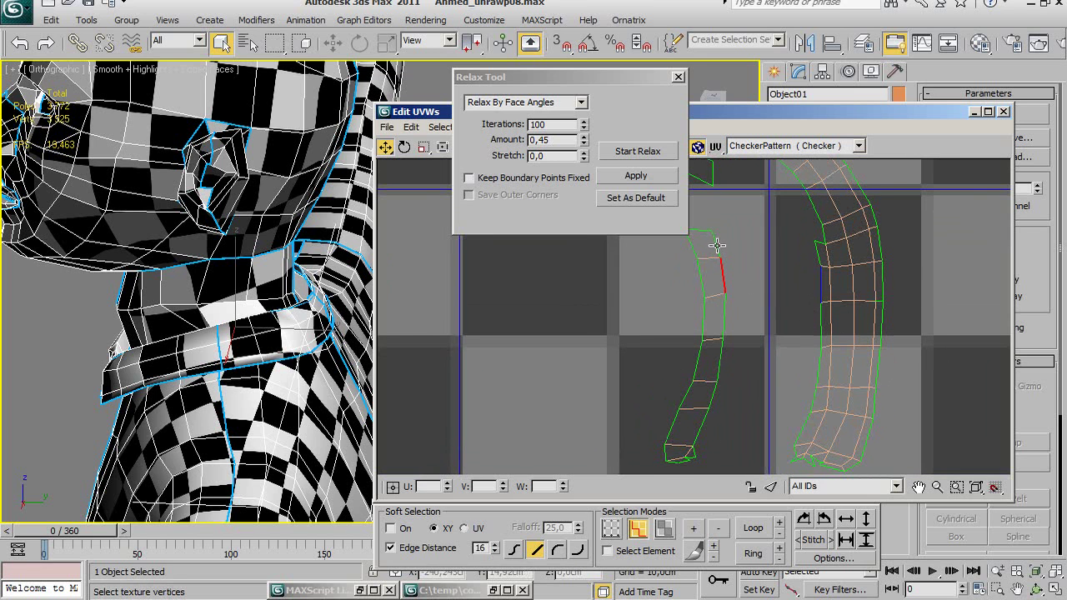
Scale the small curved UV piece vertically to match the long shell, then deselect it.
left_click(424, 147)
left_click(614, 553)
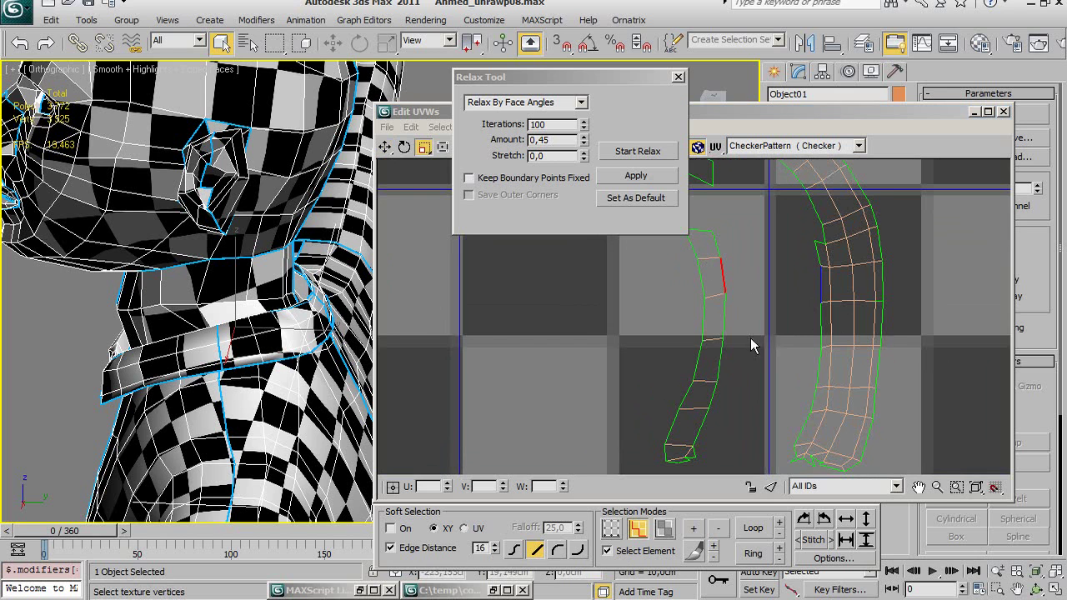
left_click(713, 306)
left_click_drag(709, 297, 714, 309)
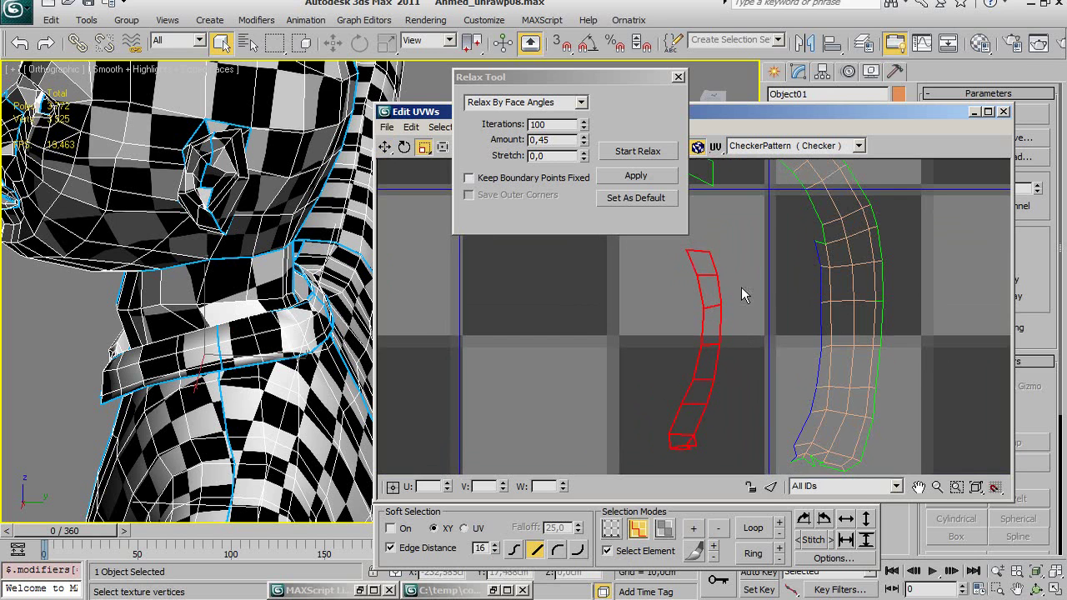
left_click(806, 295)
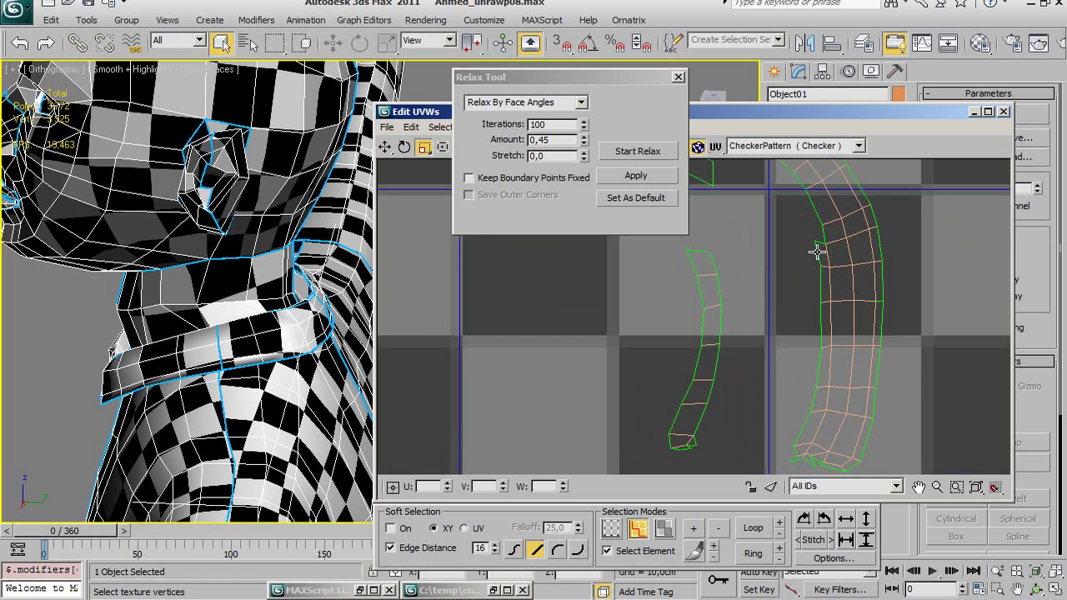
Select the long shell's left border edges from top to bottom.
left_click(619, 550)
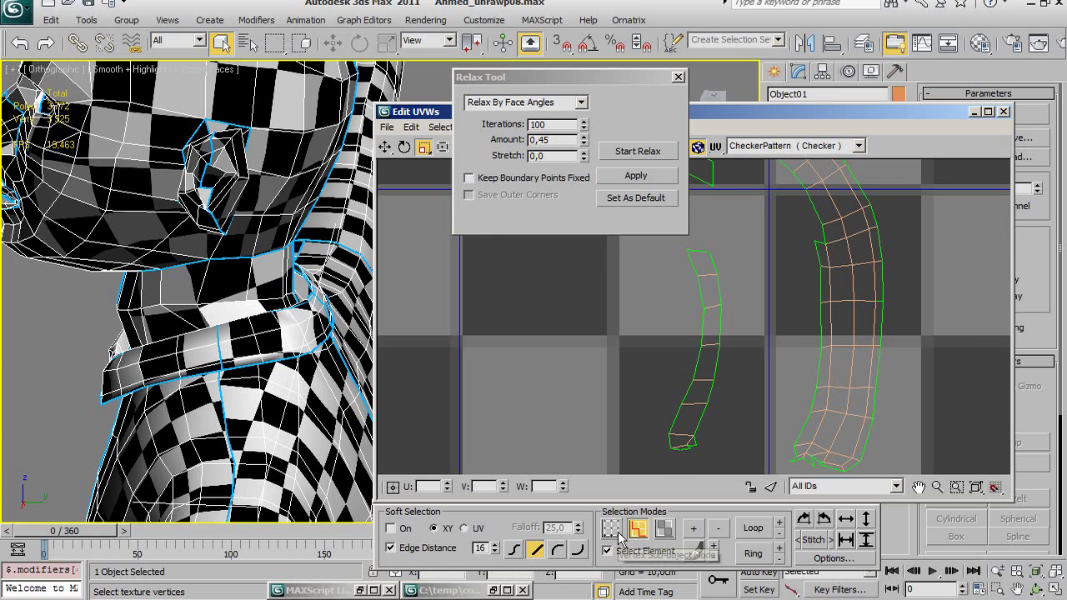
left_click(821, 260)
left_click(820, 313, "ctrl")
left_click(822, 367, "ctrl")
left_click(812, 402, "ctrl")
left_click(804, 431, "ctrl")
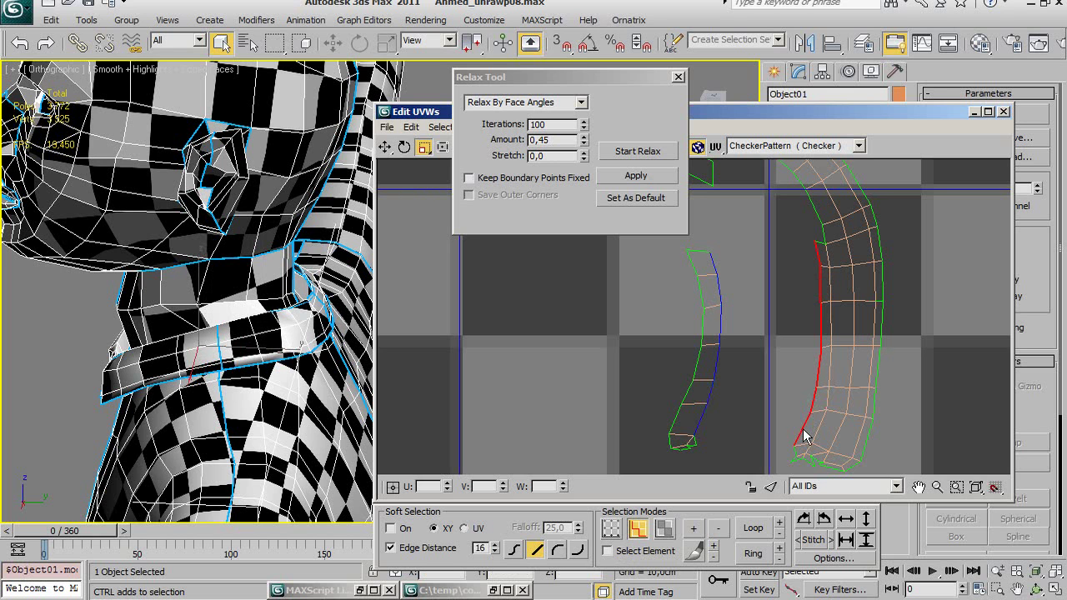
Stitch the small piece onto the long collar shell's left border with Stitch Selected.
right_click(798, 430)
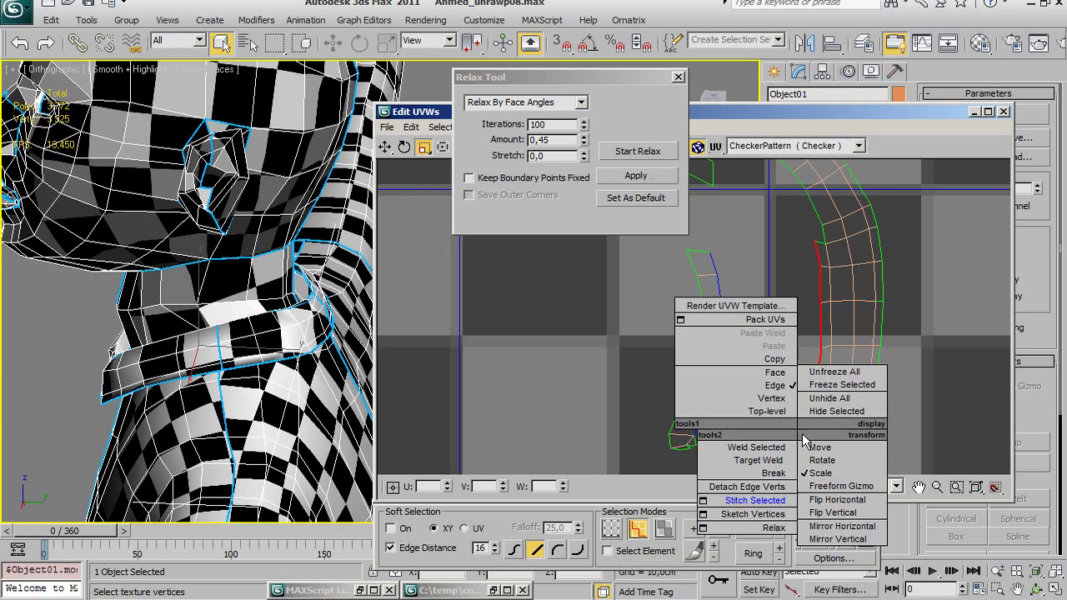
left_click(749, 503)
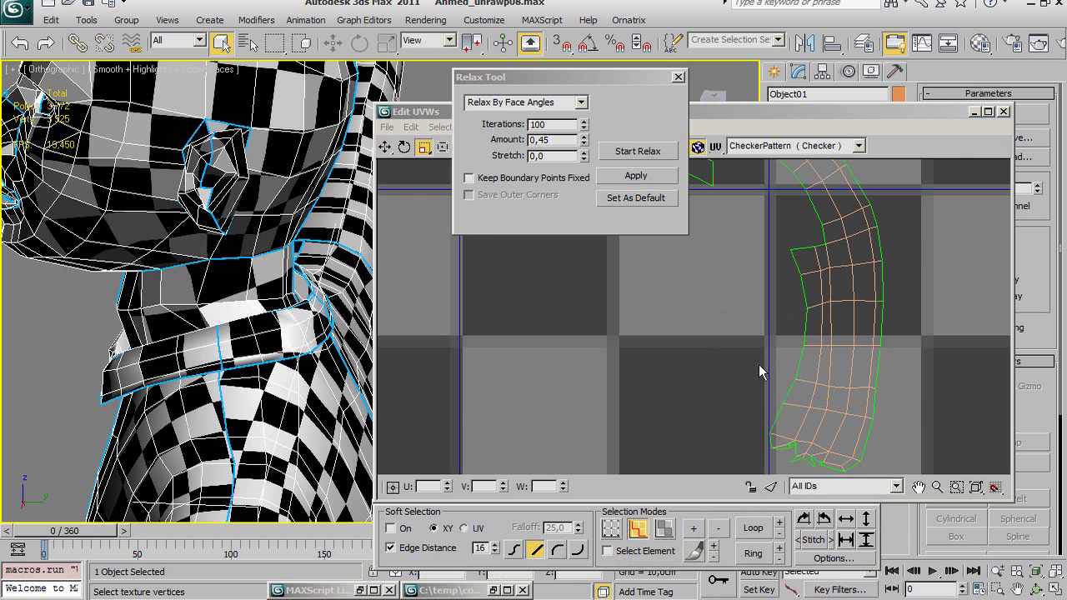
scroll(759, 364, "down", 2)
scroll(779, 367, "down", 2)
scroll(780, 368, "down", 1)
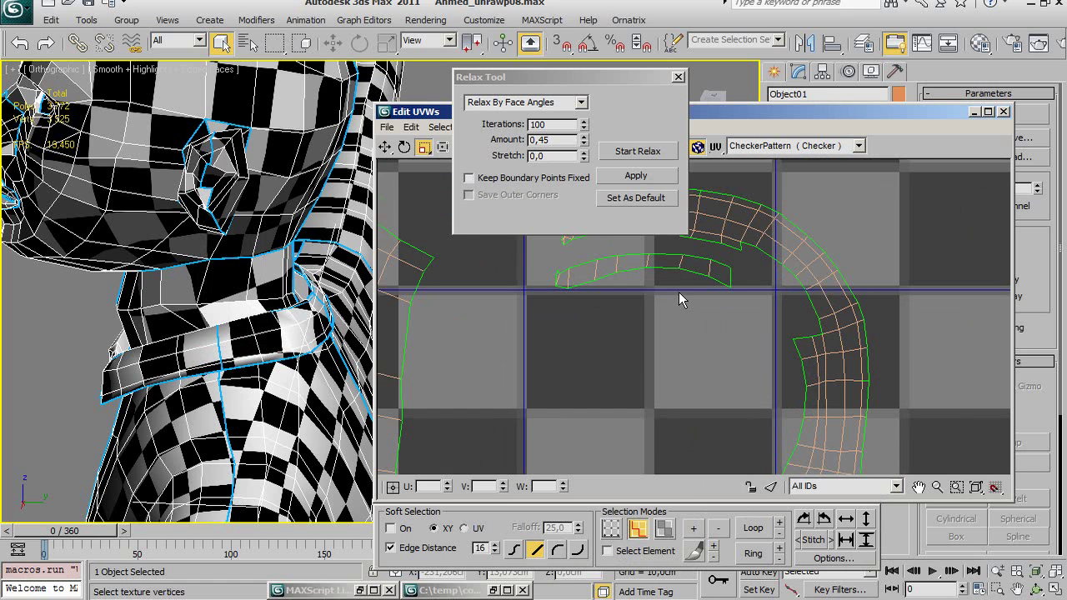
scroll(679, 292, "down", 1)
middle_click_drag(747, 316, 709, 337)
scroll(705, 311, "up", 1)
scroll(777, 364, "up", 2)
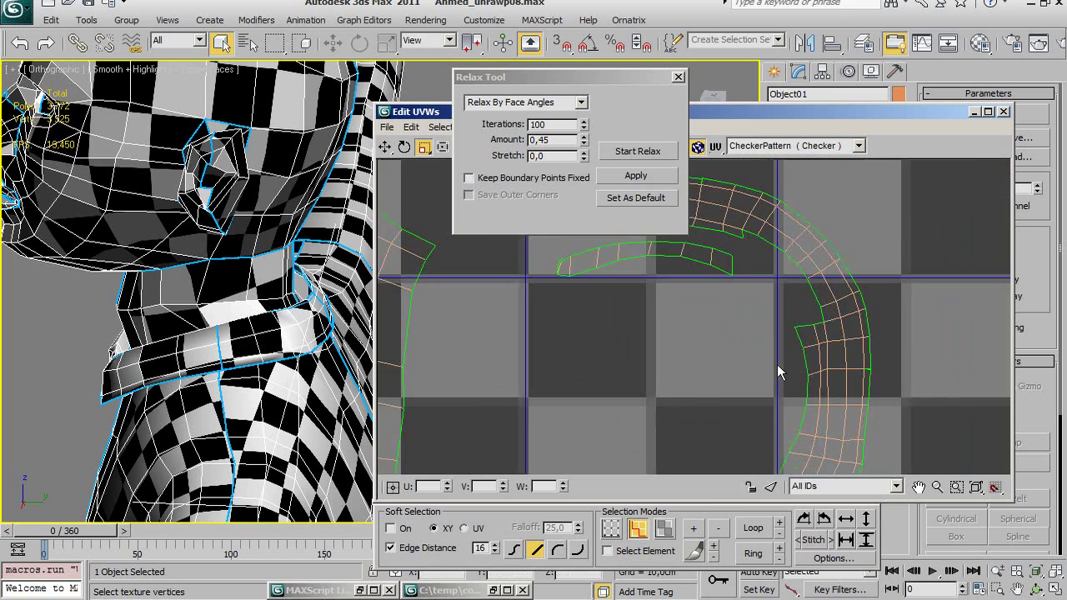
scroll(755, 362, "up", 1)
scroll(758, 355, "up", 2)
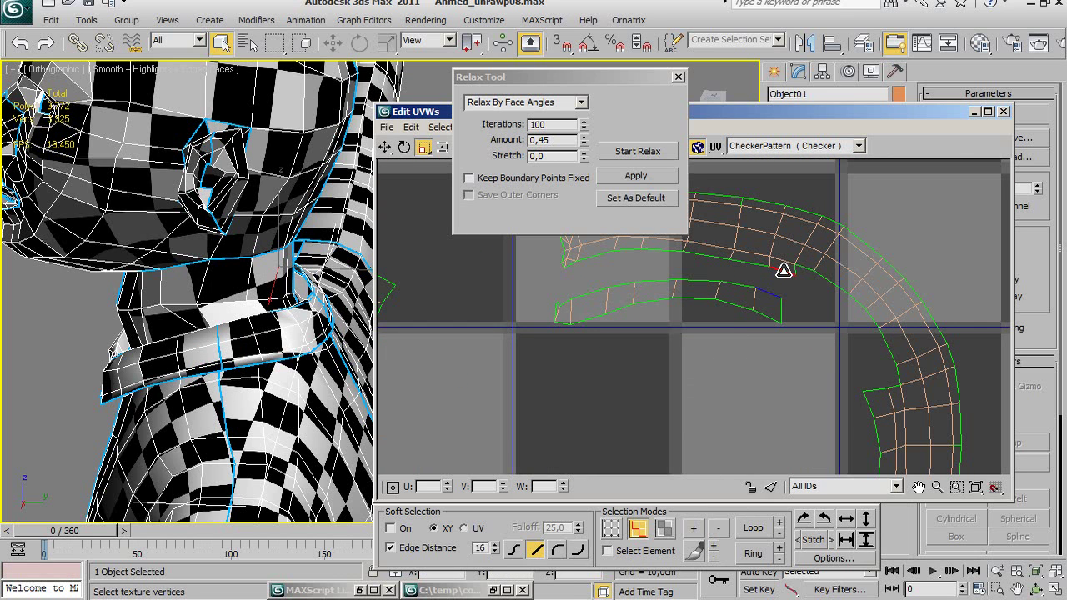
Select the arc piece's inner border edges and stitch it onto the curved collar shell.
left_click(767, 267)
left_click(709, 256, "ctrl")
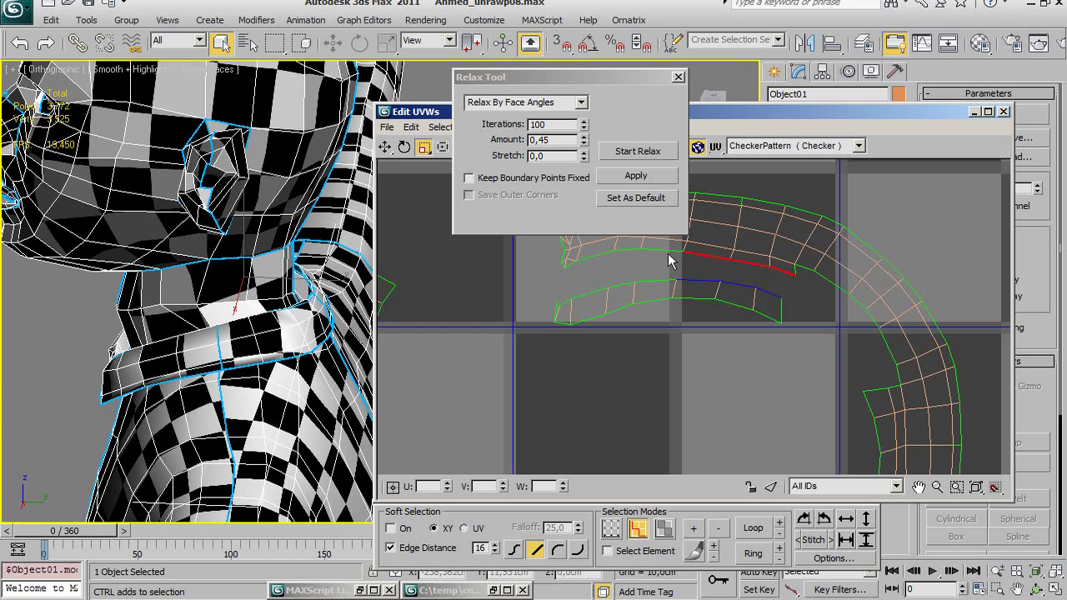
left_click(663, 250, "ctrl")
left_click(630, 248, "ctrl")
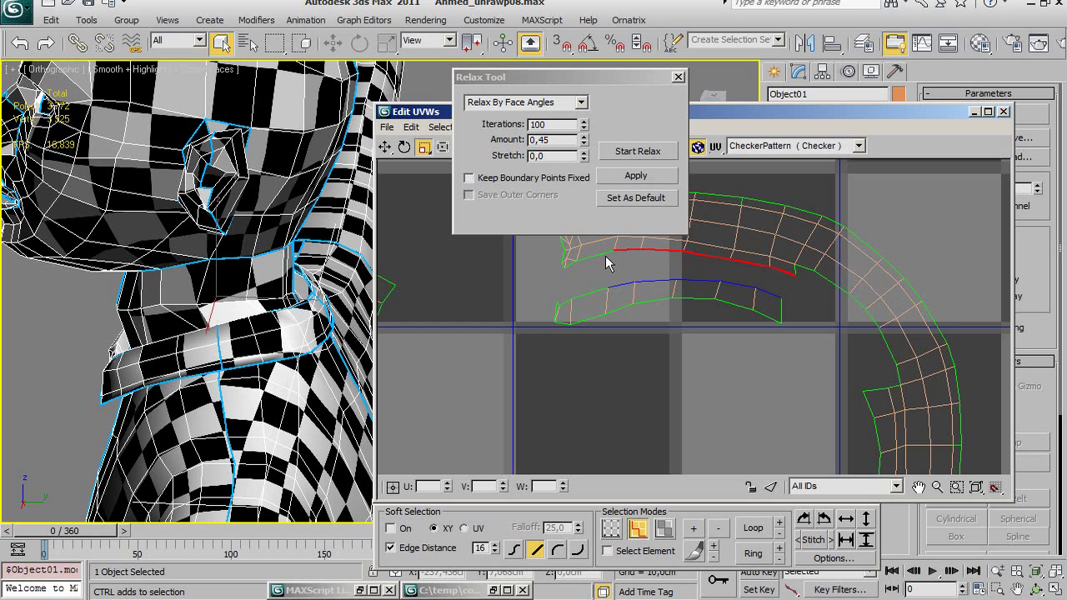
left_click(593, 256, "ctrl")
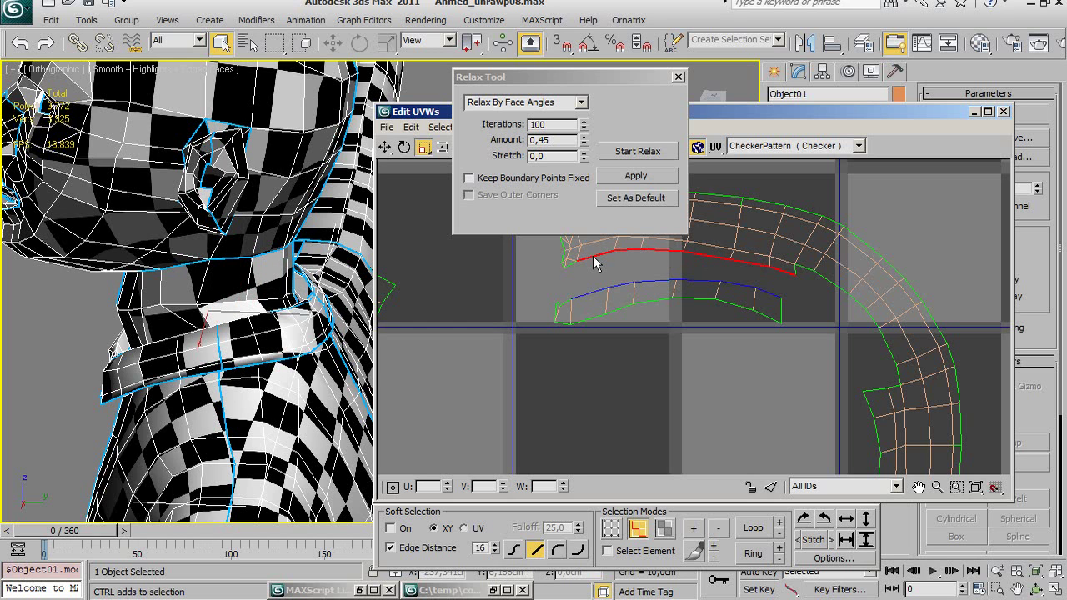
scroll(594, 261, "up", 2)
scroll(592, 283, "up", 2)
left_click(602, 274, "ctrl")
right_click(602, 275)
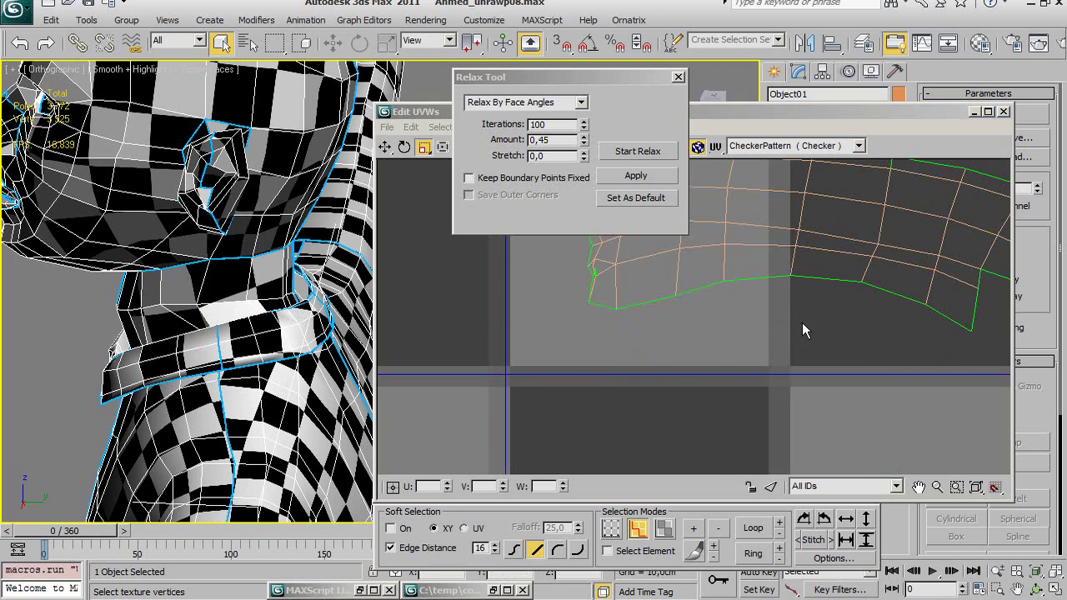
scroll(755, 326, "down", 2)
scroll(788, 341, "down", 3)
middle_click_drag(837, 350, 845, 360)
scroll(846, 360, "up", 3)
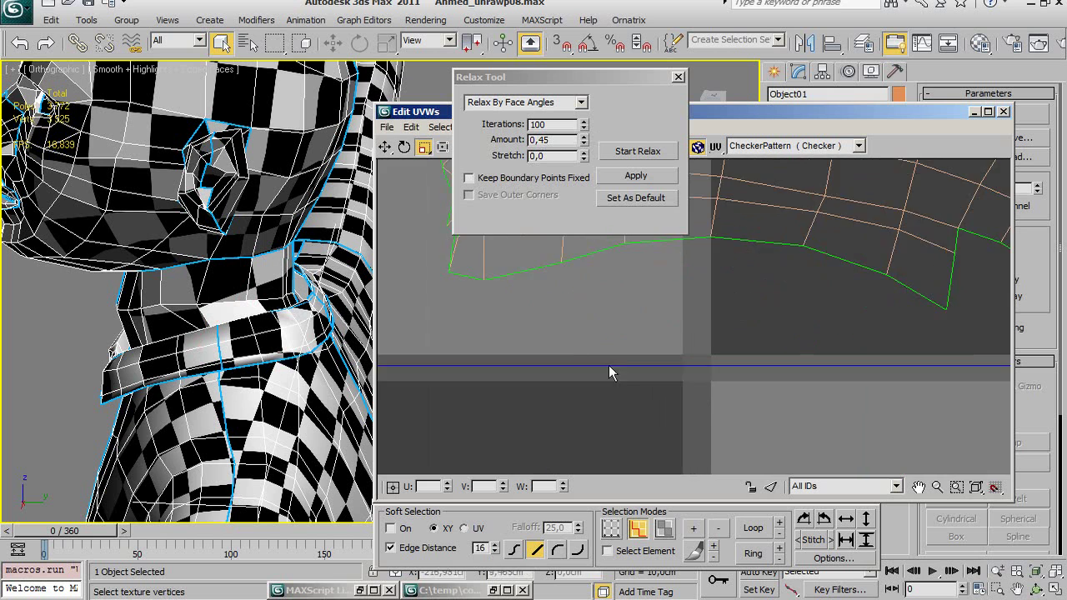
scroll(608, 365, "up", 3)
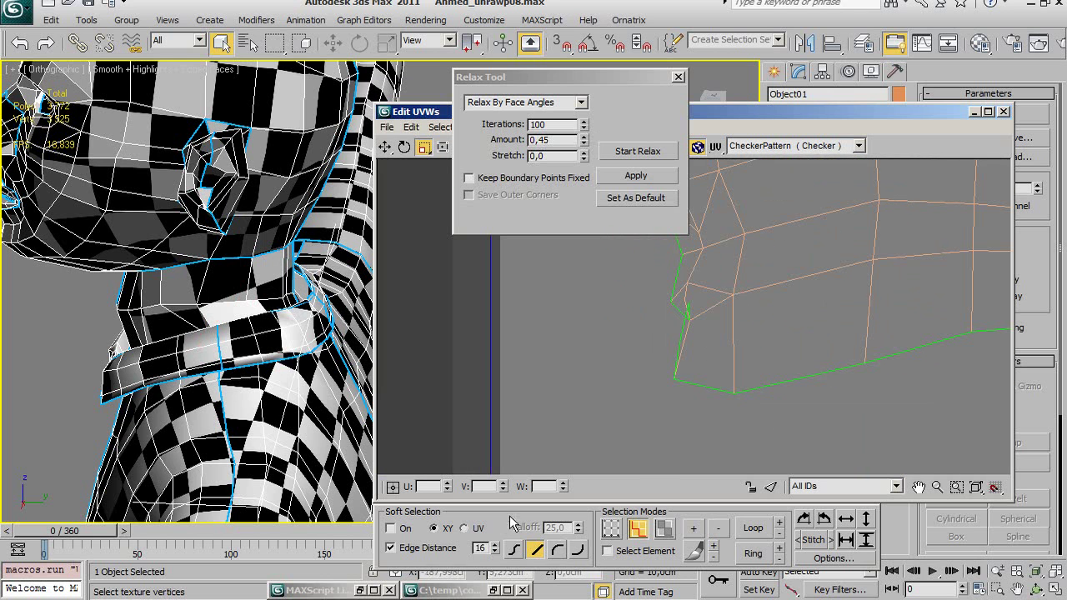
In Vertex mode, move one ragged end vertex of the curved shell slightly upward.
left_click(612, 531)
left_click(685, 301)
right_click(686, 302)
left_click(697, 319)
left_click_drag(687, 301, 691, 300)
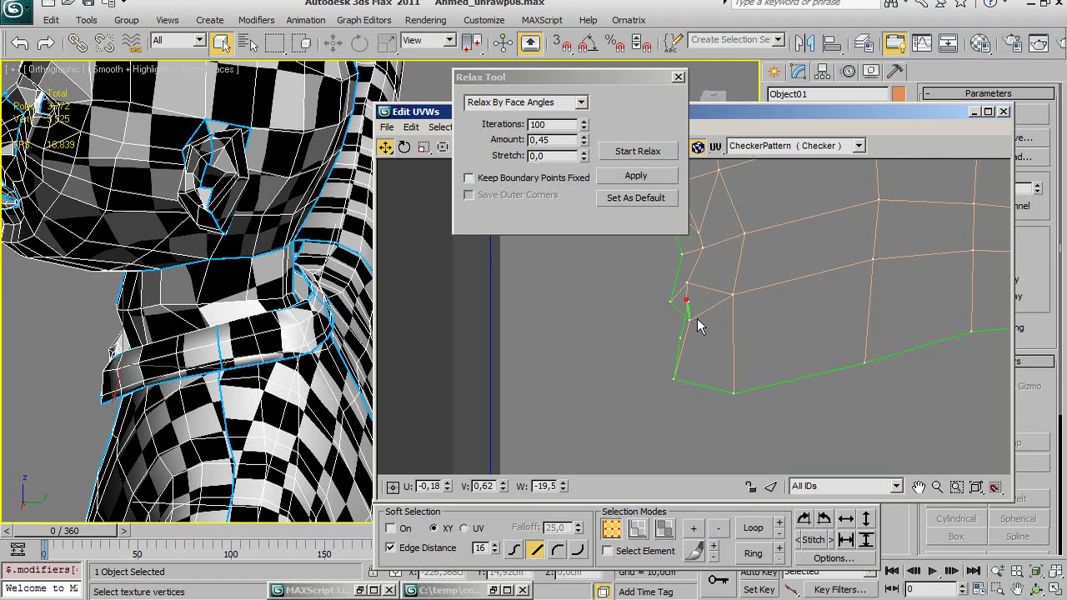
key("ctrl+z")
left_click_drag(689, 308, 690, 307)
Pull the other border vertices left to straighten the shell's end.
scroll(721, 326, "up", 5)
left_click(641, 267)
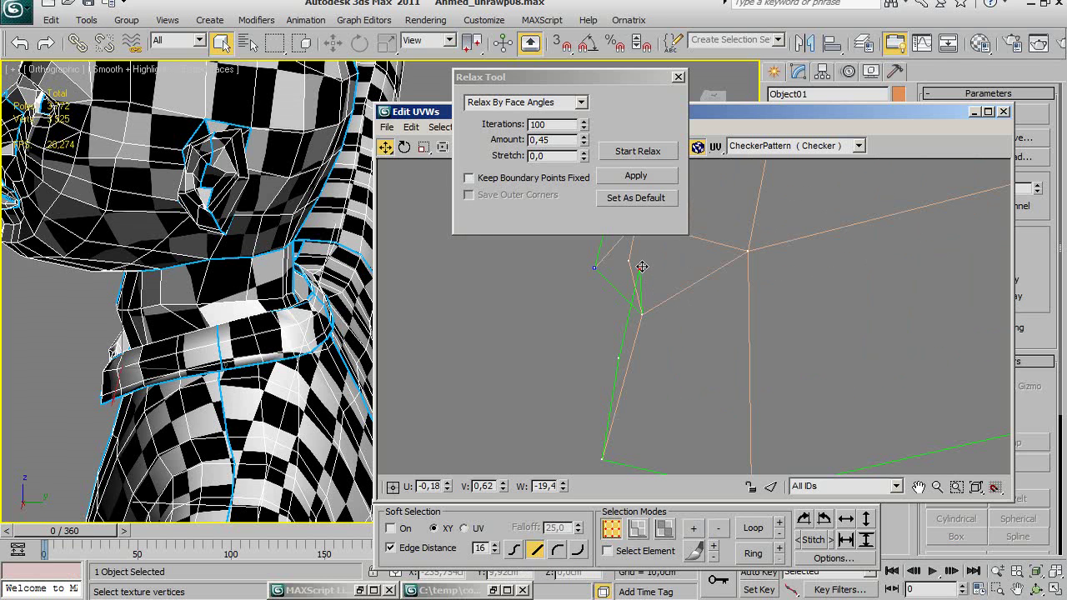
mouse_move(640, 267)
left_mouse_down()
mouse_move(637, 317)
mouse_move(580, 324)
left_mouse_up()
left_click_drag(618, 359, 562, 380)
Zoom out and pan to frame and centre the whole curved shell.
scroll(620, 369, "down", 3)
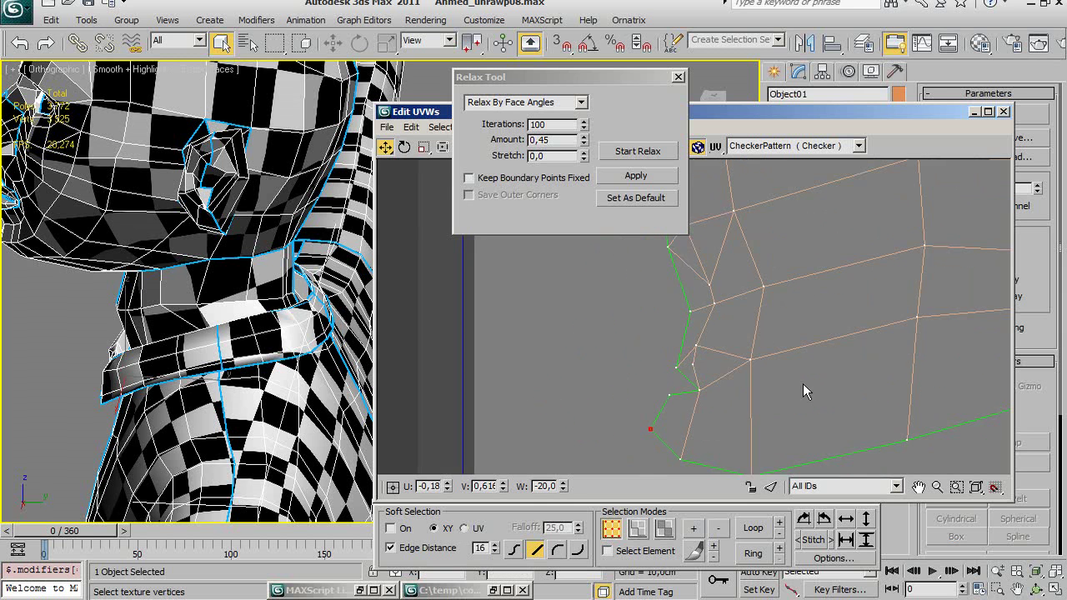
scroll(751, 375, "down", 2)
scroll(751, 375, "down", 2)
middle_click_drag(752, 375, 679, 369)
mouse_move(791, 358)
middle_mouse_down()
mouse_move(777, 375)
mouse_move(760, 341)
middle_mouse_up()
scroll(796, 369, "down", 1)
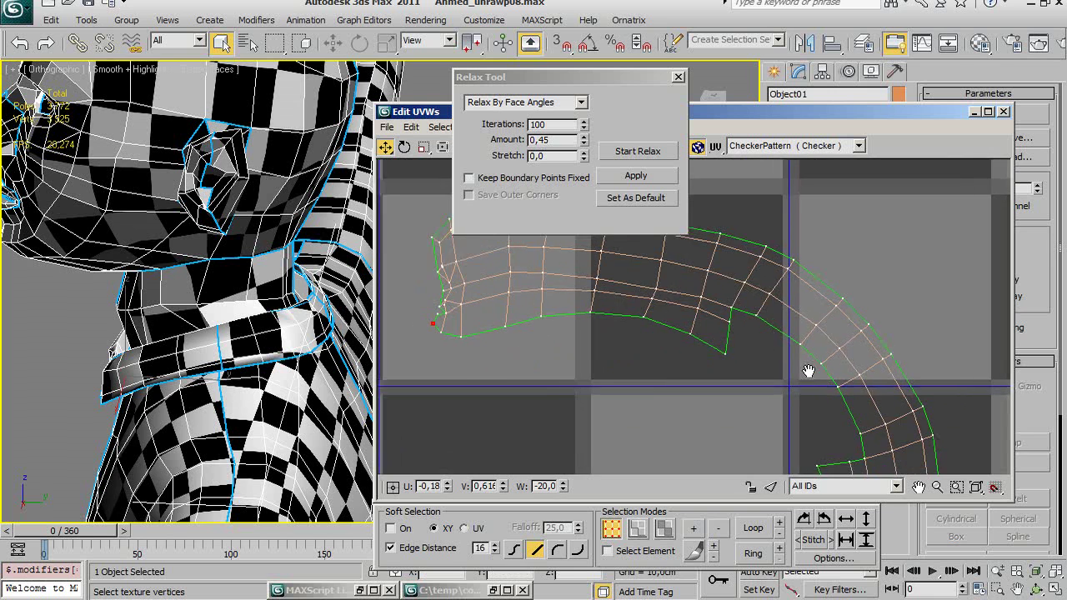
scroll(810, 369, "down", 2)
scroll(828, 389, "down", 2)
scroll(835, 350, "down", 2)
scroll(846, 363, "down", 2)
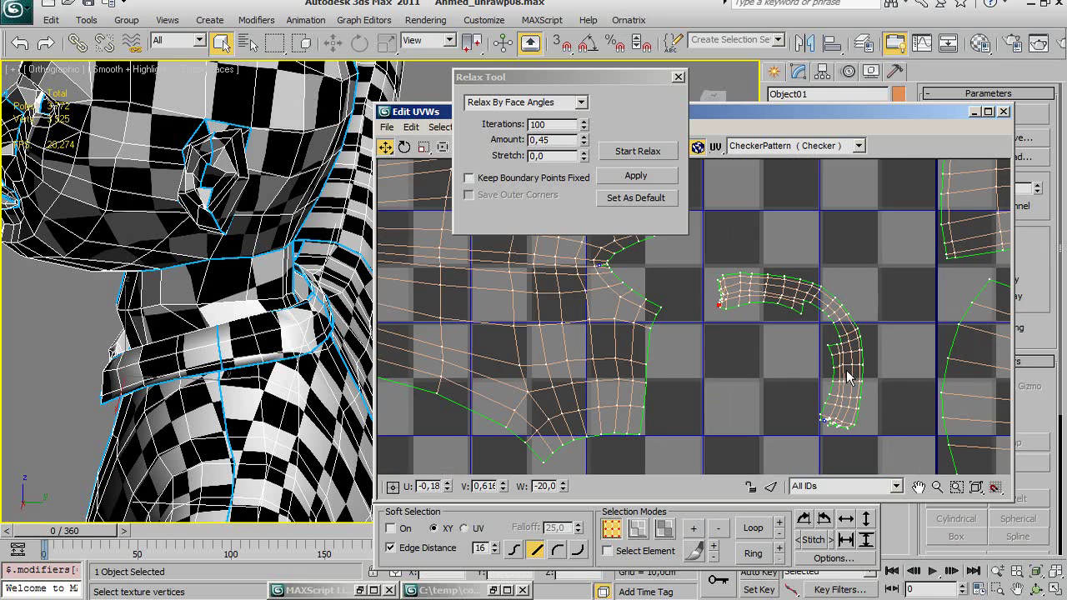
scroll(822, 369, "down", 2)
middle_click_drag(822, 369, 728, 386)
scroll(754, 371, "down", 2)
scroll(792, 350, "down", 2)
scroll(821, 333, "down", 1)
middle_click_drag(848, 358, 861, 347)
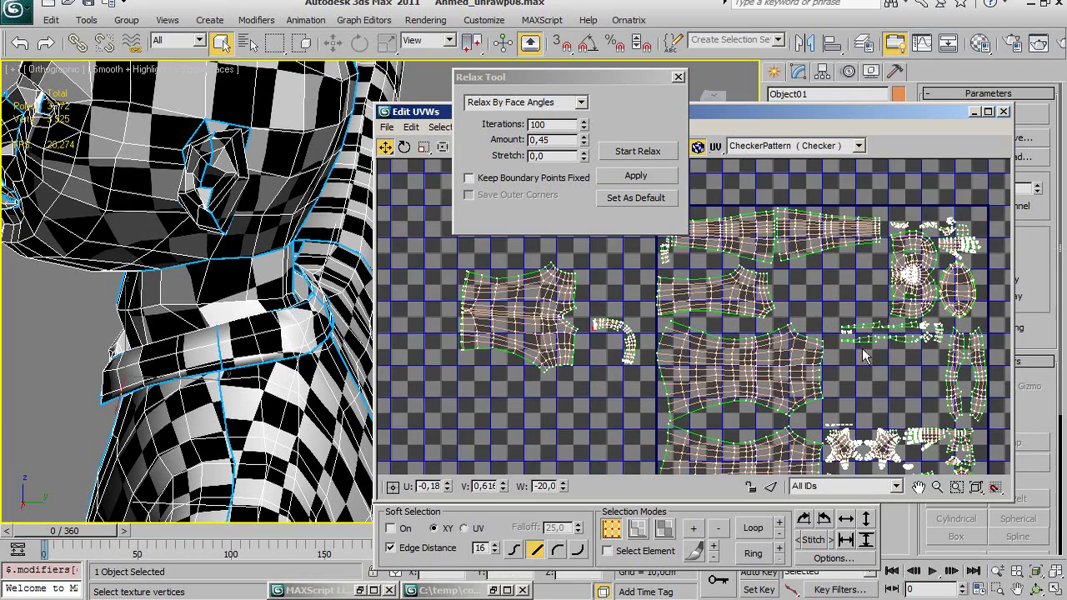
scroll(726, 346, "up", 1)
scroll(786, 354, "up", 2)
scroll(809, 350, "up", 1)
scroll(898, 332, "up", 2)
middle_click_drag(442, 359, 584, 346)
scroll(575, 346, "up", 2)
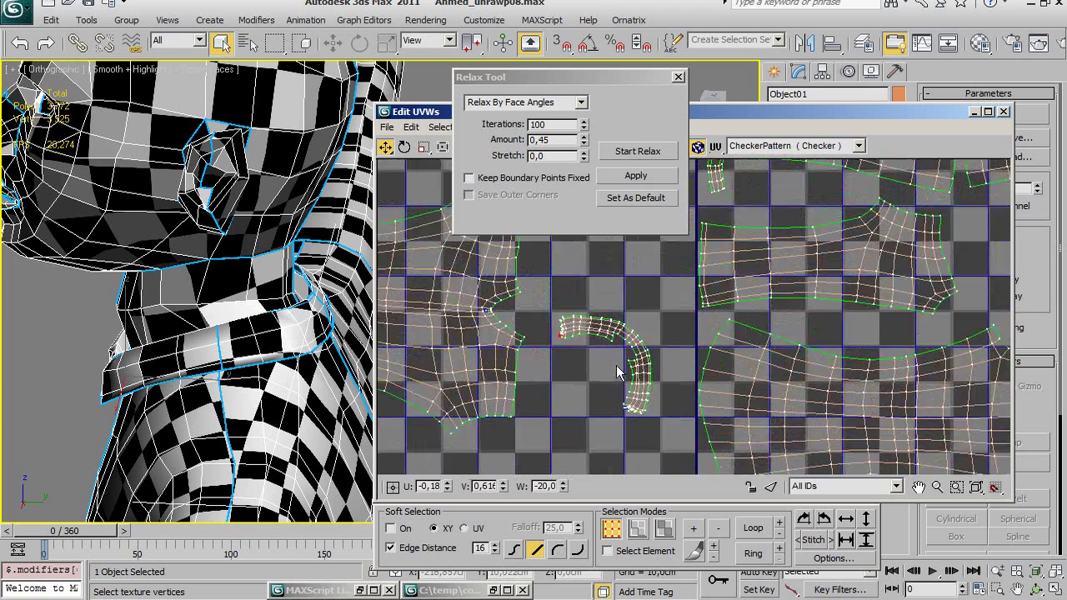
scroll(583, 346, "up", 1)
scroll(608, 346, "up", 2)
middle_click_drag(643, 387, 623, 355)
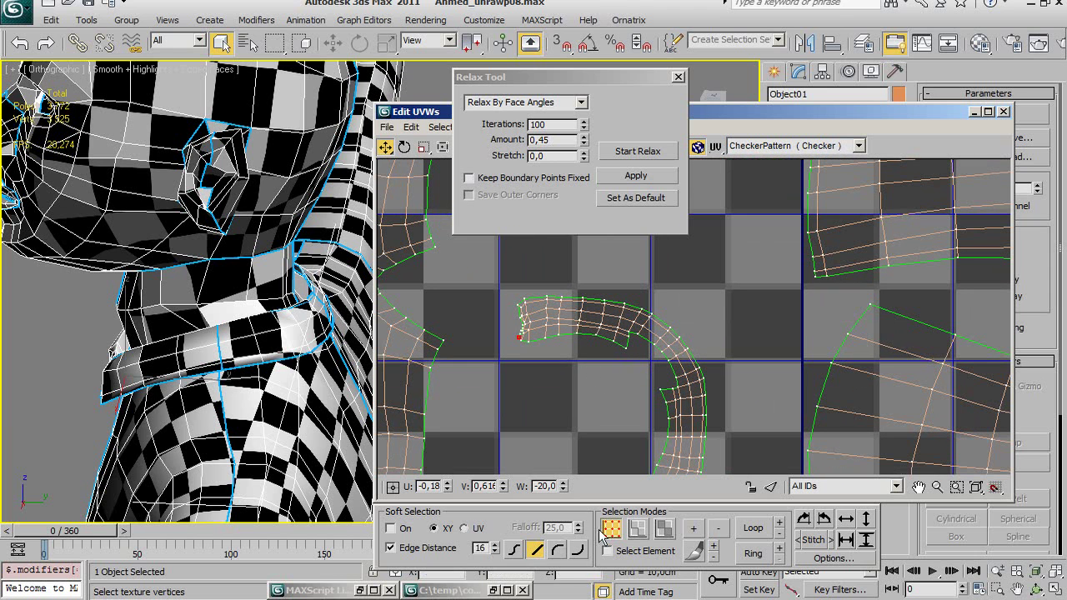
Select the whole collar shell, run one Relax By Face Angles pass, then clear the selection.
left_click(619, 551)
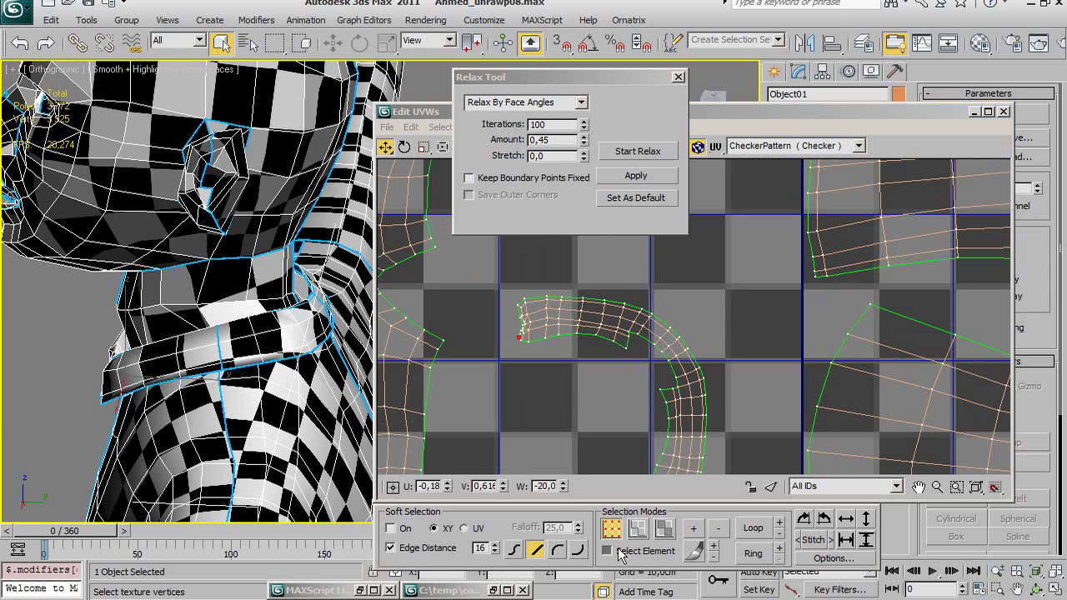
left_click(668, 345)
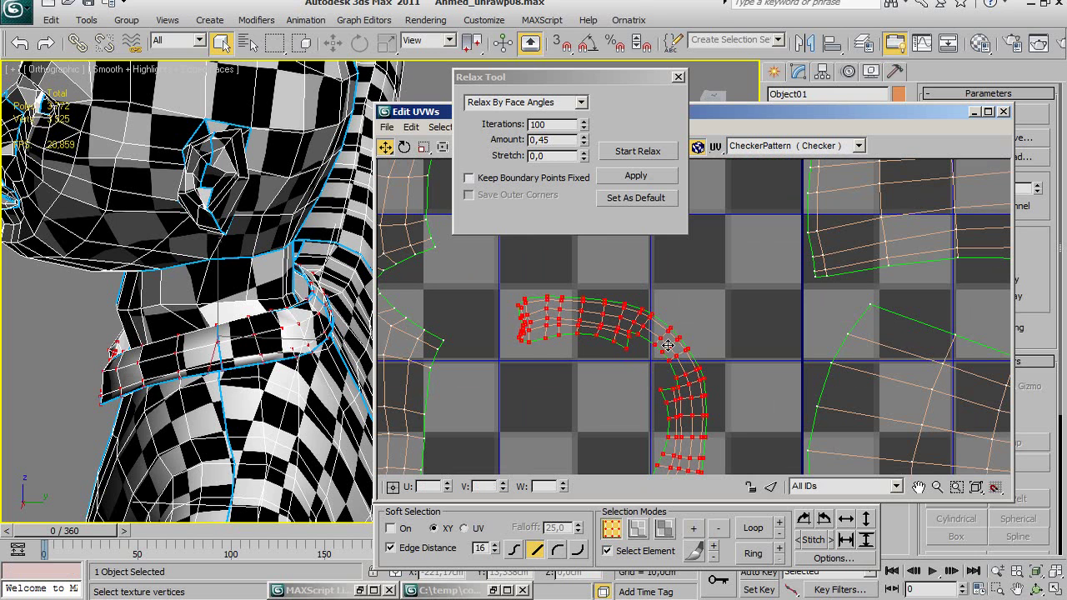
left_click(630, 151)
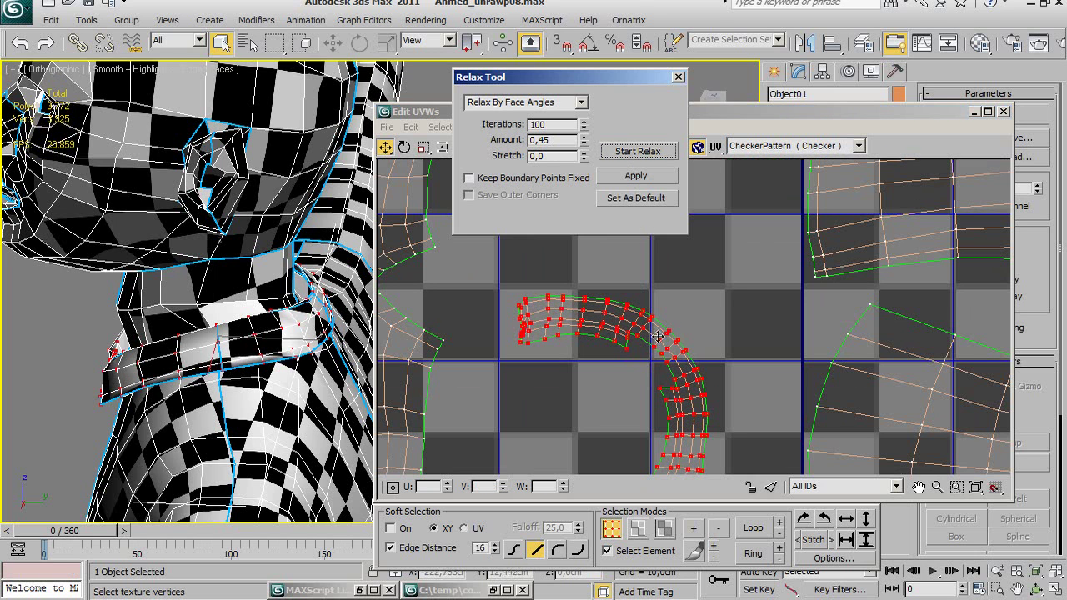
middle_click_drag(659, 336, 668, 286)
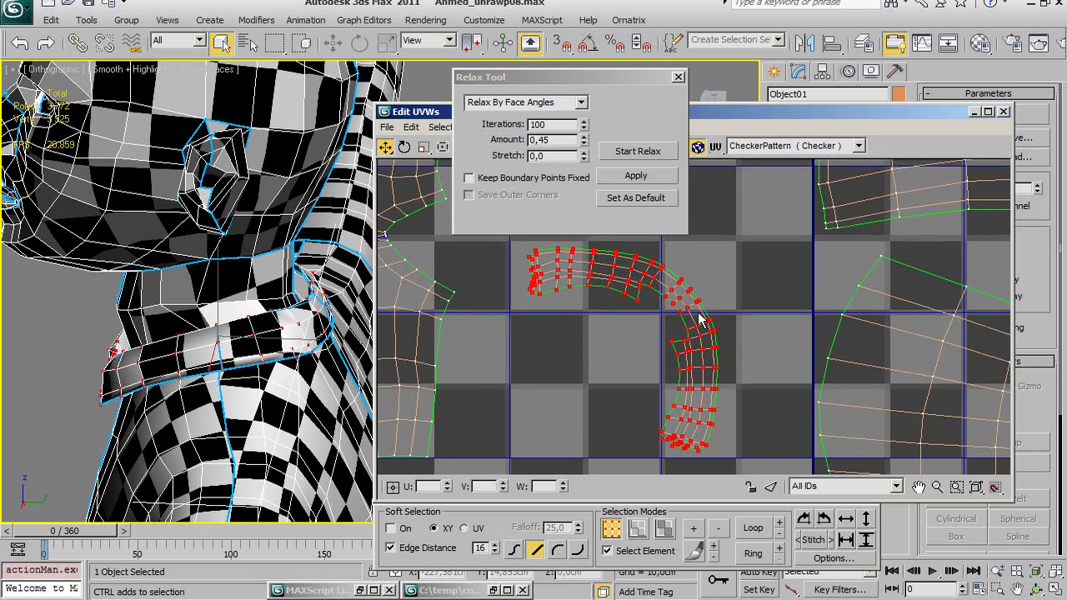
scroll(604, 346, "up", 3)
scroll(631, 426, "up", 3)
scroll(632, 426, "up", 2)
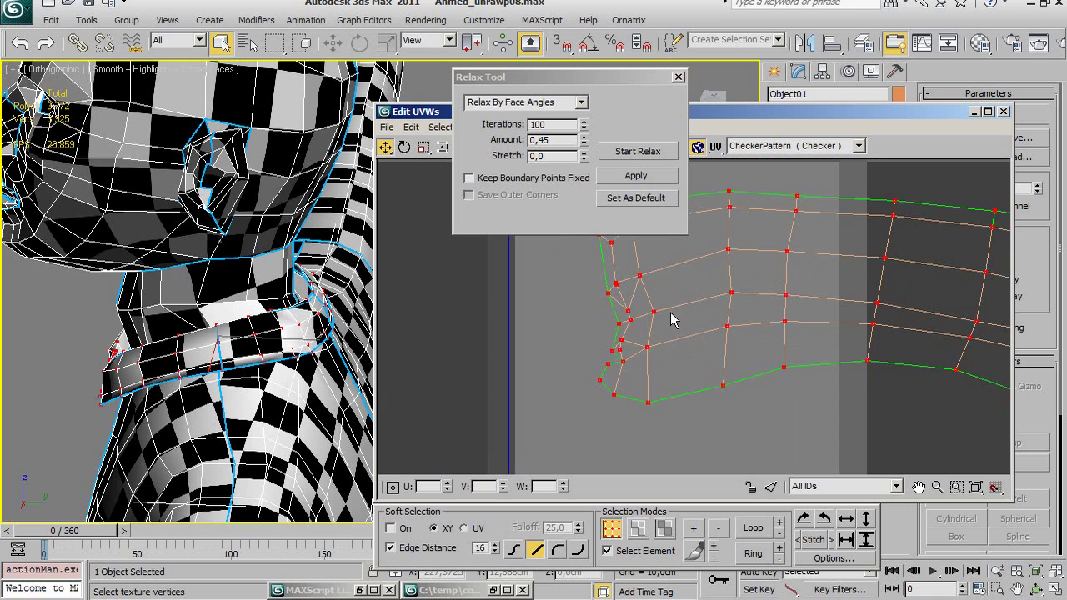
left_click(638, 151)
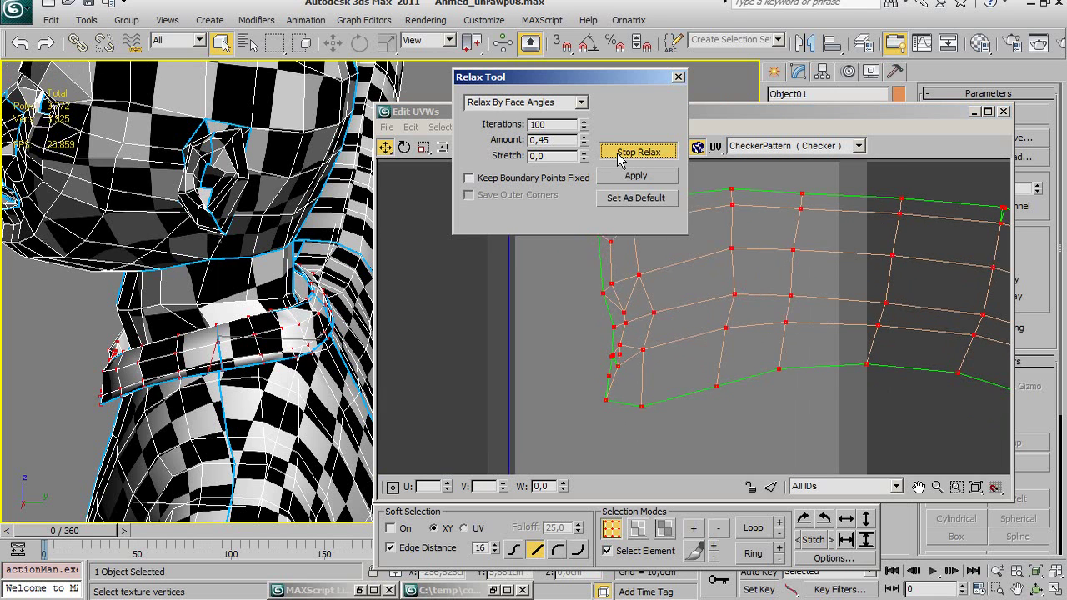
left_click(638, 151)
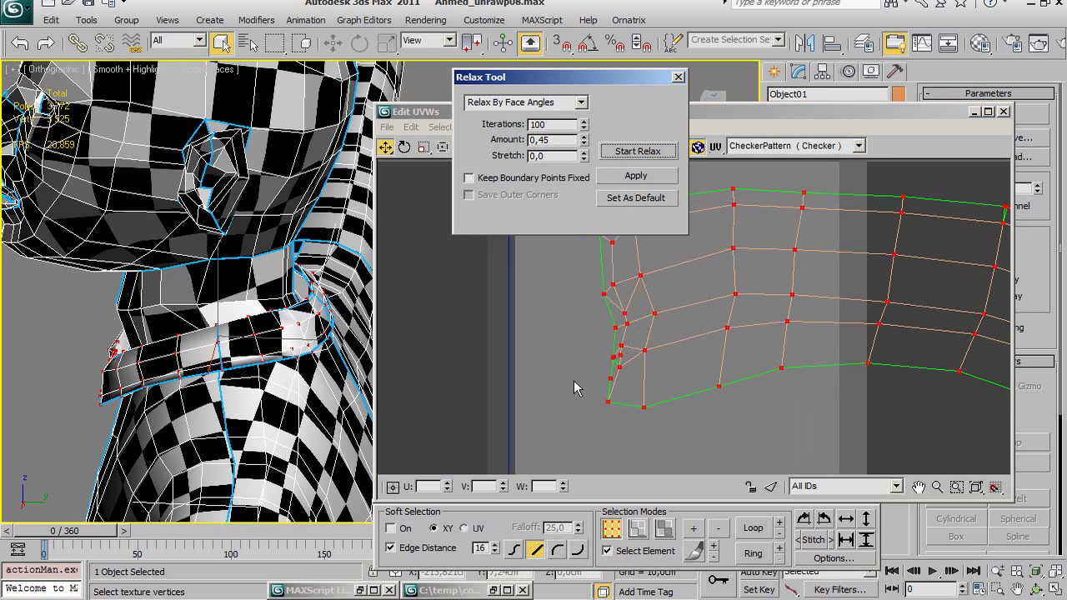
left_click(584, 377)
Undo an accidental collar shell move and drag a single vertex at its end.
scroll(617, 371, "up", 3)
scroll(667, 329, "up", 2)
left_click(662, 305)
left_click_drag(662, 305, 654, 320)
key("ctrl+z")
key("ctrl+z")
left_click(608, 551)
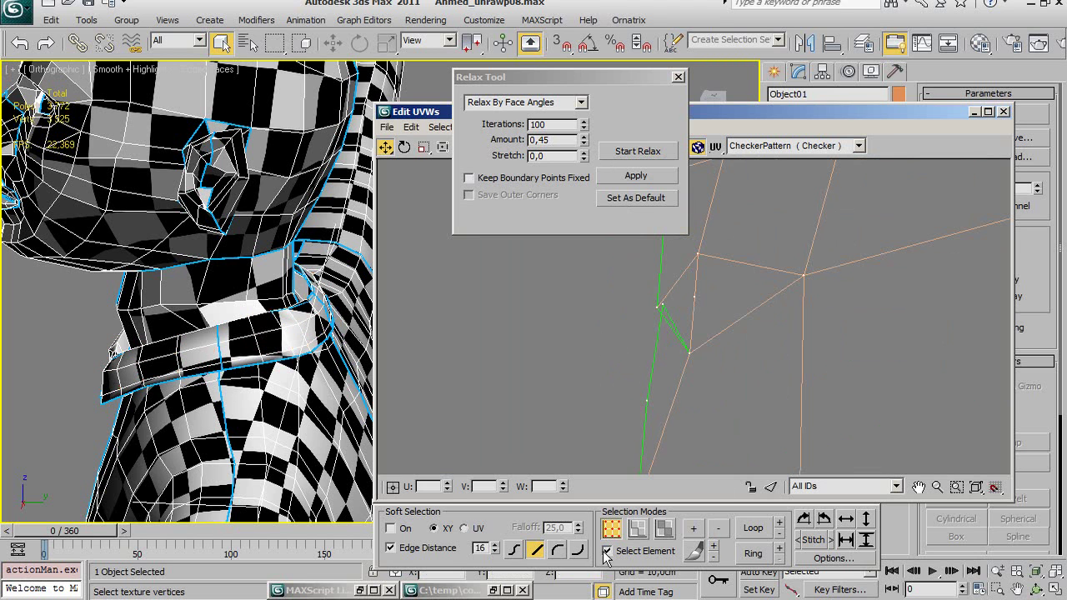
mouse_move(663, 304)
left_mouse_down()
mouse_move(643, 317)
mouse_move(670, 294)
mouse_move(652, 316)
left_mouse_up()
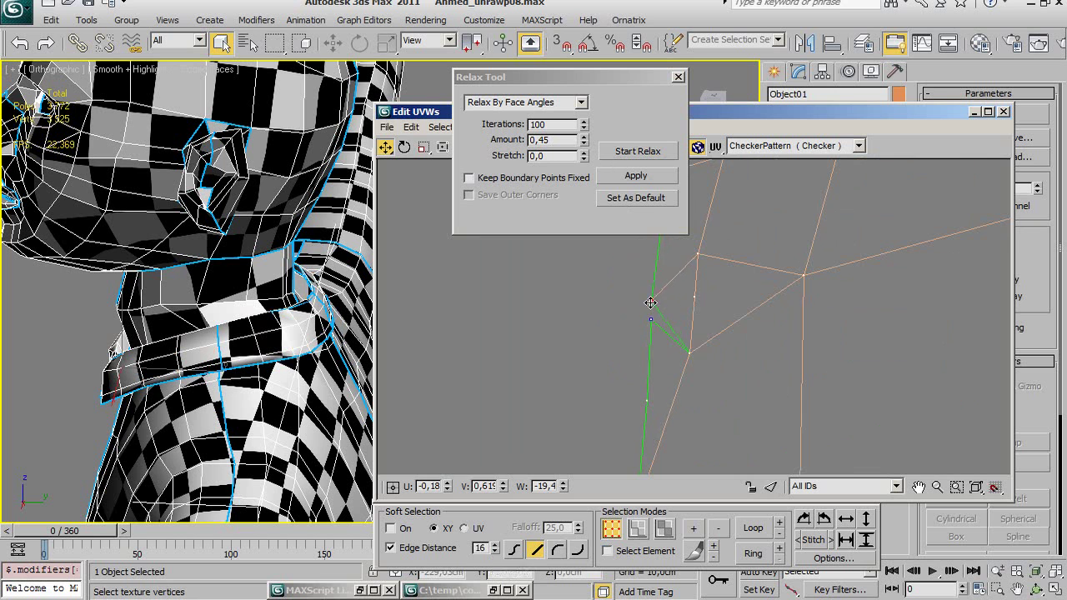
Reframe the view on the collar shell's tangled end with the Select tool active.
scroll(837, 331, "down", 3)
mouse_move(837, 331)
middle_mouse_down()
mouse_move(781, 321)
mouse_move(726, 336)
mouse_move(696, 286)
middle_mouse_up()
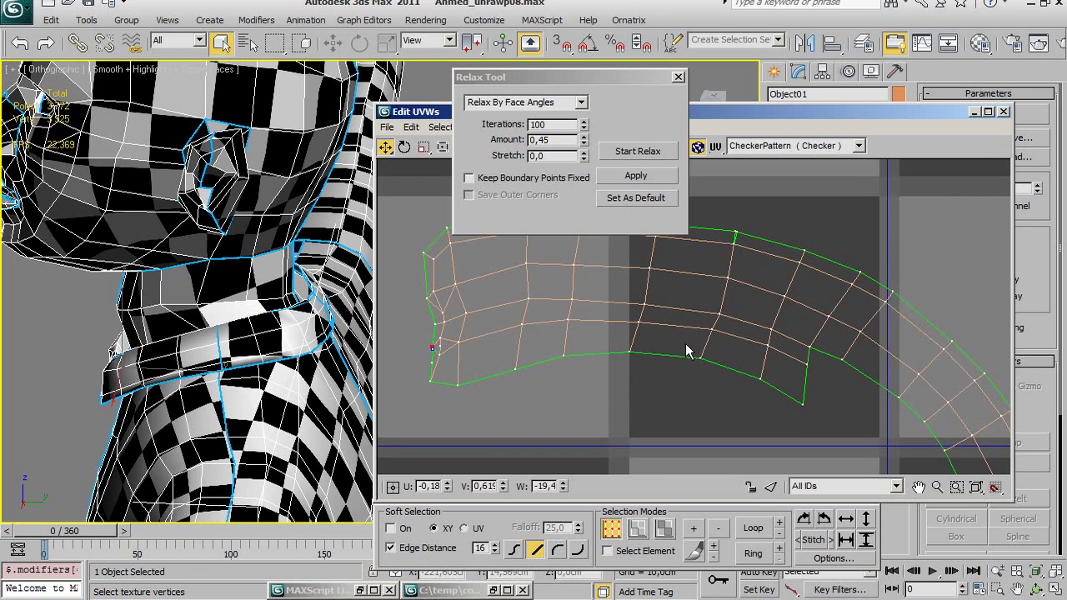
scroll(706, 322, "down", 3)
mouse_move(706, 322)
middle_mouse_down()
mouse_move(771, 384)
mouse_move(749, 404)
middle_mouse_up()
scroll(749, 404, "up", 3)
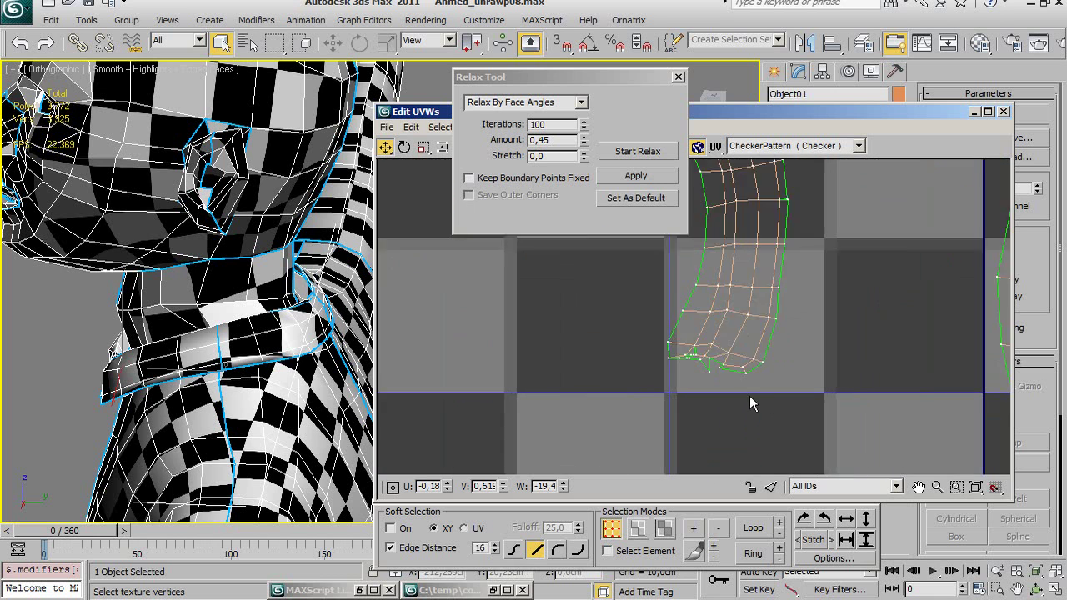
scroll(750, 403, "up", 2)
scroll(693, 381, "up", 2)
scroll(746, 407, "up", 2)
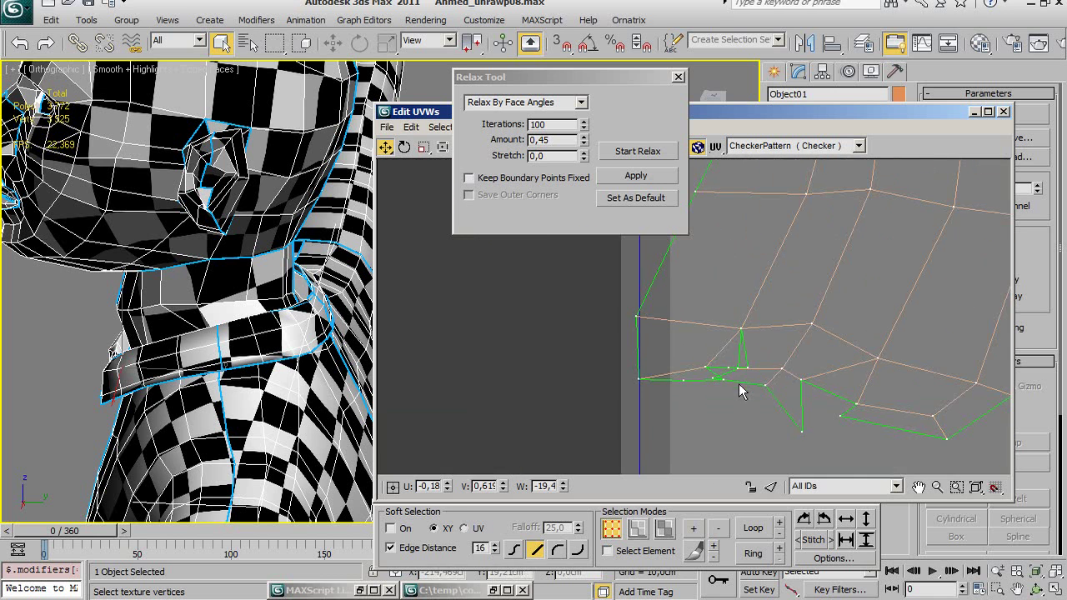
key("q")
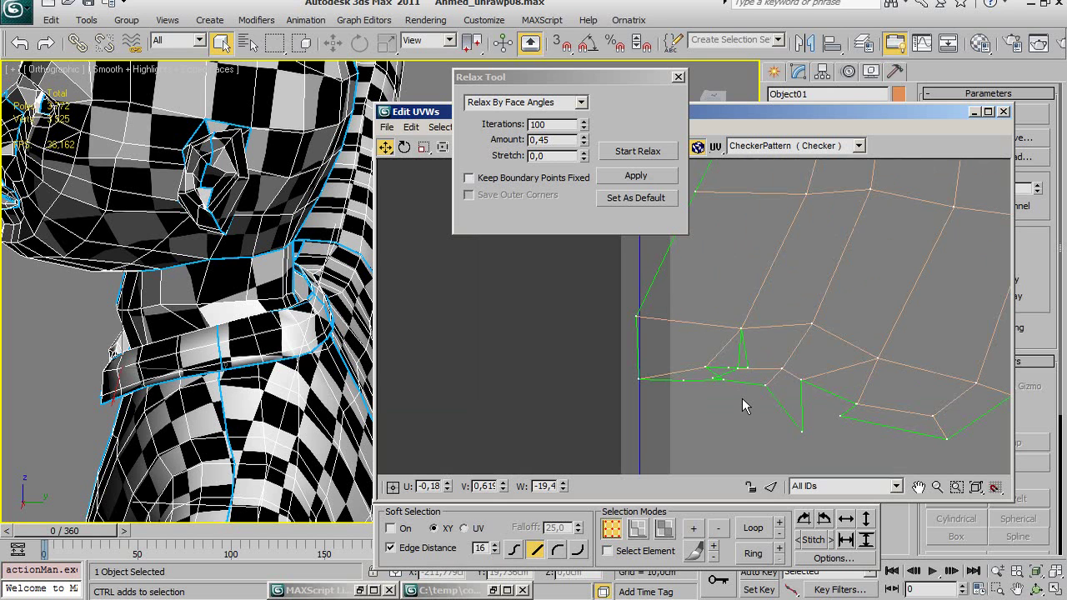
middle_click_drag(707, 362, 782, 432)
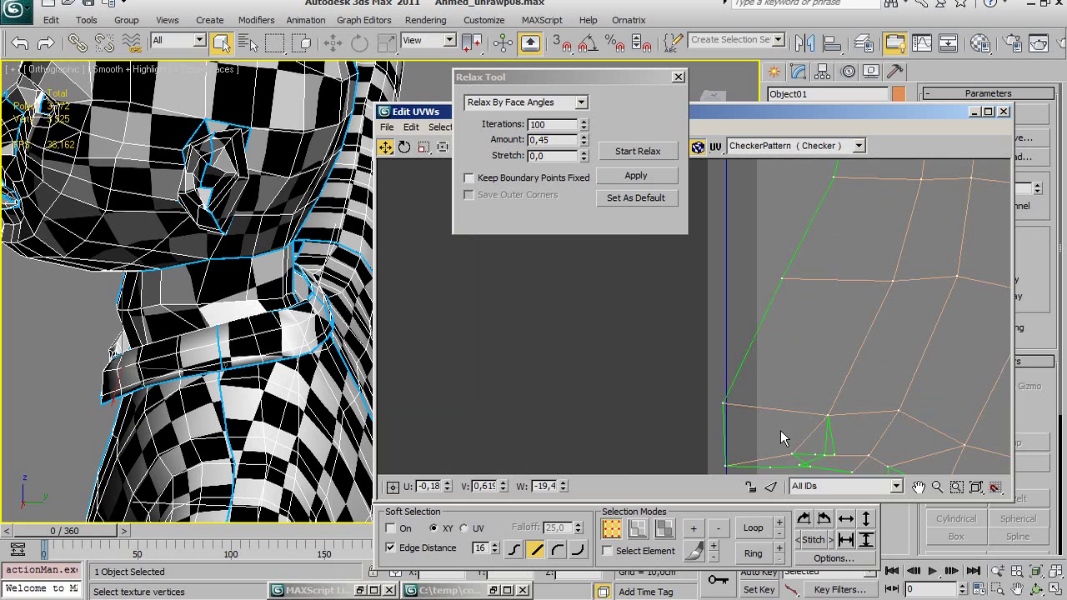
Pick a single corner vertex at the collar shell's narrow end.
key("ctrl+a")
left_click(780, 430)
key("ctrl+a")
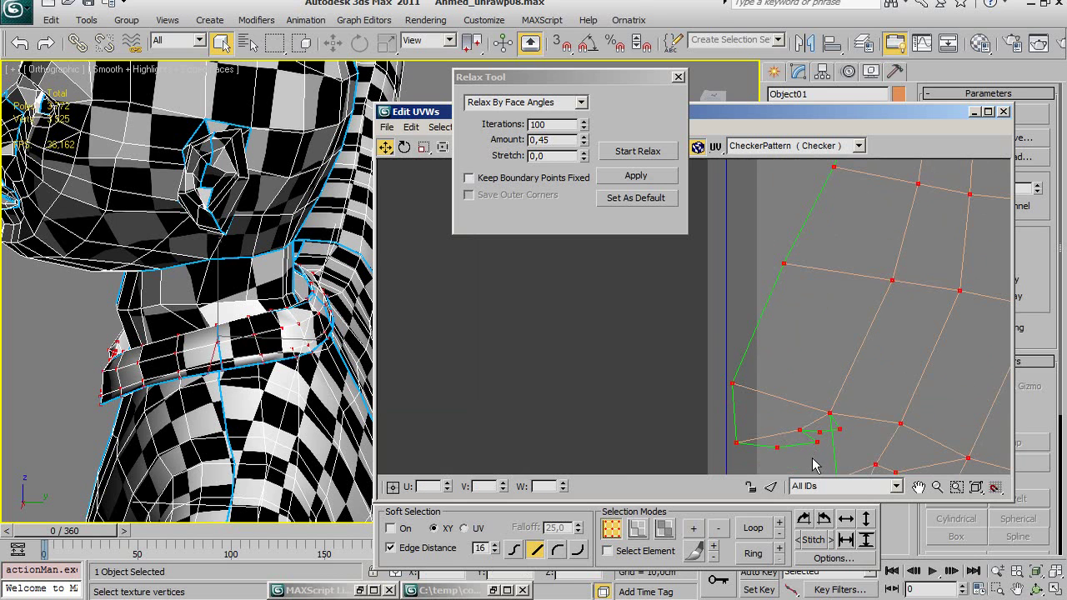
left_click(822, 381)
scroll(817, 396, "down", 2)
scroll(753, 381, "up", 2)
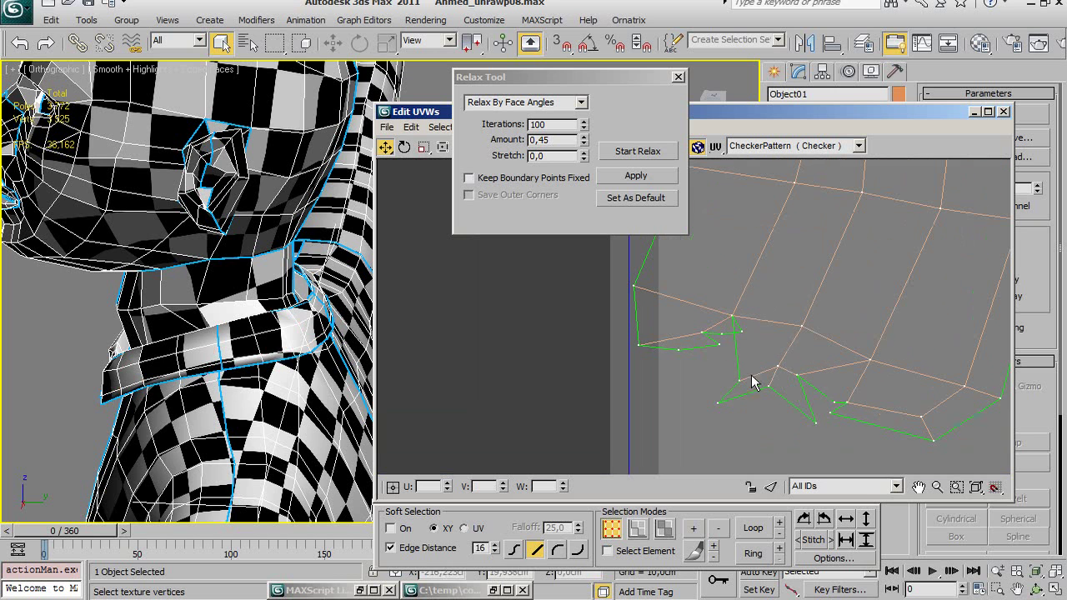
left_click(739, 380)
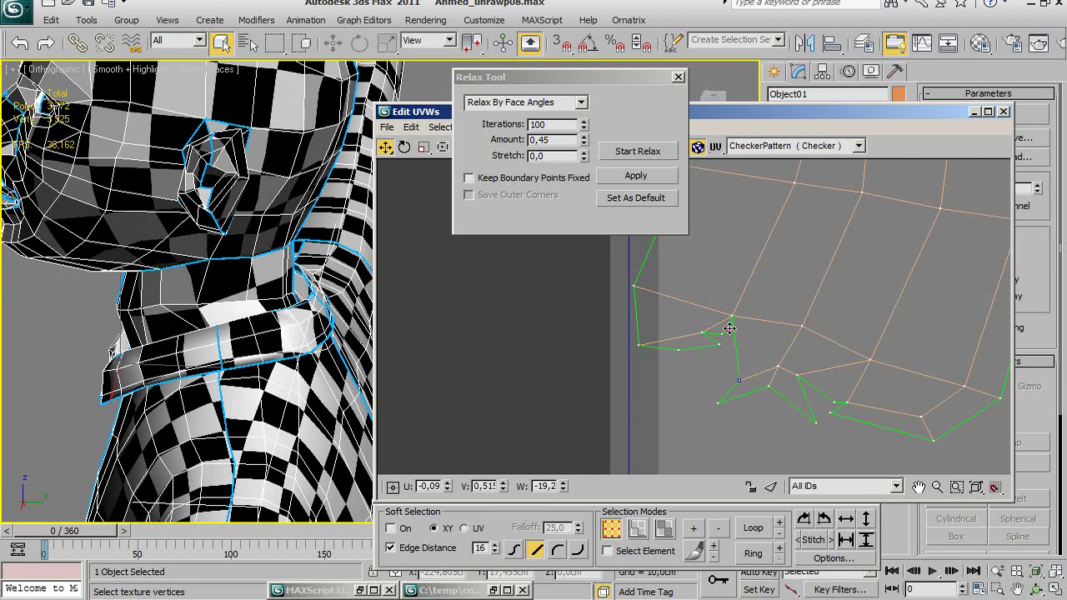
scroll(737, 351, "down", 2)
scroll(742, 366, "down", 2)
scroll(757, 376, "down", 2)
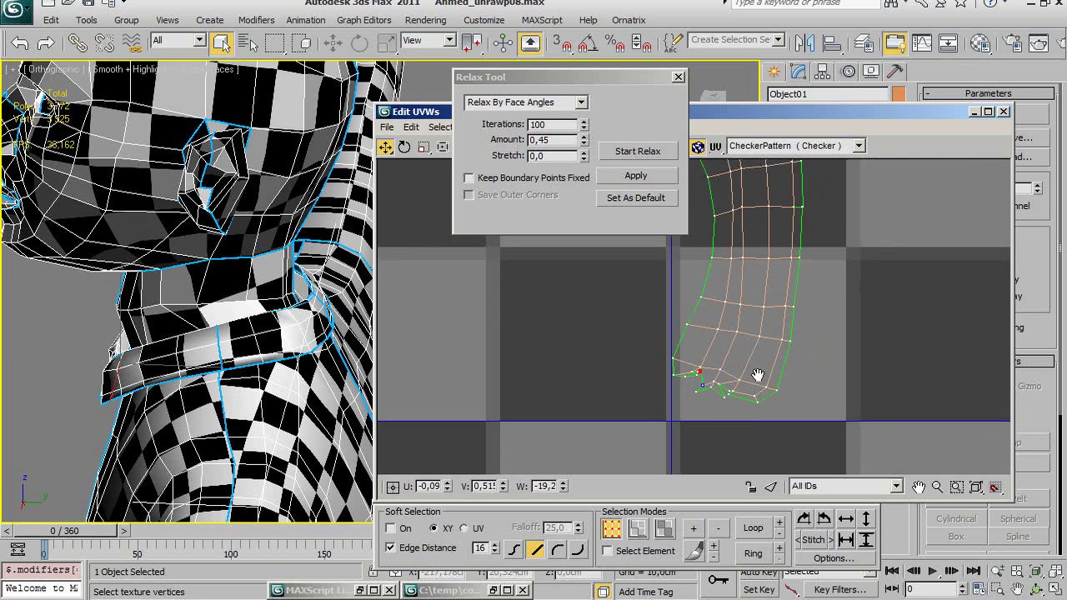
scroll(767, 398, "down", 2)
scroll(775, 404, "up", 1)
scroll(751, 413, "up", 1)
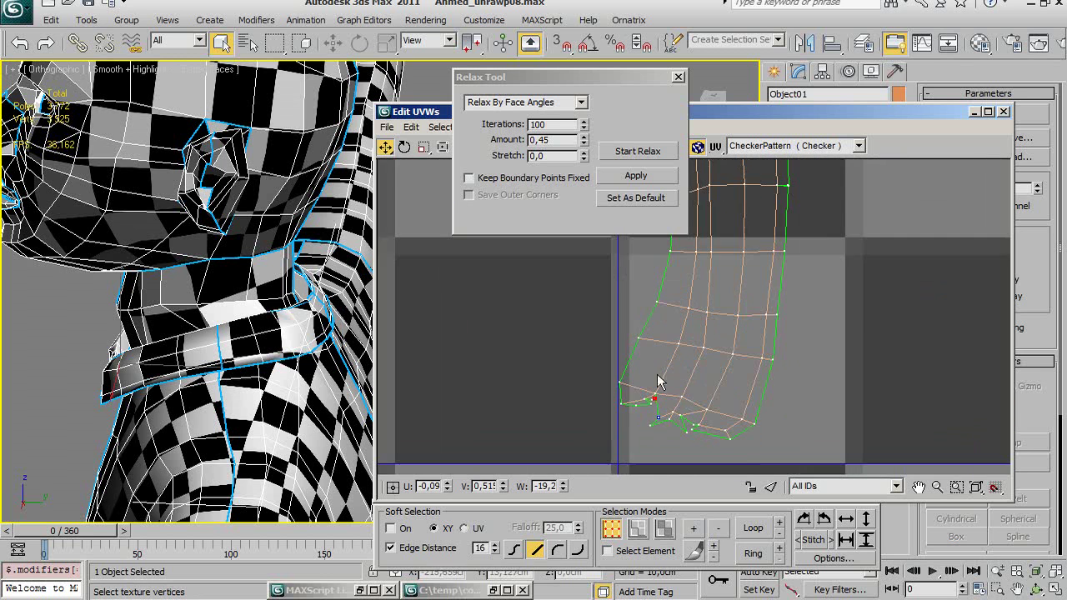
scroll(728, 420, "up", 2)
scroll(730, 424, "down", 2)
scroll(816, 387, "down", 2)
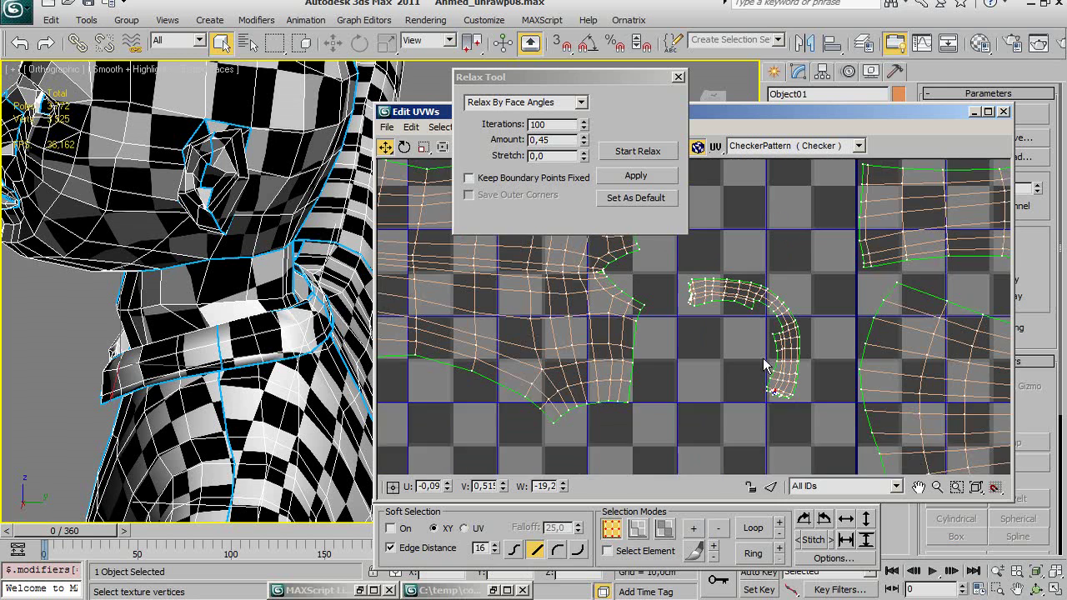
scroll(743, 377, "down", 2)
scroll(680, 300, "down", 1)
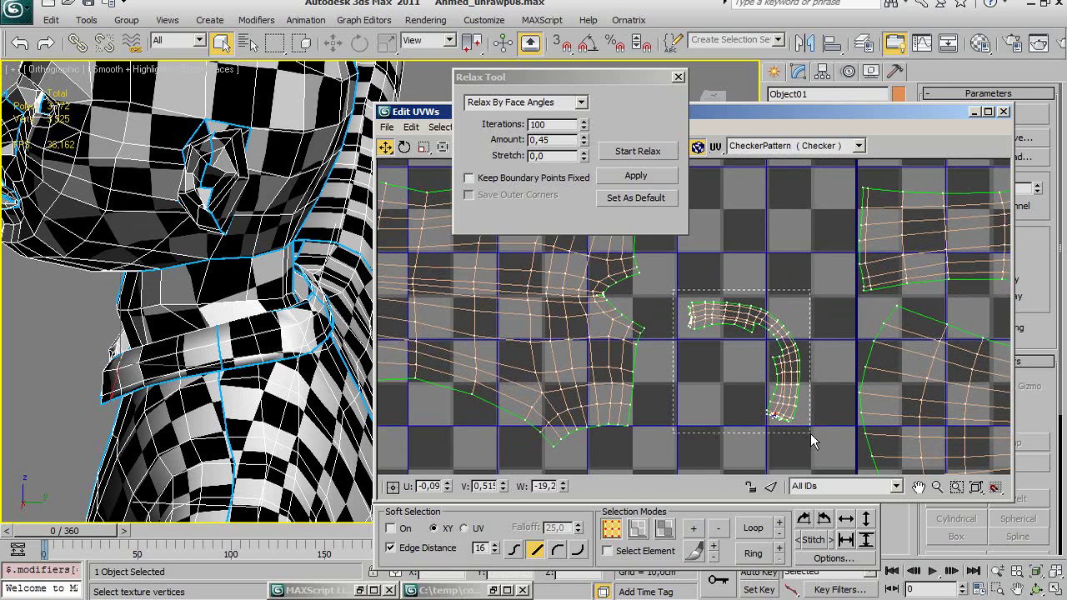
Select the collar shell's vertices, then deselect the vertices at both ends.
left_click_drag(678, 295, 812, 446)
middle_click_drag(785, 408, 742, 388)
scroll(741, 387, "up", 2)
scroll(738, 376, "up", 2)
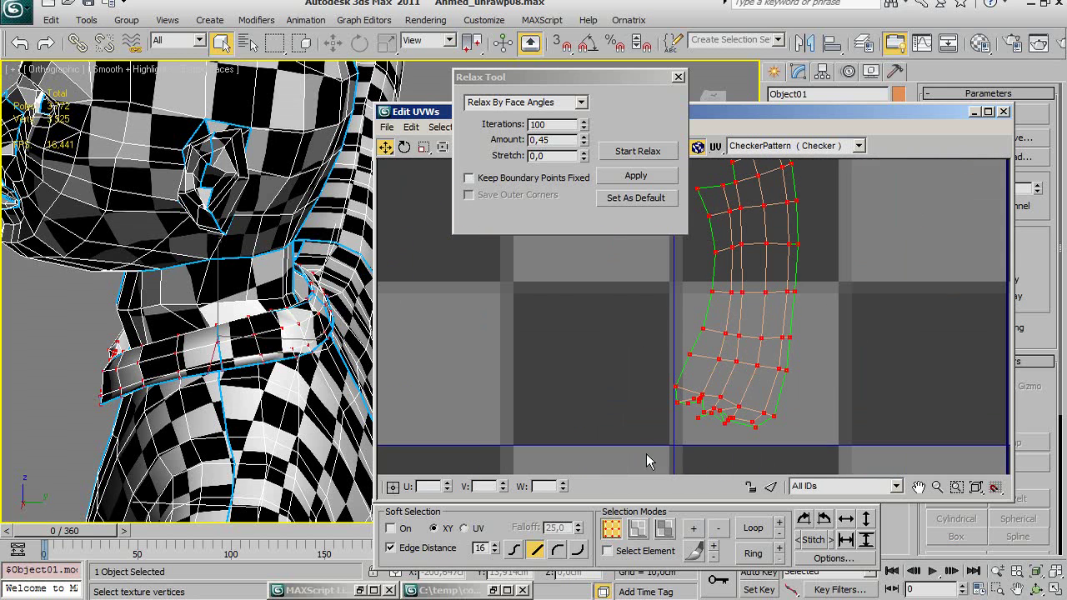
left_click_drag(654, 446, 794, 390)
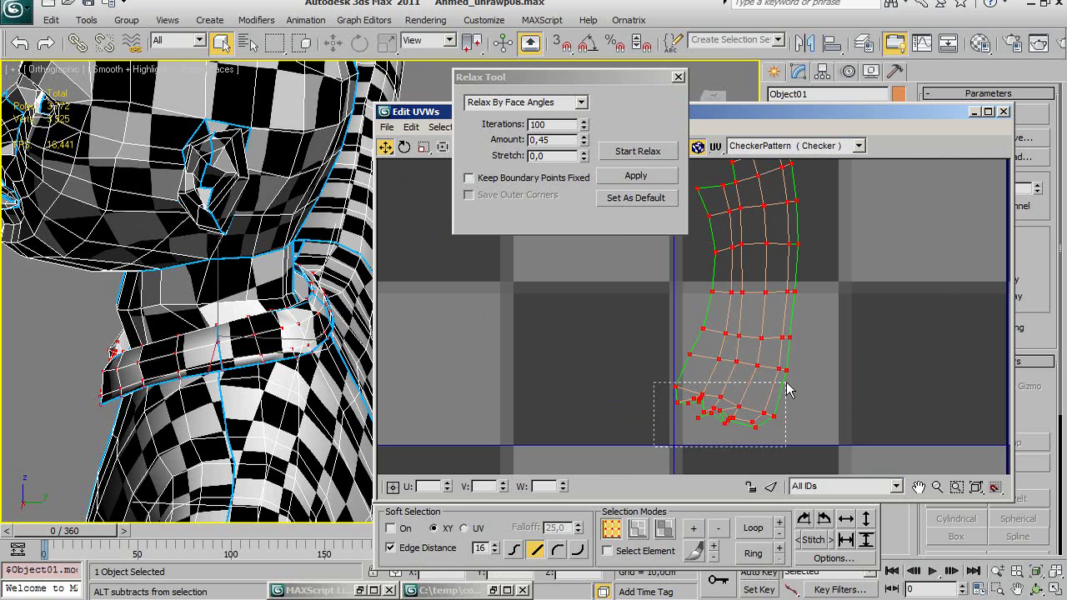
scroll(784, 398, "down", 2)
scroll(781, 394, "down", 2)
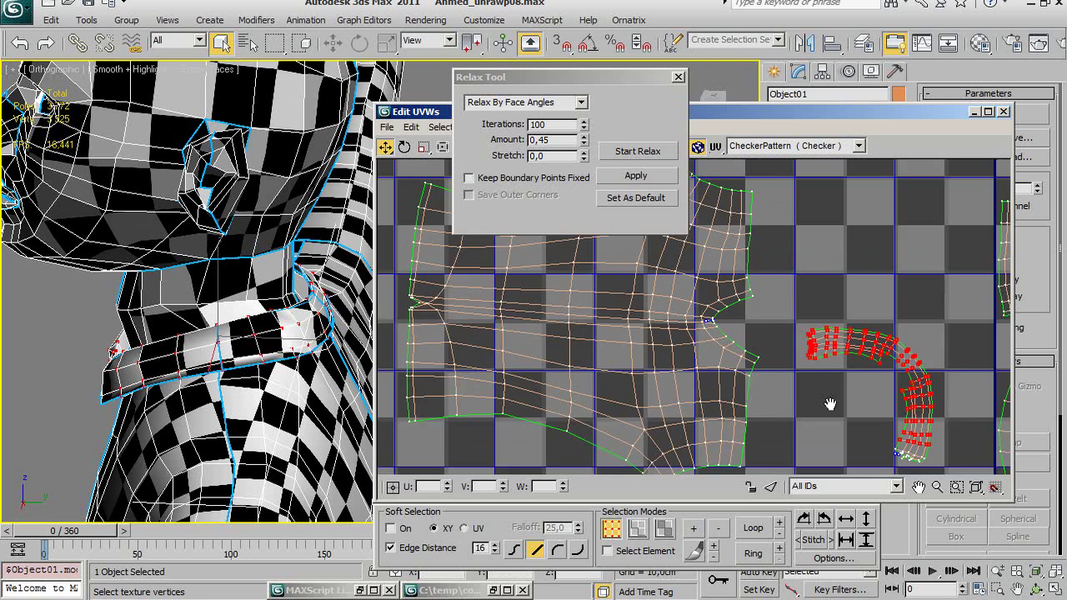
scroll(784, 393, "up", 2)
middle_click_drag(784, 393, 787, 391)
scroll(784, 396, "up", 2)
left_click_drag(727, 207, 789, 339)
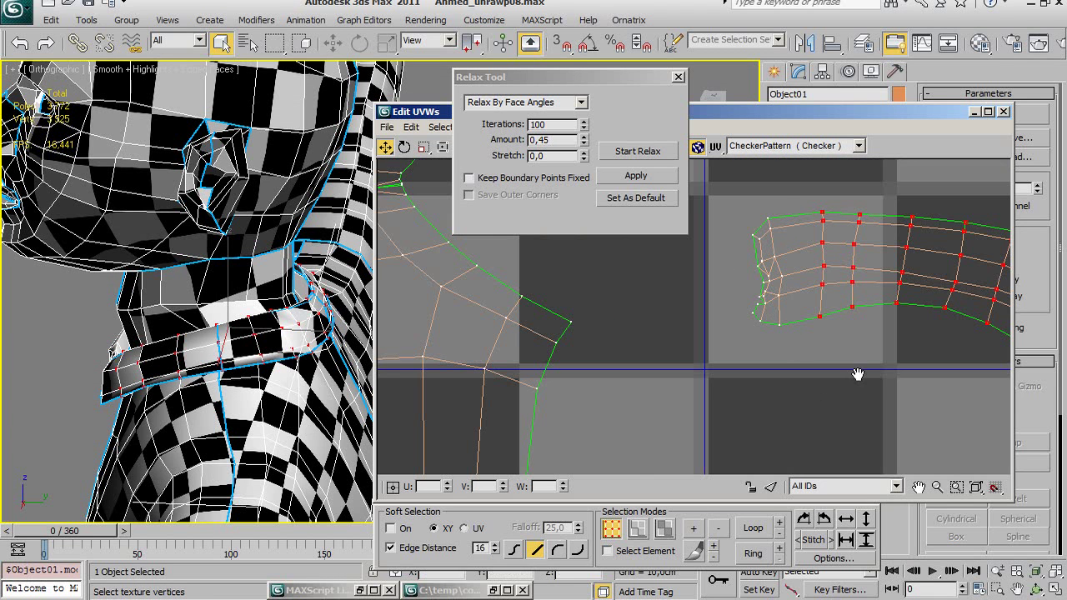
scroll(841, 373, "down", 2)
mouse_move(840, 374)
middle_mouse_down()
mouse_move(845, 353)
mouse_move(794, 295)
middle_mouse_up()
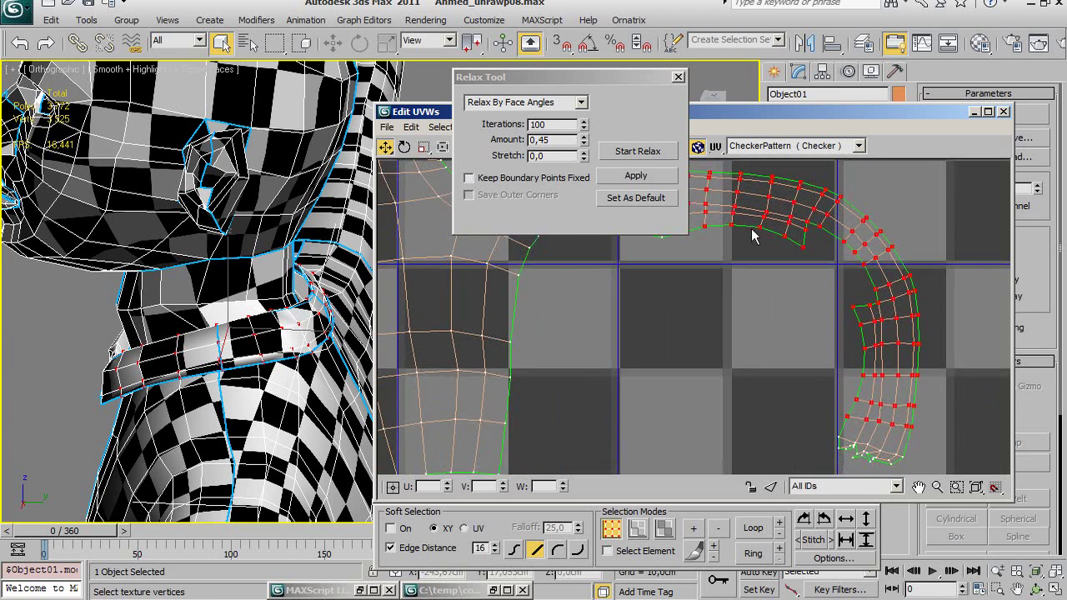
Relax the selected middle of the collar, then inspect the relaxed shell's lower end.
left_click(656, 153)
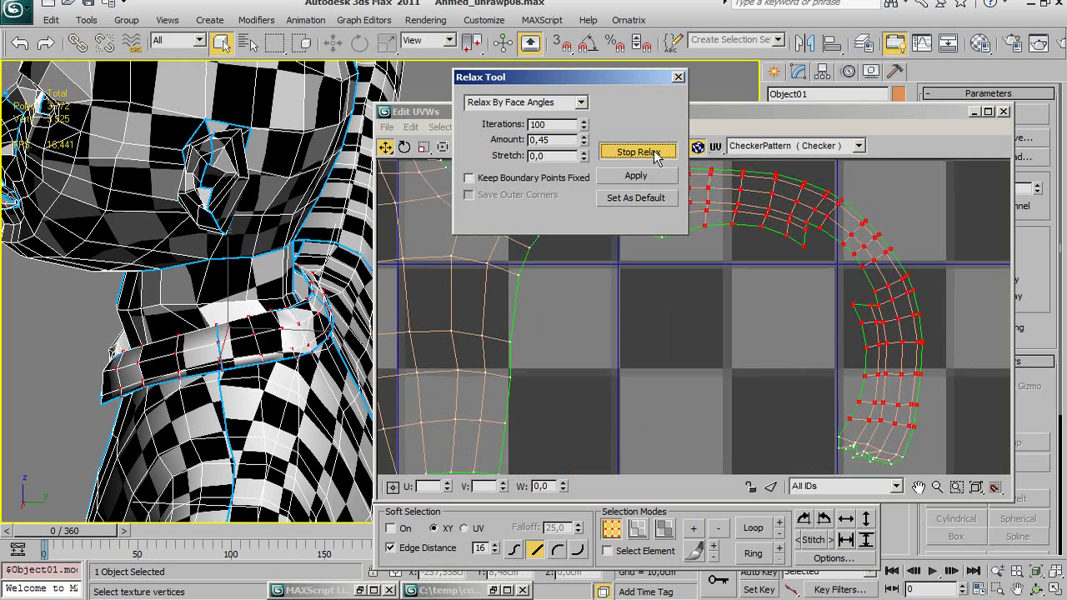
left_click(780, 369)
scroll(781, 369, "down", 1)
mouse_move(780, 368)
middle_mouse_down()
mouse_move(818, 420)
mouse_move(709, 408)
middle_mouse_up()
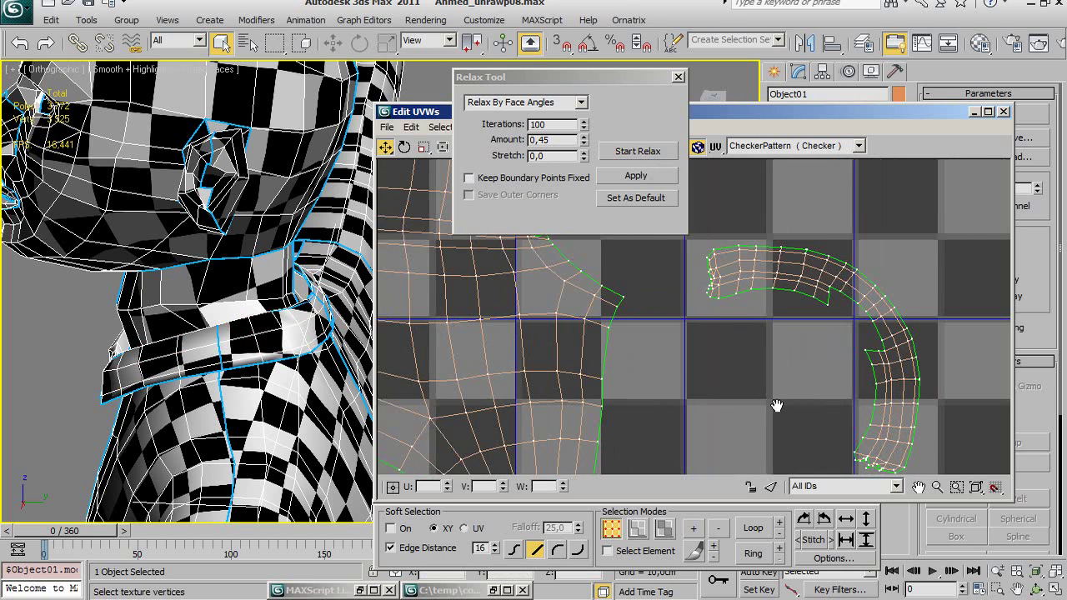
scroll(783, 409, "up", 1)
middle_click_drag(784, 409, 863, 286)
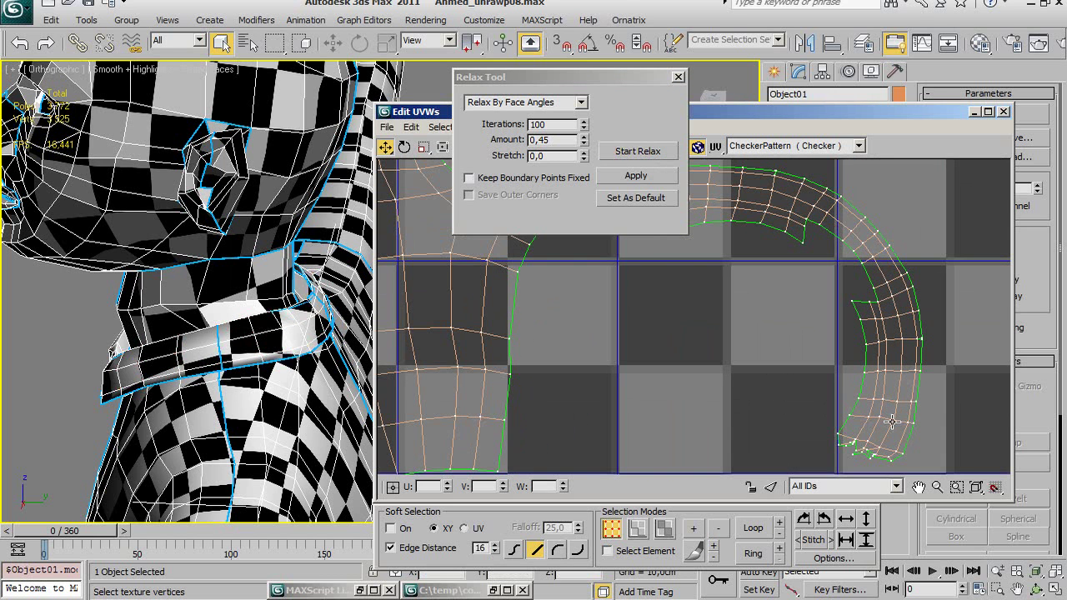
scroll(875, 459, "up", 1)
Zoom out to show the collar alongside the other clothing UV shells.
scroll(867, 450, "up", 2)
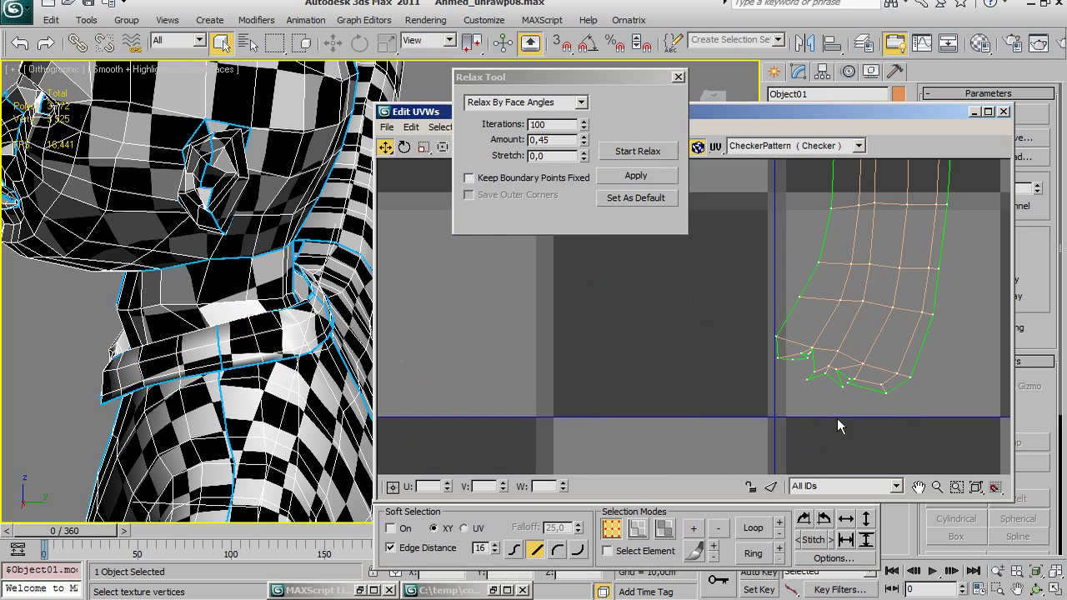
scroll(834, 400, "up", 1)
scroll(805, 379, "up", 1)
scroll(805, 374, "up", 1)
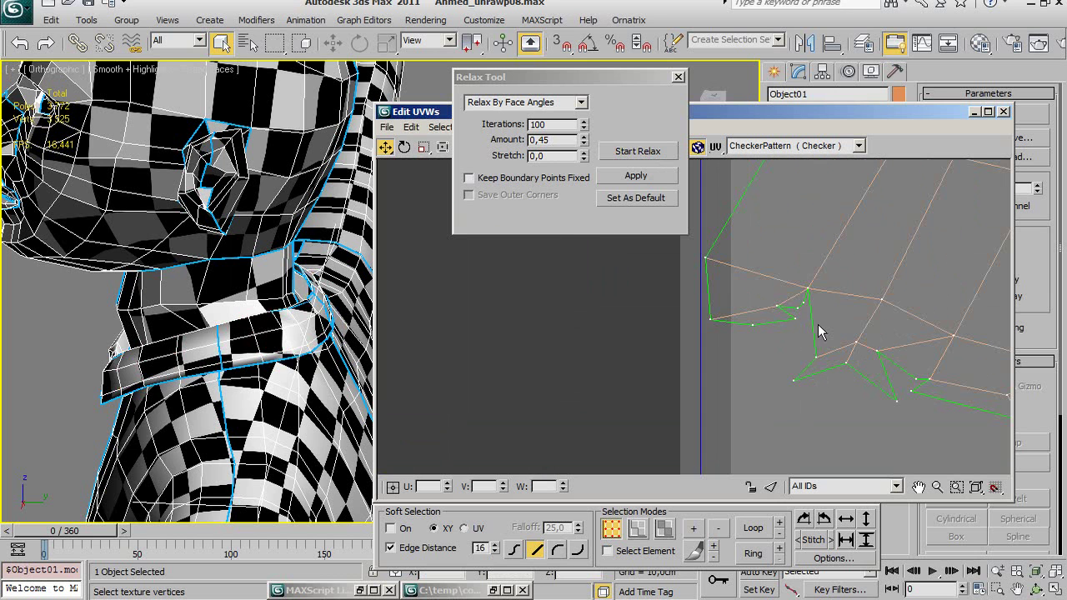
scroll(801, 356, "down", 1)
scroll(785, 384, "down", 2)
scroll(800, 409, "down", 2)
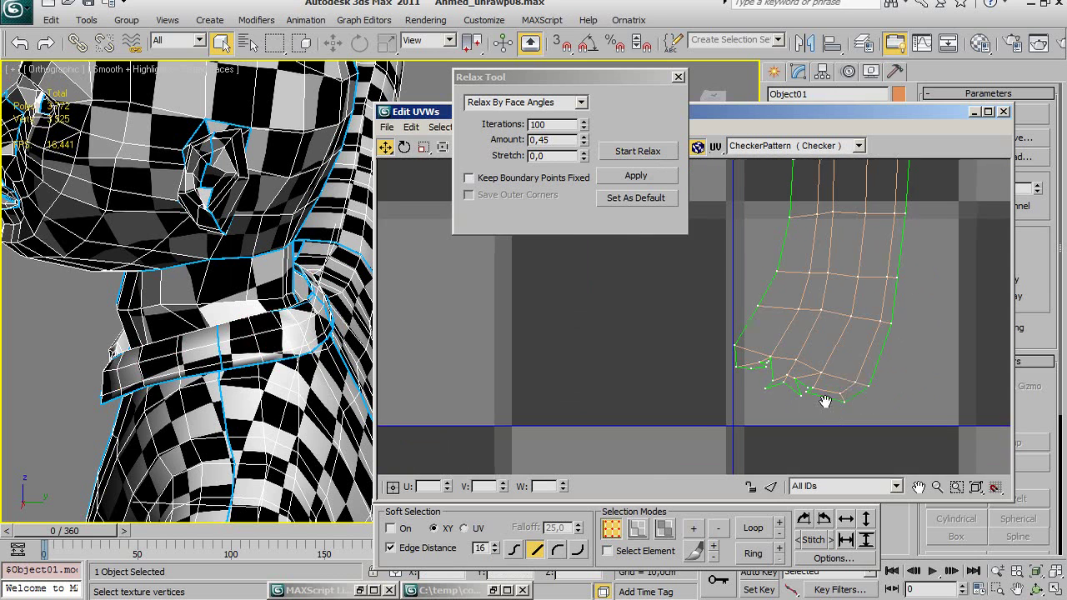
scroll(817, 429, "down", 1)
scroll(817, 428, "down", 1)
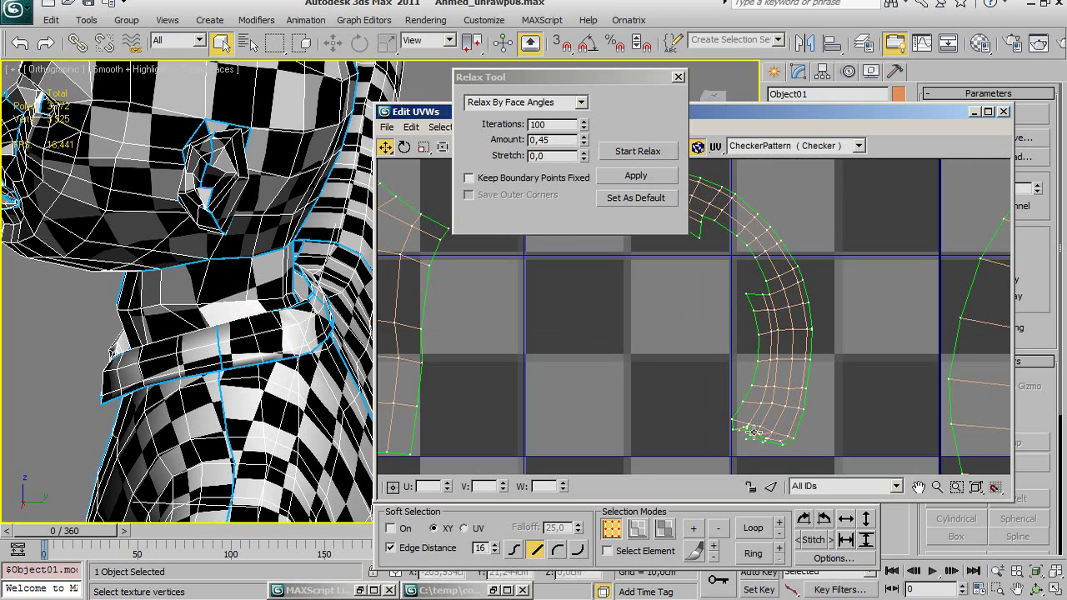
scroll(811, 377, "down", 3)
scroll(765, 392, "down", 1)
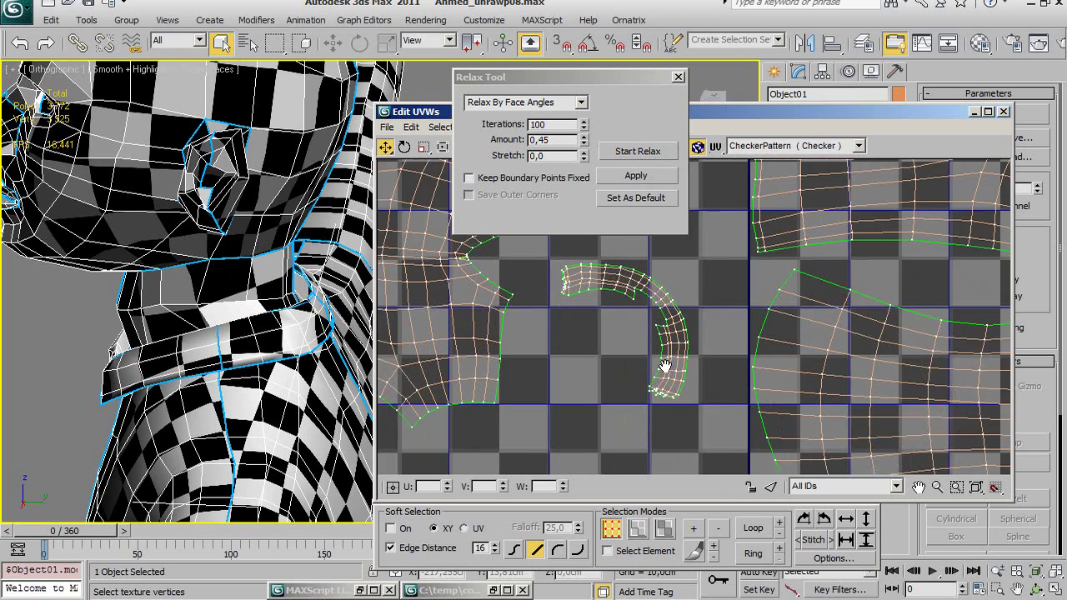
scroll(743, 373, "down", 1)
scroll(745, 372, "down", 1)
scroll(739, 388, "down", 1)
scroll(733, 403, "down", 1)
scroll(727, 419, "down", 1)
middle_click_drag(727, 419, 747, 385)
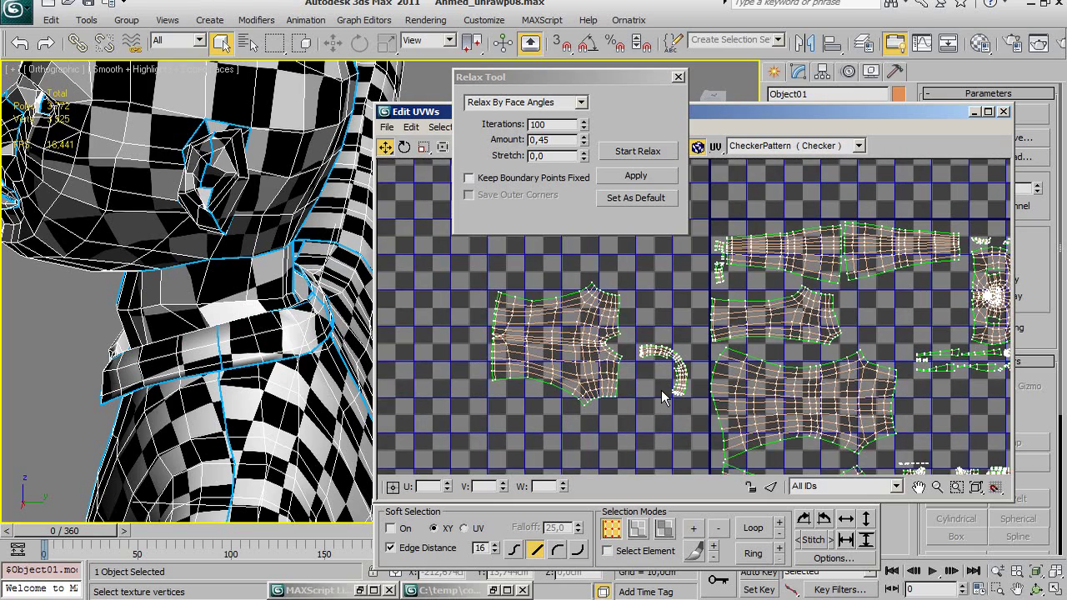
middle_click_drag(675, 372, 741, 415)
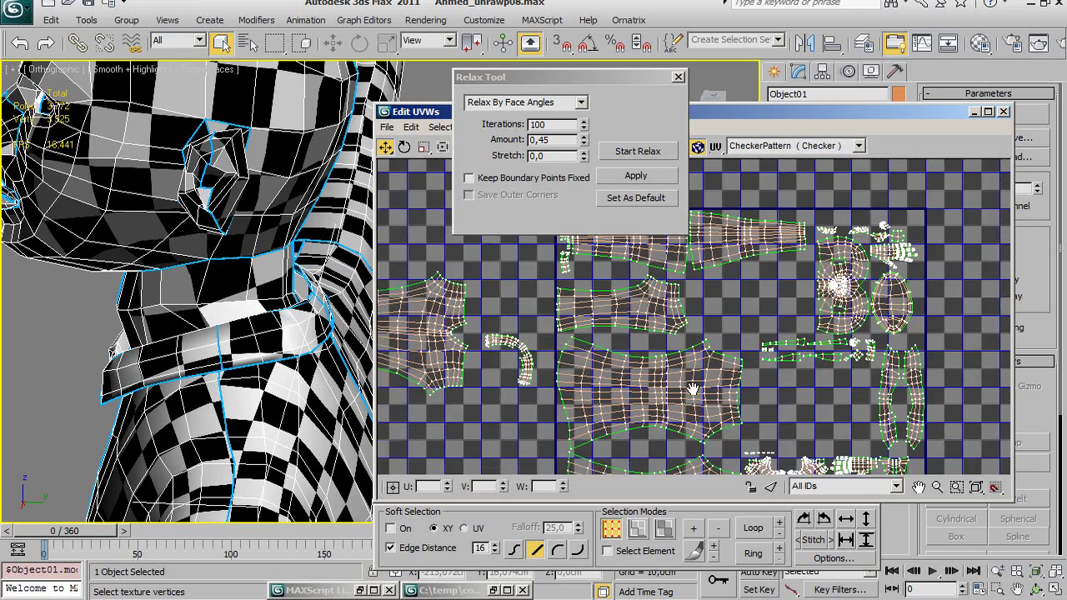
Zoom in and centre the view on the shirt piece's shoulder area.
scroll(744, 414, "up", 1)
scroll(752, 410, "up", 1)
scroll(762, 407, "up", 2)
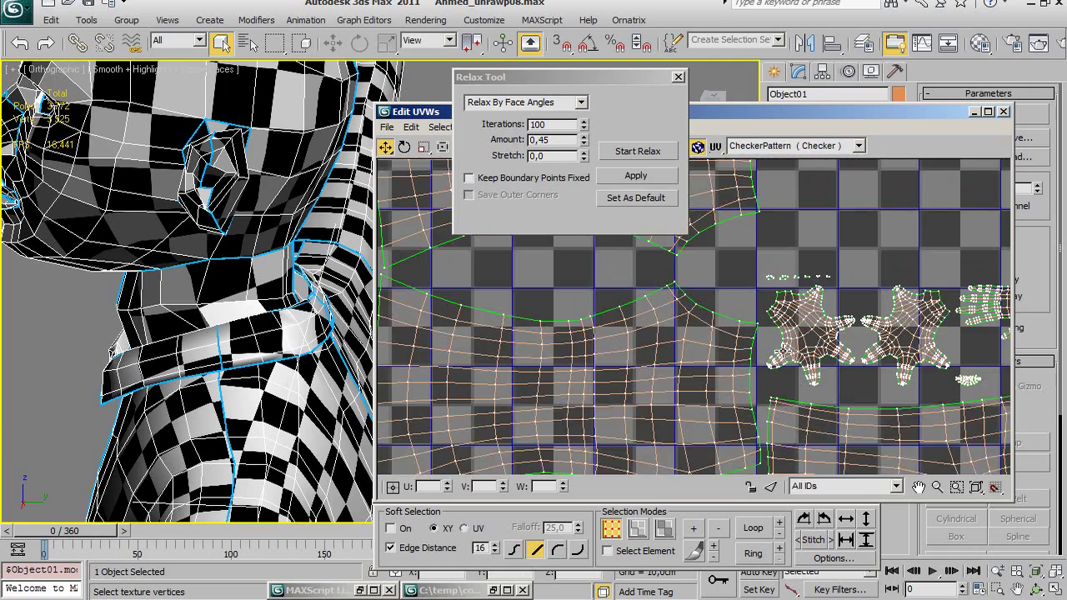
scroll(772, 403, "up", 1)
middle_click_drag(778, 402, 753, 407)
mouse_move(820, 320)
middle_mouse_down()
mouse_move(850, 279)
mouse_move(836, 338)
mouse_move(814, 310)
middle_mouse_up()
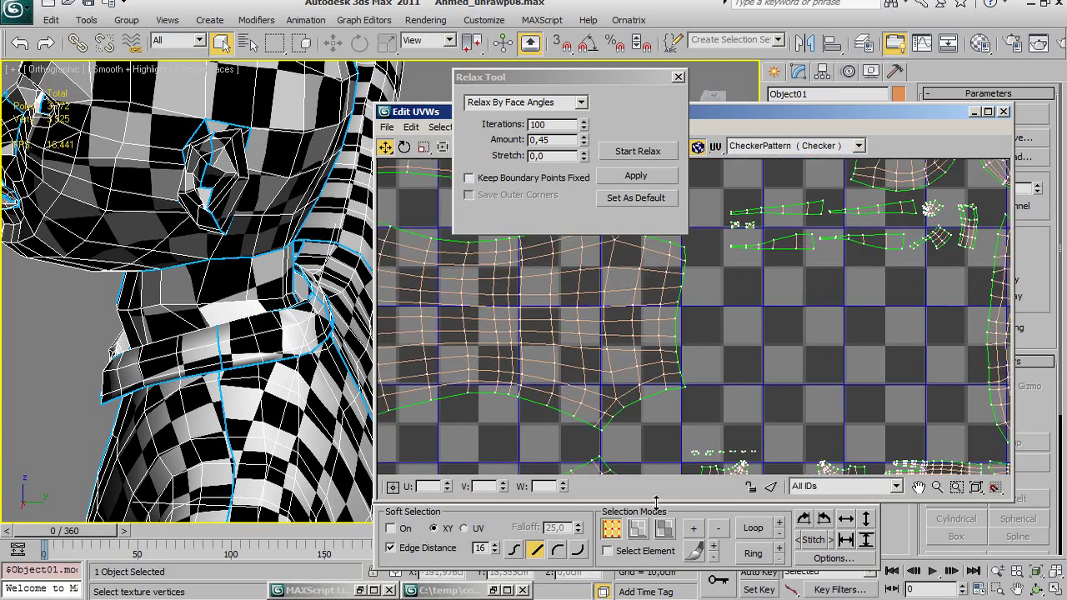
In Edge mode, select the first two shoulder seam edges on the shirt island.
left_click(643, 529)
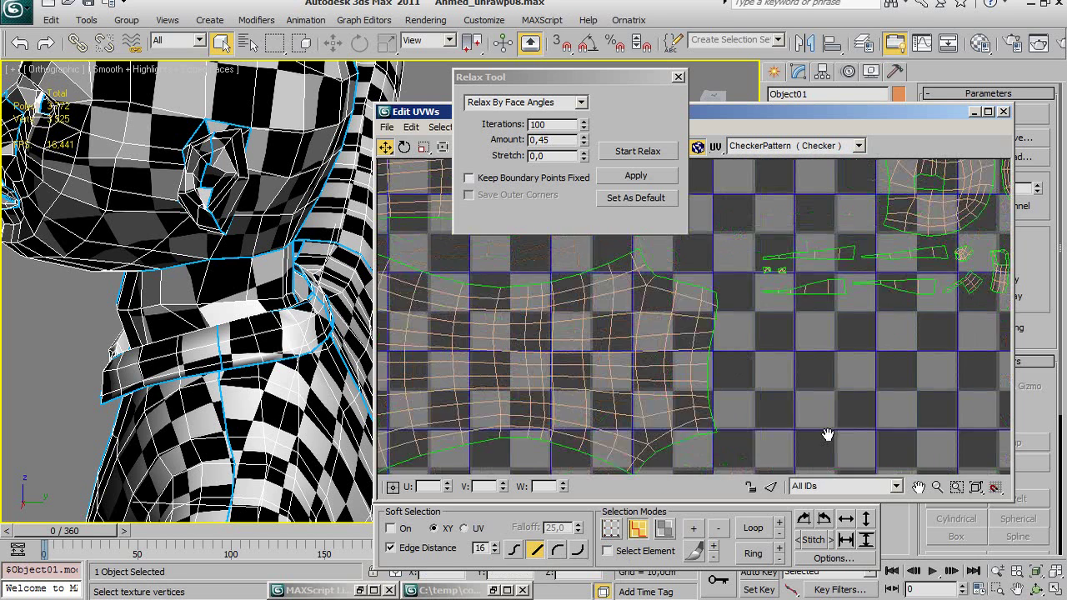
scroll(823, 431, "up", 2)
middle_click_drag(798, 352, 819, 373)
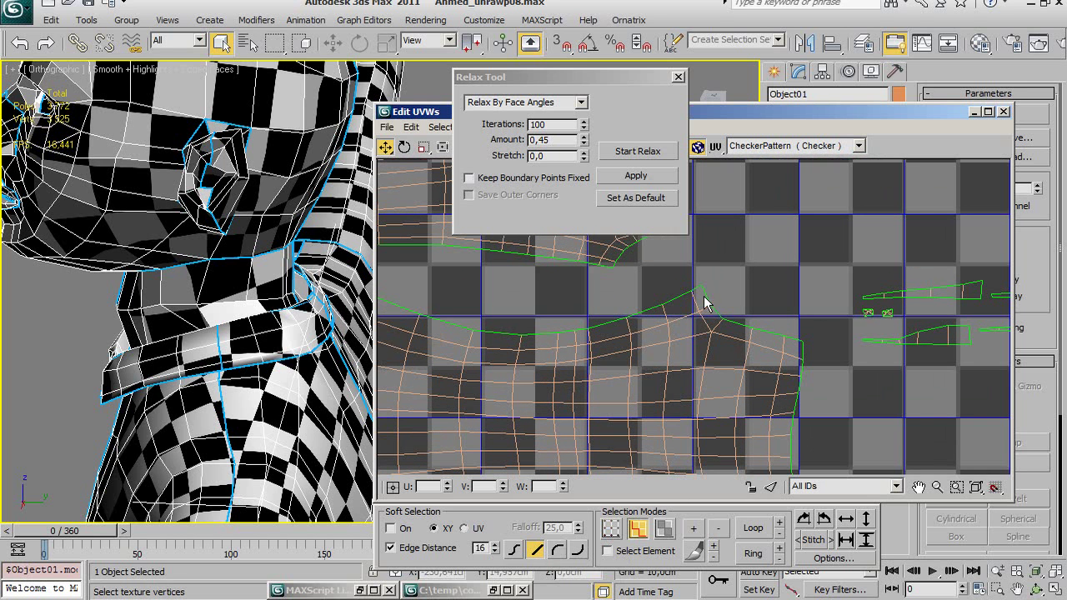
left_click(709, 300)
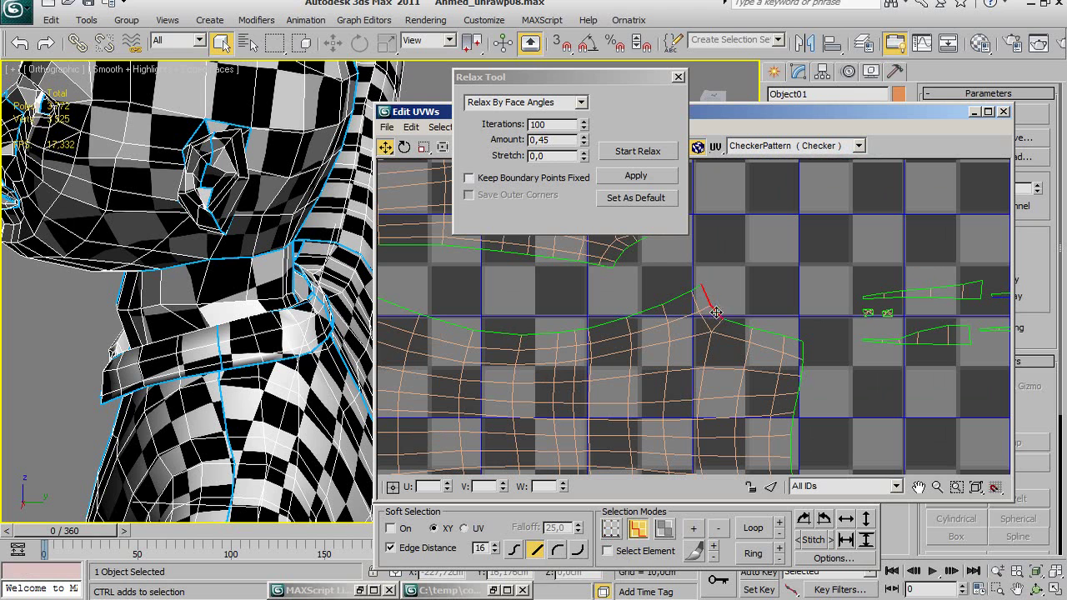
left_click(734, 322, "ctrl")
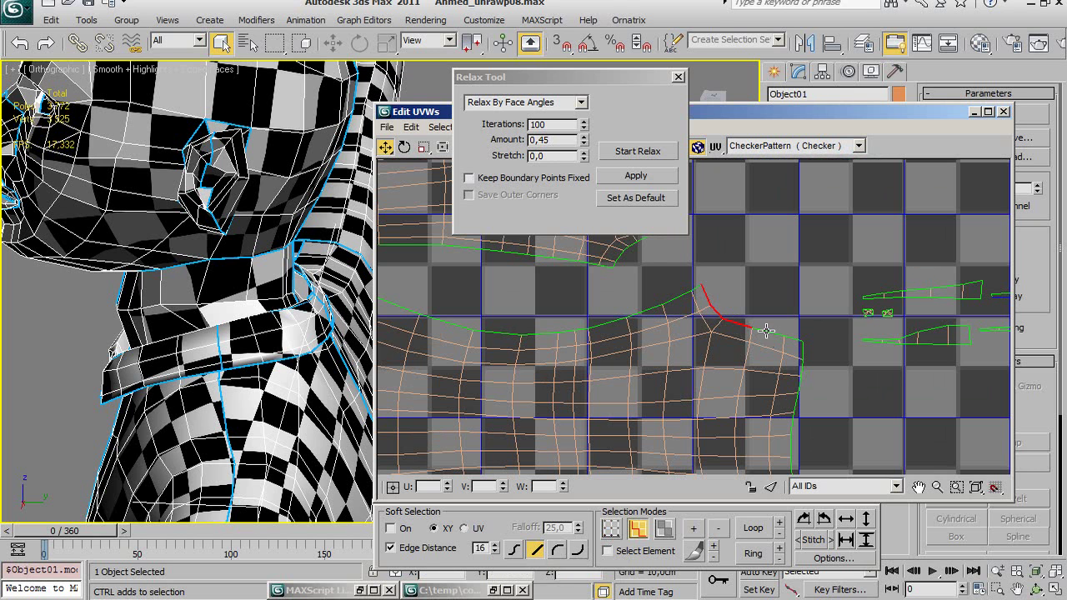
Relax one of the thin strip islands beside the shirt shell.
middle_click_drag(797, 340, 640, 330)
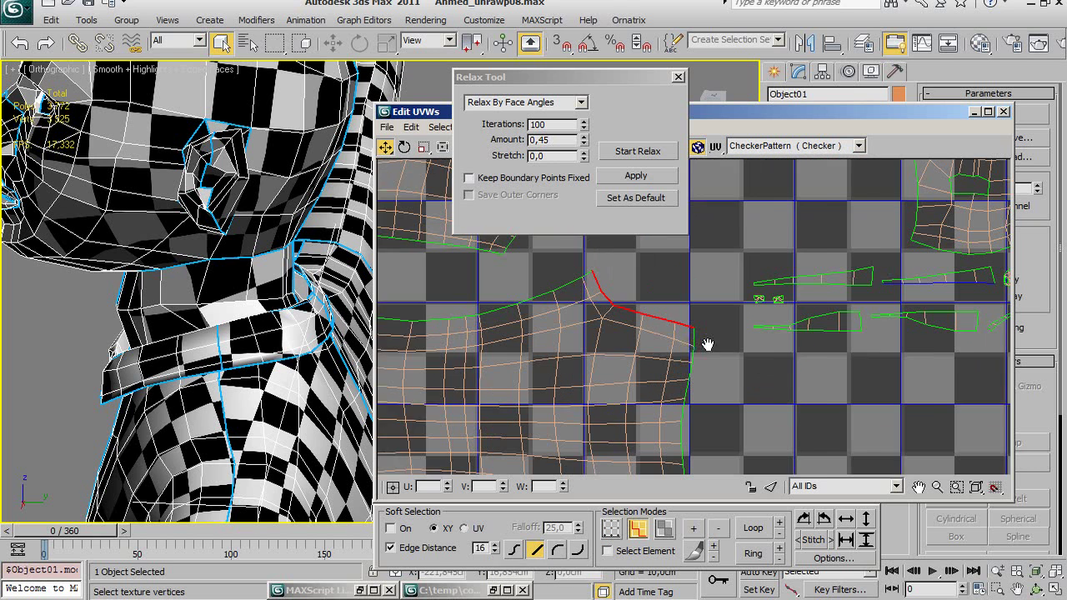
left_click(641, 555)
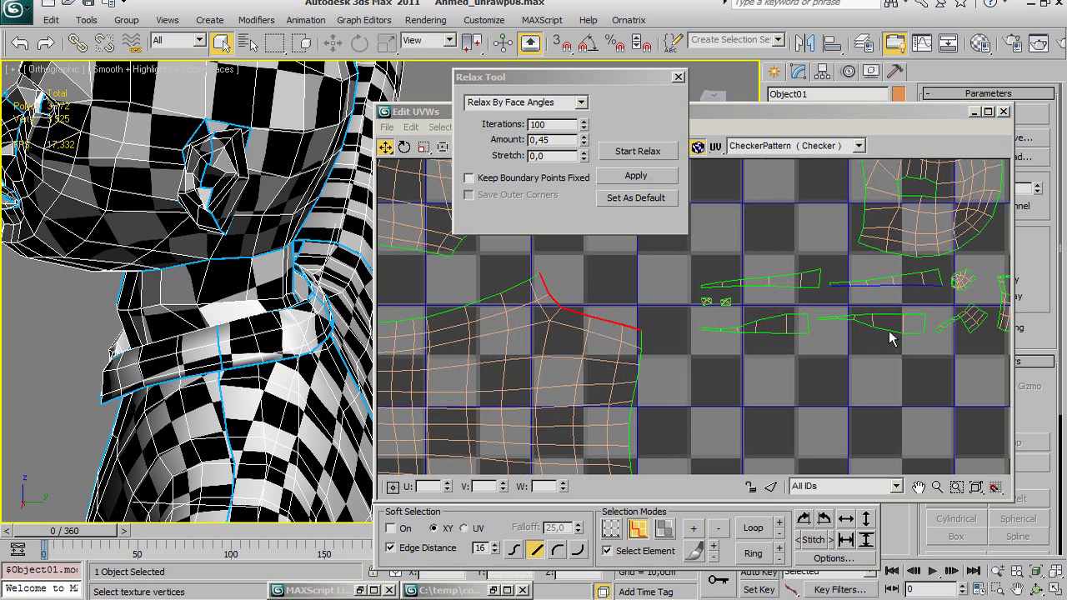
left_click(892, 283)
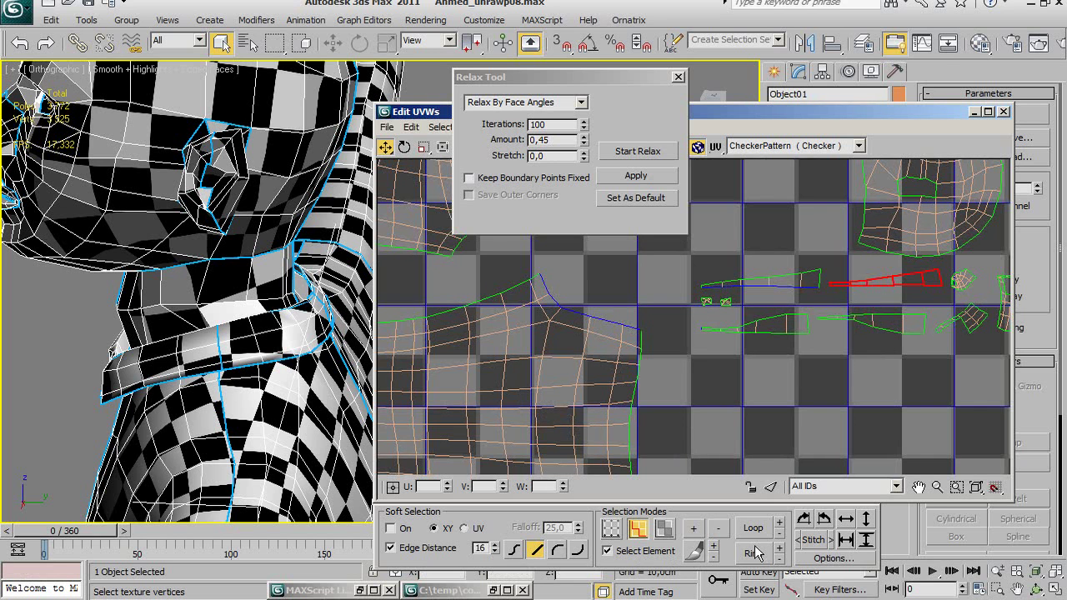
left_click(627, 153)
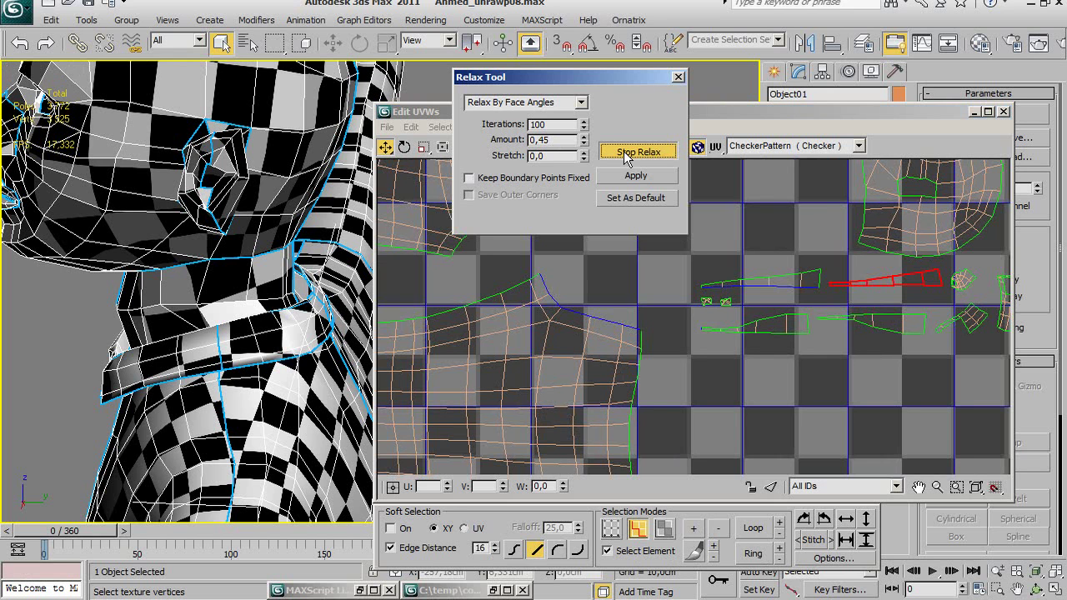
left_click(627, 153)
Reselect the shirt's shoulder seam edges, extending the selection along the shoulder toward the sleeve.
left_click(590, 290)
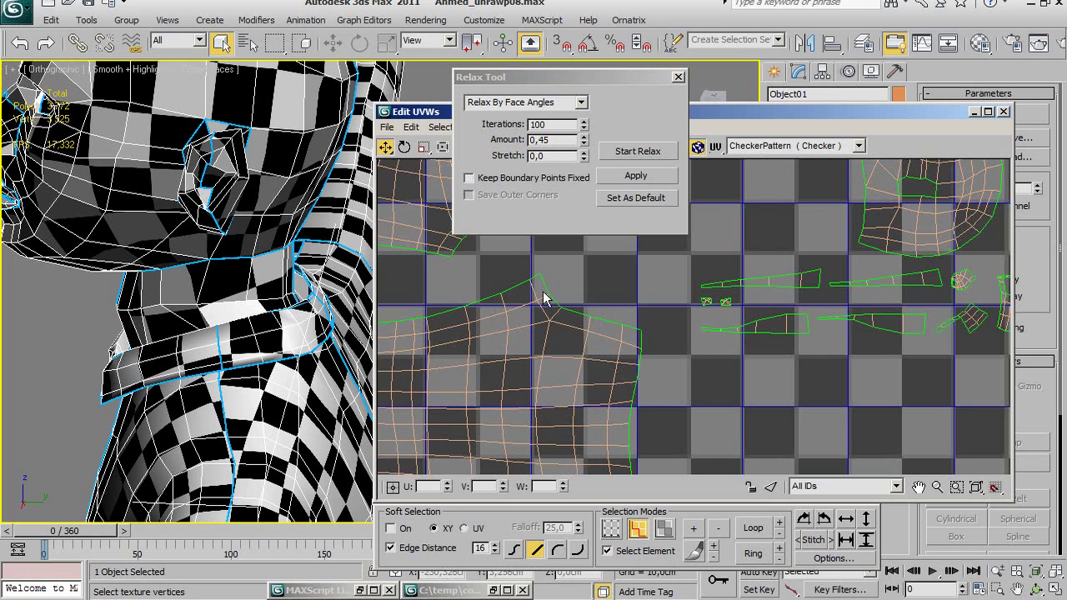
left_click(544, 283)
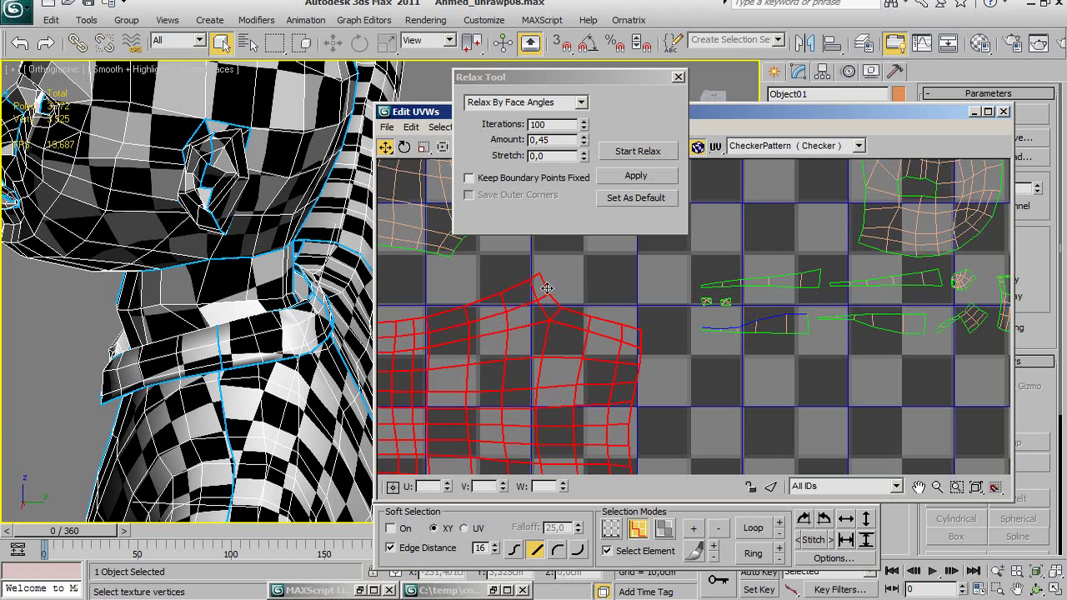
left_click(608, 551)
left_click(553, 296)
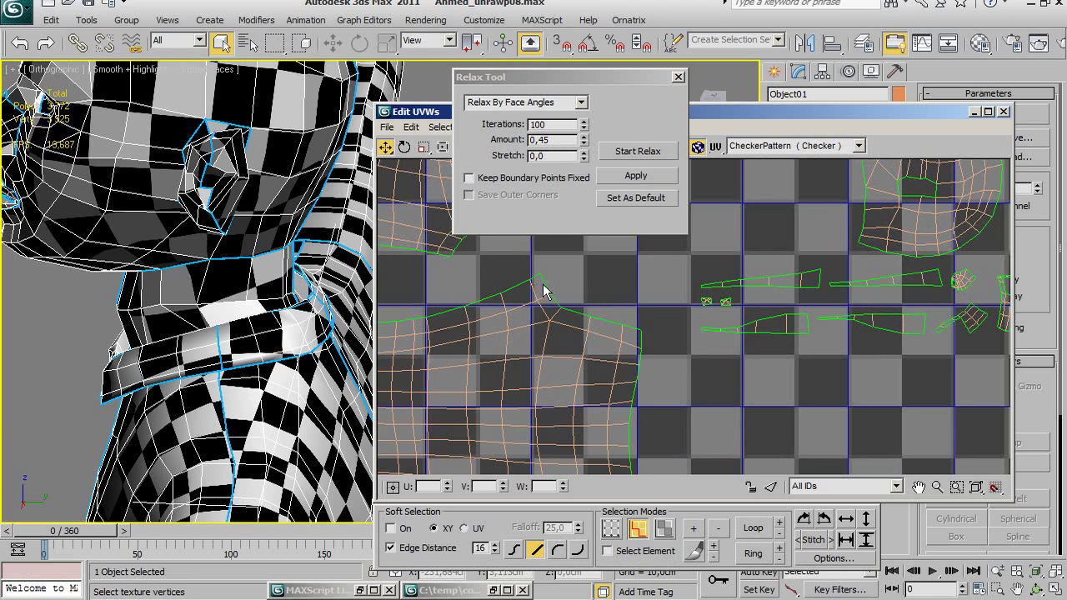
left_click(548, 292)
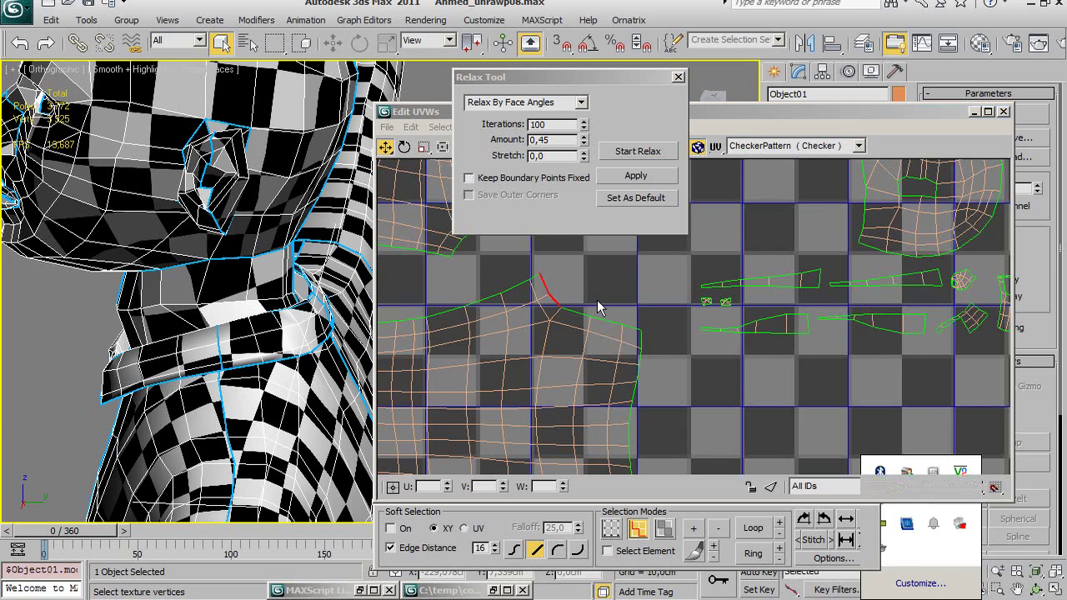
left_click(554, 296)
left_click(543, 283)
left_click(555, 301, "ctrl")
left_click(576, 312, "ctrl")
left_click(608, 319, "ctrl")
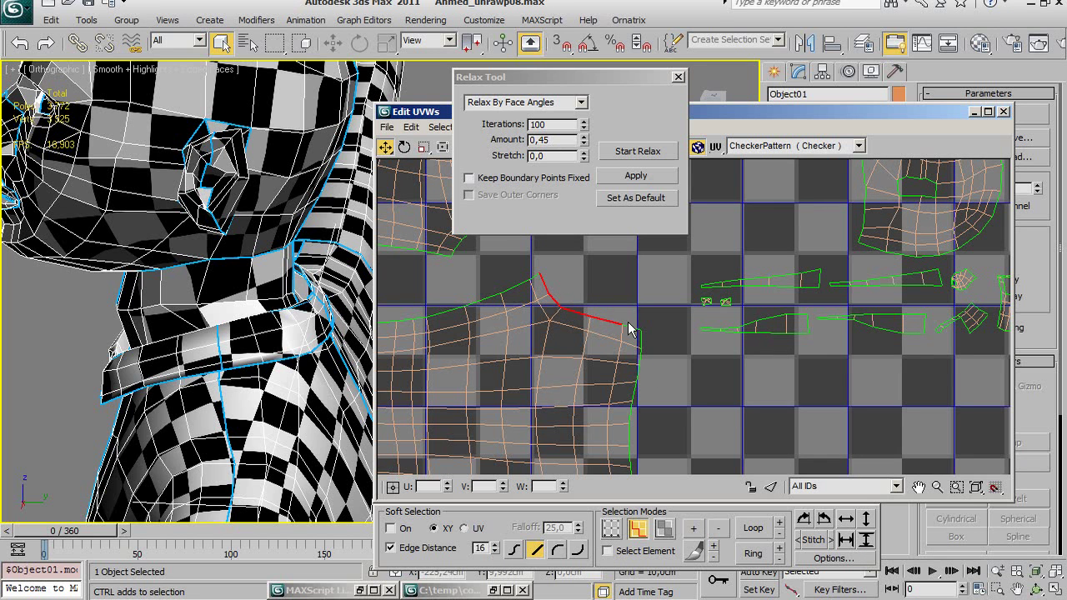
Stitch the selected shoulder seam edges together and save the scene.
right_click(631, 328)
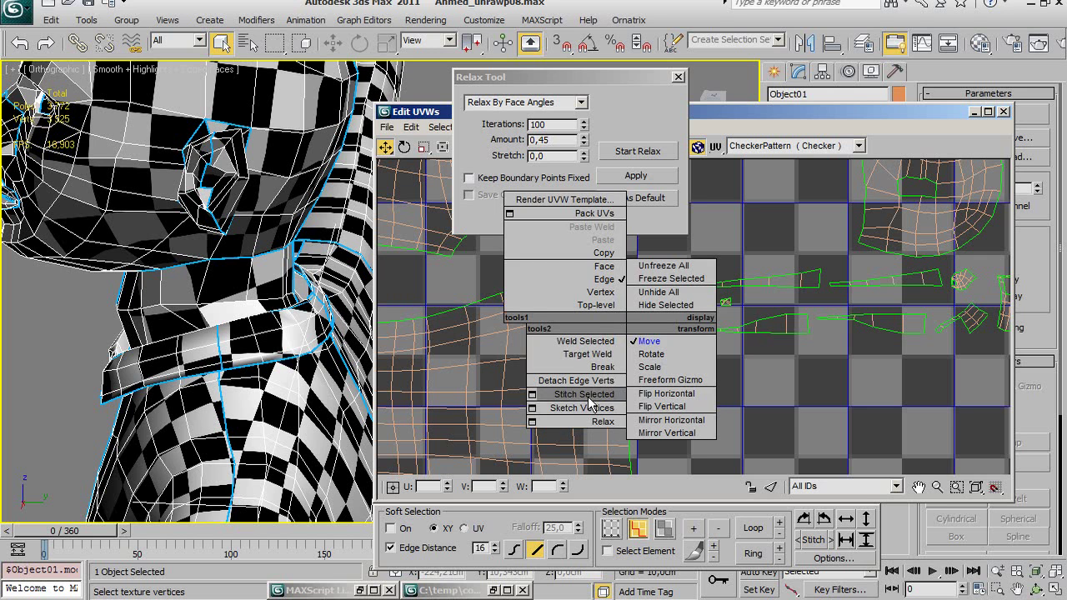
left_click(588, 396)
scroll(543, 339, "up", 2)
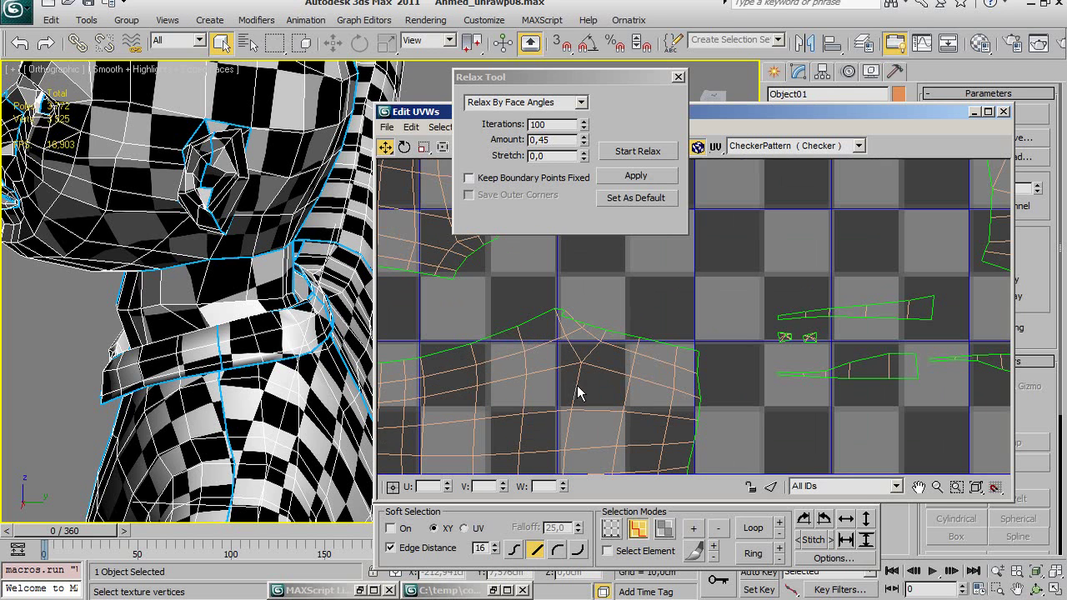
key("ctrl+s")
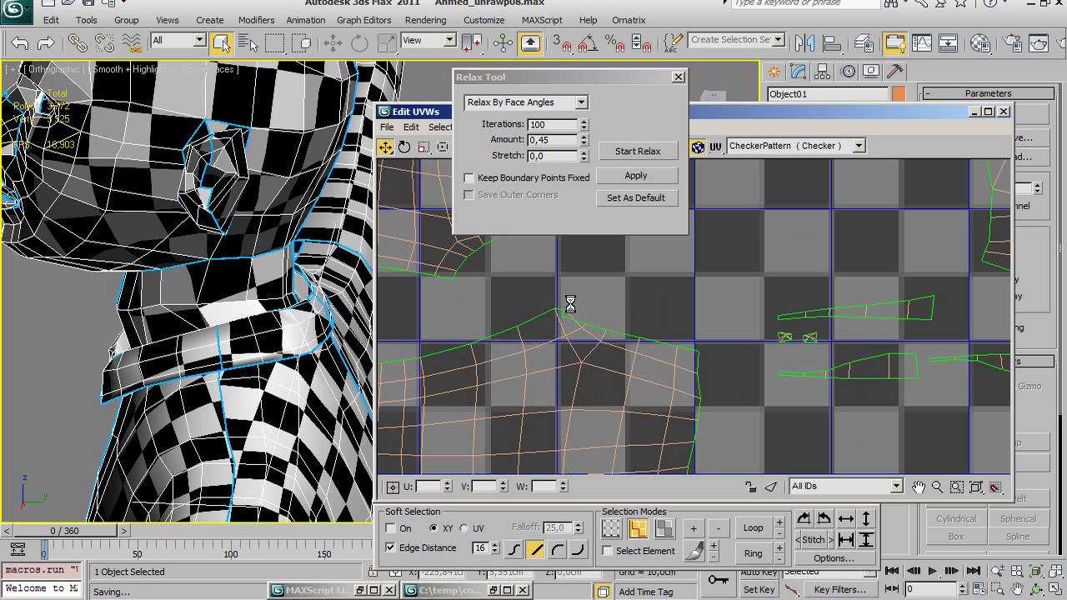
scroll(648, 387, "down", 3)
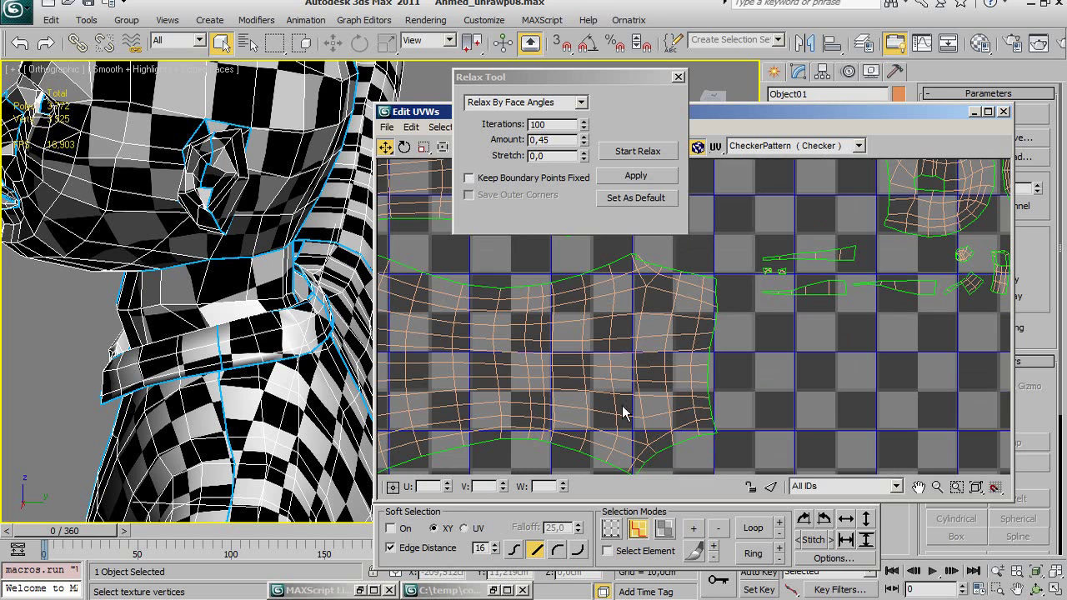
scroll(641, 353, "up", 2)
scroll(625, 392, "up", 1)
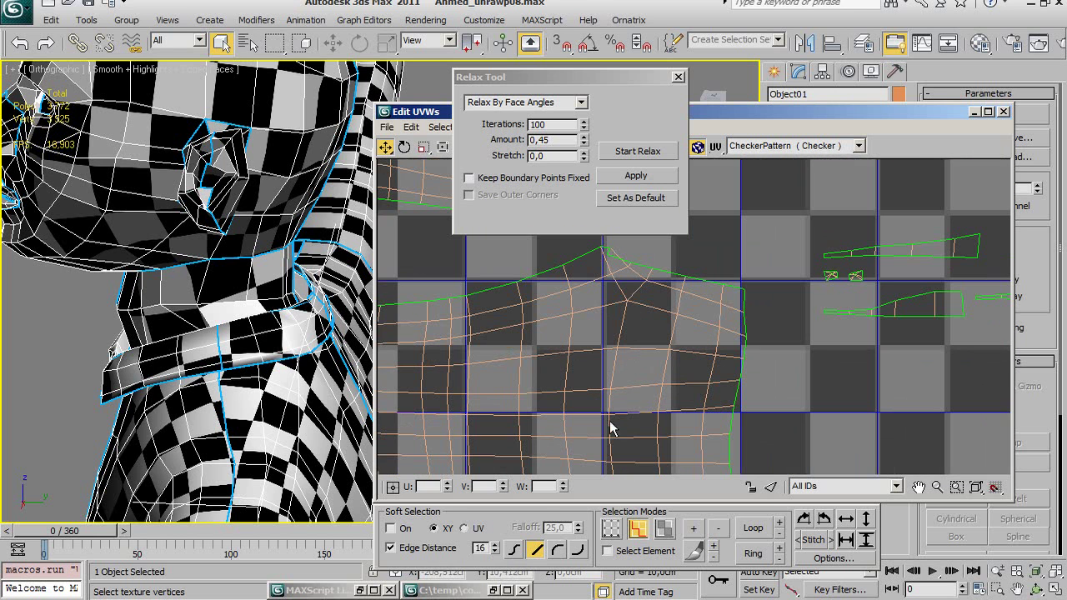
Grow the seam vertex selection by one ring and relax it to even out the shoulder corner.
left_click(611, 527)
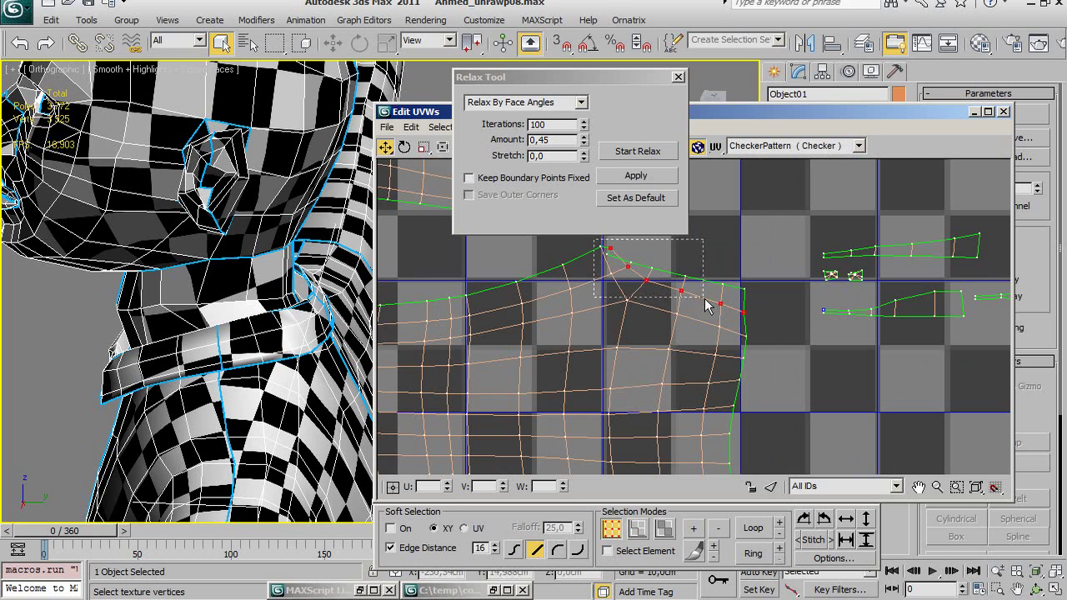
key("ctrl+KP_Add")
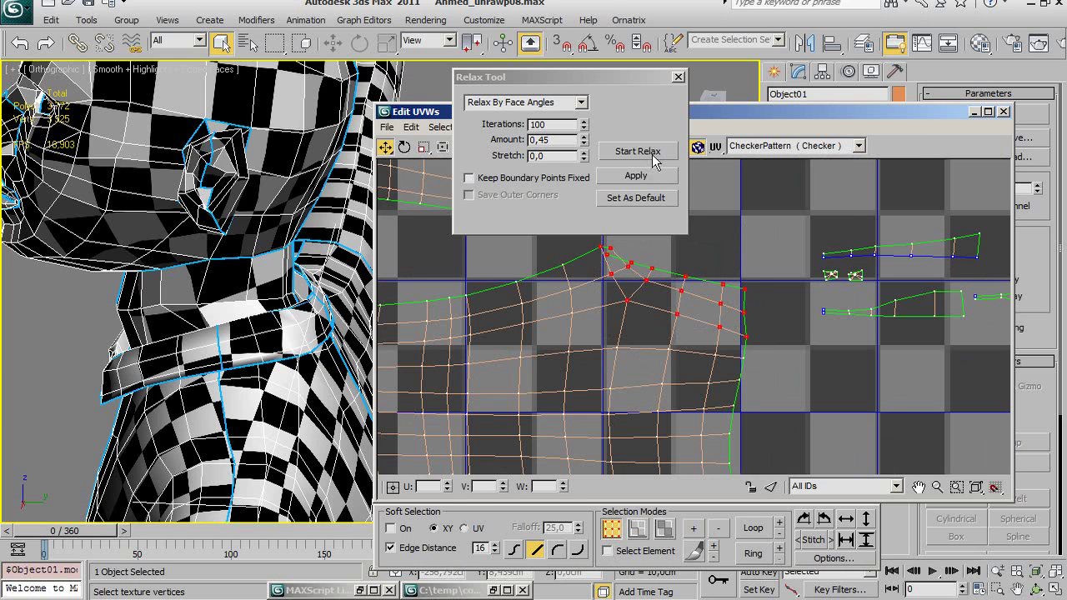
left_click(653, 155)
left_click(650, 152)
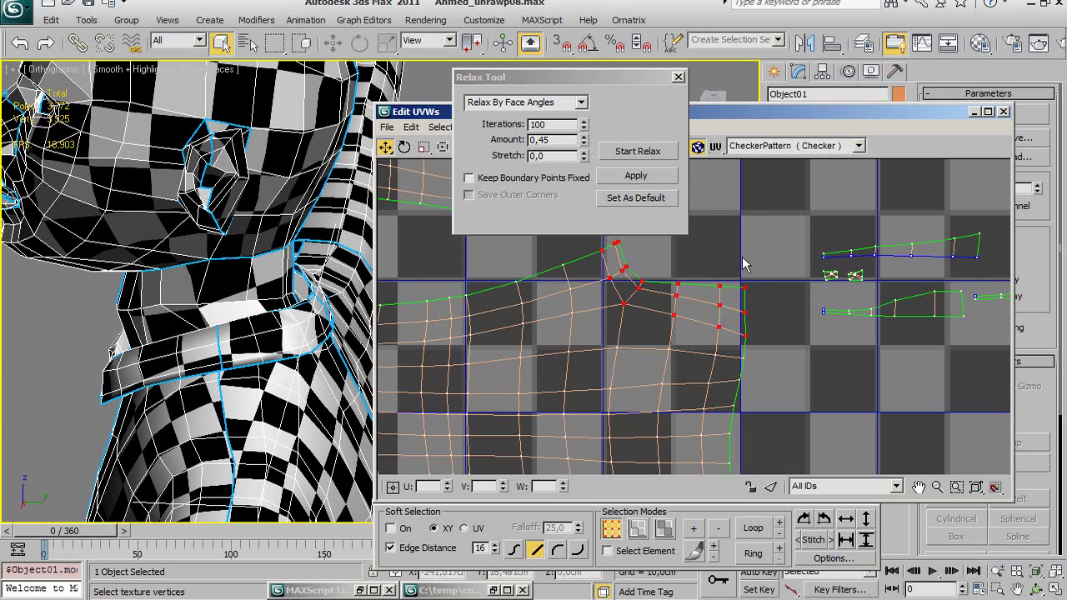
left_click(744, 265)
scroll(745, 275, "down", 1)
scroll(745, 292, "down", 1)
scroll(746, 309, "down", 1)
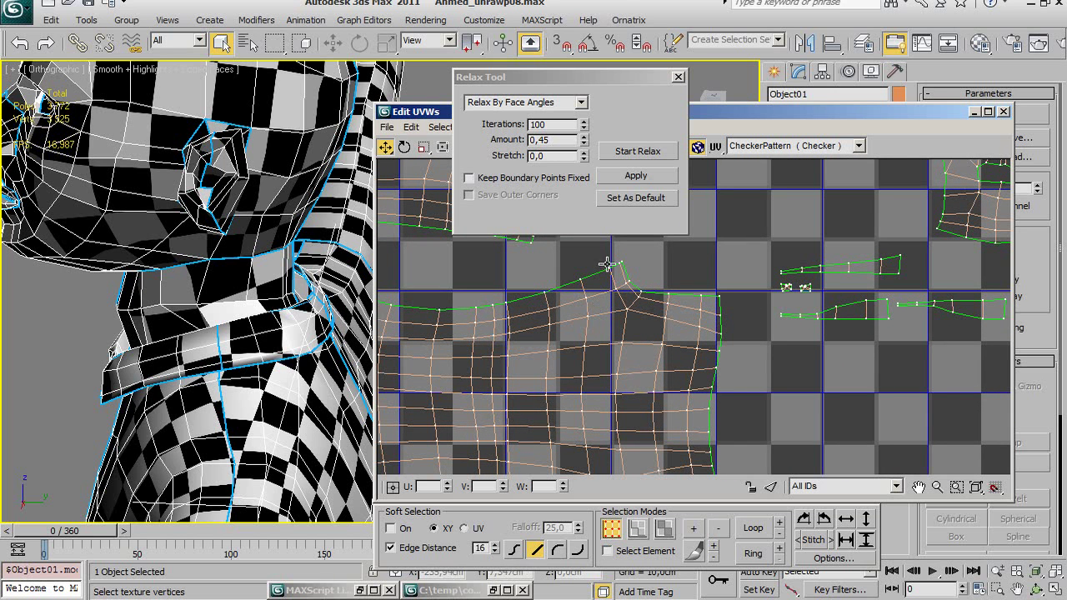
Stitch the notch seam edges and the long top edge onto the other shirt piece.
scroll(742, 305, "up", 1)
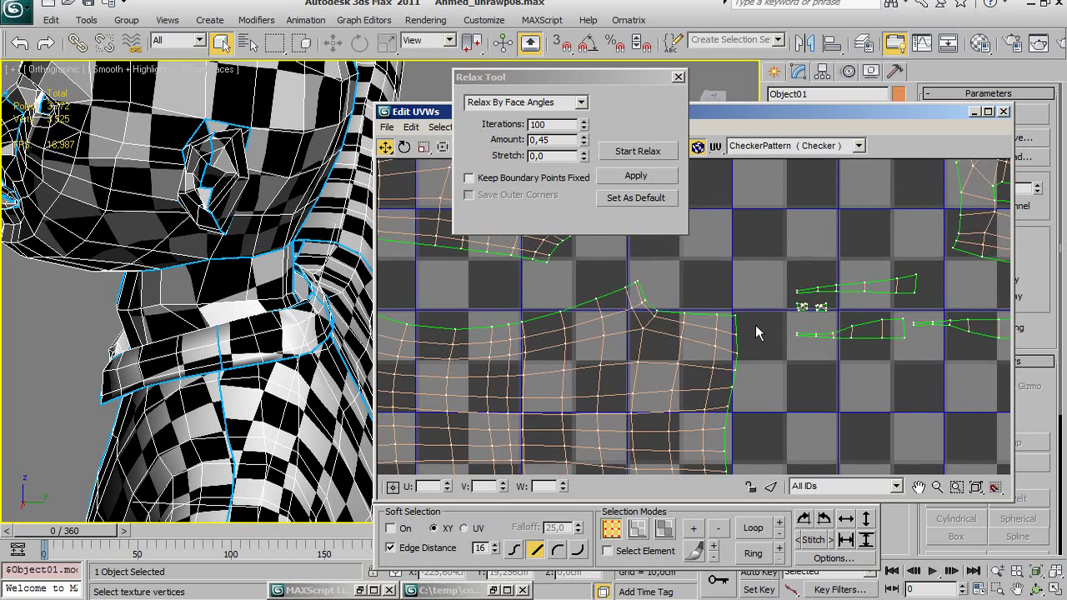
scroll(776, 321, "down", 1)
scroll(787, 342, "up", 2)
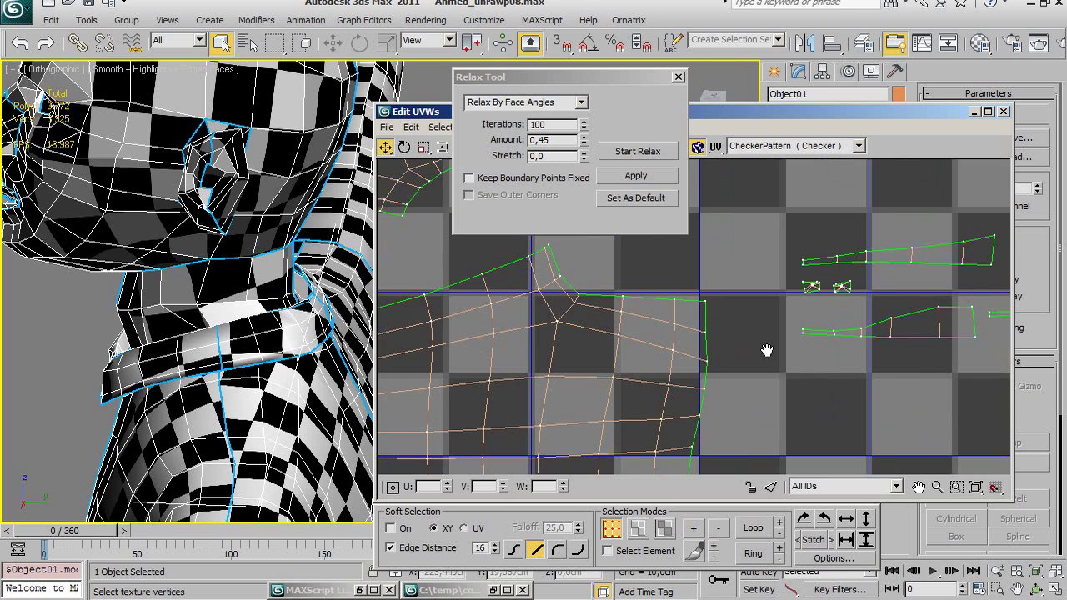
scroll(792, 356, "down", 2)
scroll(754, 345, "up", 1)
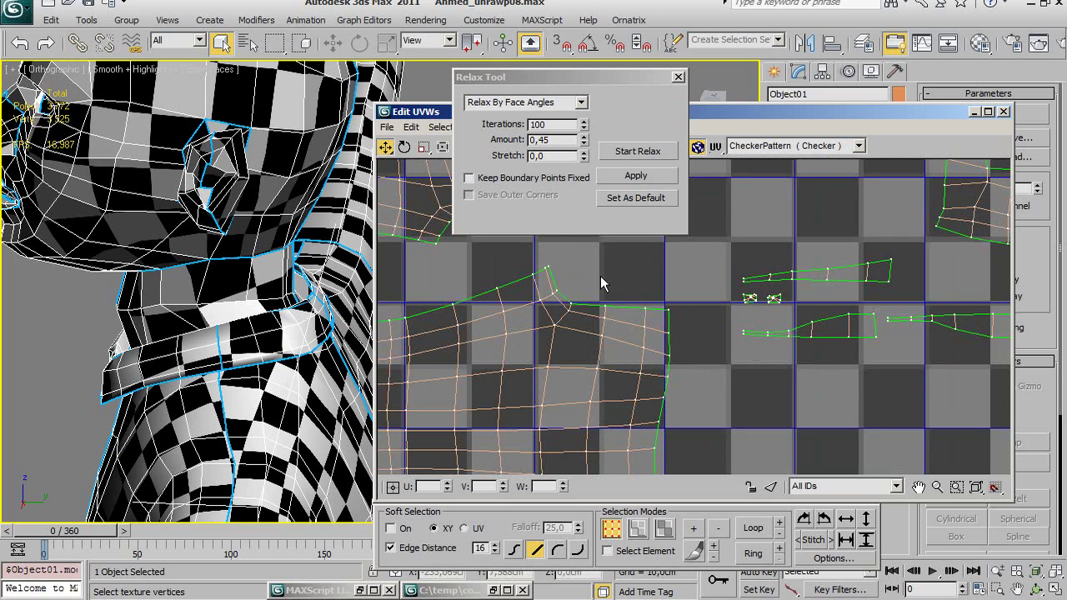
left_click(635, 530)
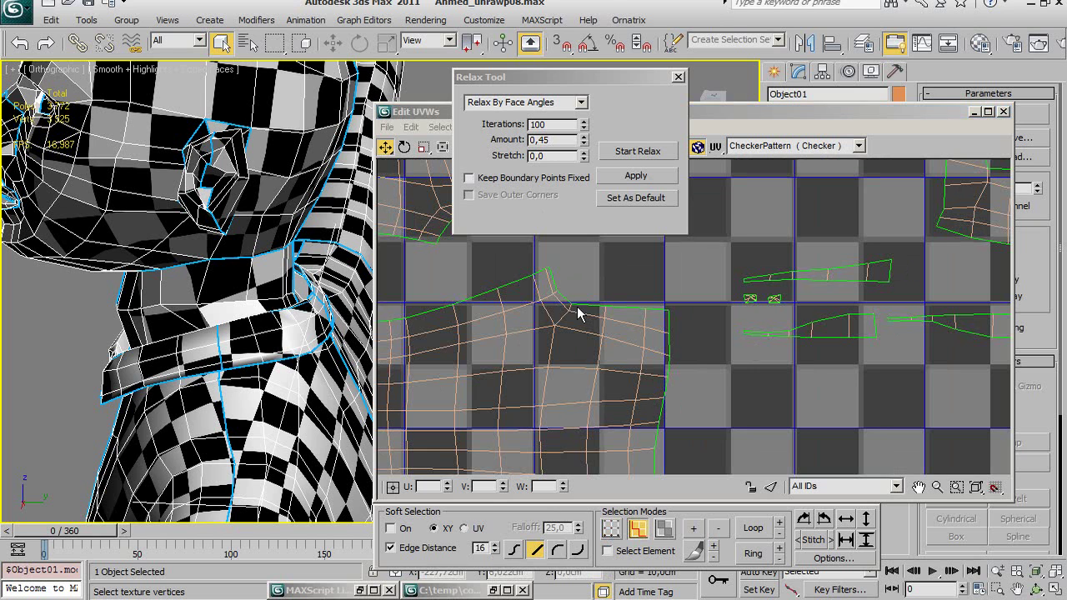
left_click(551, 279)
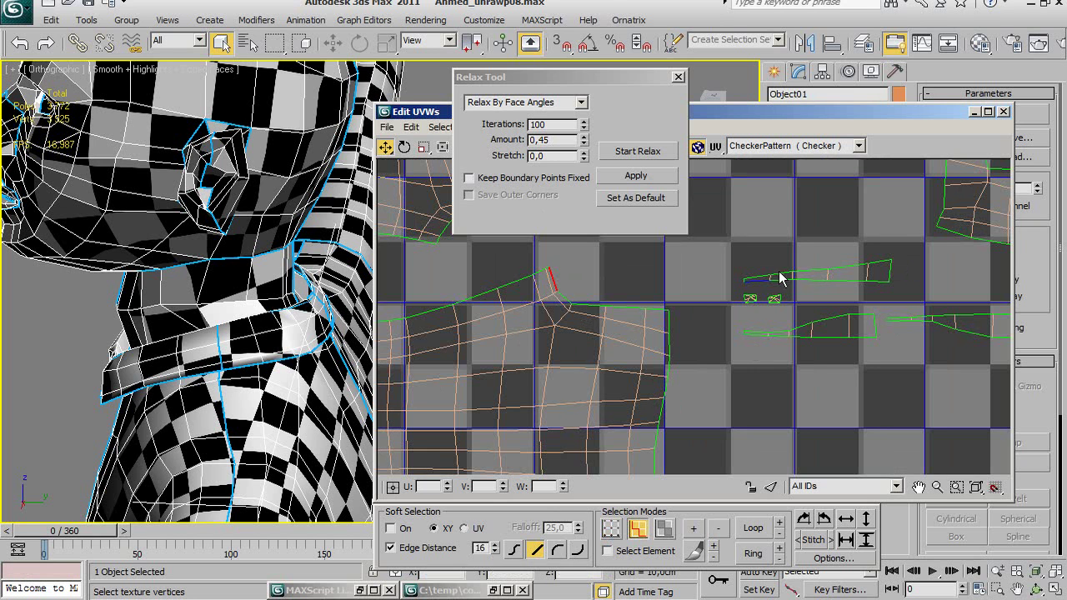
left_click(566, 297, "ctrl")
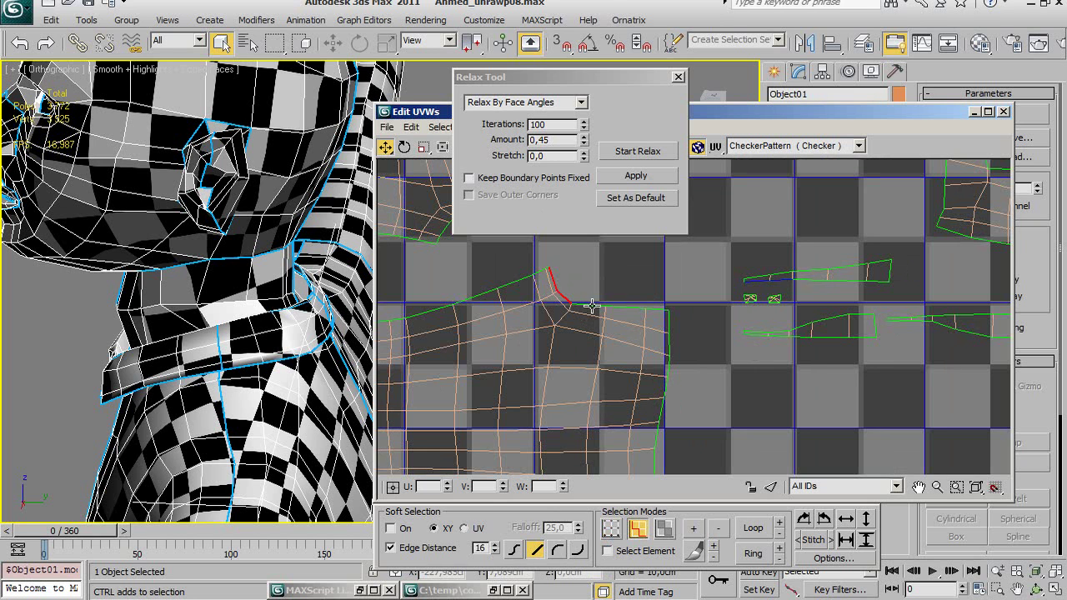
left_click(657, 311, "ctrl")
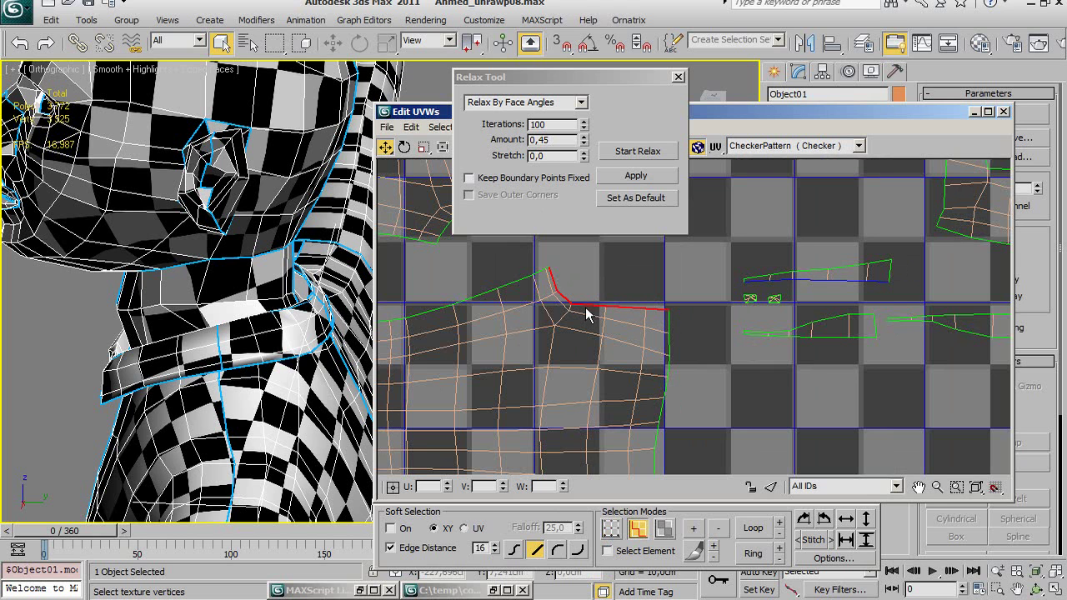
right_click(555, 282)
left_click(528, 351)
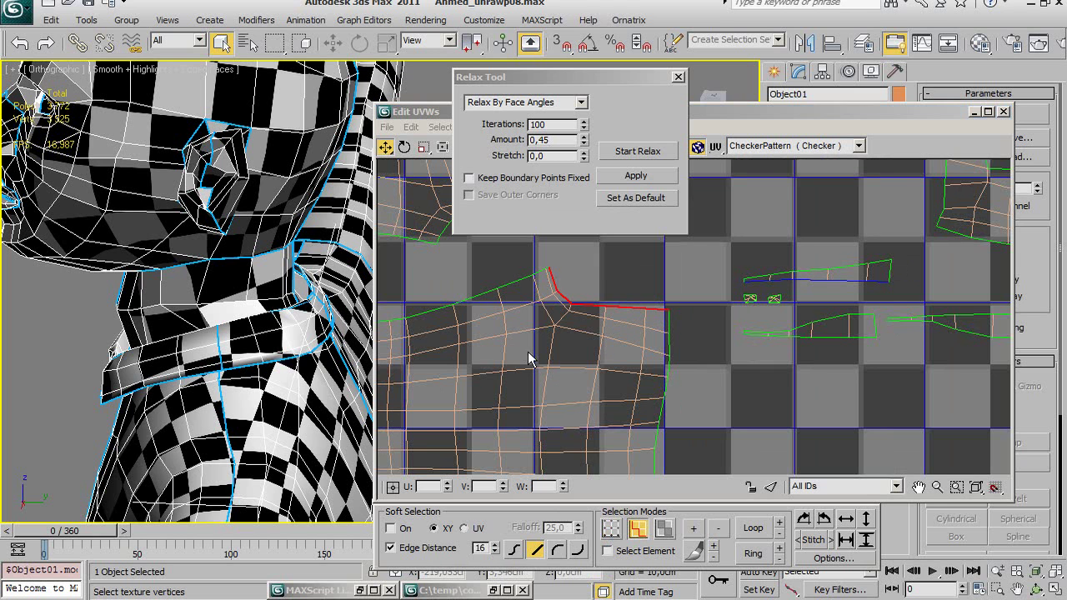
Relax the vertices around the newly stitched shoulder seam.
middle_click_drag(535, 297, 550, 319)
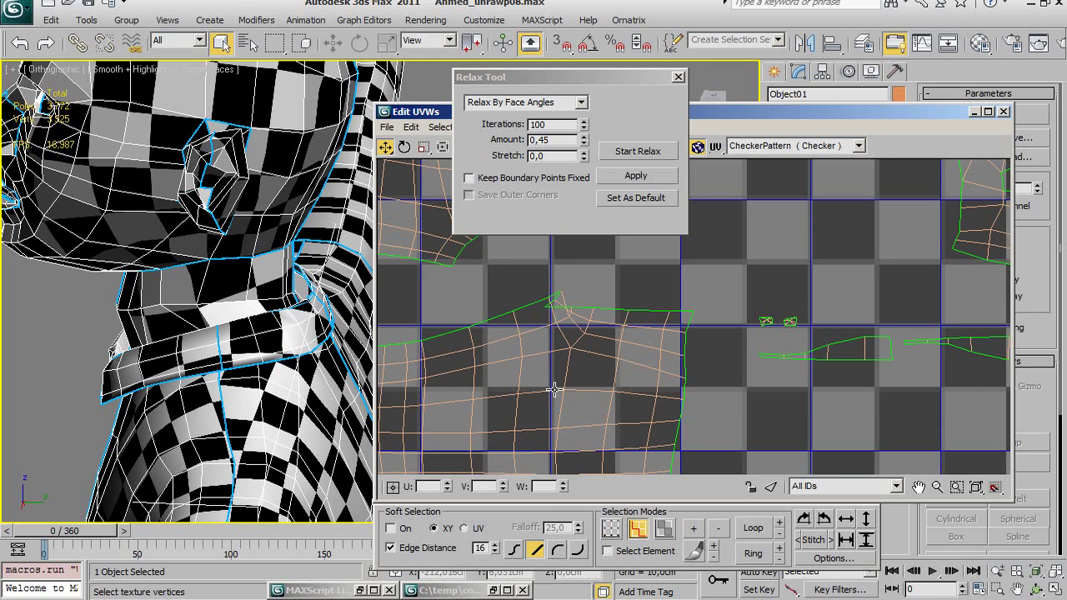
left_click(618, 520)
left_click_drag(538, 283, 697, 371)
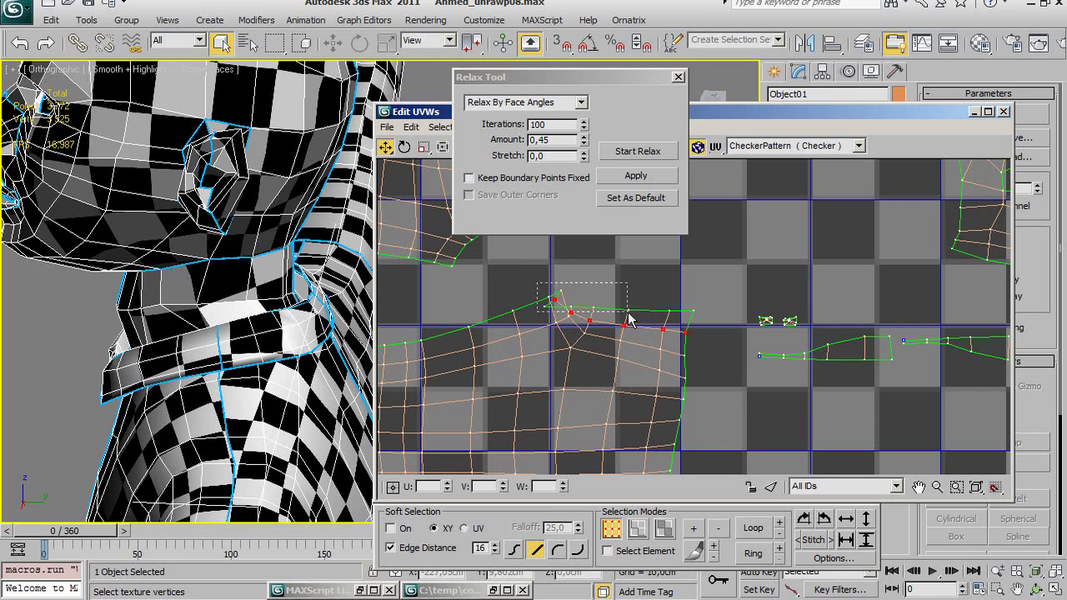
left_click(627, 151)
left_click(626, 152)
left_click(713, 232)
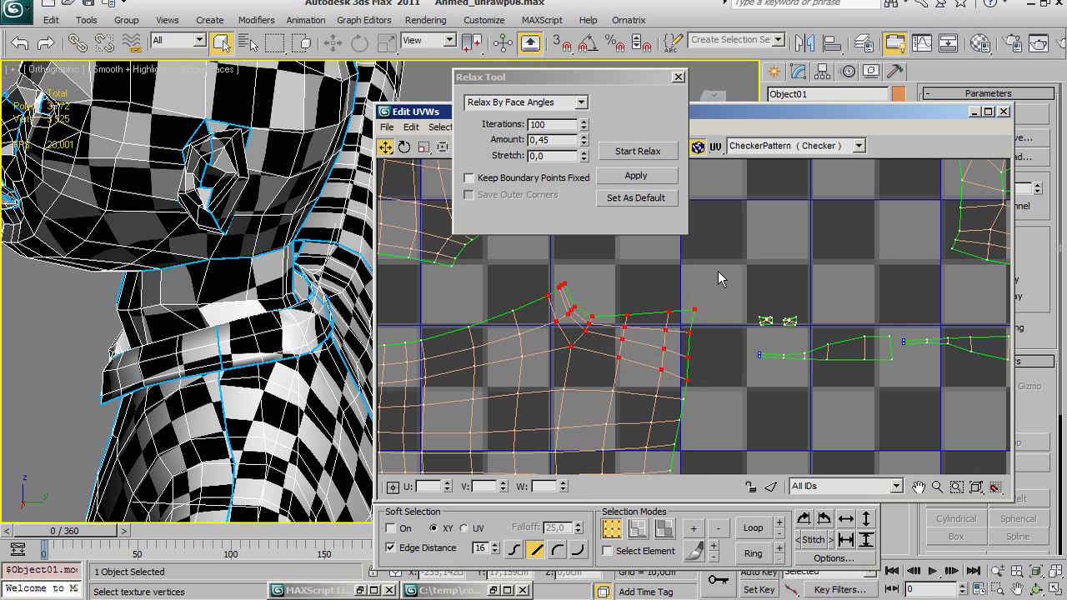
Pan and zoom across the UV layout to check the other pieces, then recentre the shirt.
scroll(716, 315, "down", 2)
middle_click_drag(732, 340, 675, 333)
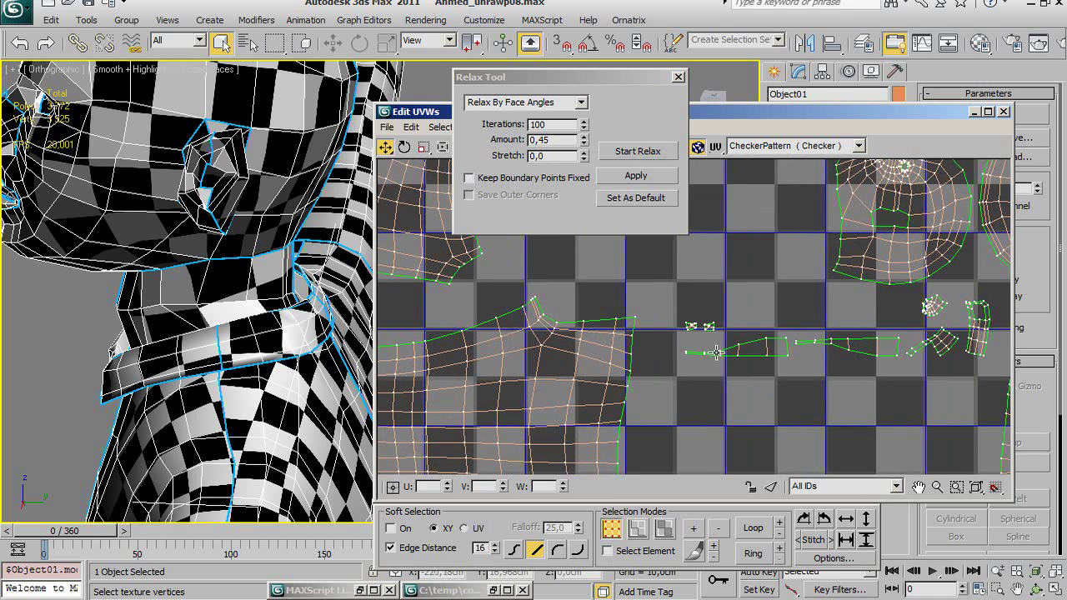
scroll(715, 351, "up", 1)
scroll(715, 351, "up", 1)
scroll(733, 376, "up", 1)
scroll(750, 379, "up", 1)
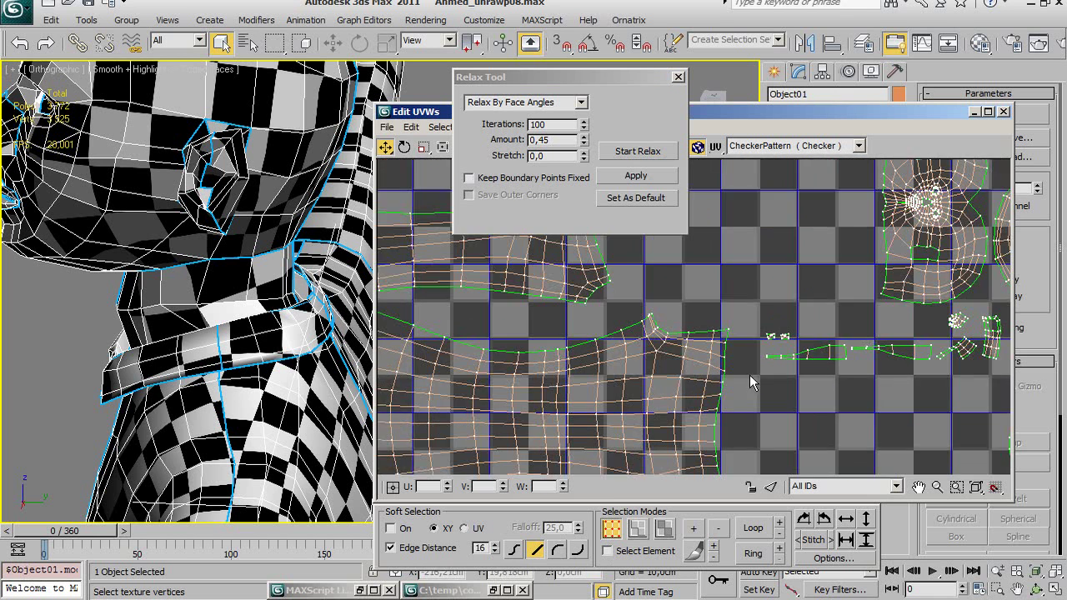
middle_click_drag(750, 374, 746, 398)
scroll(742, 398, "down", 1)
scroll(735, 400, "down", 1)
scroll(738, 390, "down", 1)
scroll(742, 384, "up", 2)
scroll(726, 386, "up", 1)
scroll(720, 388, "up", 1)
scroll(675, 350, "up", 1)
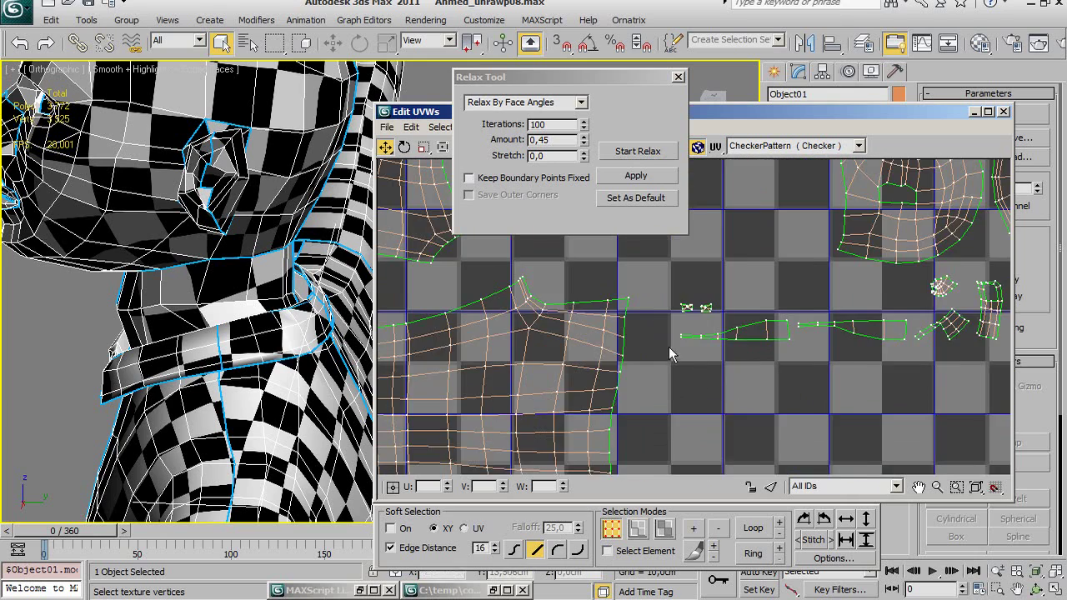
middle_click_drag(669, 347, 660, 361)
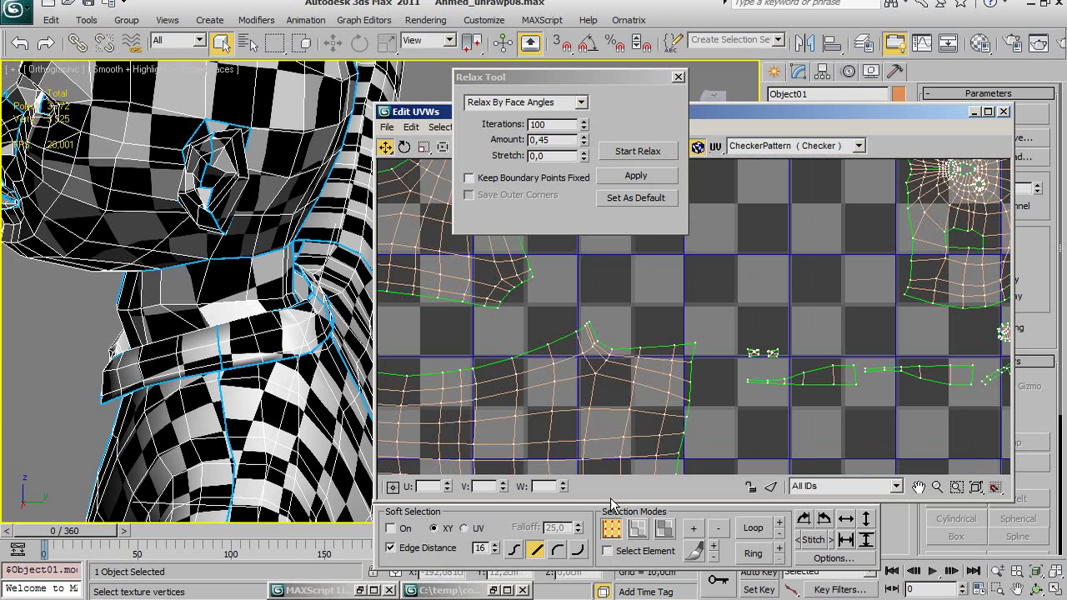
Select an edge on the shirt piece border and locate its matching seam near the sleeves.
left_click(638, 528)
left_click(688, 347)
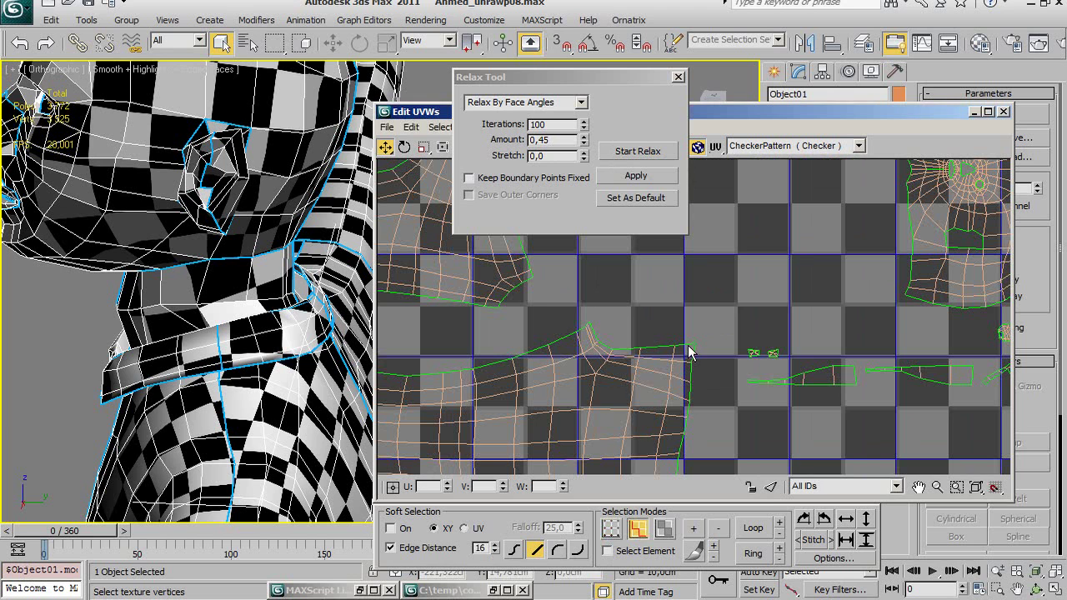
mouse_move(775, 355)
middle_mouse_down()
mouse_move(690, 359)
mouse_move(750, 384)
middle_mouse_up()
middle_click_drag(655, 353, 739, 389)
middle_click_drag(658, 333, 706, 342)
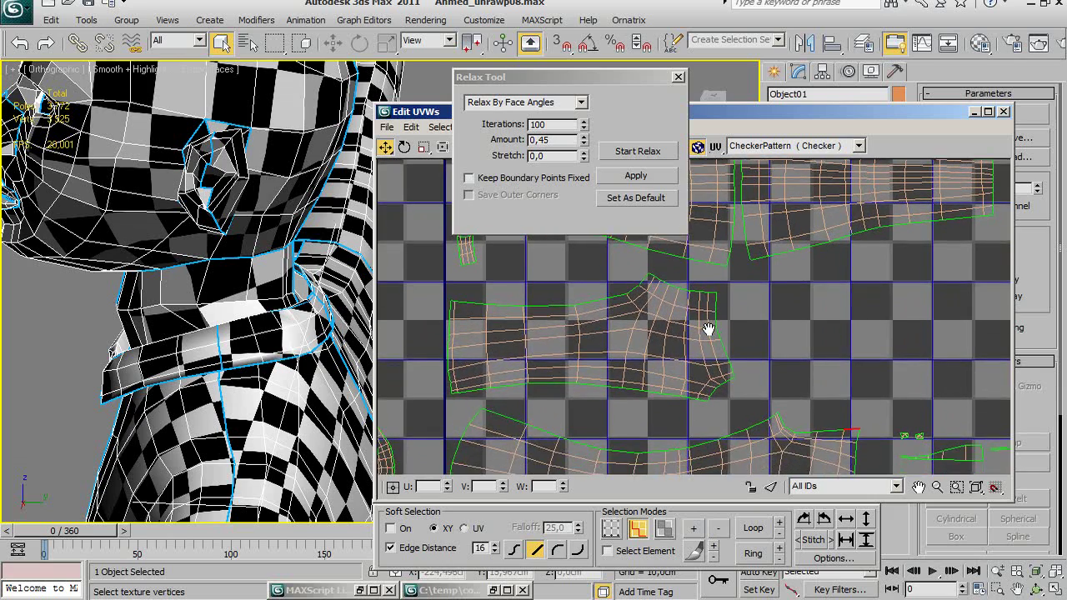
scroll(709, 328, "down", 2)
scroll(709, 284, "down", 2)
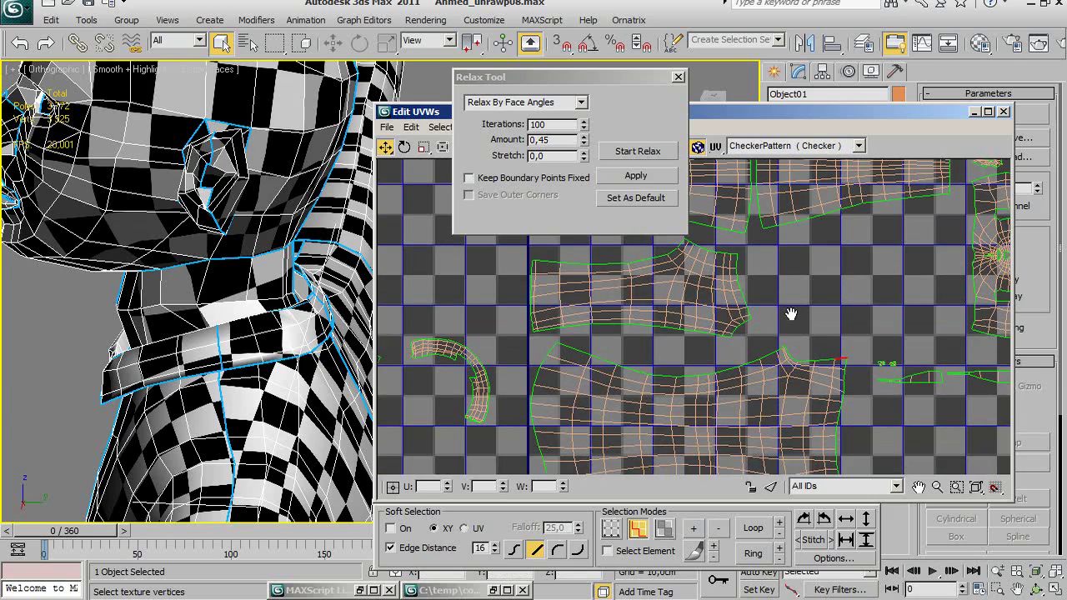
scroll(791, 315, "down", 2)
scroll(806, 317, "down", 2)
scroll(802, 342, "down", 1)
scroll(807, 358, "up", 2)
scroll(796, 345, "up", 1)
scroll(766, 350, "up", 2)
scroll(750, 350, "up", 2)
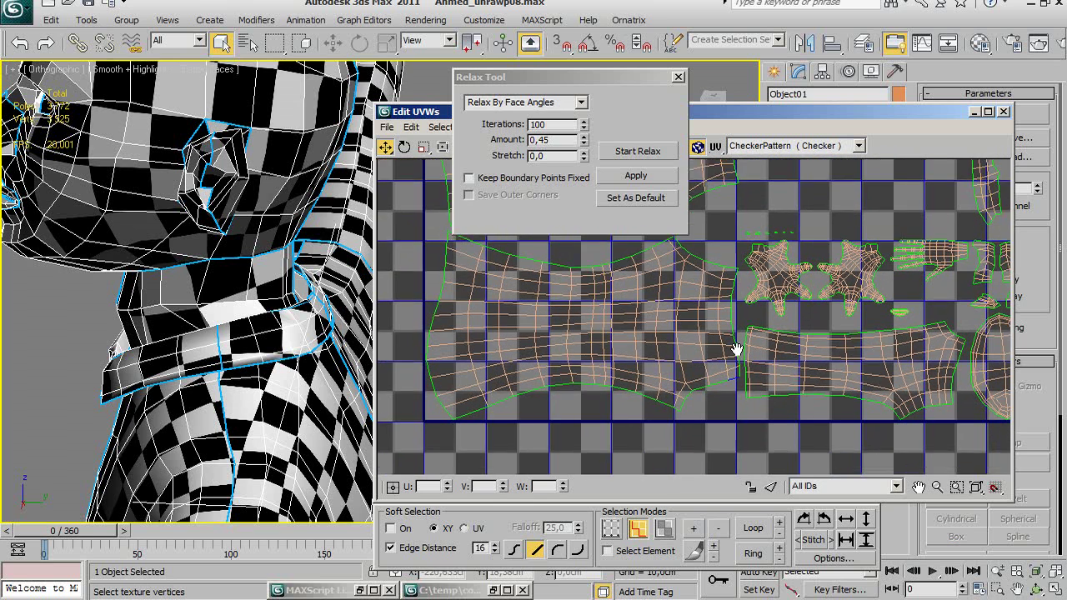
middle_click_drag(737, 349, 740, 315)
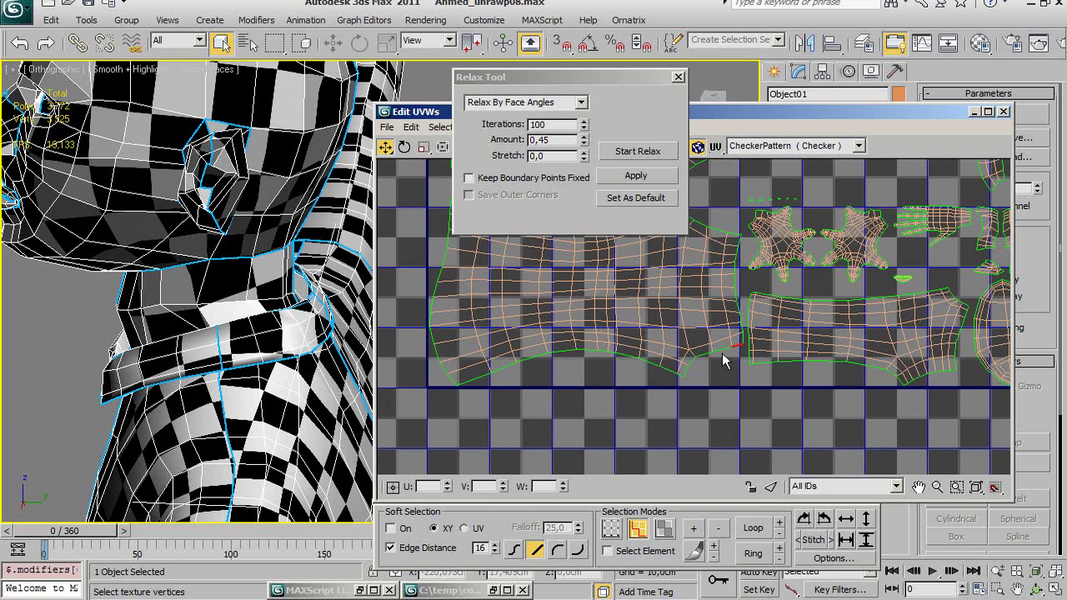
middle_click_drag(734, 349, 741, 414)
scroll(741, 413, "down", 2)
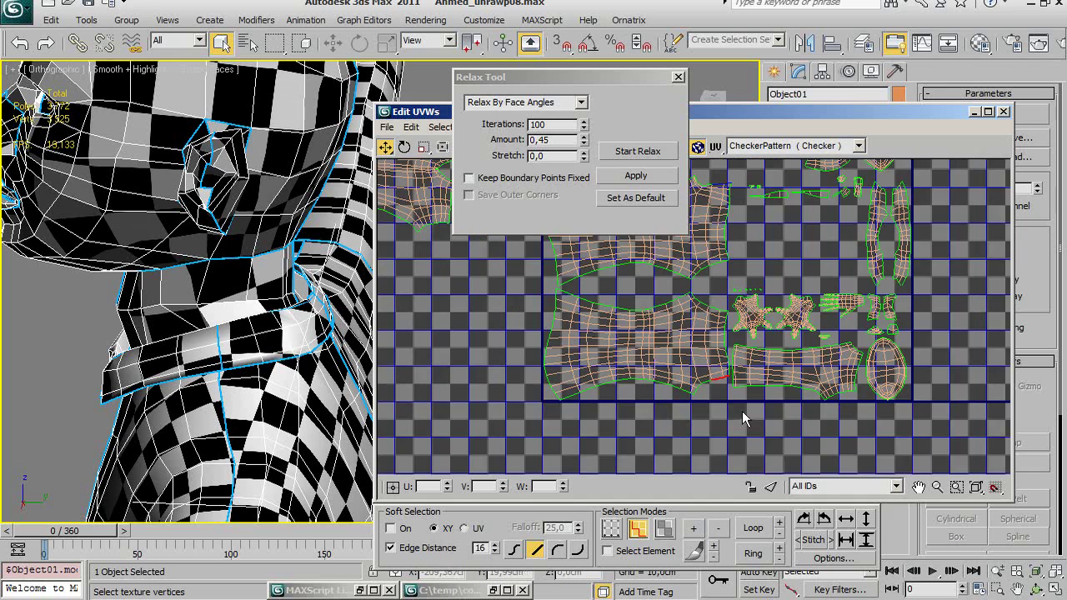
scroll(765, 342, "down", 1)
scroll(769, 347, "down", 1)
scroll(771, 349, "down", 1)
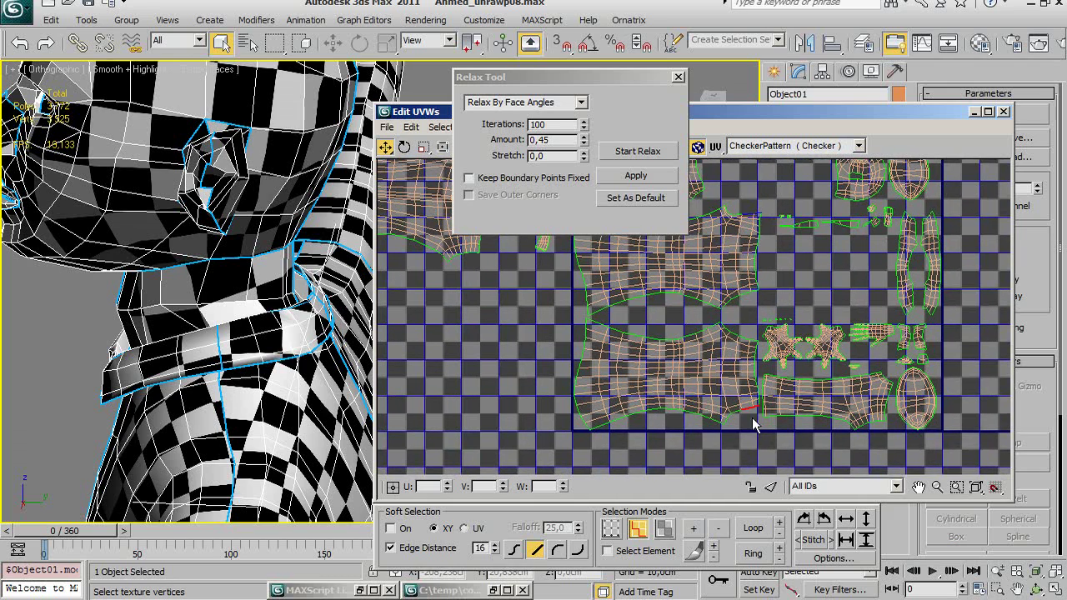
scroll(750, 349, "up", 1)
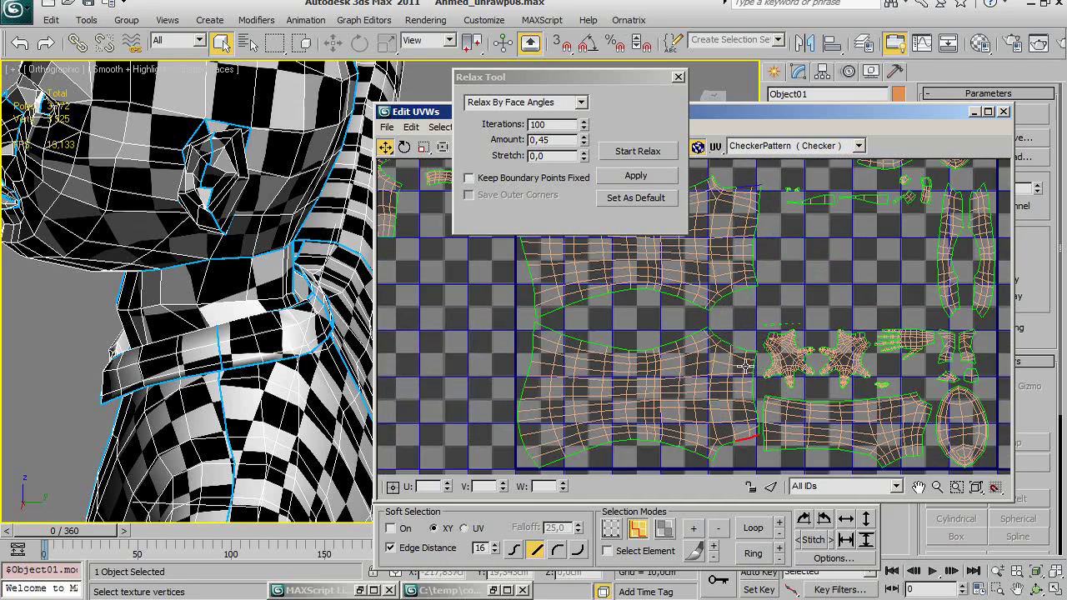
scroll(751, 359, "up", 1)
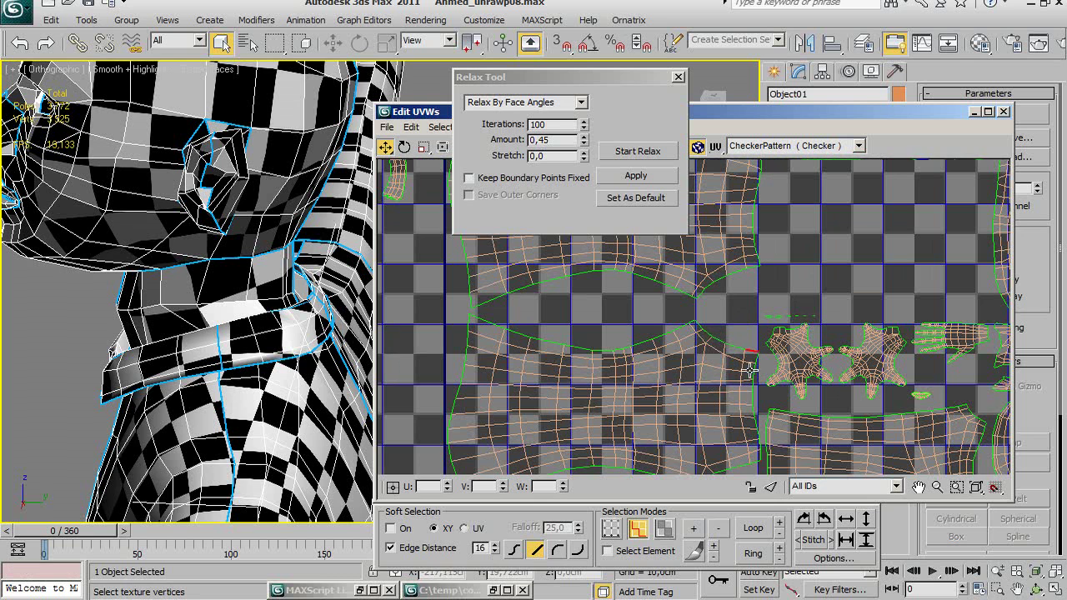
scroll(752, 375, "down", 1)
scroll(758, 404, "down", 1)
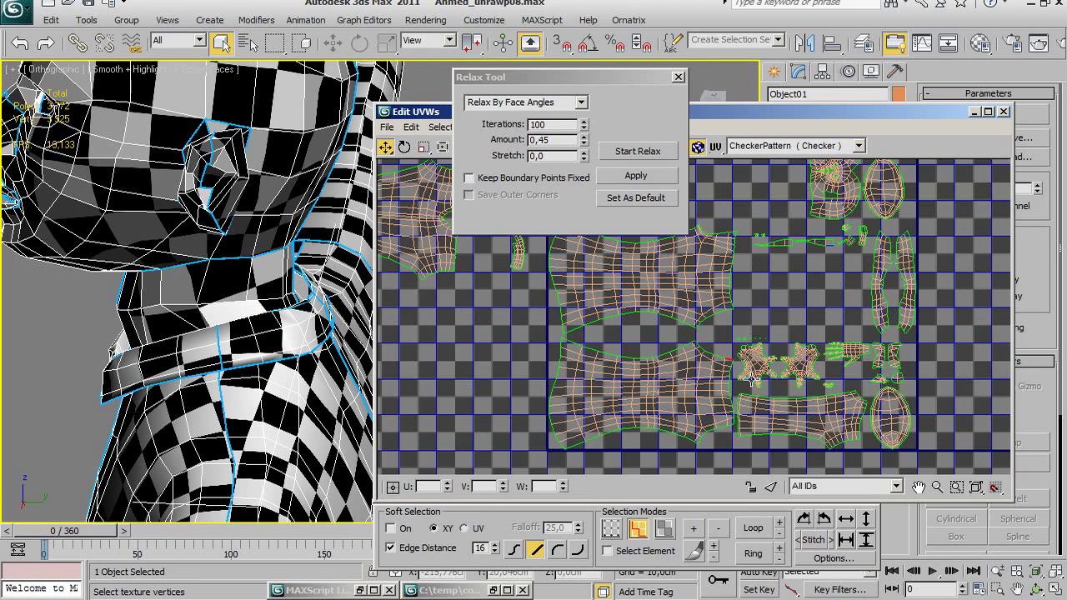
scroll(742, 359, "up", 1)
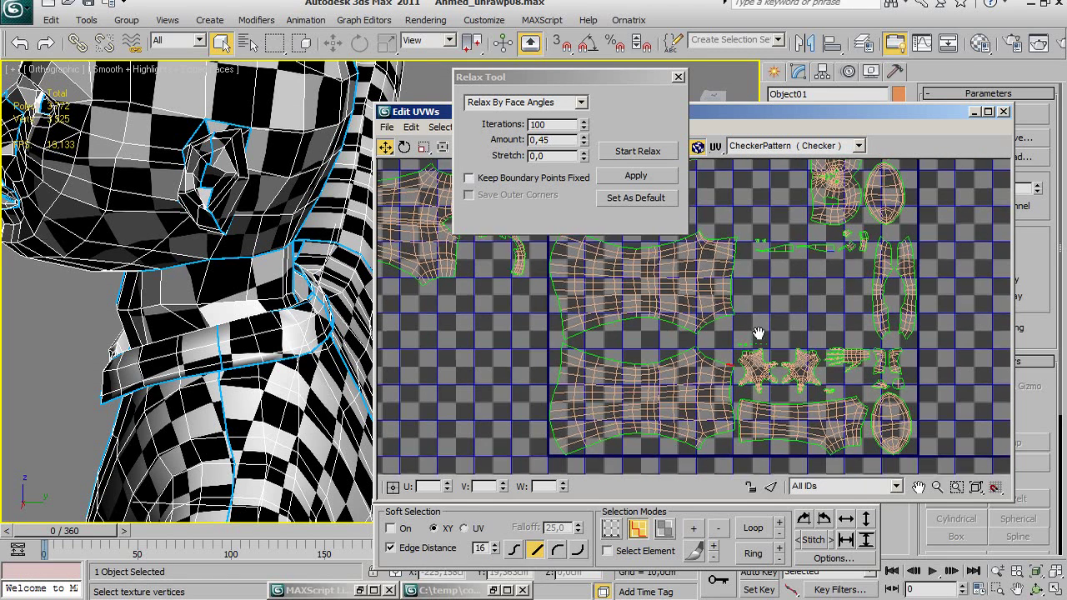
scroll(754, 354, "up", 2)
scroll(760, 342, "up", 1)
scroll(775, 331, "up", 1)
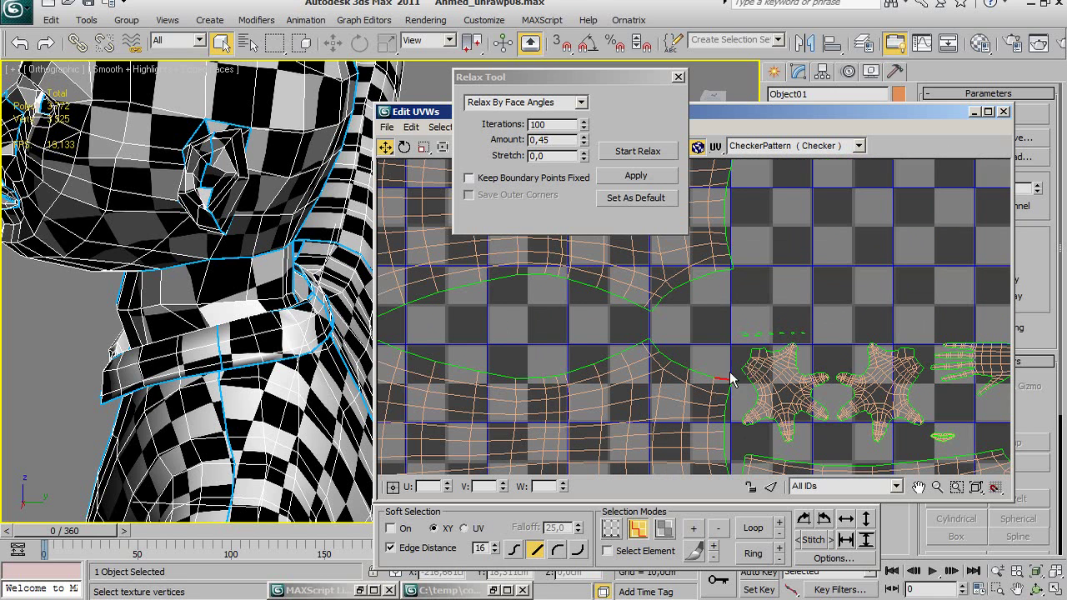
Extend the seam edge selection and stitch those shirt edges together.
left_click(694, 370, "ctrl")
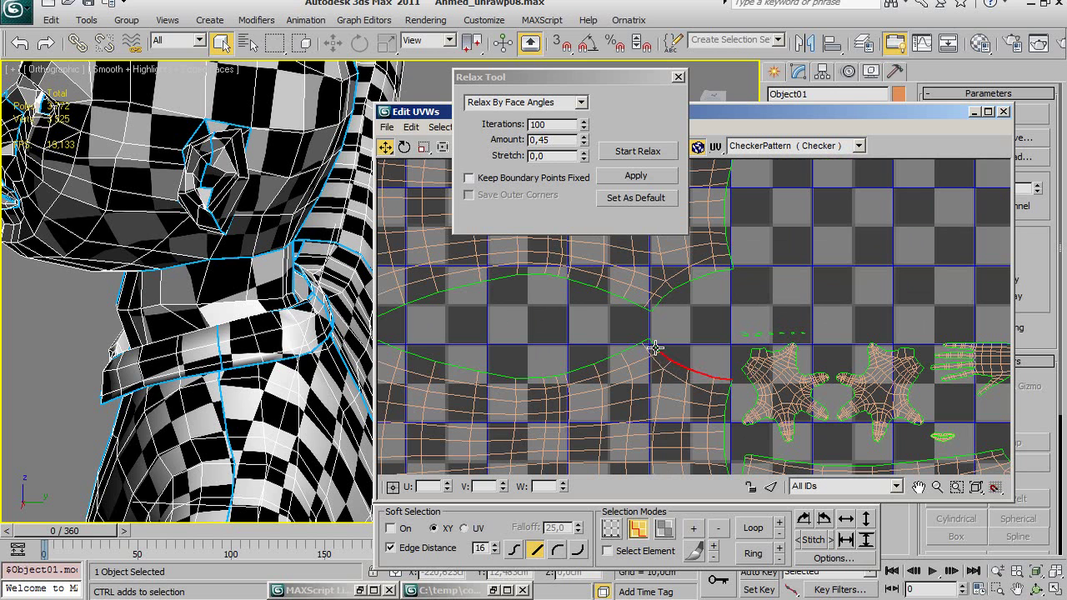
right_click(674, 365)
left_click(629, 430)
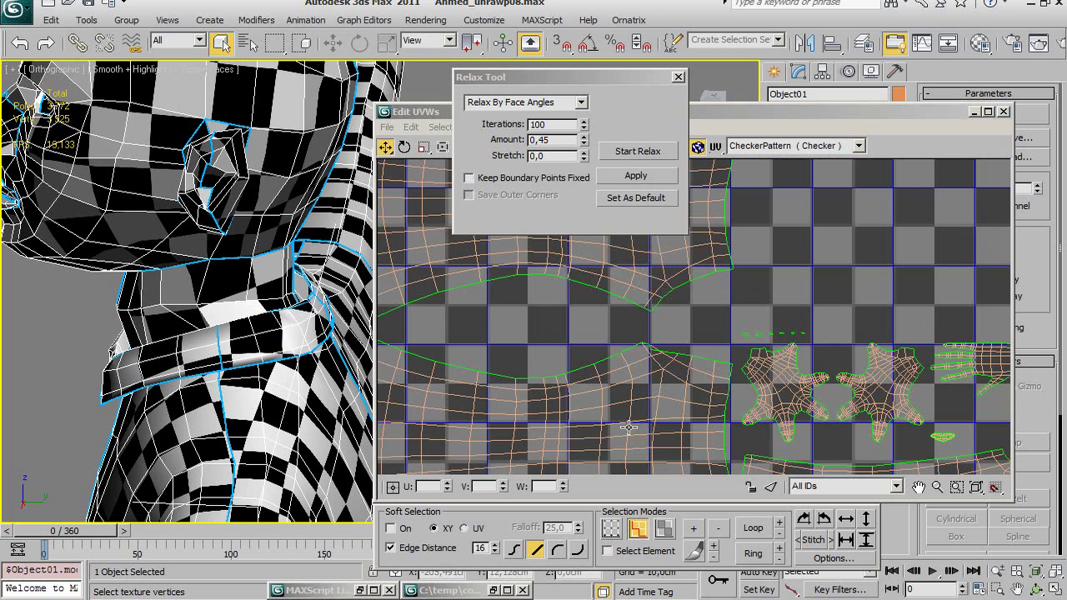
scroll(697, 369, "up", 2)
scroll(698, 369, "up", 1)
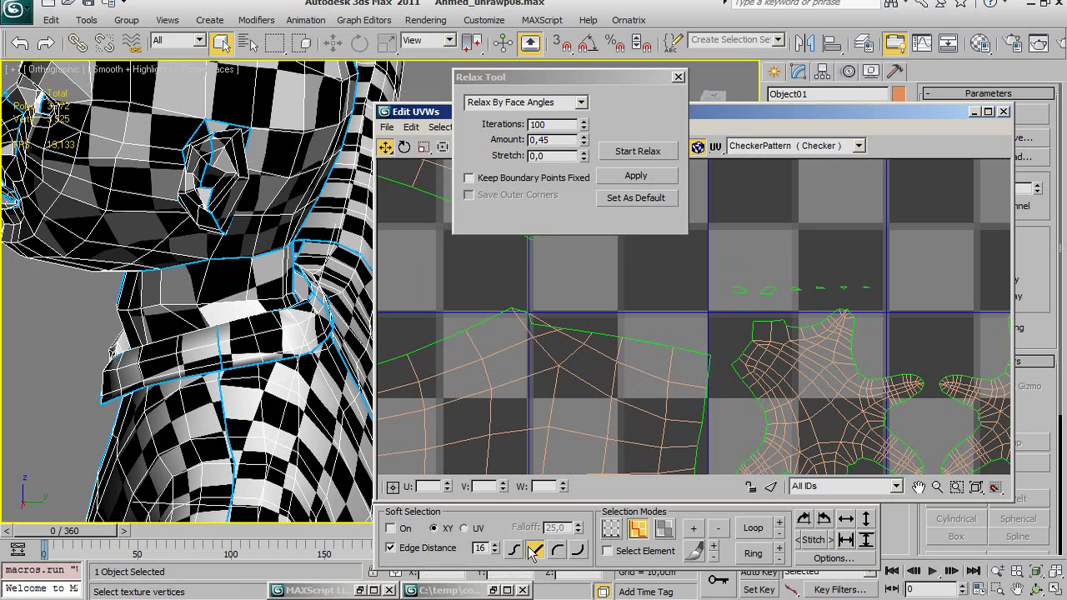
Relax the vertices around the shoulder notch join, then pick the next seam edge.
left_click(612, 534)
left_click_drag(495, 291, 724, 446)
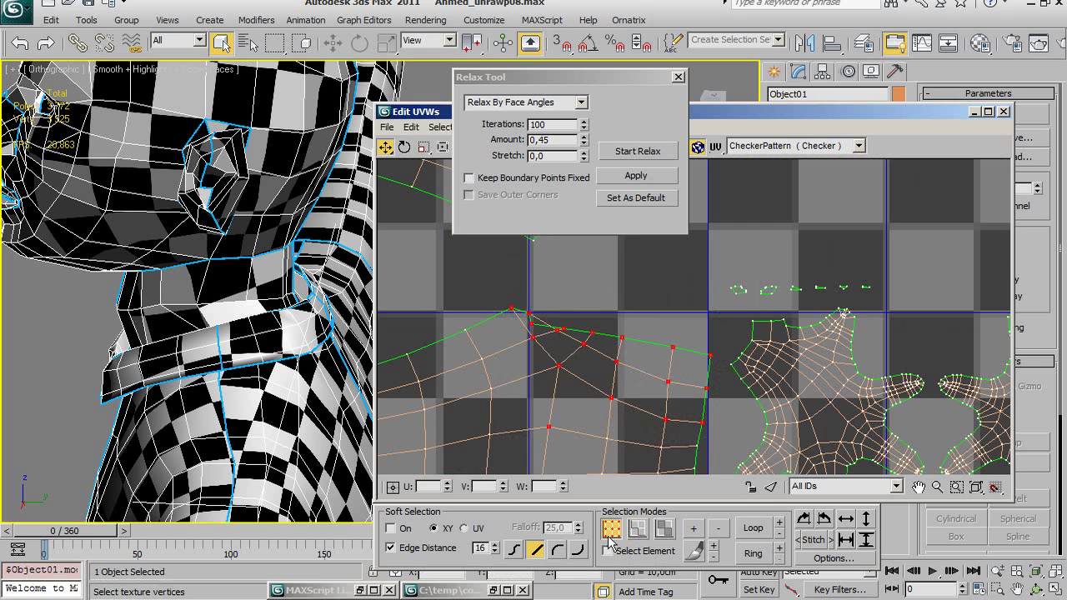
left_click(637, 151)
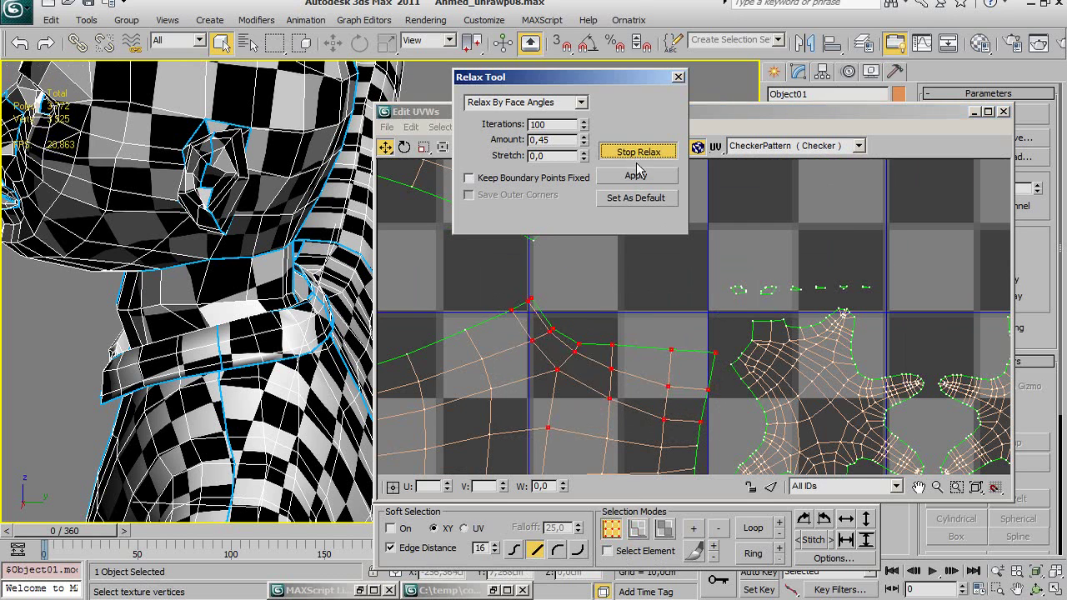
scroll(683, 369, "down", 3)
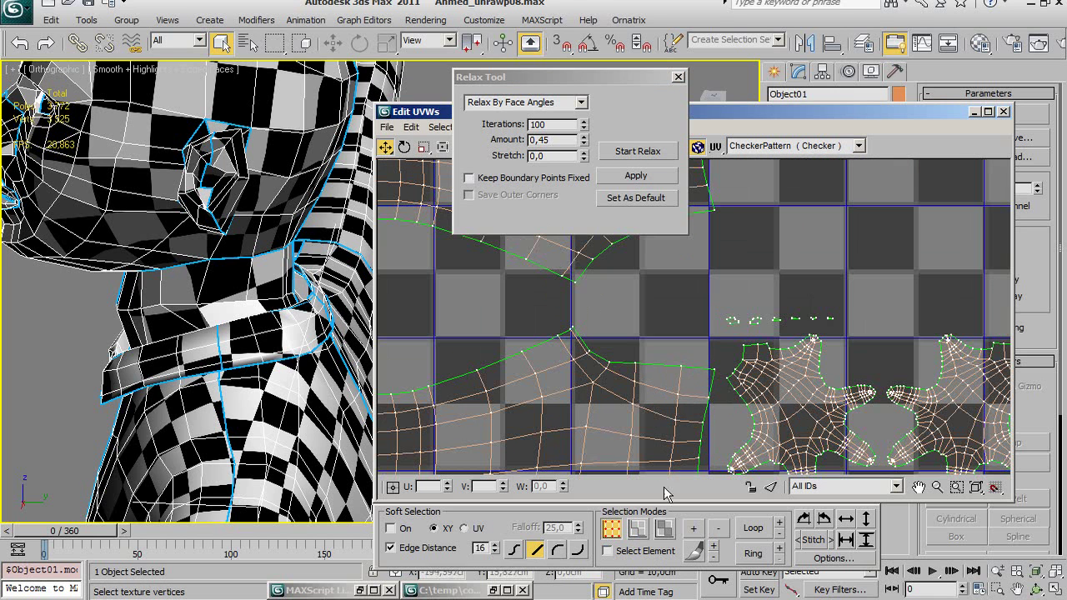
left_click(643, 527)
left_click(697, 370)
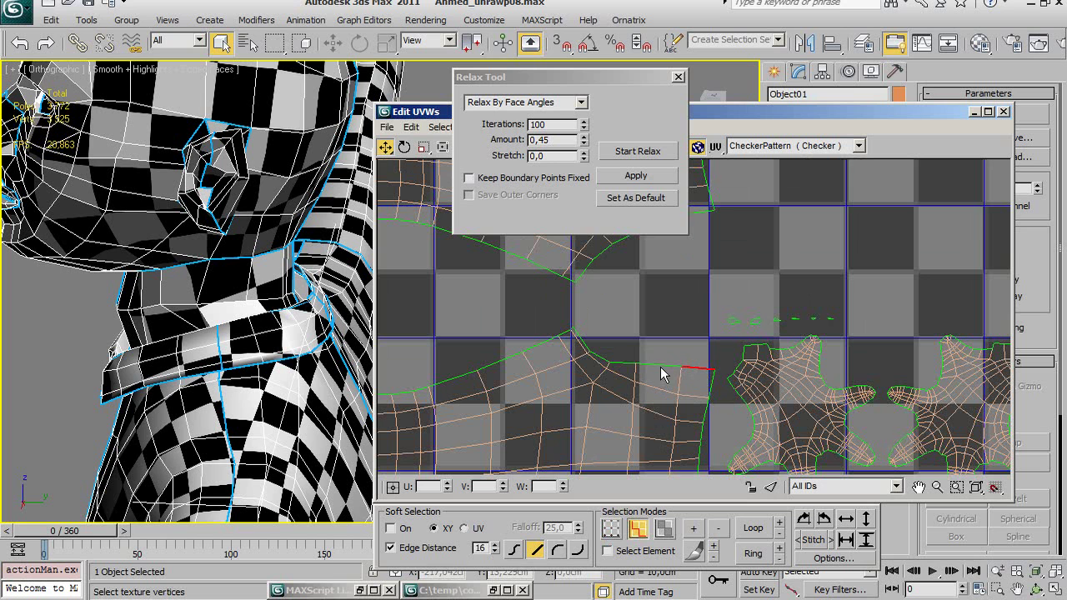
Add the neighbouring edge and stitch the shirt pieces along their shared seam.
left_click(659, 366, "ctrl")
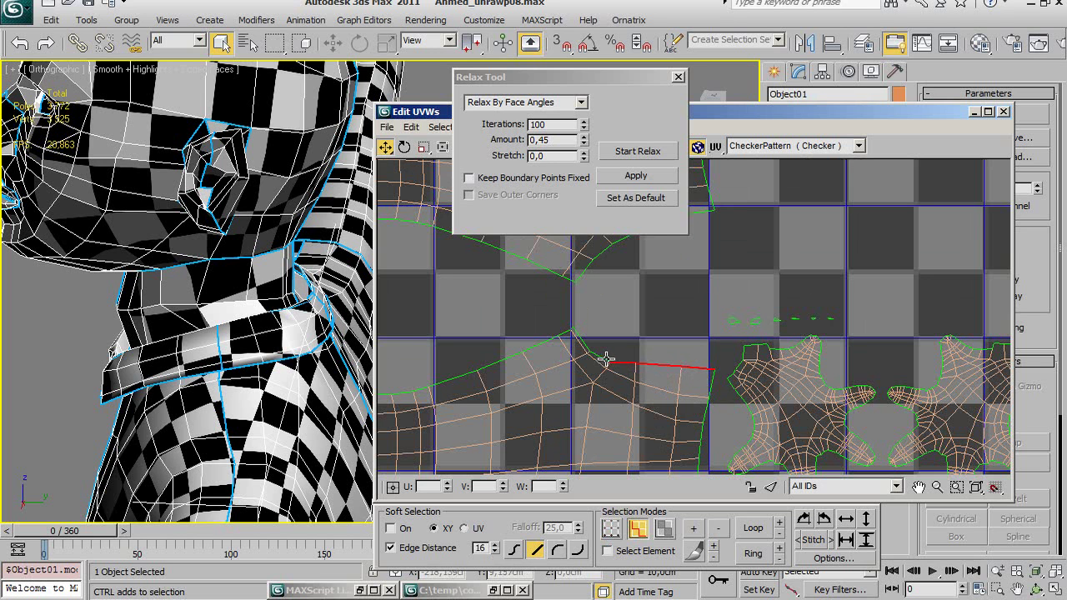
right_click(586, 350)
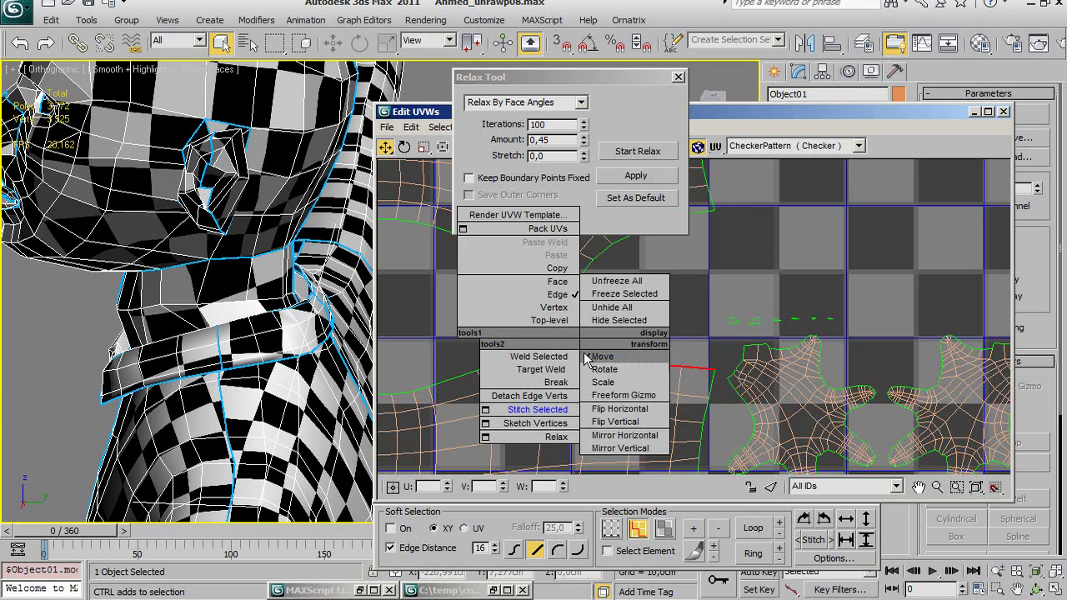
left_click(567, 414)
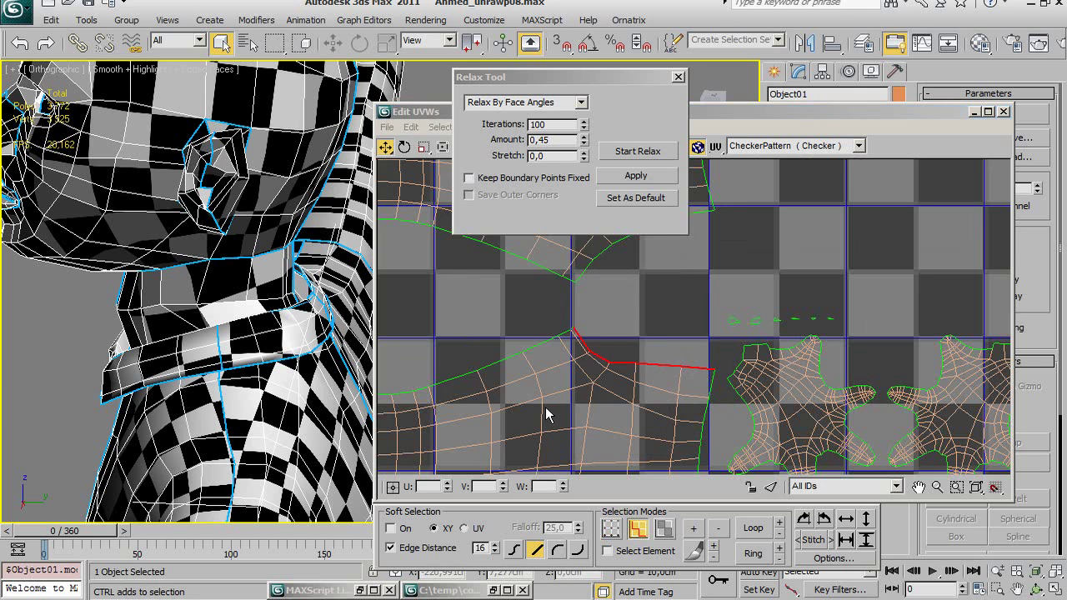
Relax the vertices along the stitched upper seam.
left_click(611, 528)
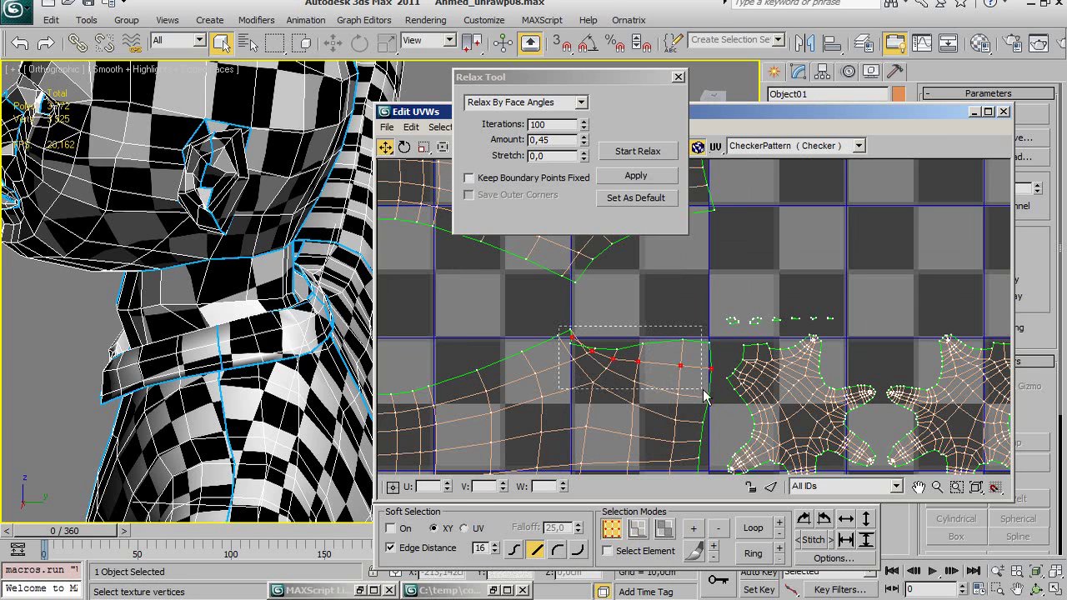
left_click_drag(705, 397, 679, 423)
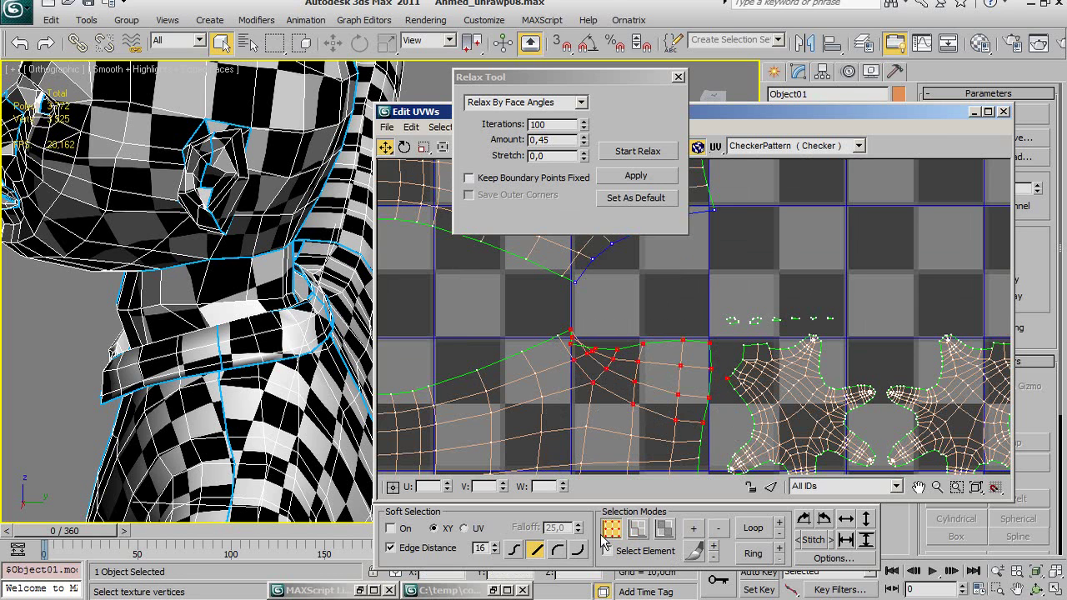
left_click(634, 151)
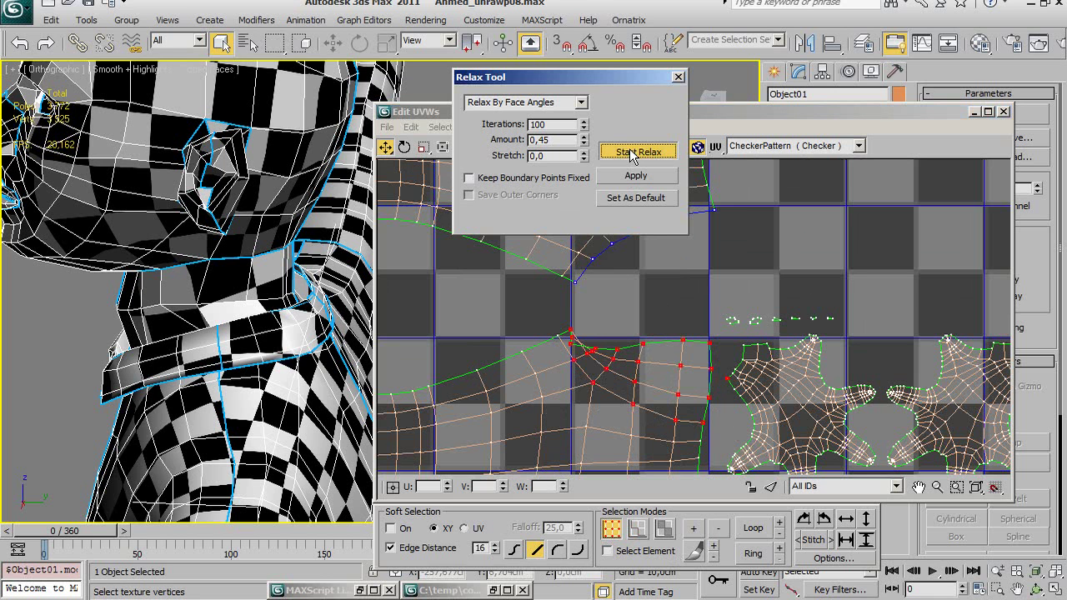
left_click(642, 283)
scroll(704, 309, "down", 3)
mouse_move(654, 300)
middle_mouse_down()
mouse_move(759, 369)
mouse_move(742, 365)
middle_mouse_up()
Zoom in on the face and arm islands.
scroll(757, 333, "down", 2)
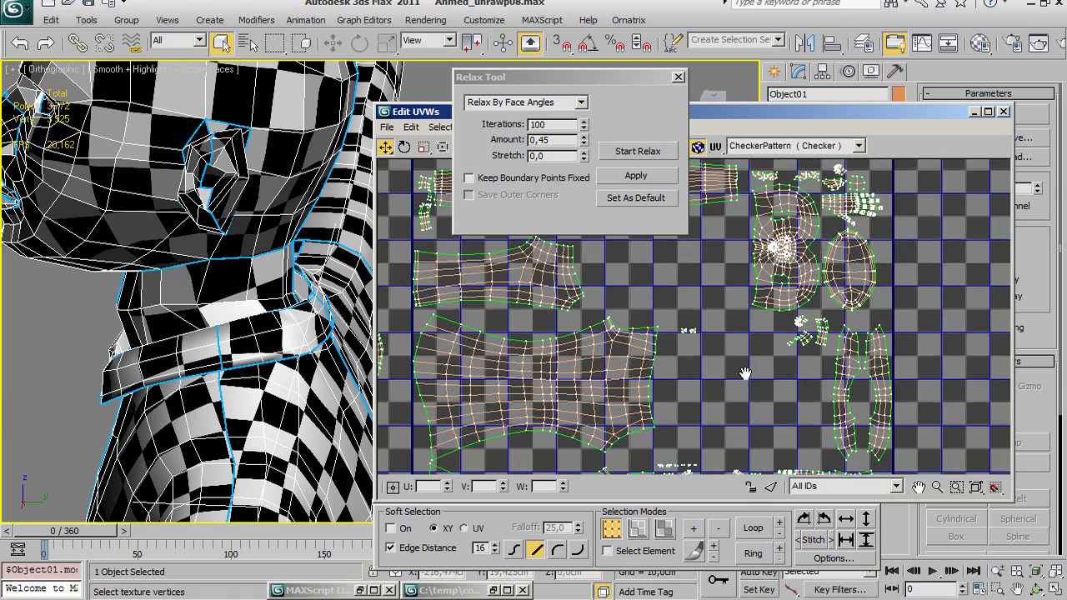
scroll(755, 400, "up", 3)
scroll(762, 428, "up", 2)
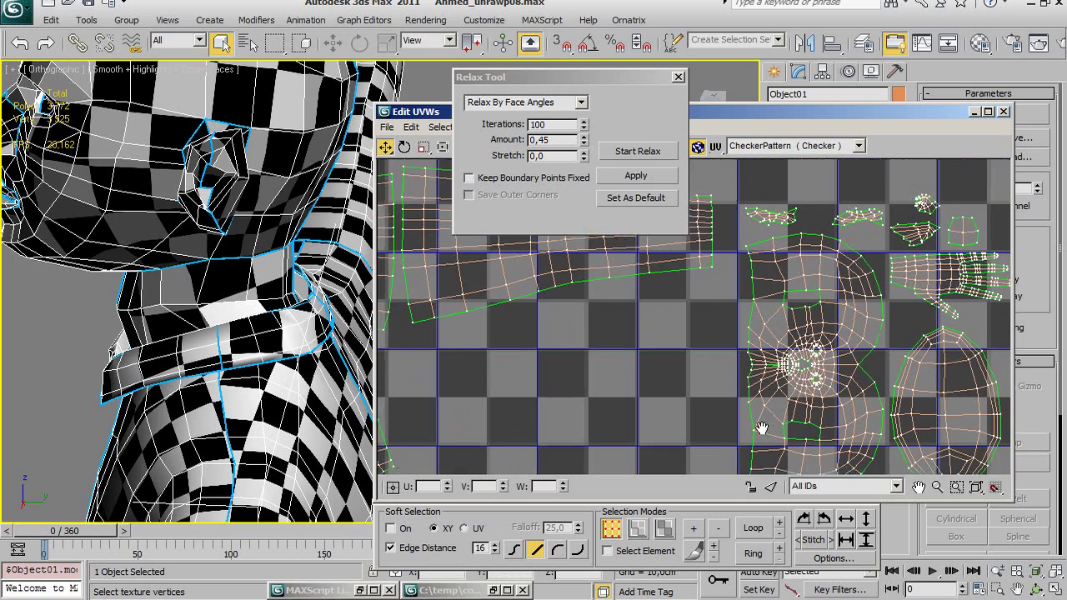
middle_click_drag(811, 320, 792, 329)
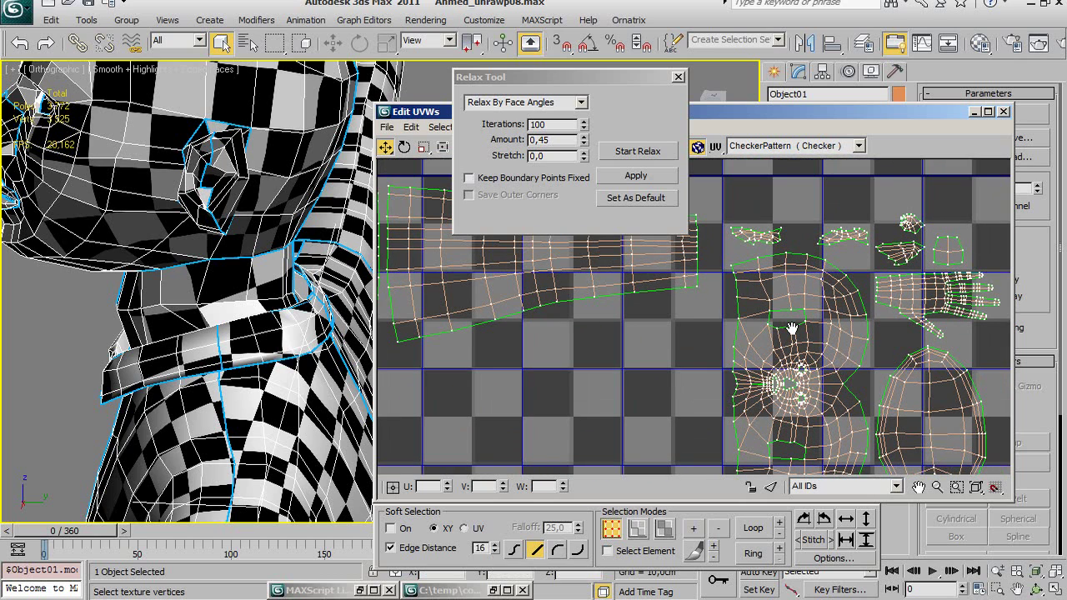
scroll(792, 338, "up", 2)
scroll(767, 350, "up", 3)
scroll(733, 367, "up", 2)
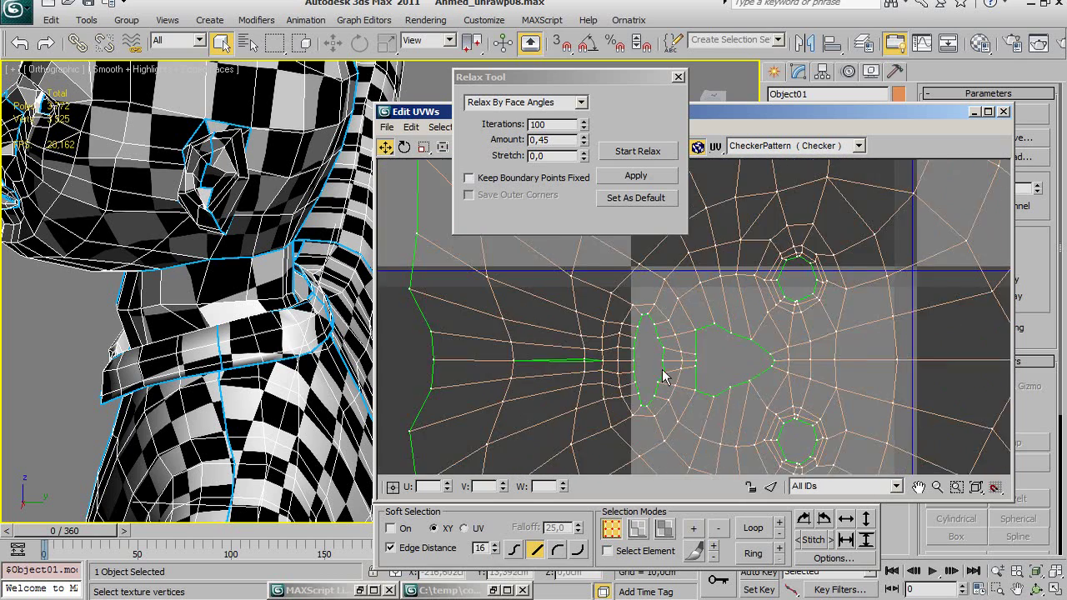
scroll(702, 376, "up", 2)
scroll(703, 377, "up", 2)
scroll(682, 363, "up", 2)
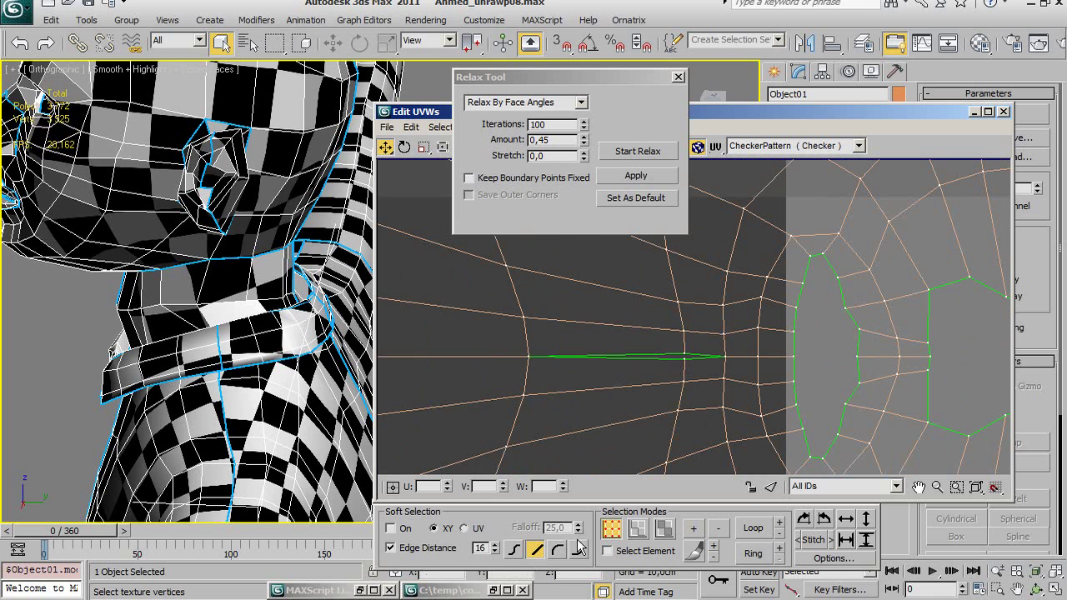
Stitch the open slit edge inside the face island closed.
left_click(640, 531)
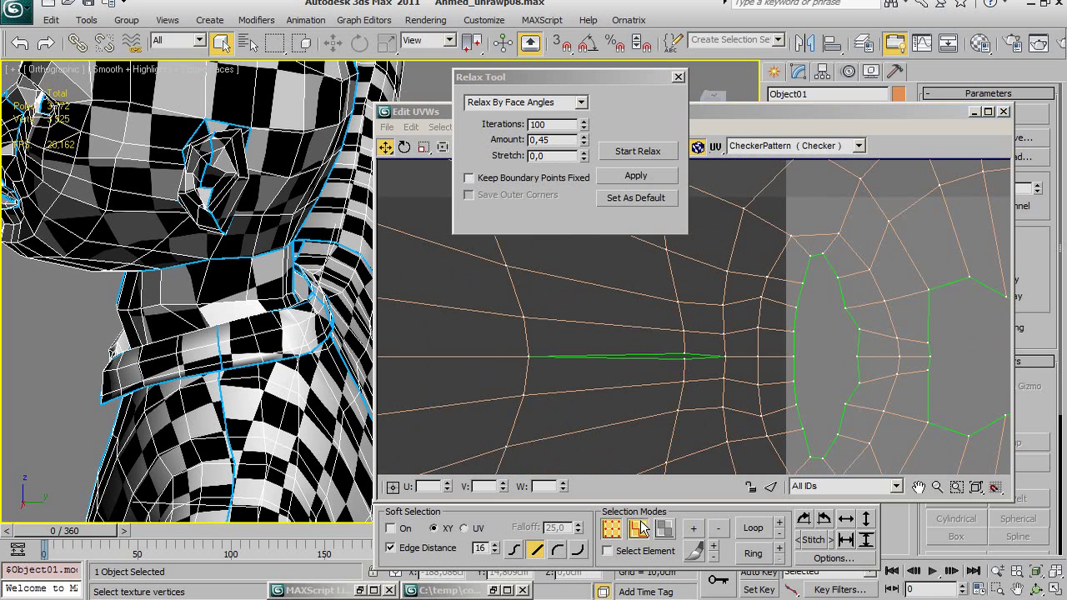
left_click(664, 357)
right_click(656, 349)
left_click(621, 428)
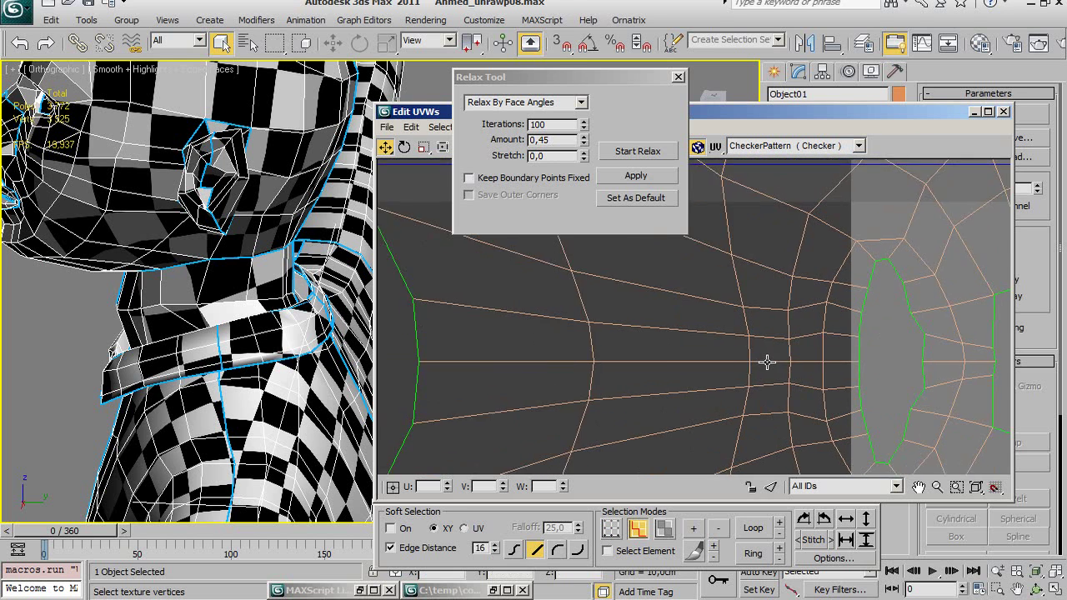
Pick a vertex on a tiny fragment above the glove islands and apply a quad-menu edit.
scroll(699, 358, "down", 4)
middle_click_drag(679, 372, 723, 358)
scroll(724, 359, "down", 2)
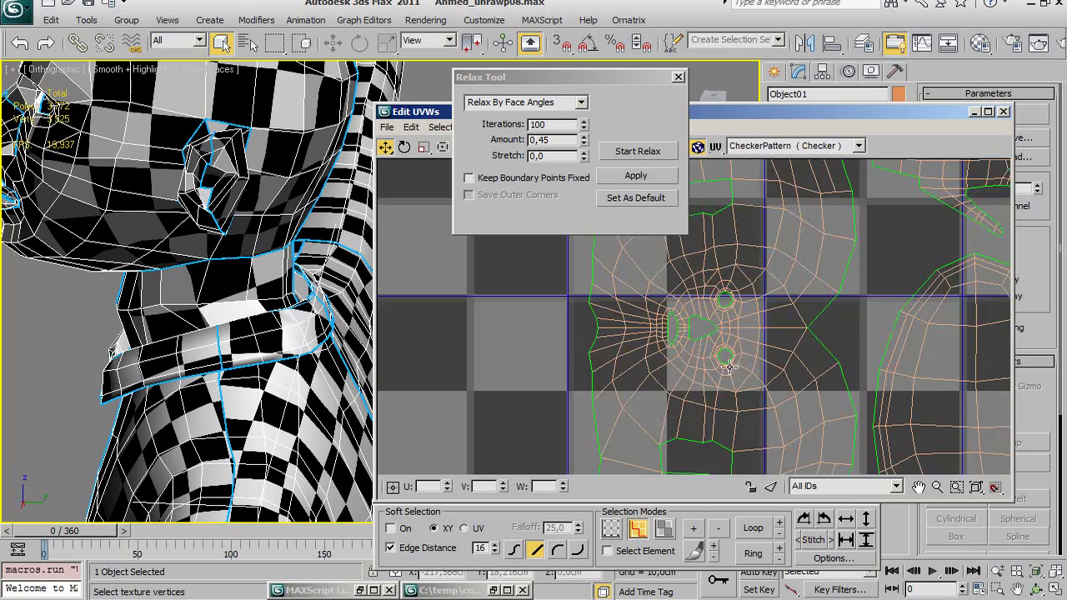
scroll(734, 363, "down", 2)
scroll(739, 367, "down", 1)
scroll(741, 385, "down", 2)
scroll(742, 384, "down", 1)
scroll(743, 381, "down", 2)
scroll(746, 379, "down", 1)
scroll(749, 375, "down", 2)
scroll(750, 375, "up", 2)
scroll(751, 334, "up", 2)
scroll(753, 338, "up", 2)
scroll(746, 340, "up", 2)
scroll(672, 363, "up", 1)
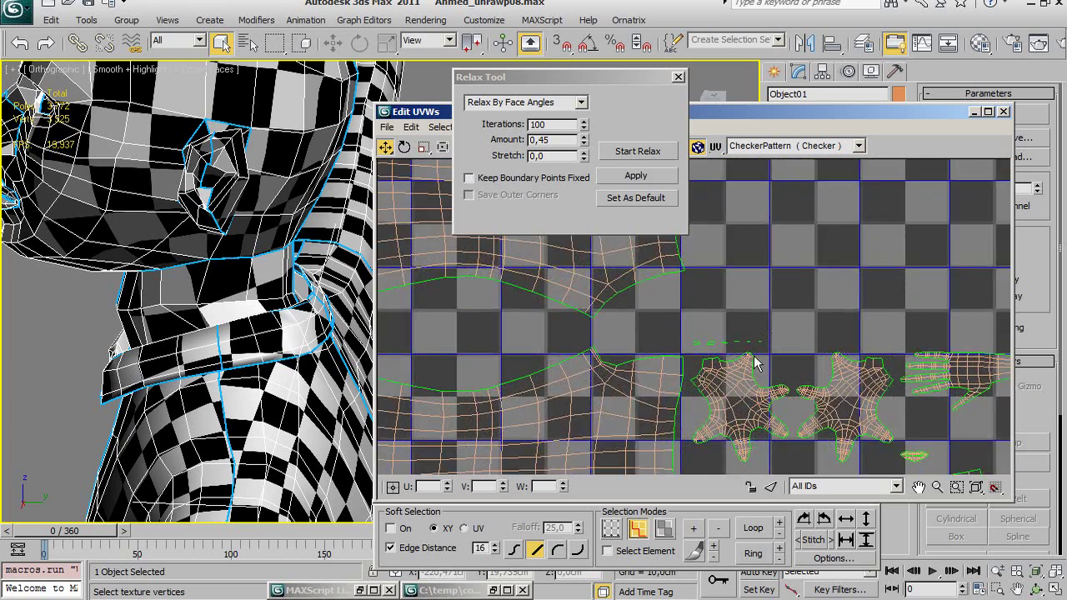
scroll(676, 361, "up", 1)
scroll(679, 360, "up", 1)
scroll(682, 359, "up", 1)
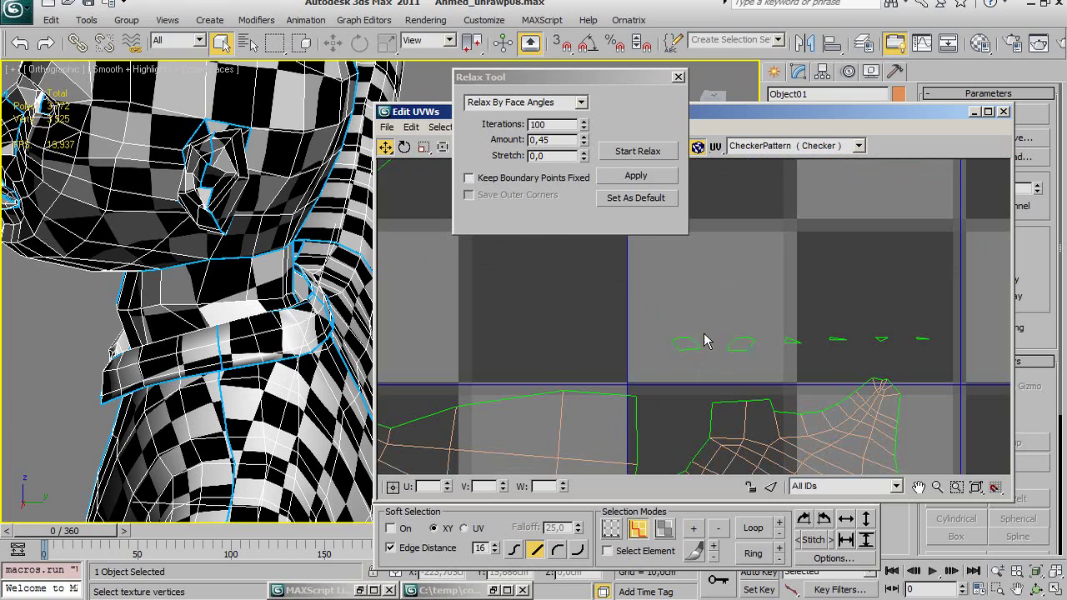
left_click(693, 341)
right_click(694, 342)
left_click(659, 414)
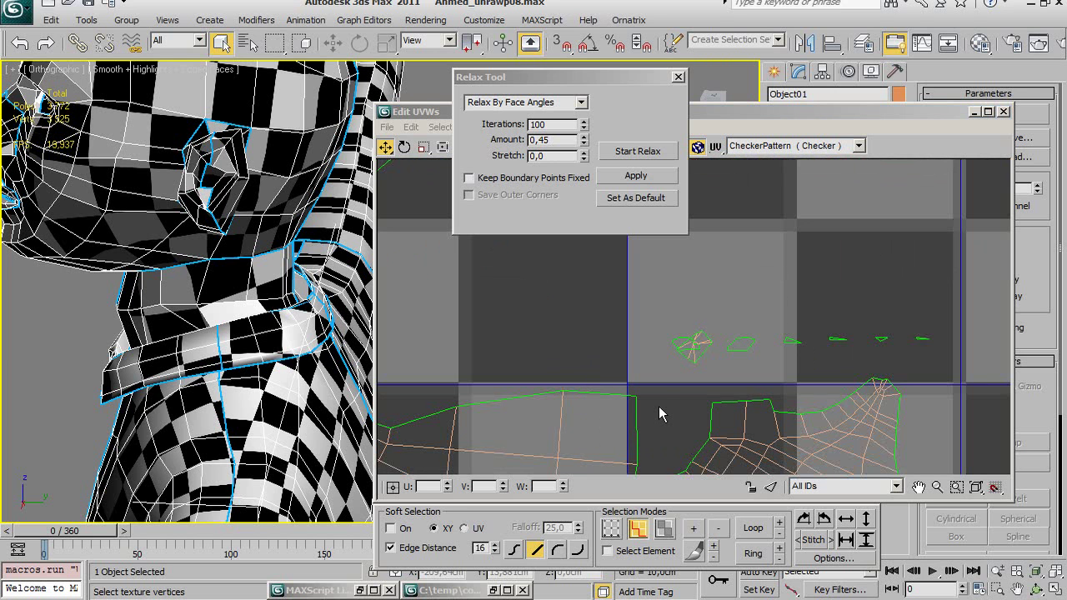
Marquee-select vertices near the glove islands and beside the long arm strips.
scroll(657, 352, "down", 1)
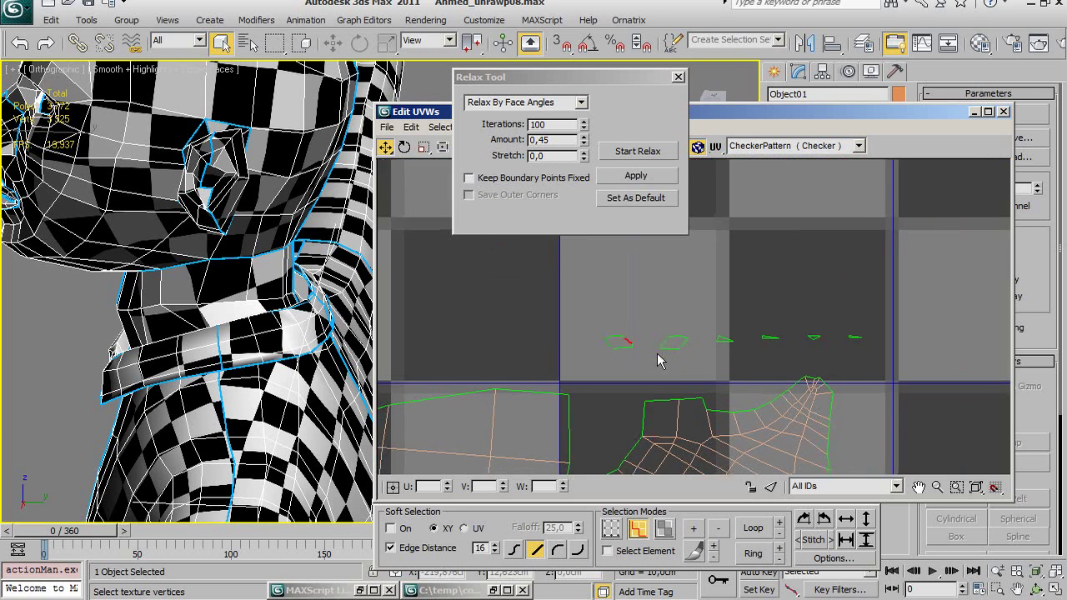
scroll(657, 352, "down", 2)
middle_click_drag(657, 352, 550, 364)
scroll(550, 364, "down", 1)
scroll(642, 370, "down", 1)
scroll(642, 369, "down", 1)
middle_click_drag(642, 369, 650, 428)
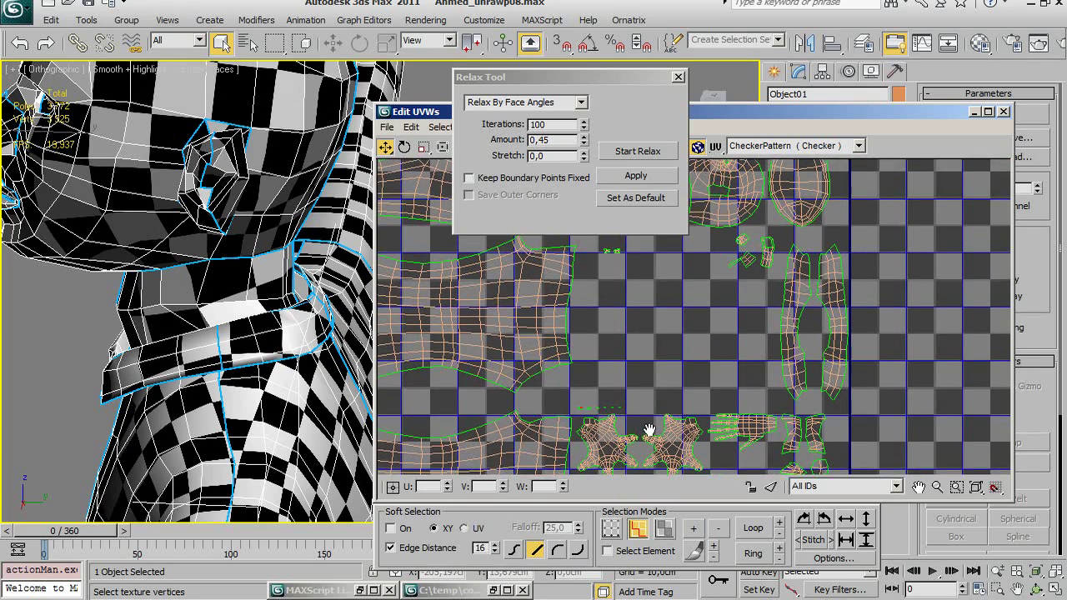
mouse_move(686, 336)
middle_mouse_down()
mouse_move(695, 424)
mouse_move(730, 336)
middle_mouse_up()
scroll(696, 405, "down", 1)
scroll(722, 405, "down", 1)
scroll(729, 336, "up", 2)
scroll(662, 376, "up", 1)
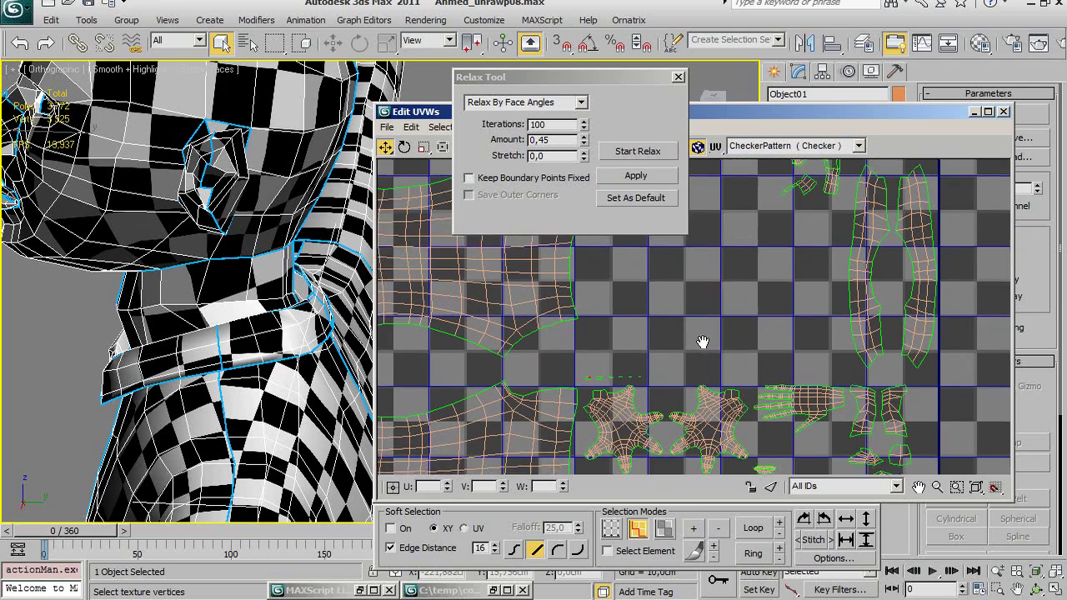
scroll(706, 345, "up", 1)
left_click_drag(620, 320, 686, 337)
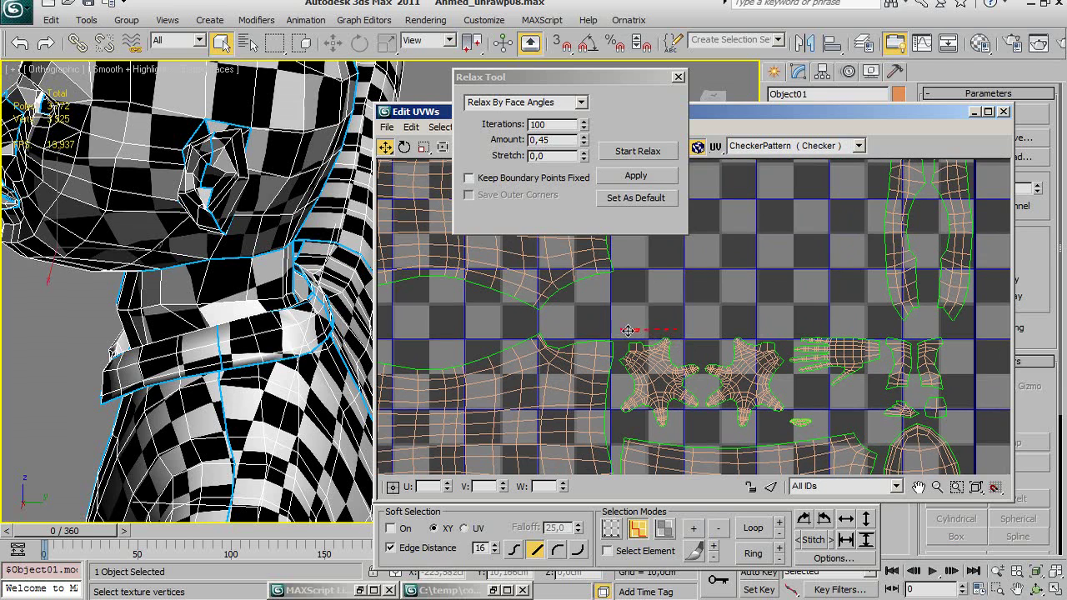
scroll(730, 239, "down", 3)
middle_click_drag(729, 239, 730, 352)
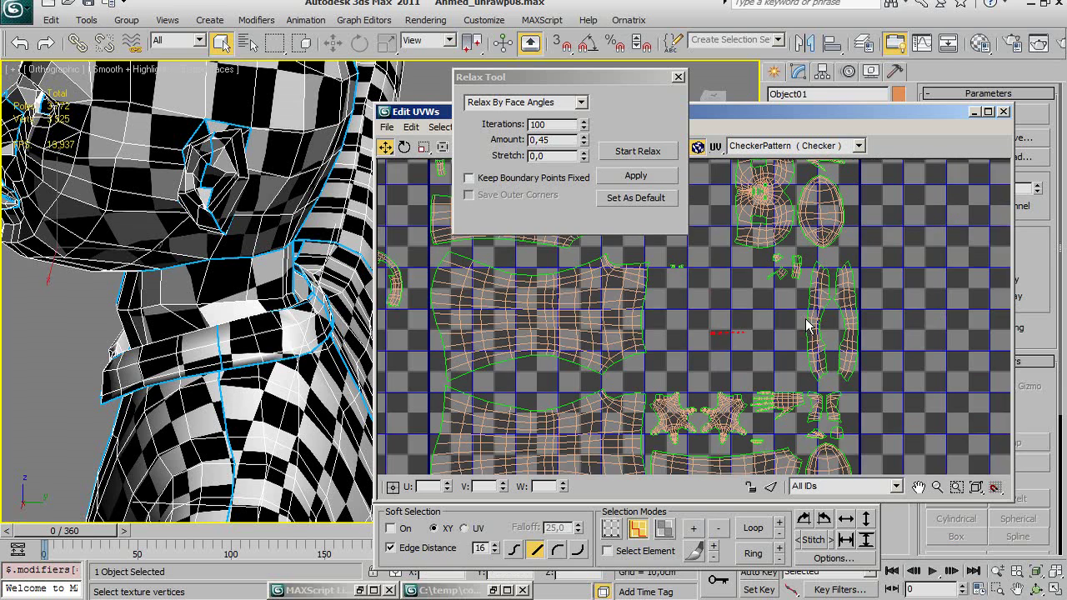
left_click_drag(718, 327, 719, 329)
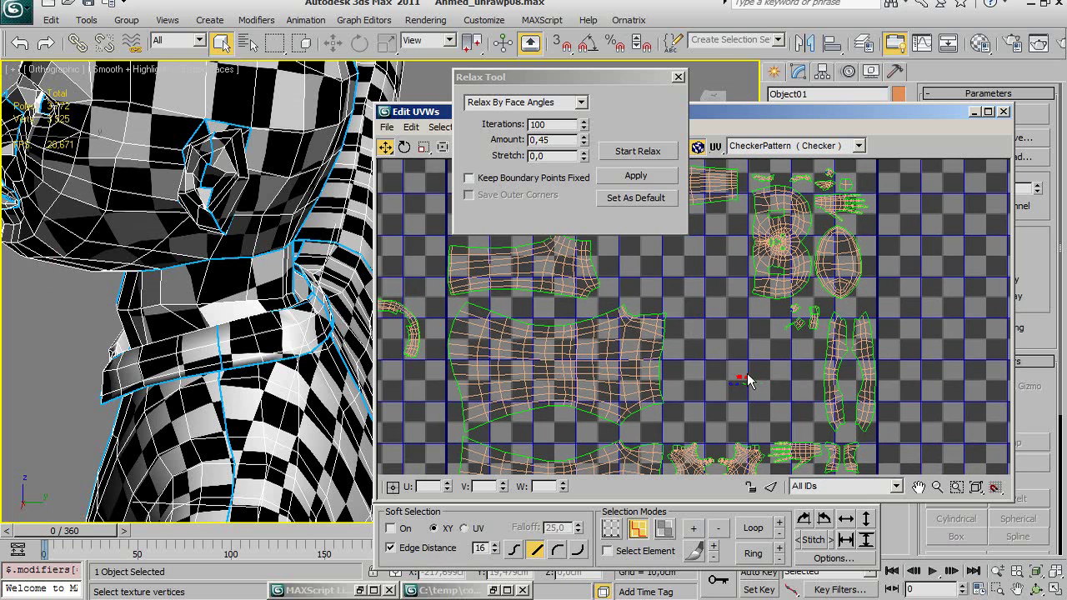
scroll(738, 378, "up", 2)
scroll(742, 364, "up", 3)
scroll(746, 394, "up", 2)
scroll(702, 397, "up", 1)
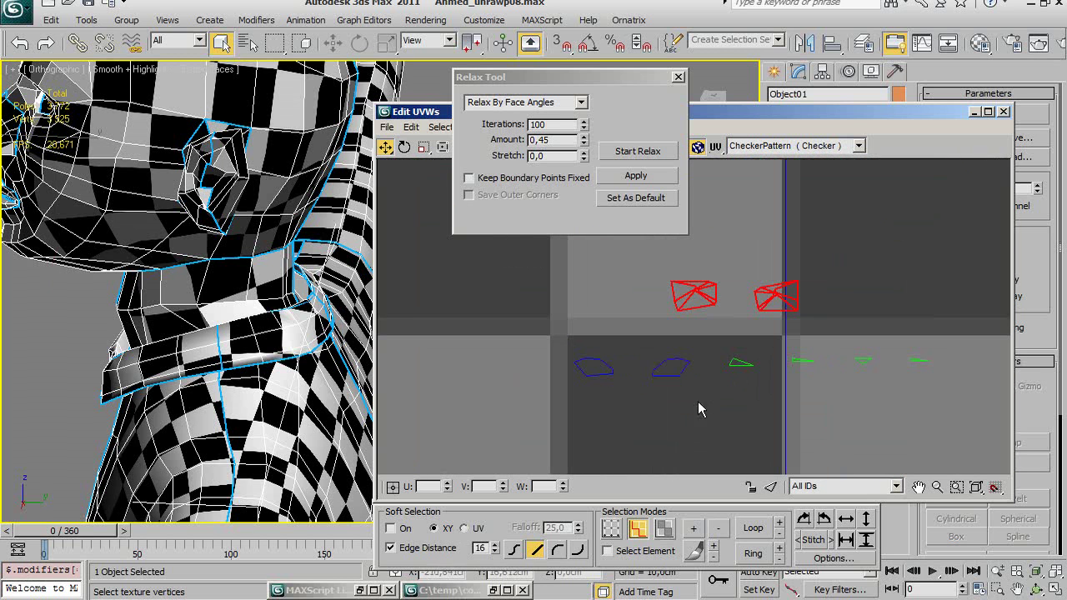
Try relaxing the whole left fragment, then undo it and deselect.
left_click(697, 306)
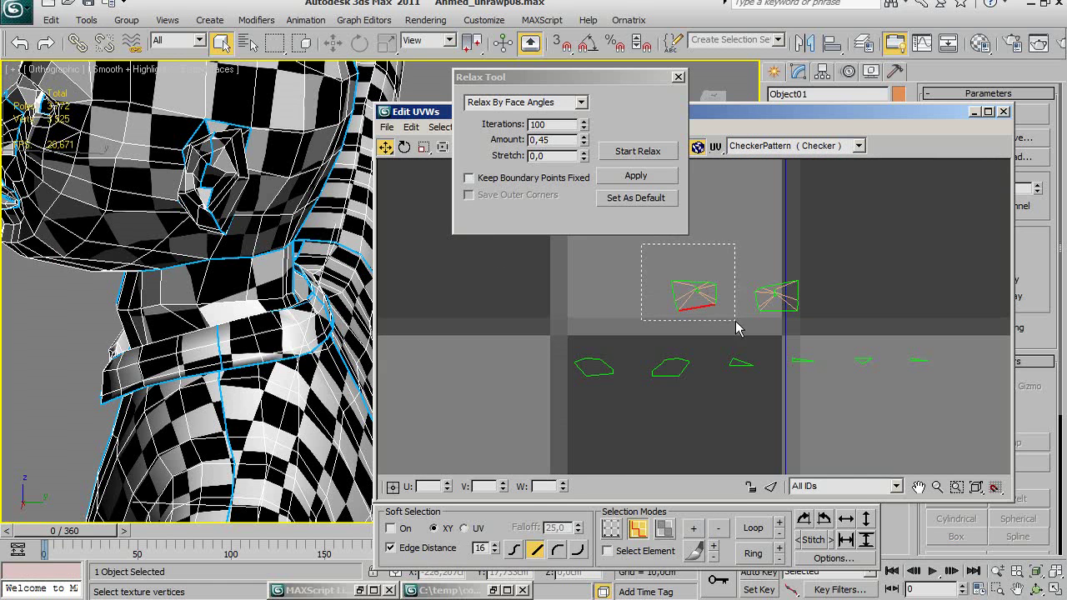
left_click_drag(701, 282, 739, 325)
left_click(643, 157)
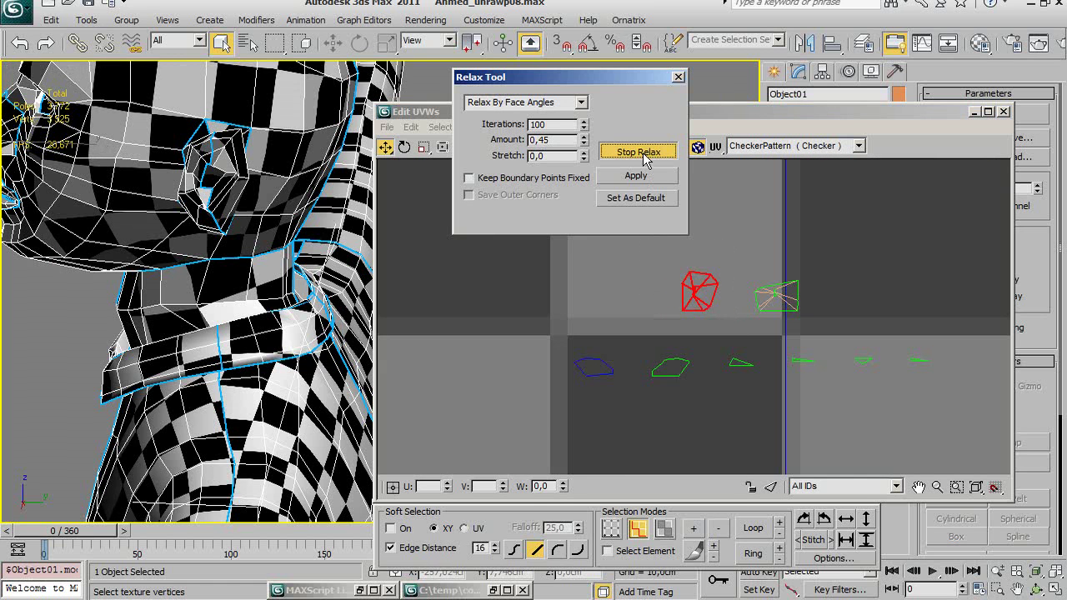
left_click(643, 158)
key("ctrl+z")
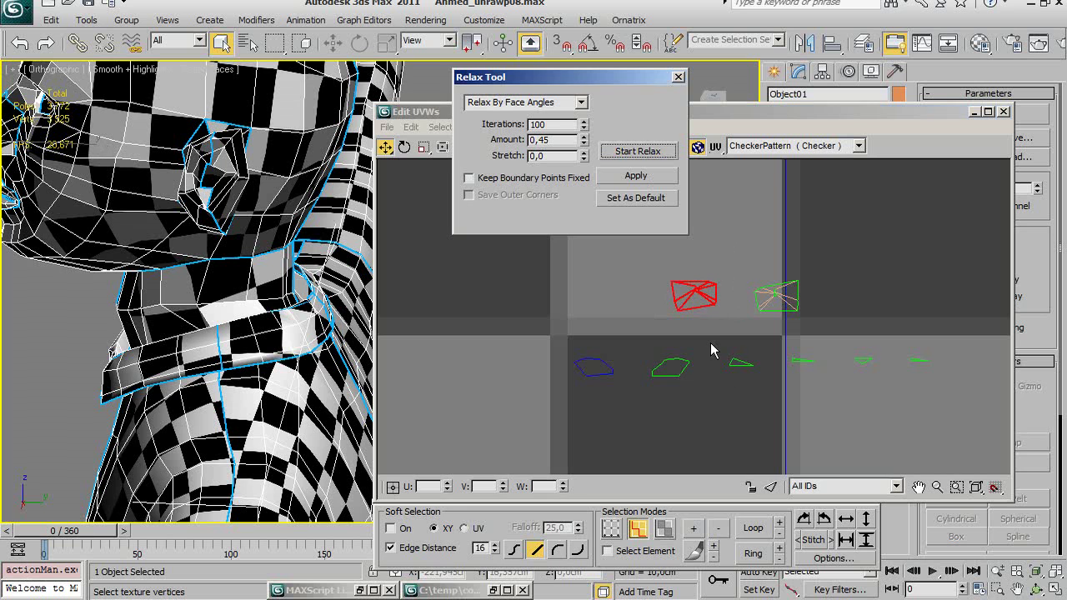
left_click(707, 331)
scroll(708, 331, "up", 3)
Set the relax method to Relax By Face Angles and relax the left piece's inner vertices.
left_click(584, 104)
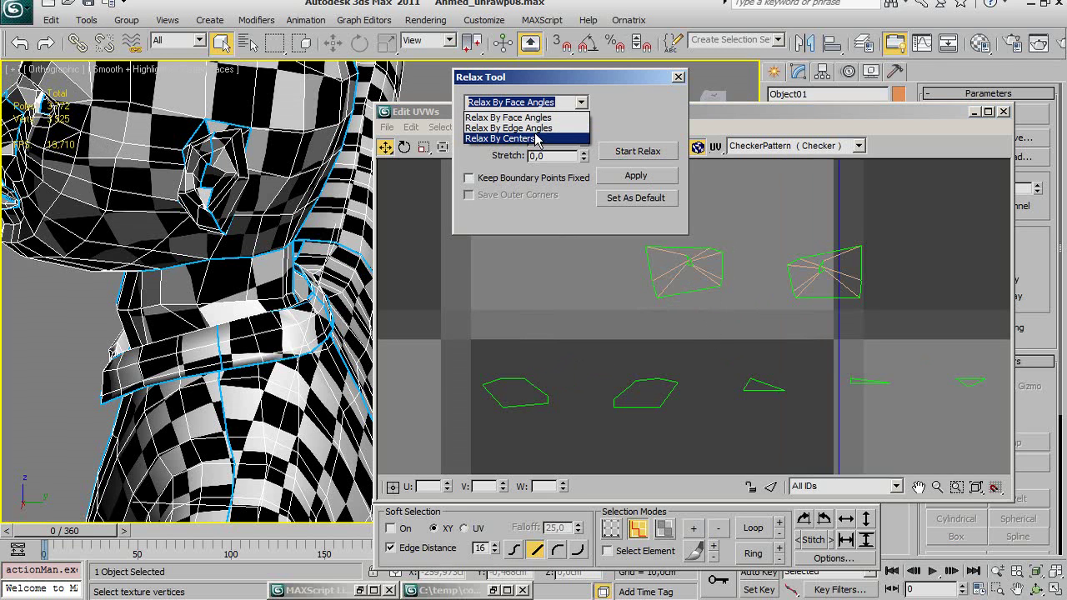
left_click(508, 118)
middle_click_drag(667, 263, 650, 308)
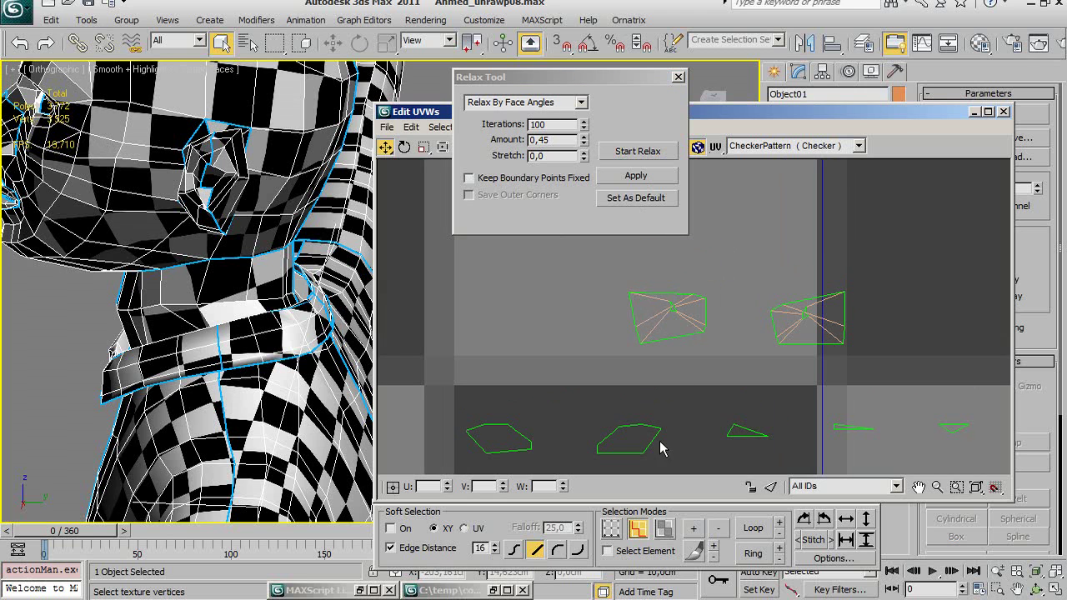
left_click(611, 527)
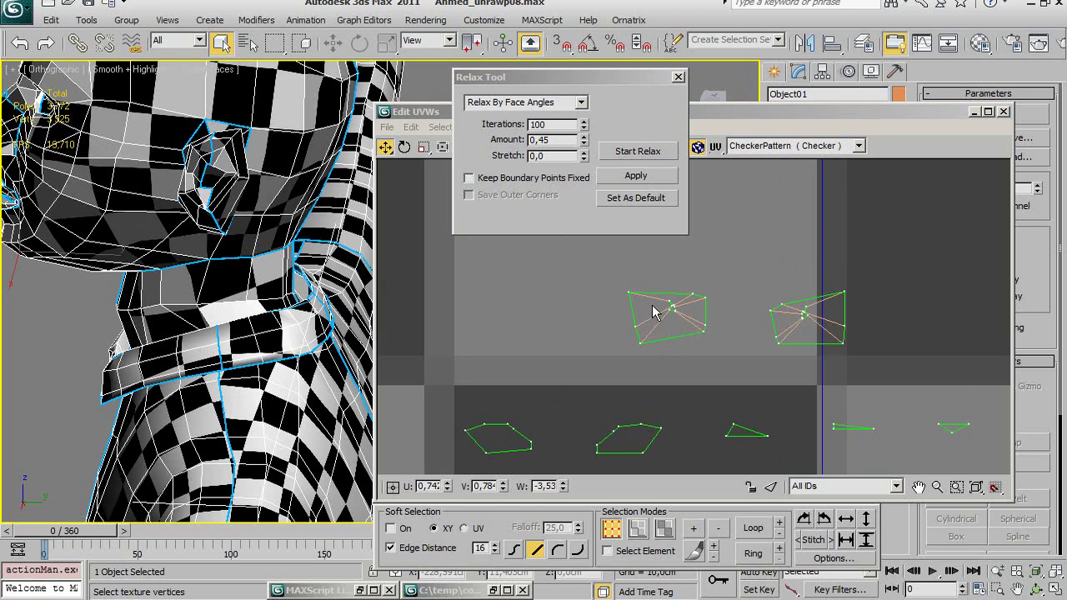
left_click_drag(682, 318, 684, 320)
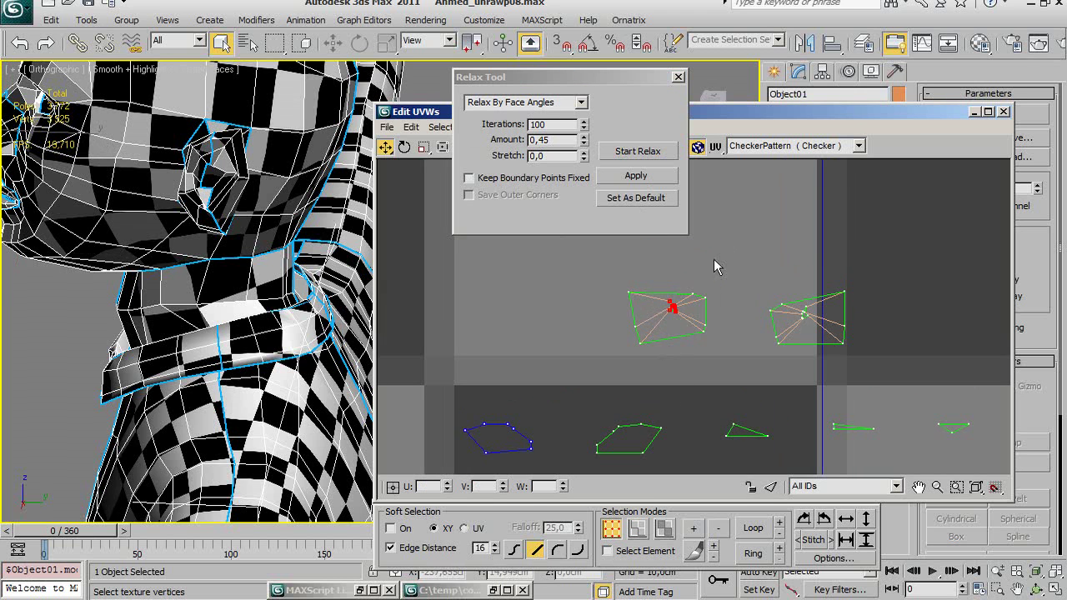
left_click(625, 154)
left_click(626, 153)
left_click(747, 290)
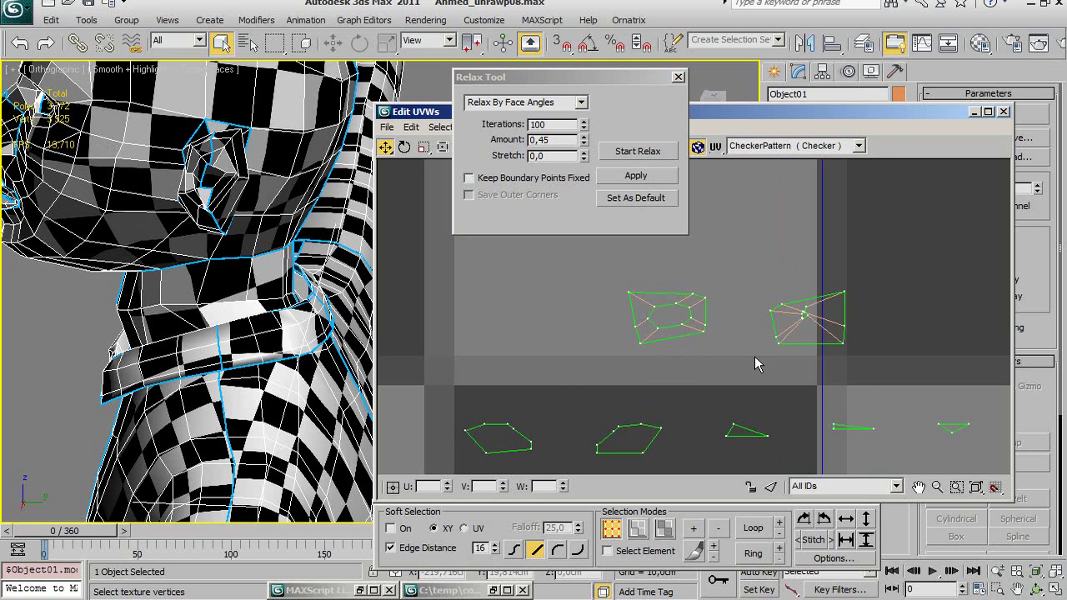
Relax the right piece's inner vertices the same way.
left_click_drag(828, 334, 827, 335)
left_click(626, 155)
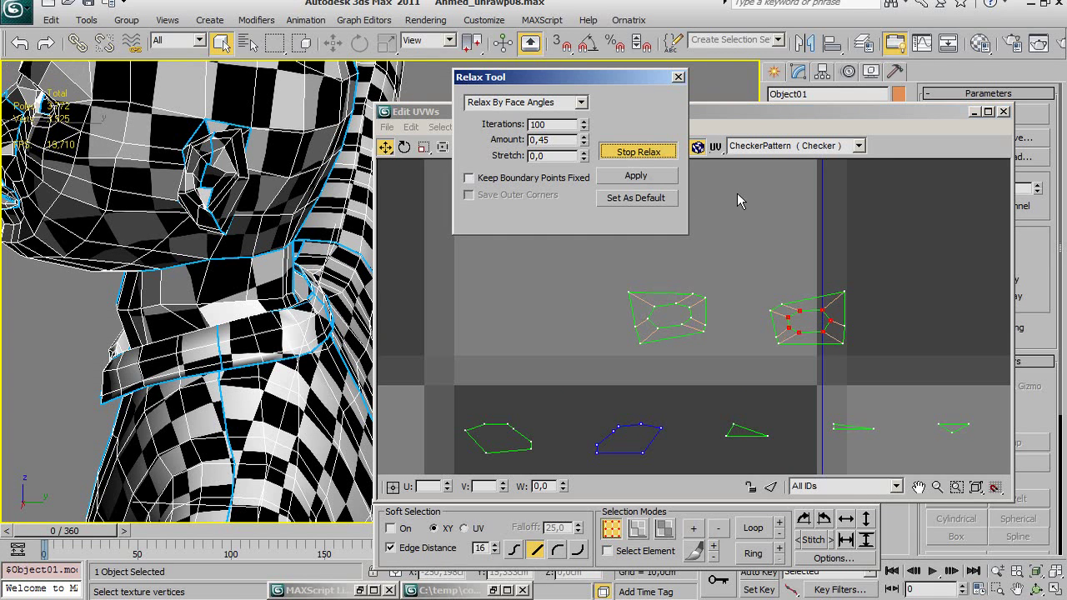
left_click(638, 152)
left_click(750, 317)
middle_click_drag(751, 317, 659, 297)
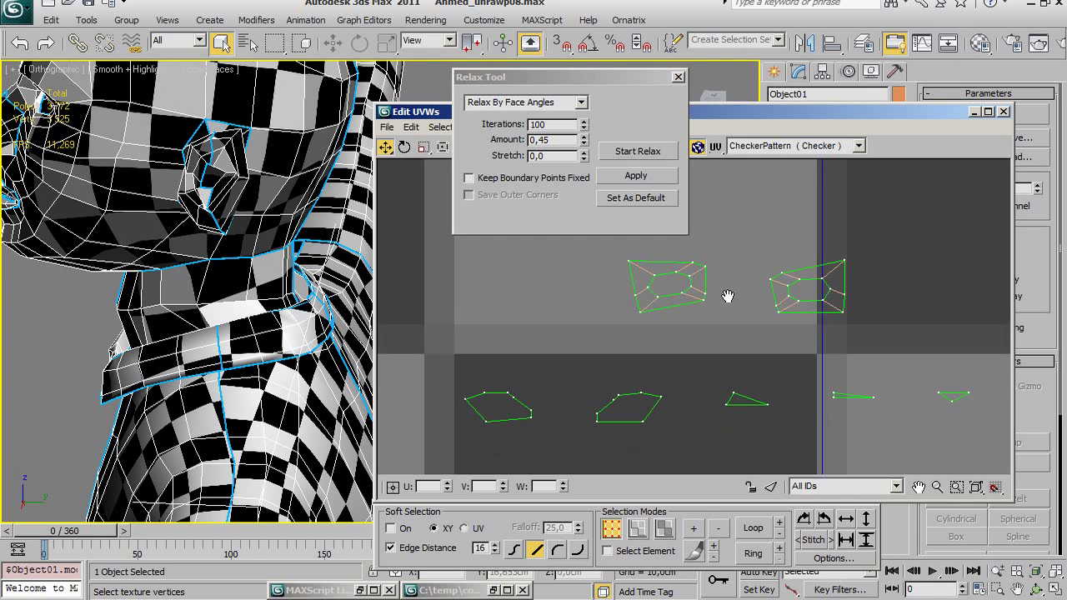
scroll(209, 292, "down", 5)
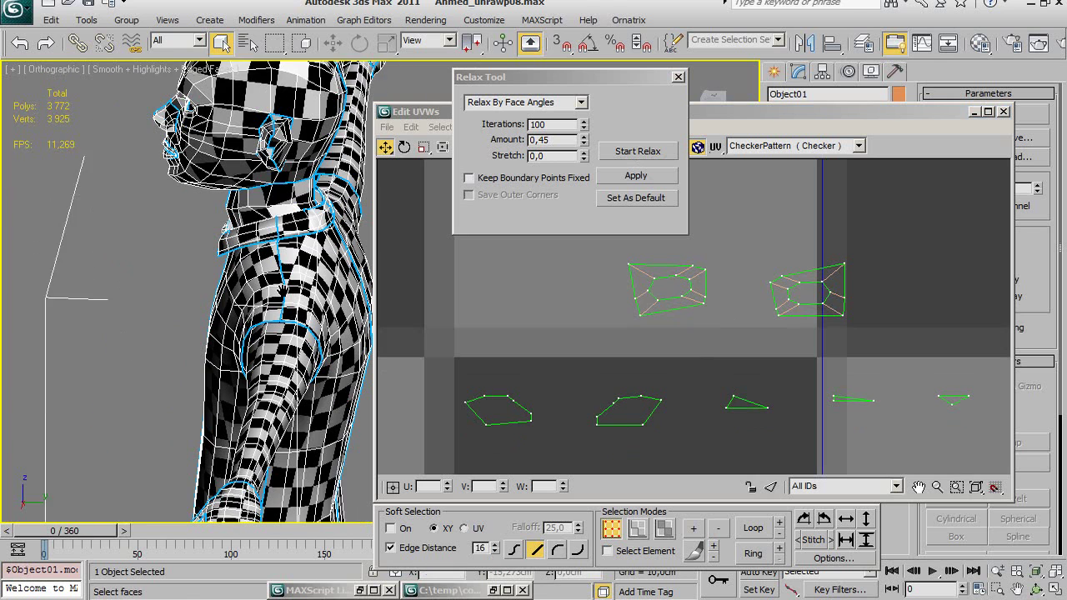
Orbit and zoom the perspective view to frame the character's head and nose from the front.
left_click_drag(745, 256, 907, 340)
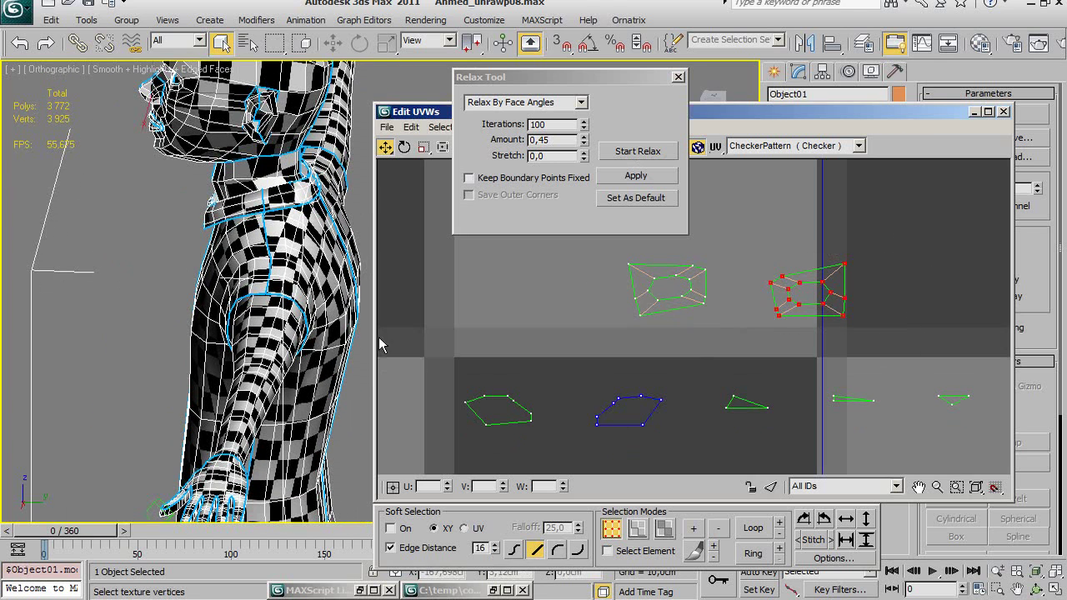
scroll(333, 233, "down", 5)
key("ctrl+r")
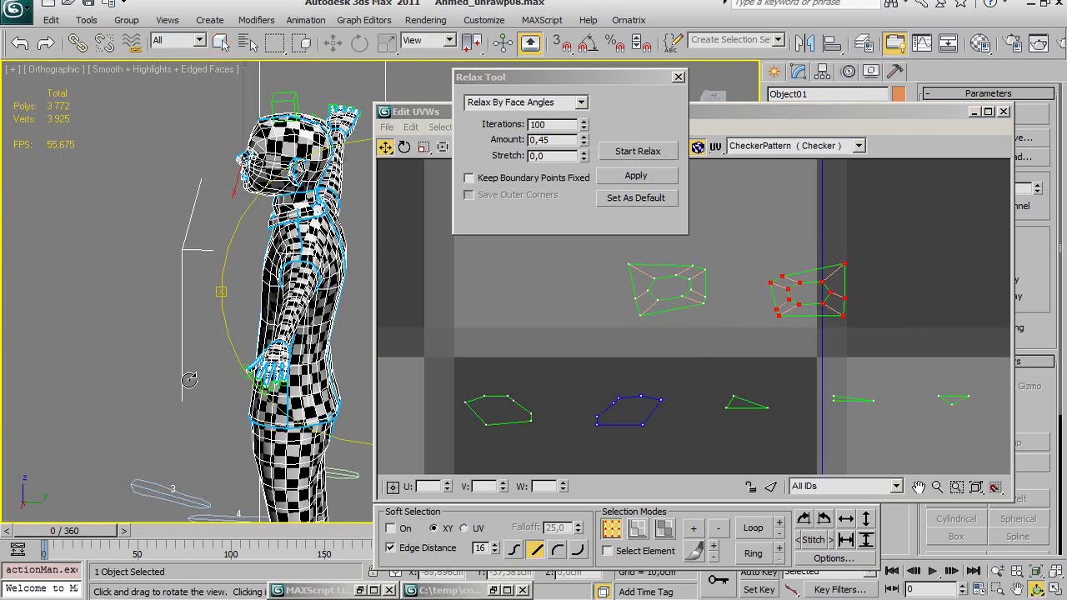
left_click_drag(200, 367, 378, 311)
scroll(312, 330, "up", 4)
scroll(318, 357, "up", 3)
mouse_move(318, 357)
middle_mouse_down("alt")
mouse_move(312, 309)
mouse_move(273, 314)
middle_mouse_up("alt")
scroll(310, 344, "up", 3)
scroll(311, 342, "up", 2)
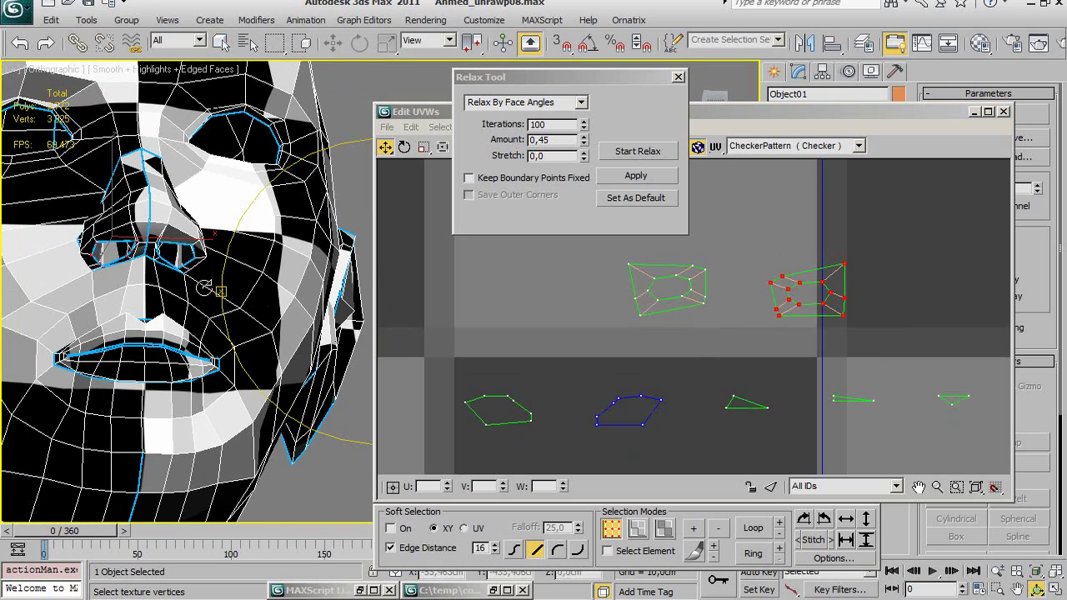
middle_click_drag(204, 285, 280, 286, "alt")
scroll(326, 293, "up", 3)
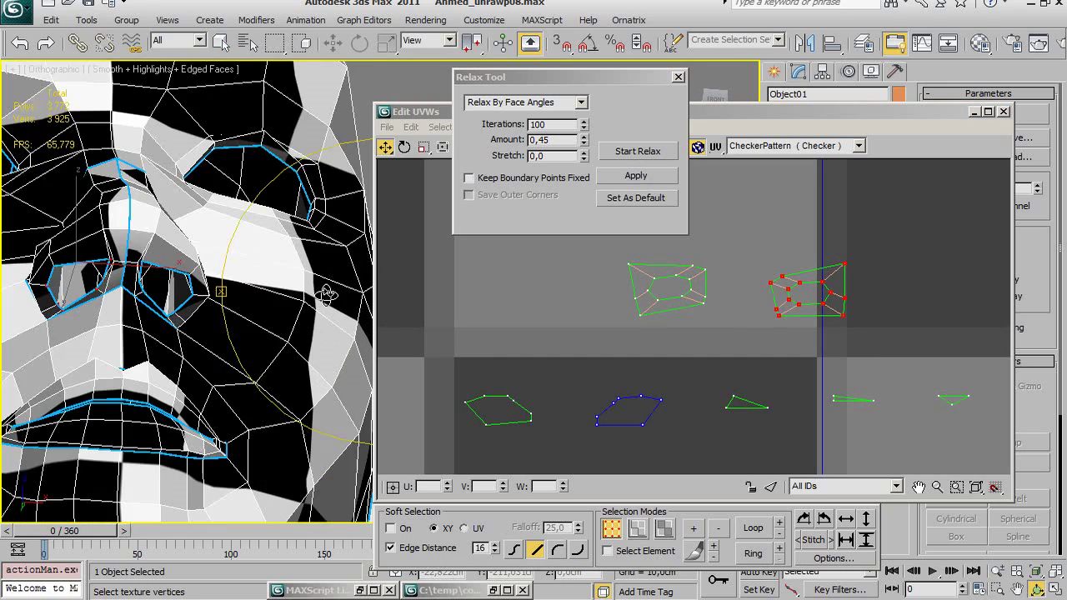
scroll(327, 294, "down", 2)
scroll(327, 296, "down", 2)
scroll(327, 300, "down", 2)
scroll(328, 308, "down", 2)
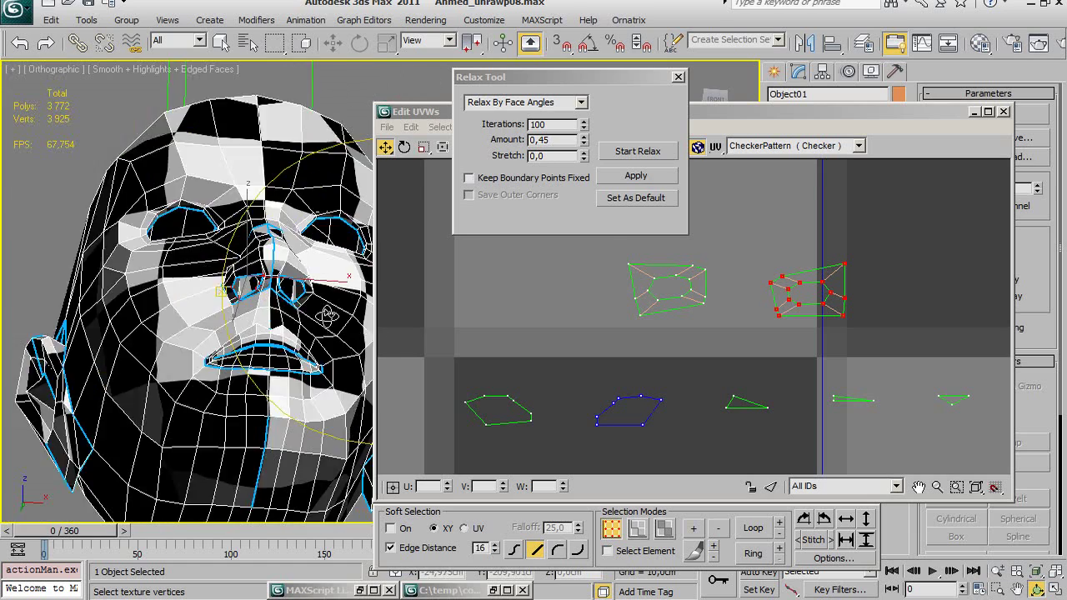
scroll(328, 315, "down", 4)
middle_click_drag(523, 328, 506, 307)
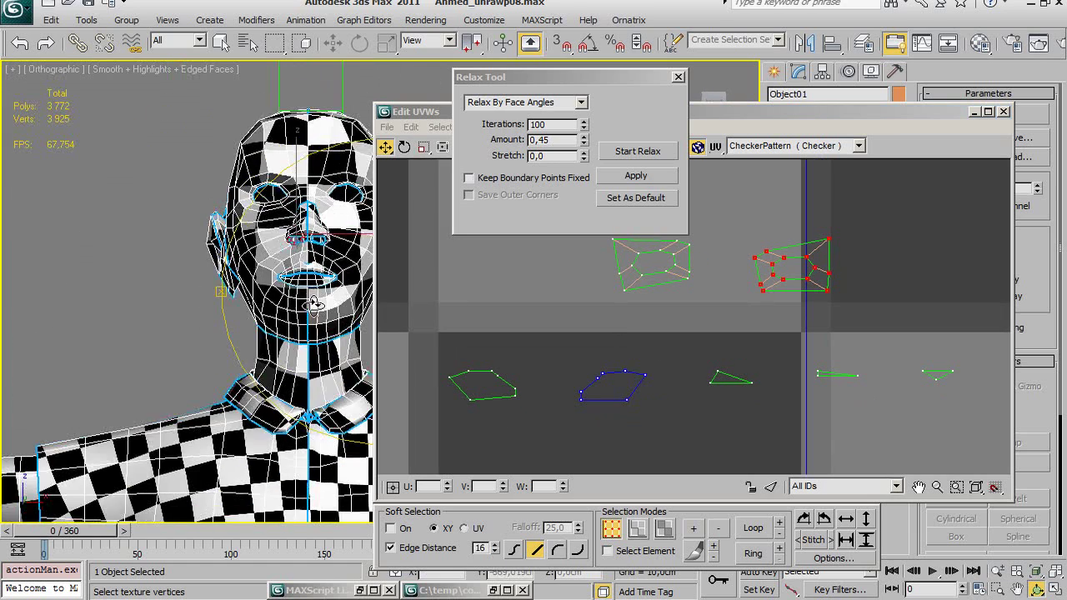
middle_click_drag(314, 304, 280, 300, "alt")
scroll(279, 300, "up", 2)
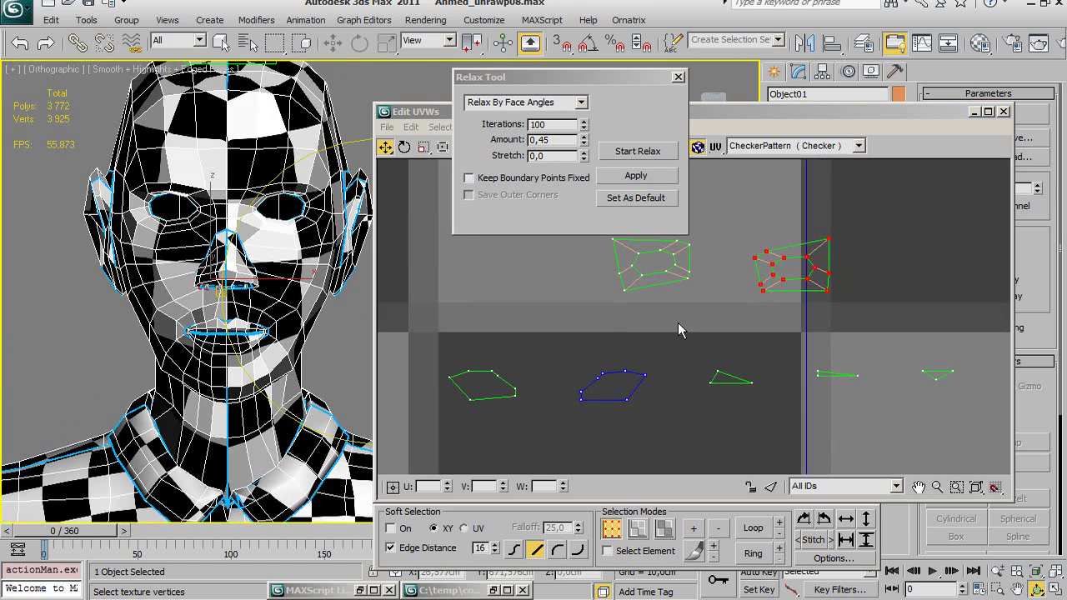
middle_click_drag(678, 328, 658, 352)
In Edge mode, stitch the loose piece onto the left piece's inner edge loop.
left_click(505, 378)
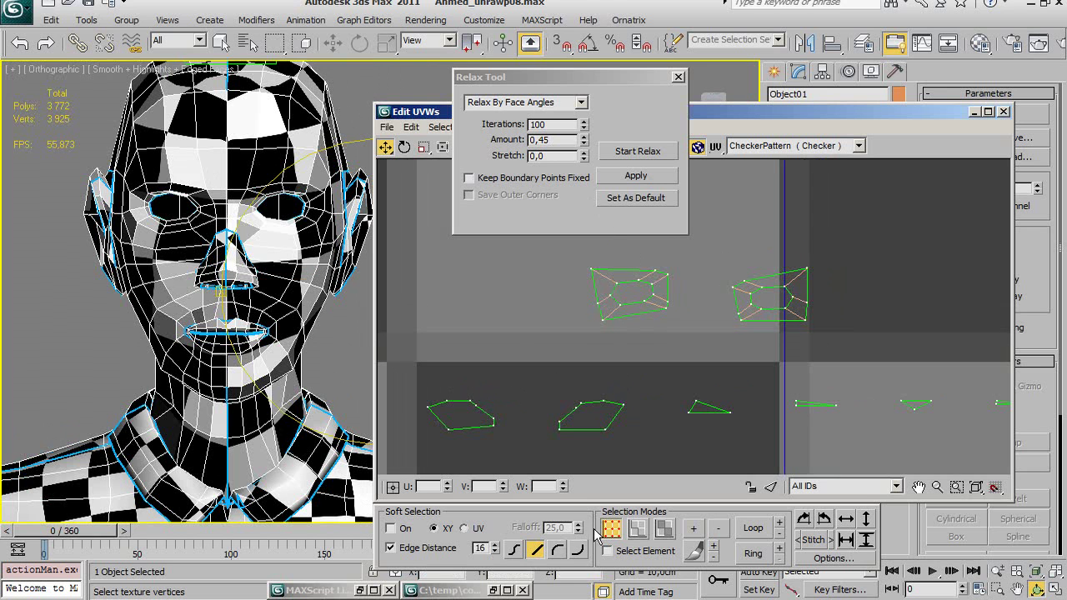
left_click(638, 528)
left_click(627, 283)
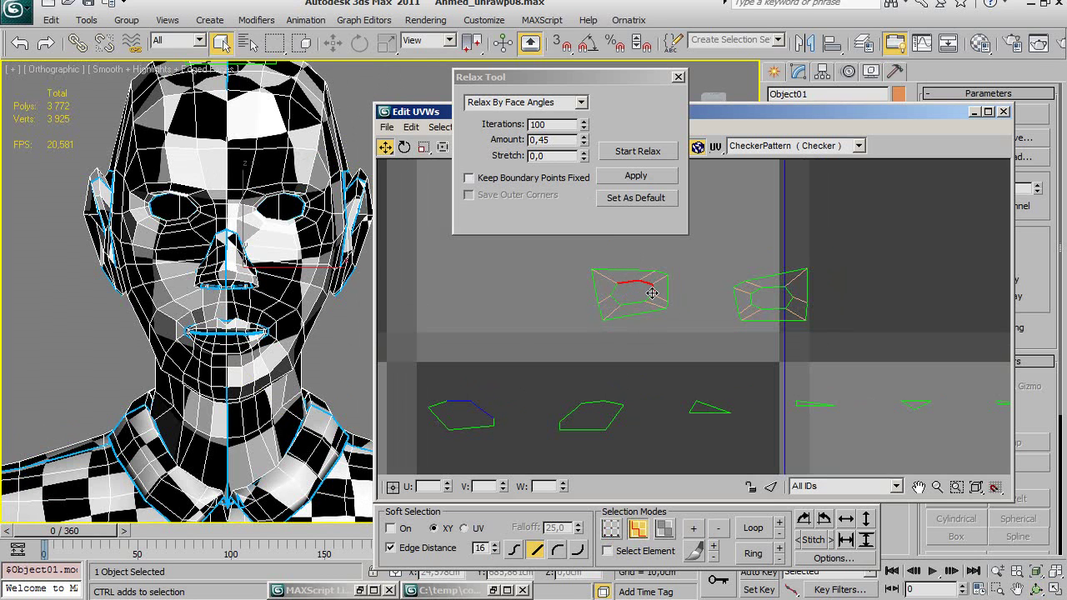
left_click(635, 302, "ctrl")
left_click(613, 290, "ctrl")
right_click(615, 297)
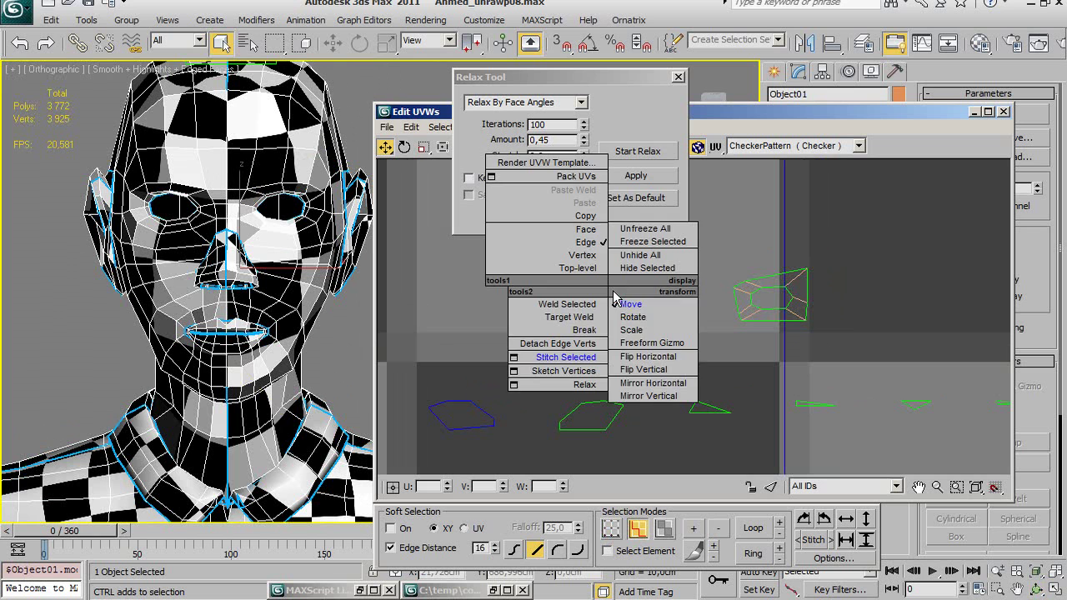
left_click(566, 364)
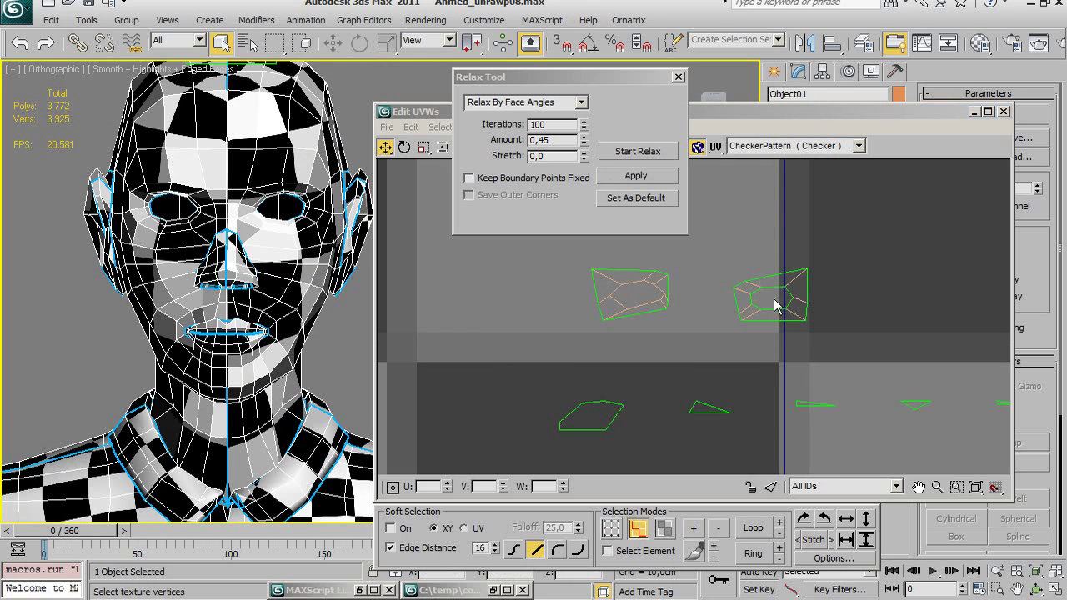
Stitch the matching loose piece onto the right piece's inner edge loop.
scroll(775, 305, "up", 2)
middle_click_drag(750, 309, 674, 323)
left_click(665, 298)
left_click(694, 285, "ctrl")
left_click(715, 304, "ctrl")
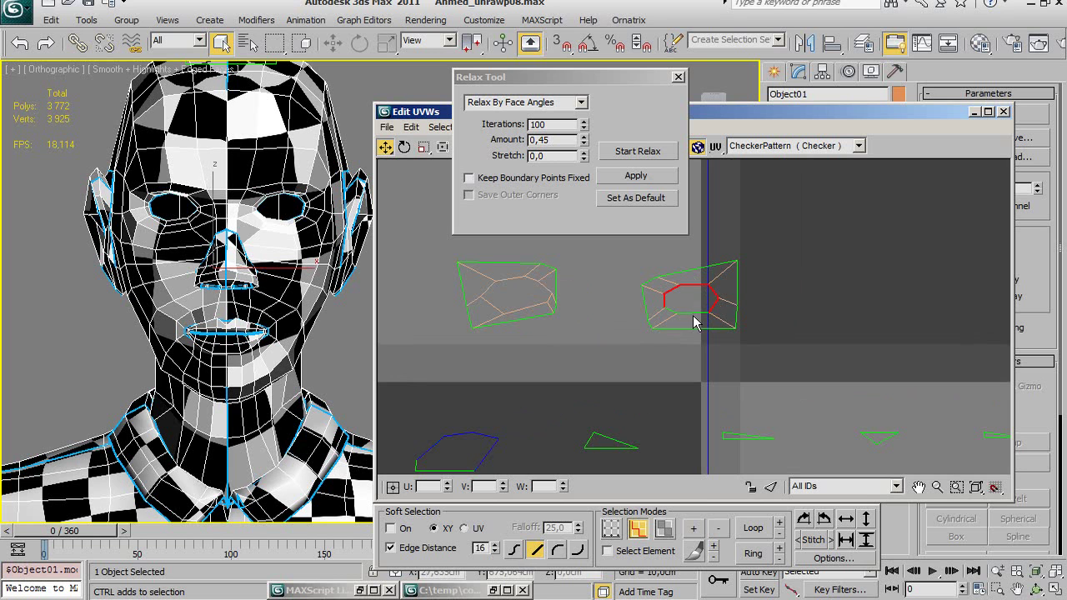
left_click(692, 314, "ctrl")
right_click(672, 317)
left_click(621, 377)
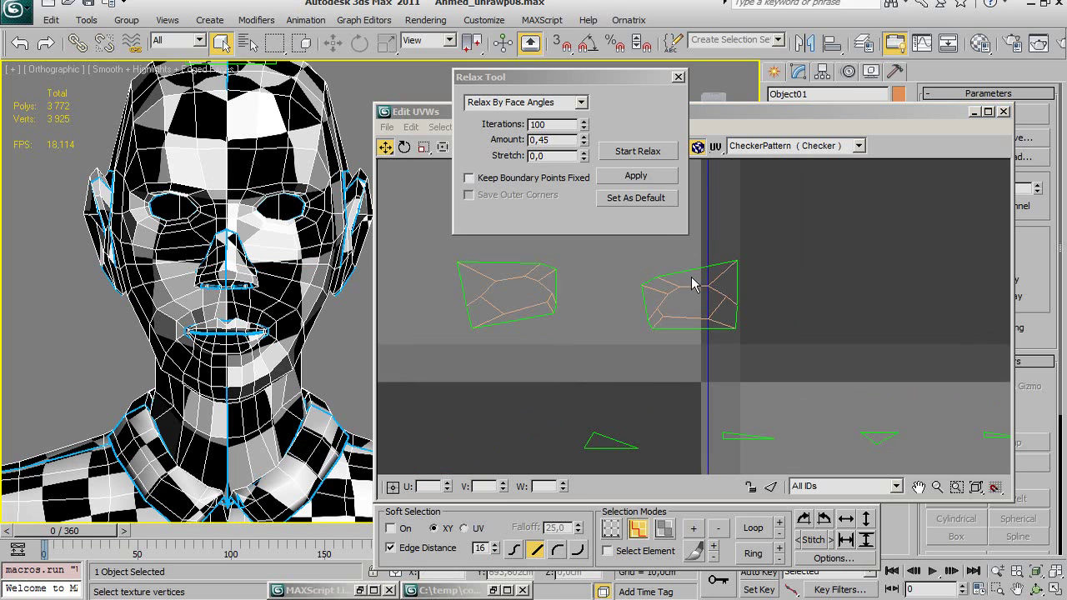
scroll(524, 291, "down", 3)
scroll(620, 333, "up", 1)
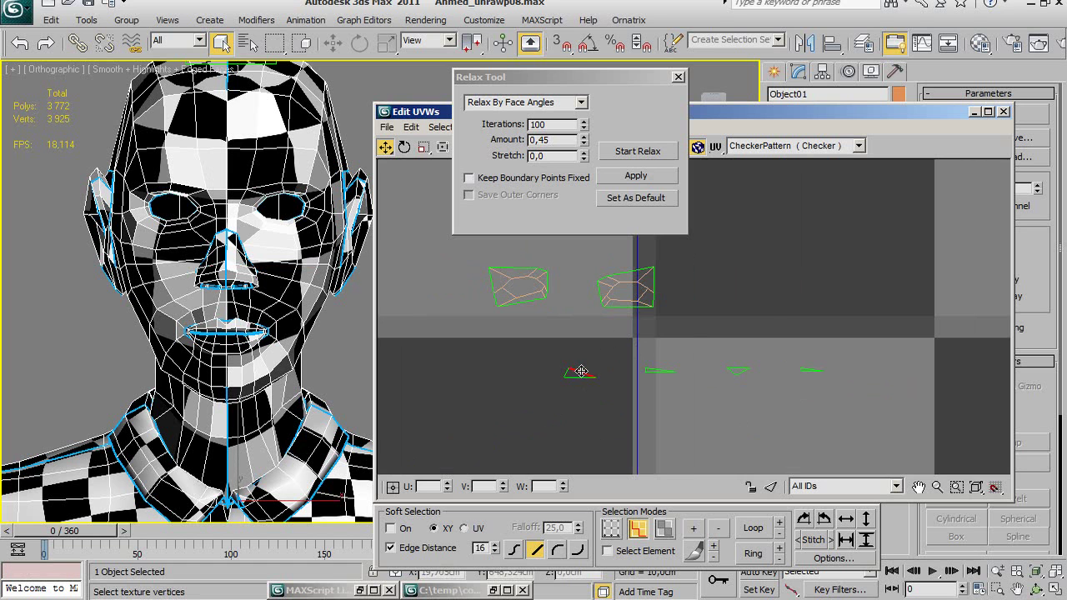
Apply a quad-menu command to a small piece's edge, then undo it and clear the selection.
scroll(741, 324, "down", 2)
mouse_move(741, 325)
middle_mouse_down()
mouse_move(639, 320)
mouse_move(692, 341)
middle_mouse_up()
scroll(639, 320, "down", 3)
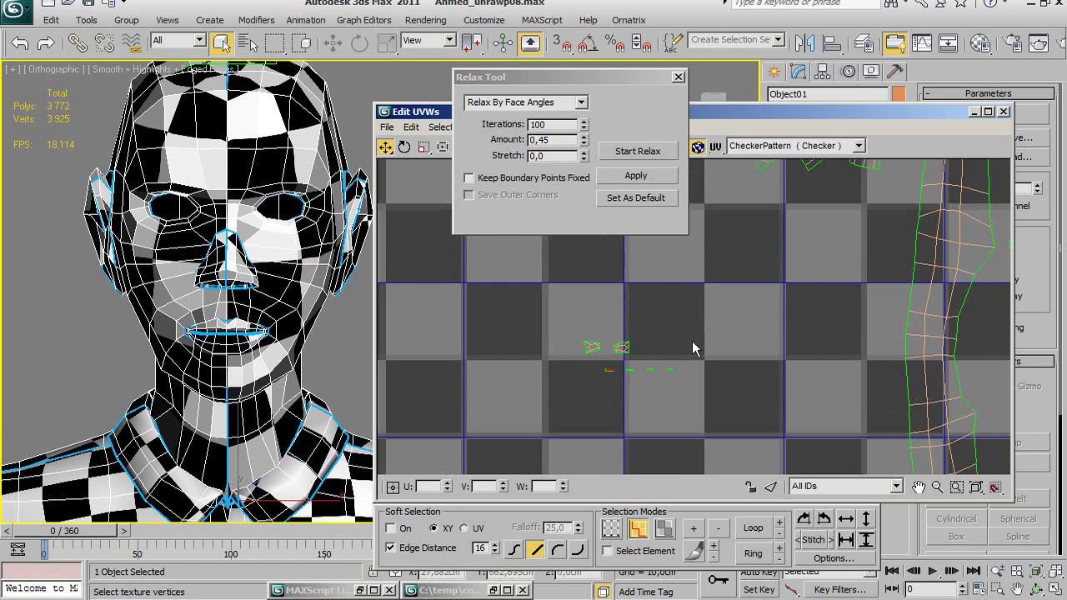
scroll(722, 334, "up", 2)
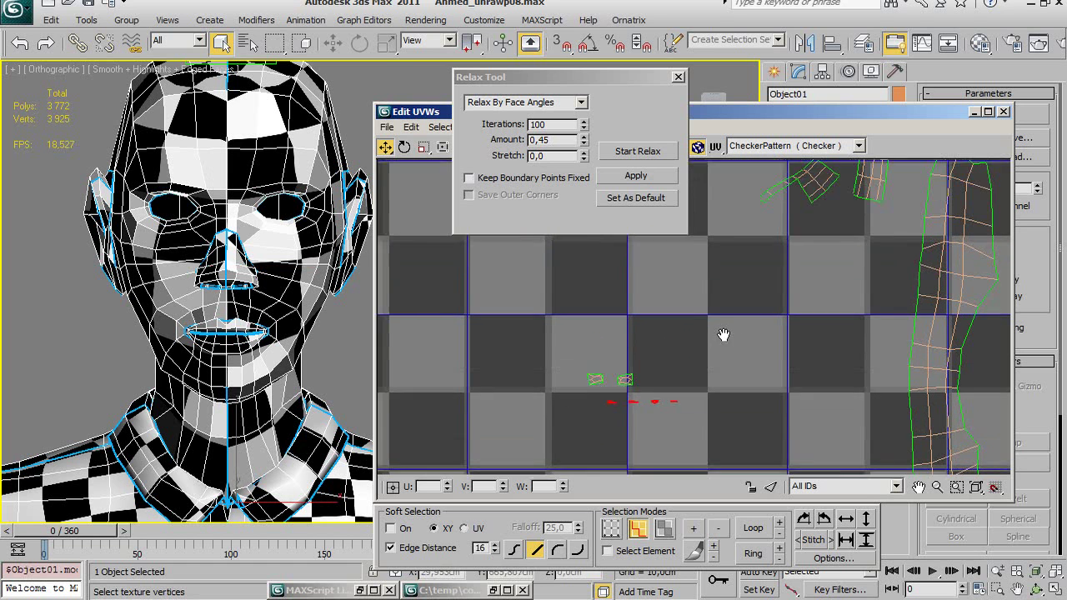
scroll(722, 334, "up", 2)
mouse_move(734, 348)
middle_mouse_down()
mouse_move(760, 342)
mouse_move(787, 298)
mouse_move(838, 362)
mouse_move(828, 317)
middle_mouse_up()
scroll(751, 333, "down", 2)
scroll(787, 306, "up", 2)
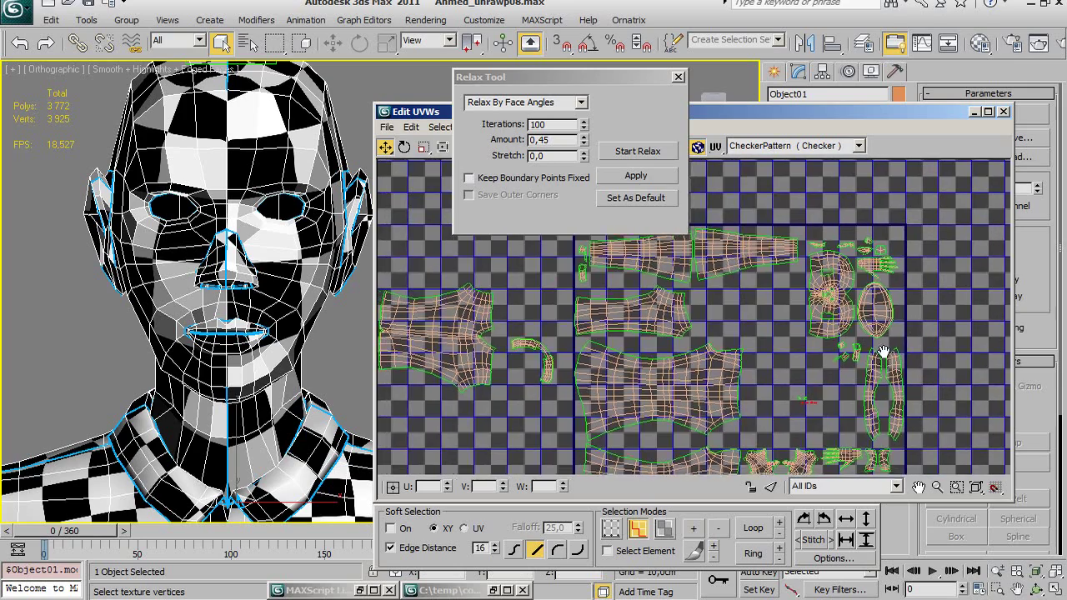
mouse_move(813, 270)
middle_mouse_down()
mouse_move(829, 369)
mouse_move(807, 381)
mouse_move(779, 350)
mouse_move(800, 275)
mouse_move(762, 360)
mouse_move(776, 302)
mouse_move(760, 351)
middle_mouse_up()
scroll(809, 386, "up", 2)
scroll(806, 388, "up", 2)
scroll(805, 304, "down", 2)
scroll(809, 309, "up", 2)
scroll(766, 357, "down", 1)
scroll(772, 352, "down", 1)
scroll(759, 351, "up", 2)
scroll(756, 353, "up", 2)
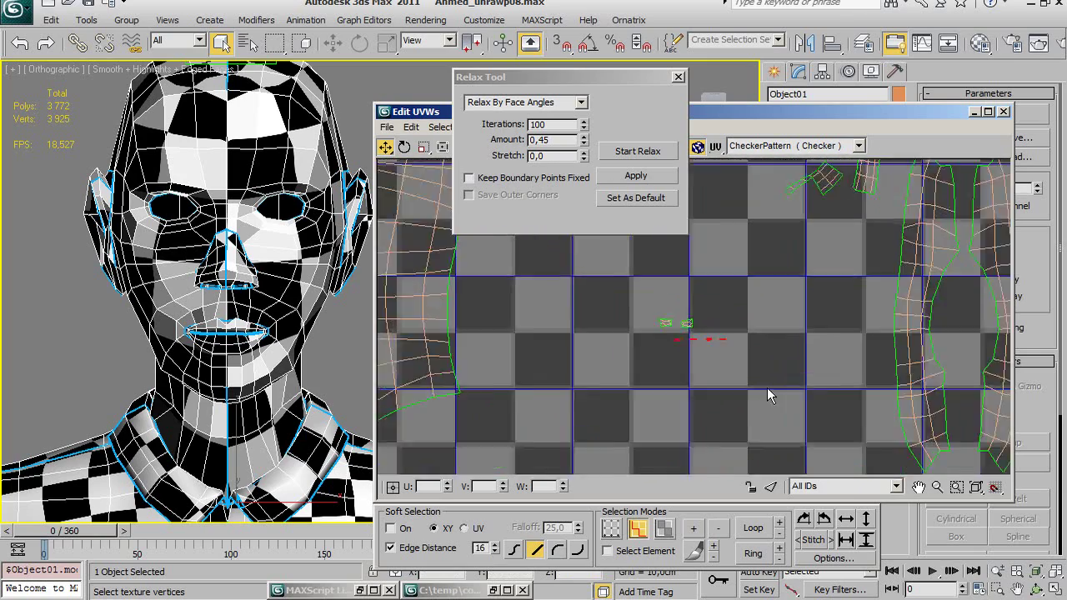
scroll(767, 388, "up", 2)
scroll(779, 379, "up", 2)
left_click(671, 320)
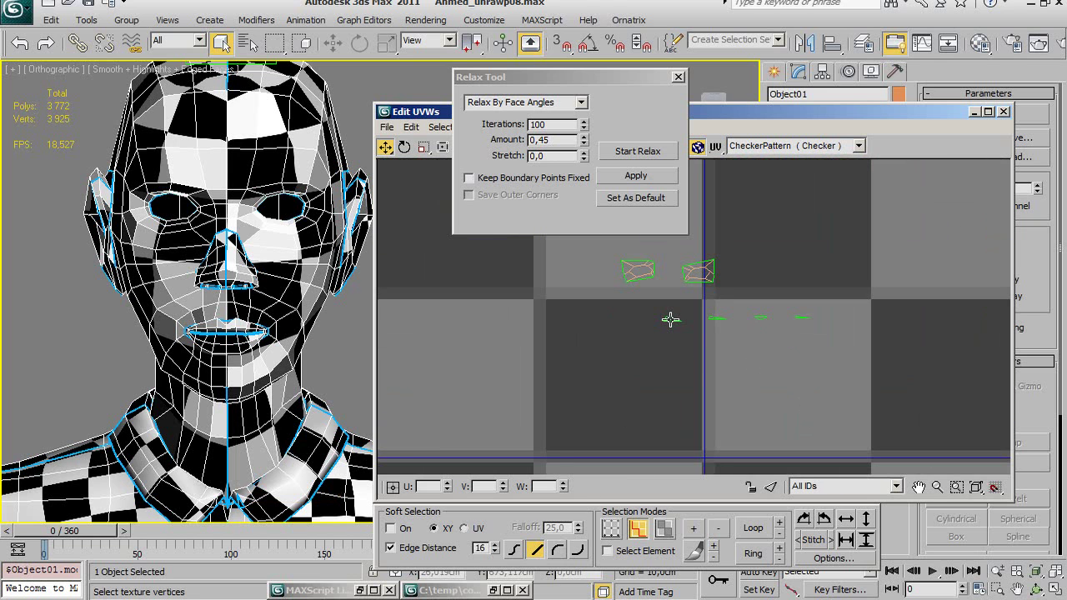
scroll(689, 348, "up", 2)
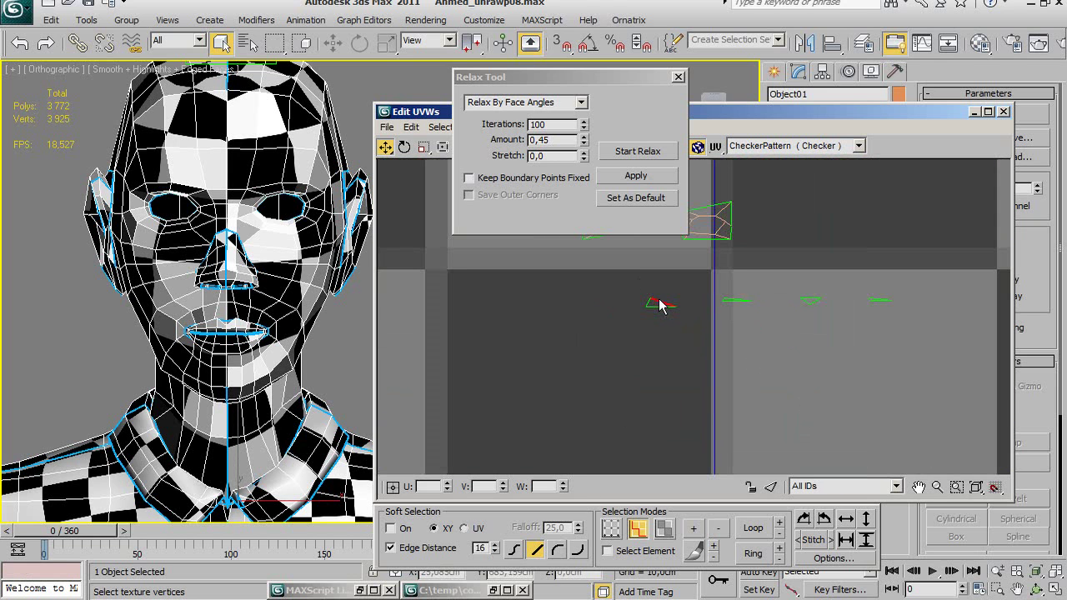
right_click(660, 311)
left_click(617, 367)
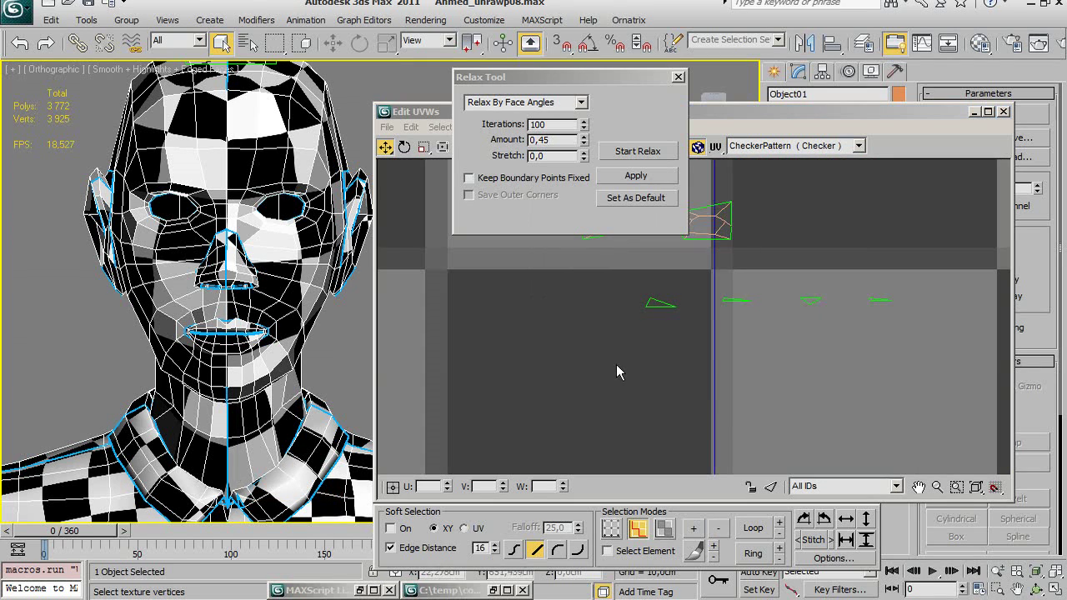
scroll(620, 362, "down", 1)
scroll(698, 400, "down", 2)
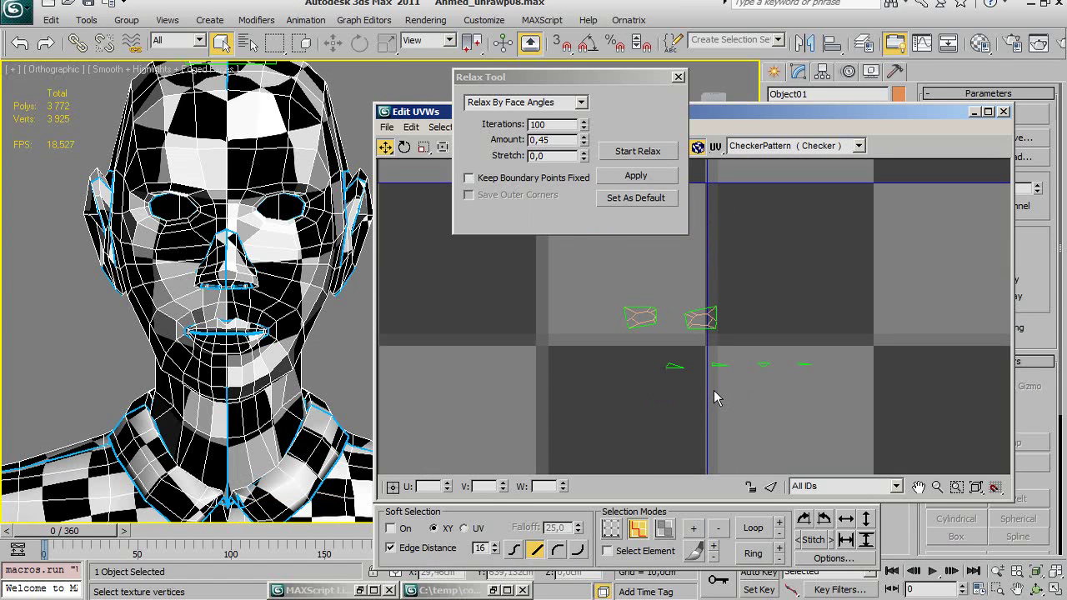
key("ctrl+z")
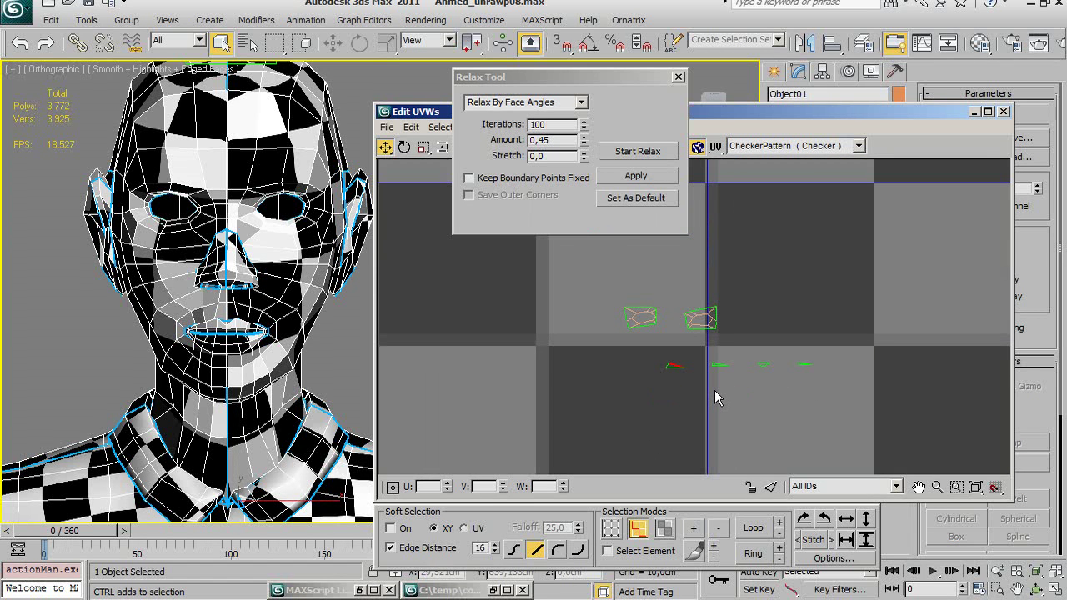
left_click(710, 390)
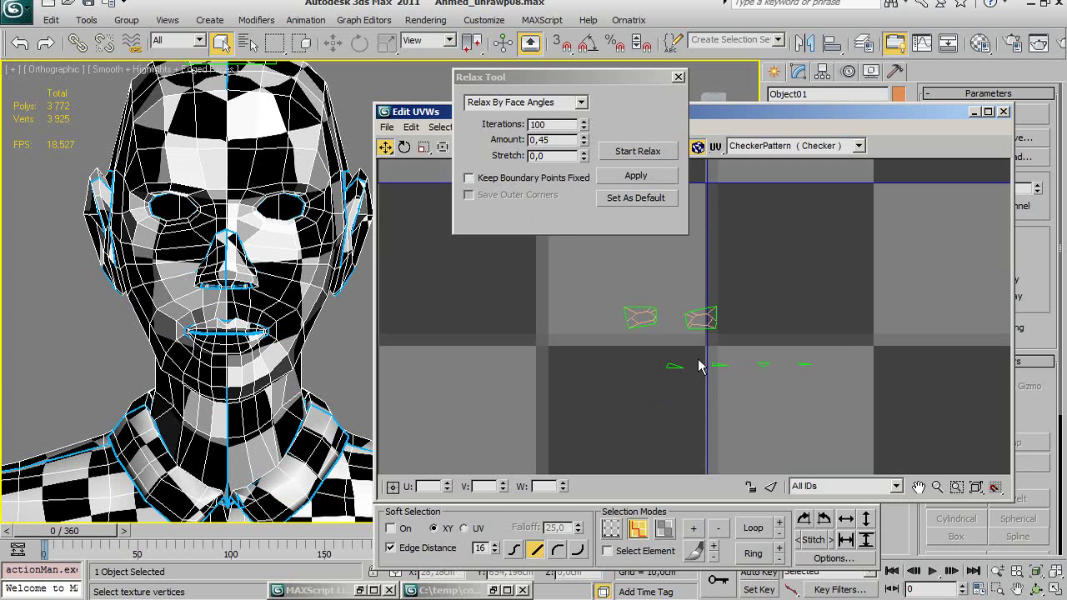
Zoom out the Edit UVWs view to show every character shell in the layout.
scroll(698, 358, "up", 3)
scroll(659, 365, "down", 2)
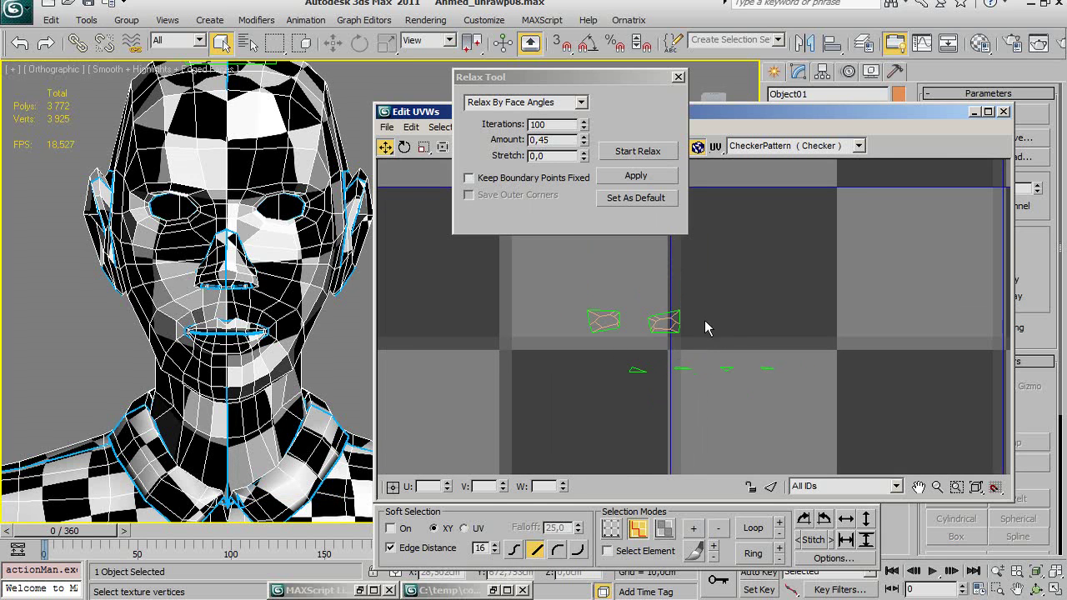
scroll(734, 326, "down", 2)
scroll(761, 333, "down", 1)
scroll(787, 327, "down", 2)
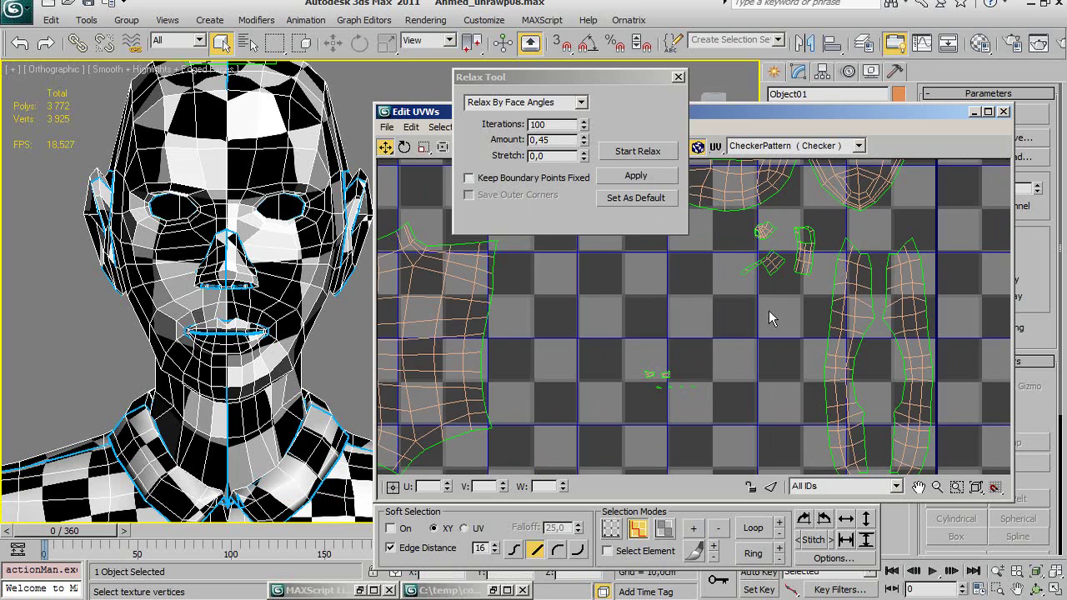
middle_click_drag(779, 259, 725, 331)
scroll(708, 381, "down", 1)
scroll(708, 381, "down", 1)
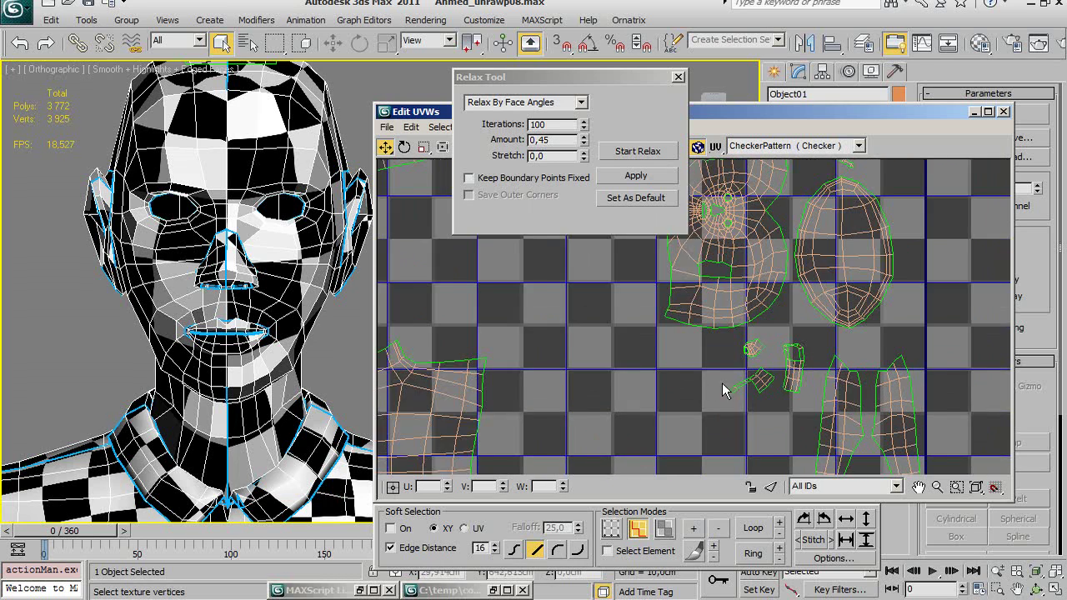
scroll(722, 382, "down", 1)
scroll(734, 388, "down", 1)
scroll(683, 379, "down", 1)
scroll(634, 371, "down", 1)
scroll(584, 362, "down", 1)
Close the Relax Tool and move the small collar UV shell into the layout.
left_click(678, 76)
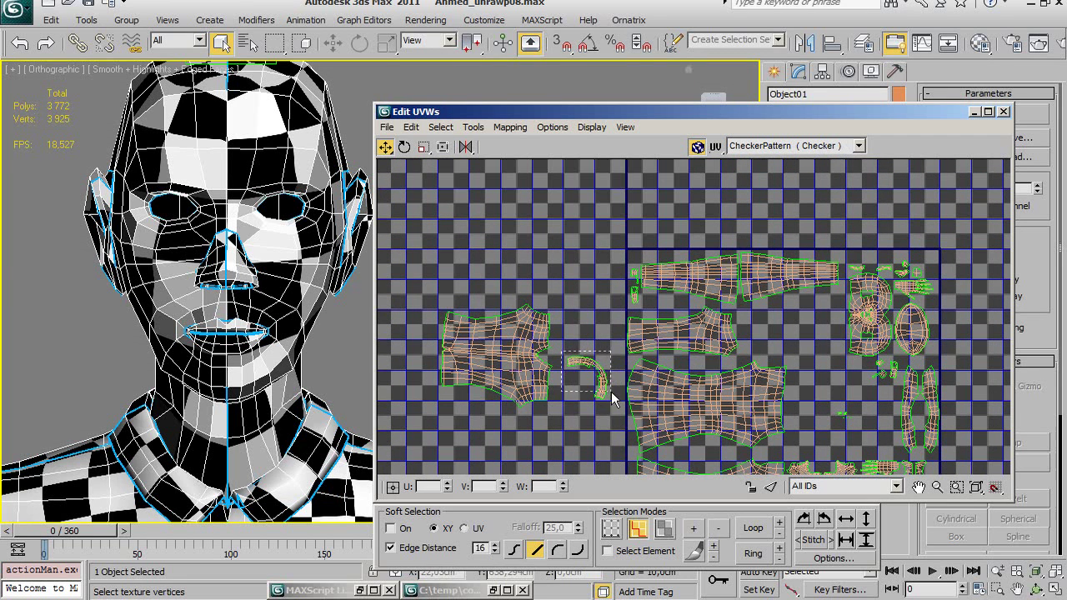
left_click_drag(611, 409, 808, 348)
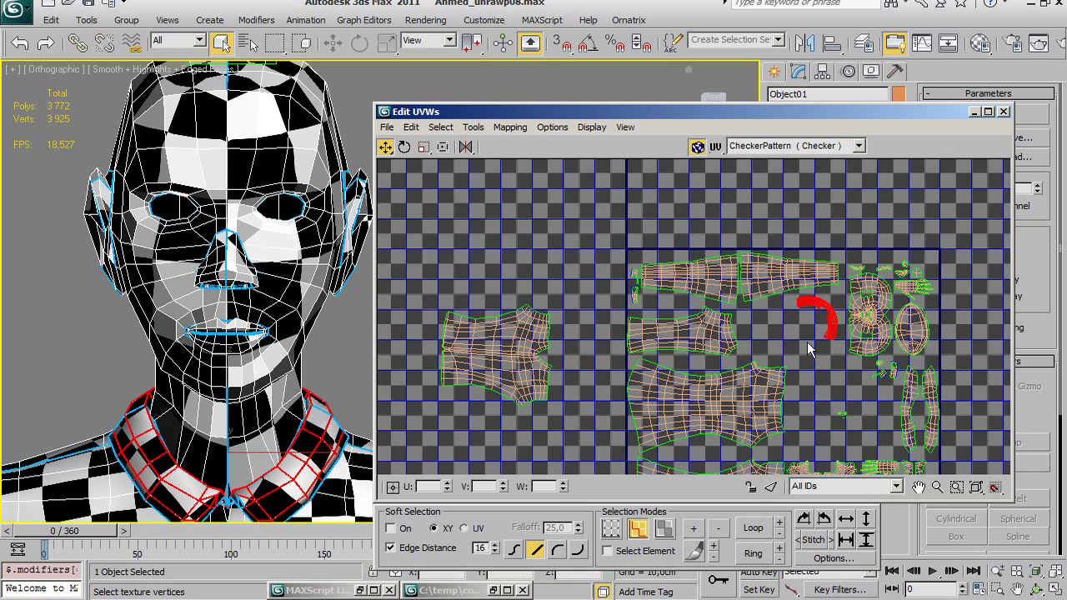
left_click(756, 344)
middle_click_drag(756, 343, 752, 296)
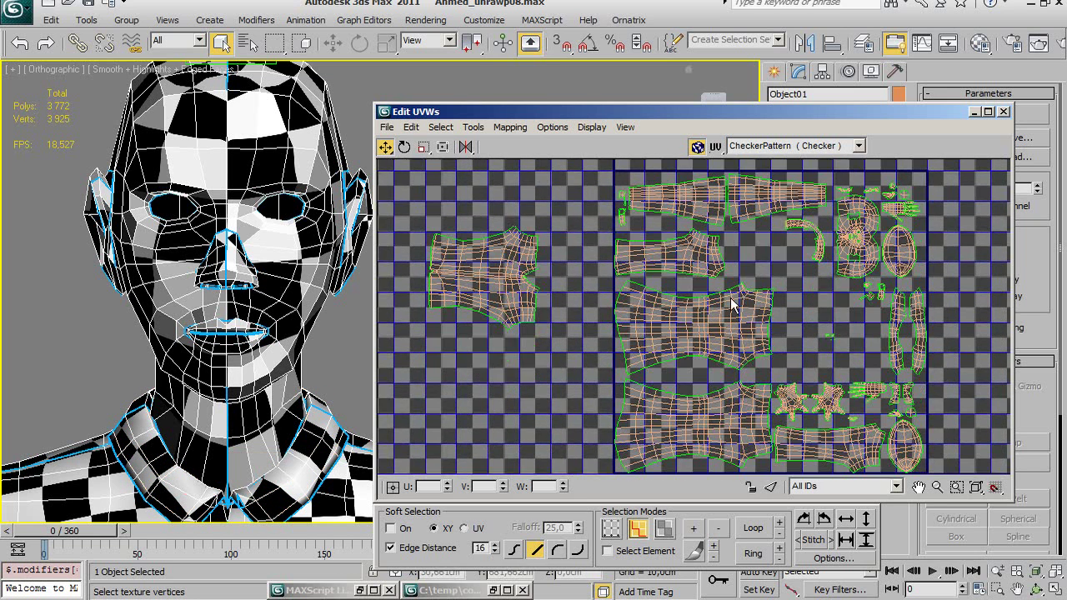
With Select Element on, place the lower-right shirt shell beside its partner shell.
left_click(622, 554)
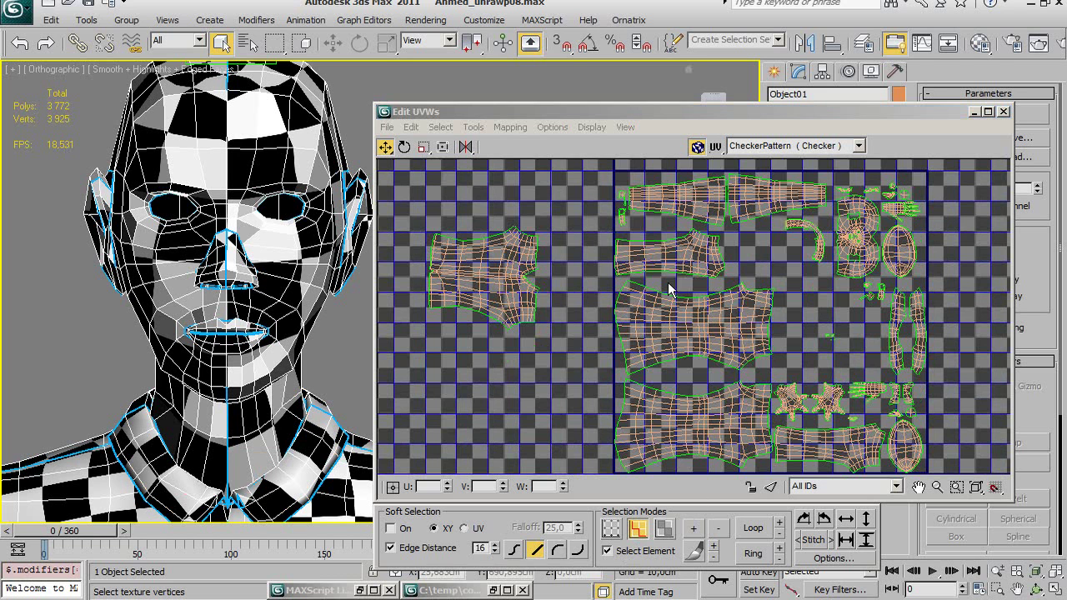
left_click_drag(671, 261, 475, 362)
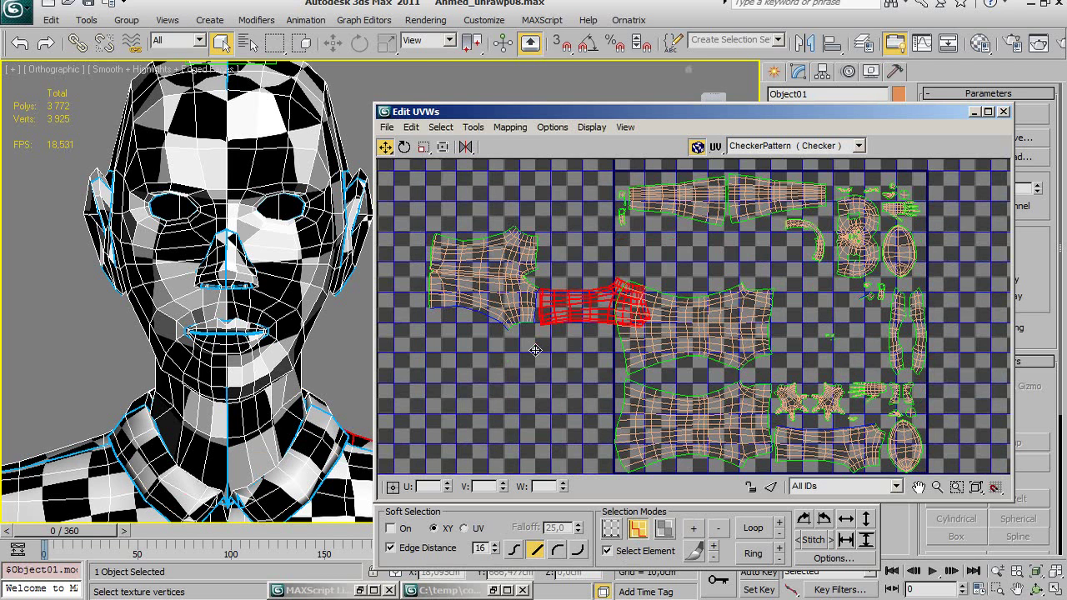
left_click_drag(841, 440, 512, 406)
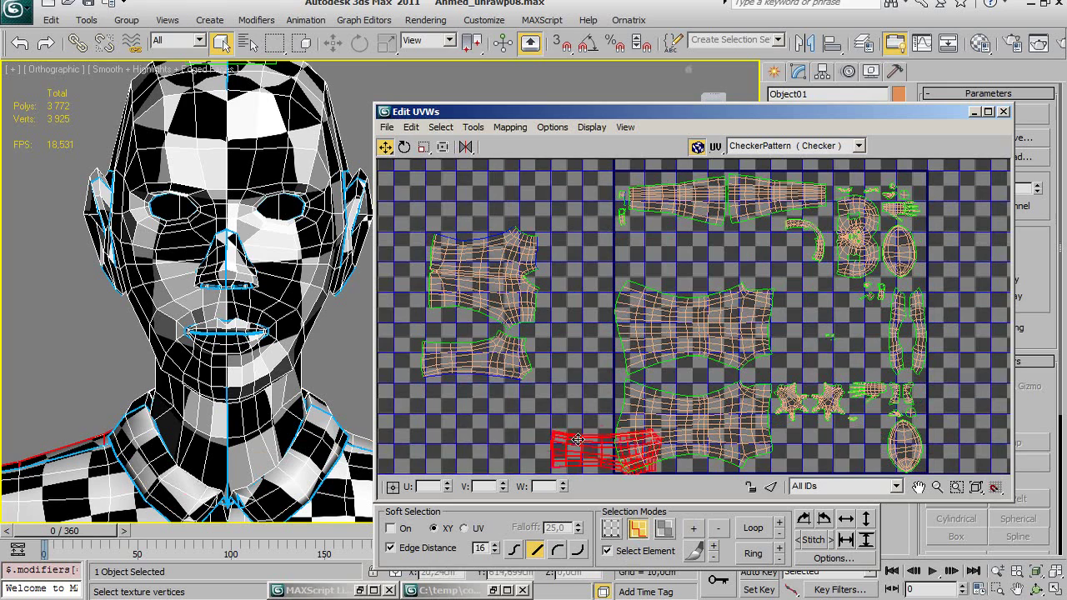
scroll(512, 406, "up", 4)
scroll(584, 383, "up", 2)
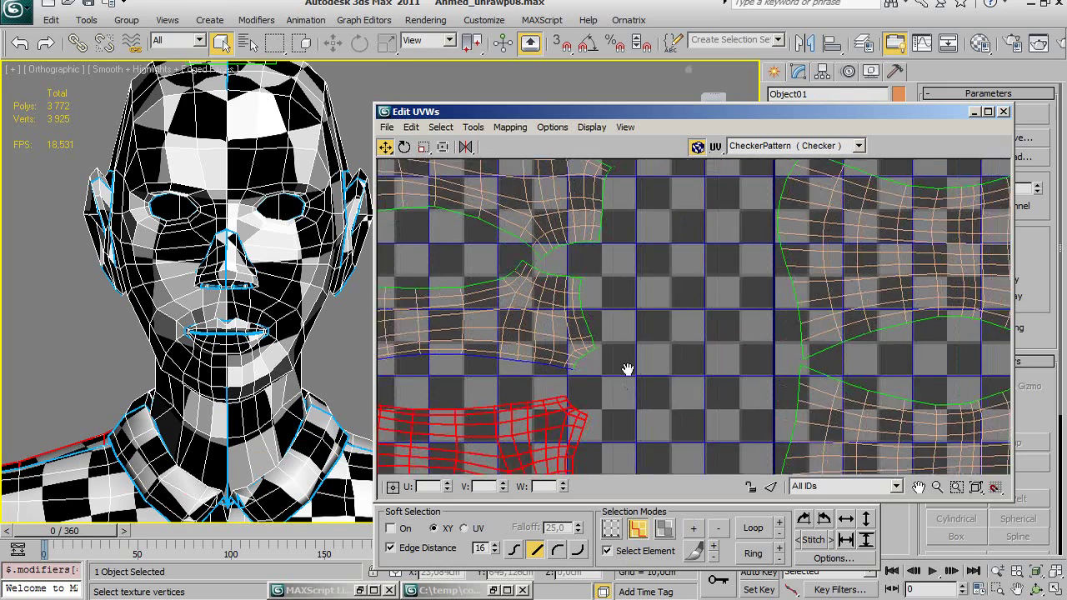
scroll(638, 342, "up", 2)
scroll(657, 334, "up", 2)
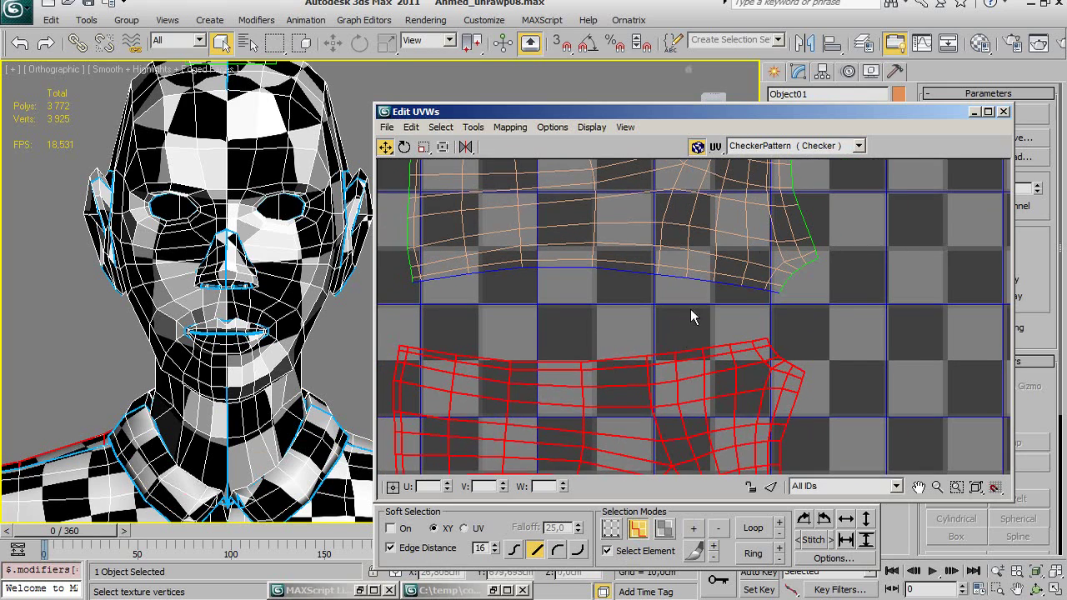
Select the lower shirt shell's top border edge loop and Stitch Selected to join both shells.
left_click(691, 310)
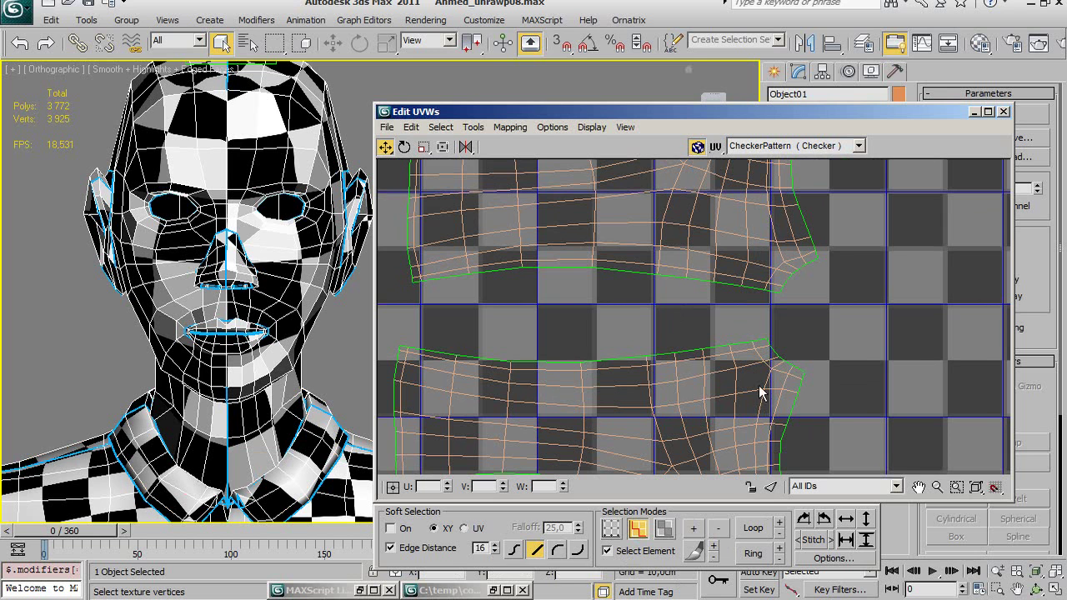
left_click(608, 551)
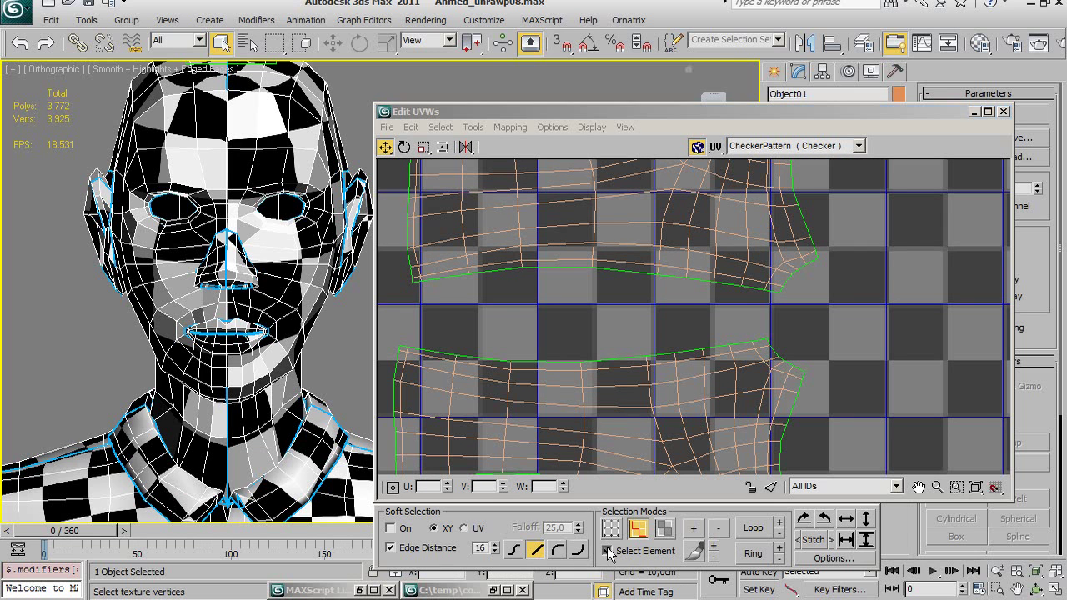
left_click(760, 342)
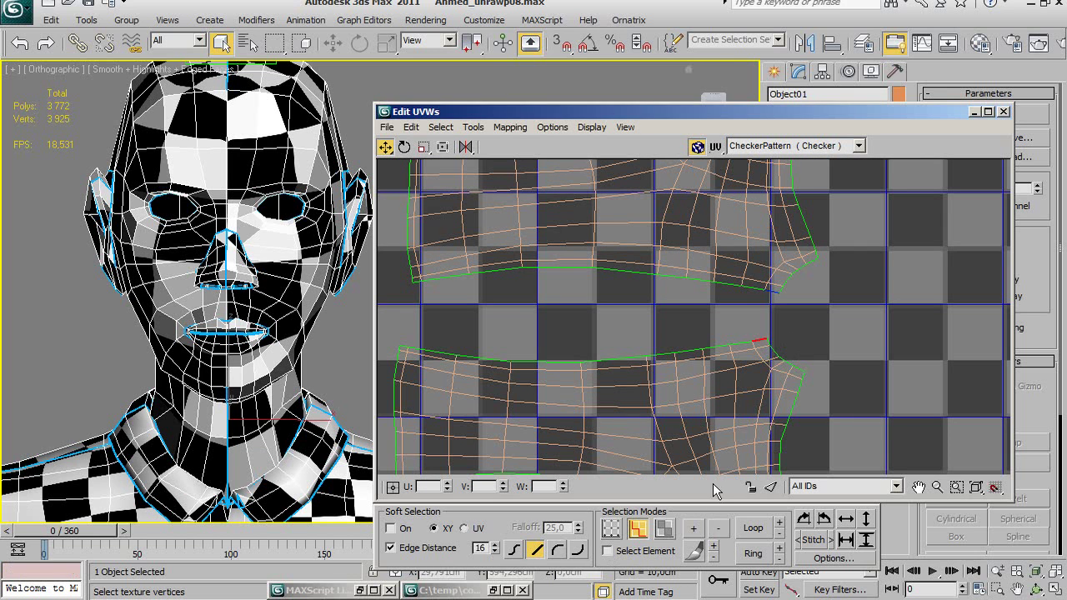
left_click(755, 530)
left_click(755, 530)
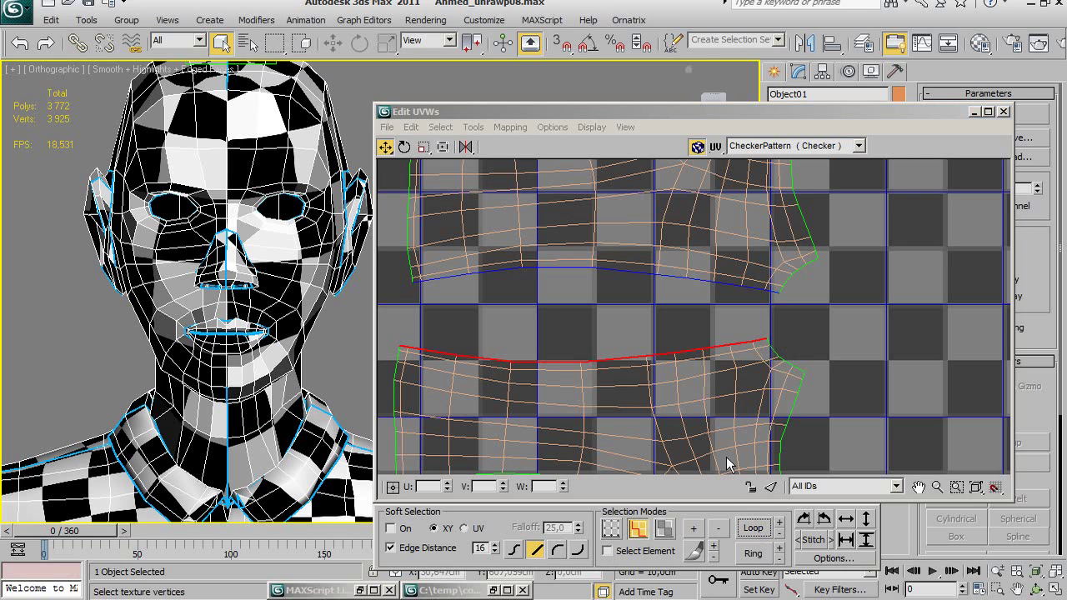
right_click(759, 350)
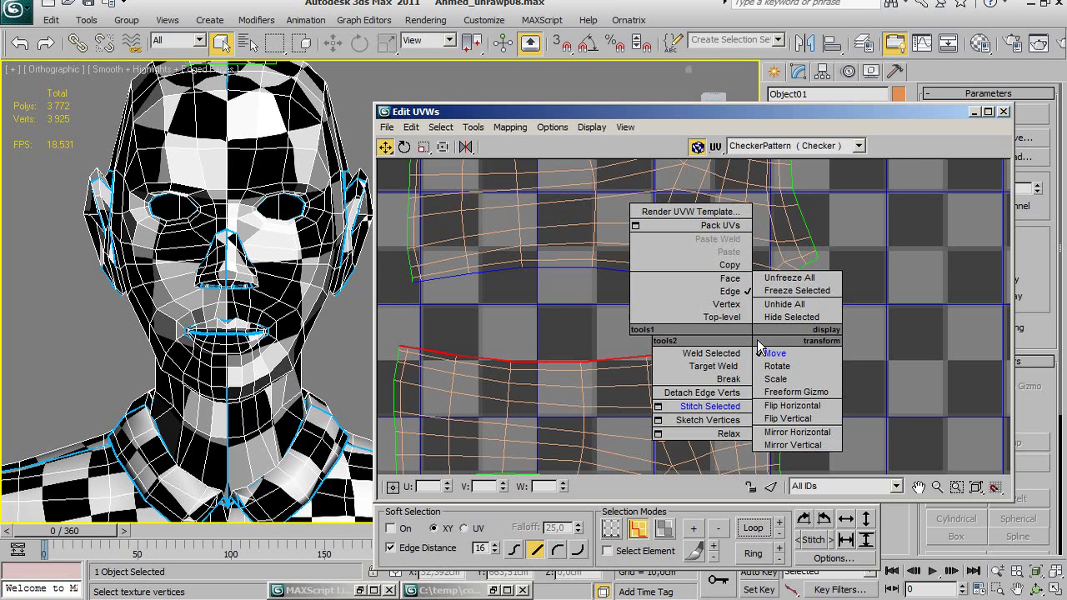
left_click(704, 408)
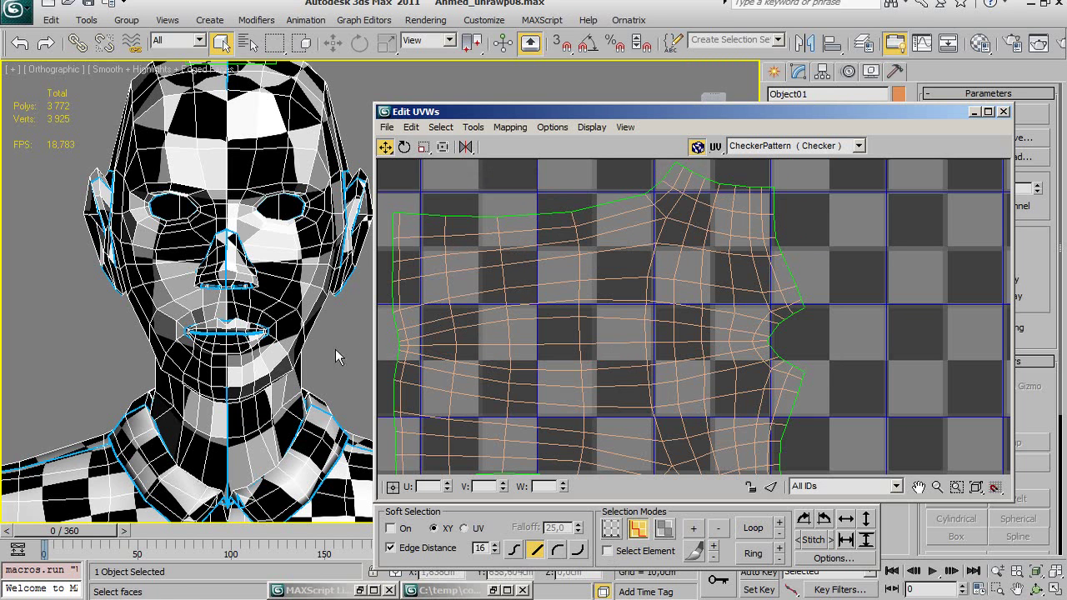
Recentre the view and select the entire stitched shirt shell as one element.
scroll(662, 309, "down", 2)
mouse_move(662, 309)
middle_mouse_down()
mouse_move(729, 314)
mouse_move(685, 332)
middle_mouse_up()
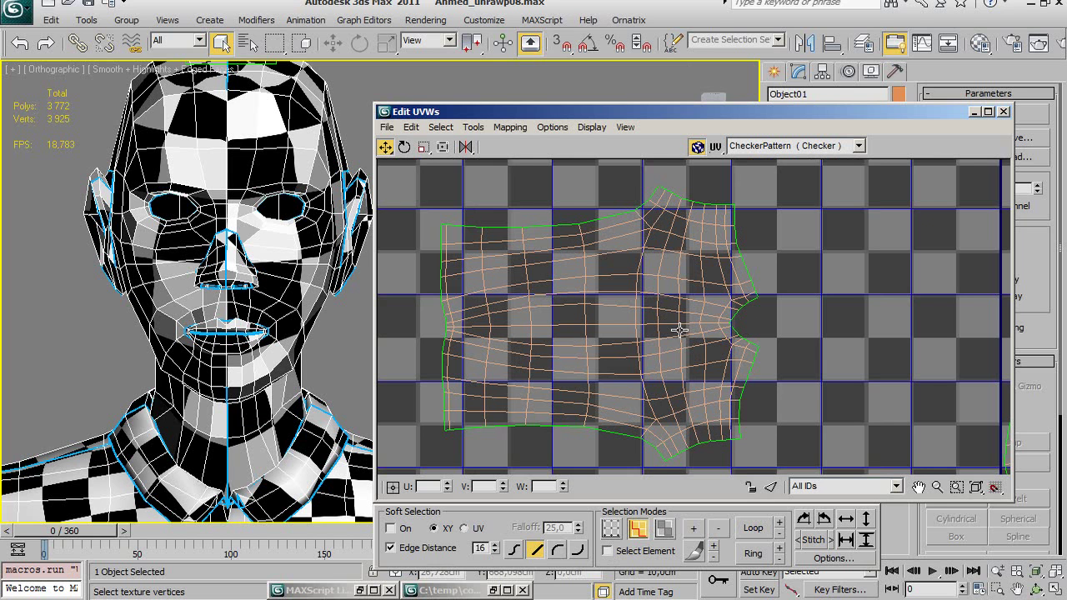
left_click(631, 550)
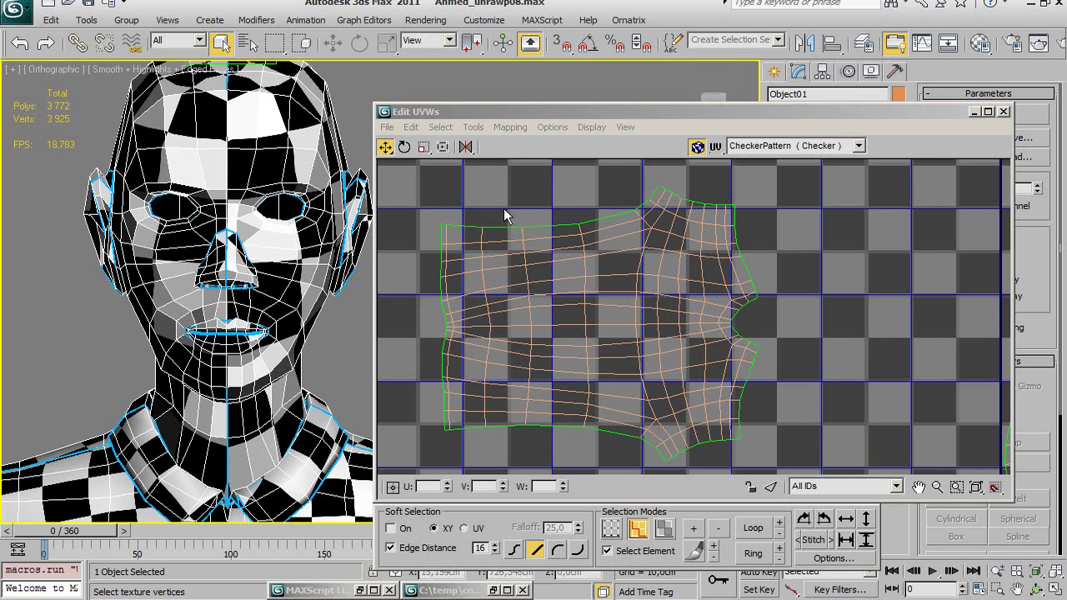
scroll(606, 260, "down", 2)
left_click_drag(495, 217, 798, 474)
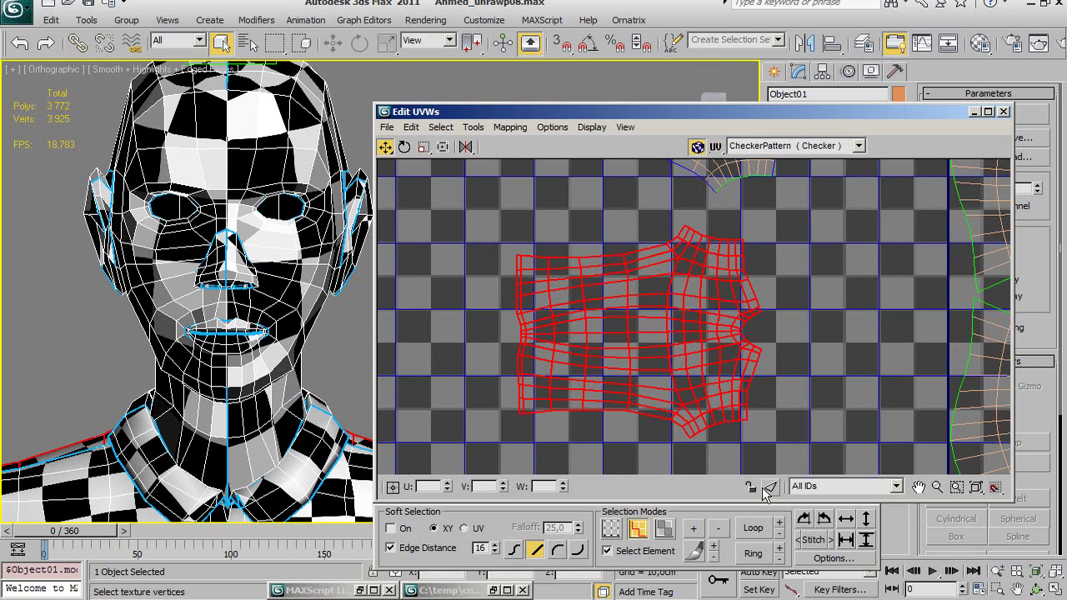
Relax the selected shirt shell, first by edge angles, then by face angles, and close the Relax Tool.
left_click(480, 131)
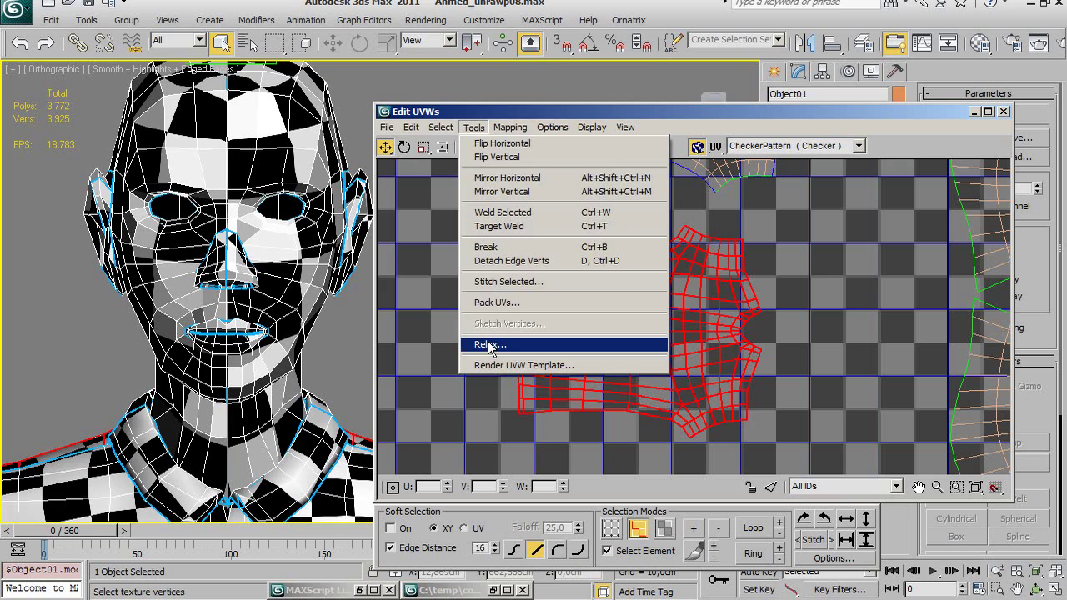
left_click(488, 347)
left_click(551, 216)
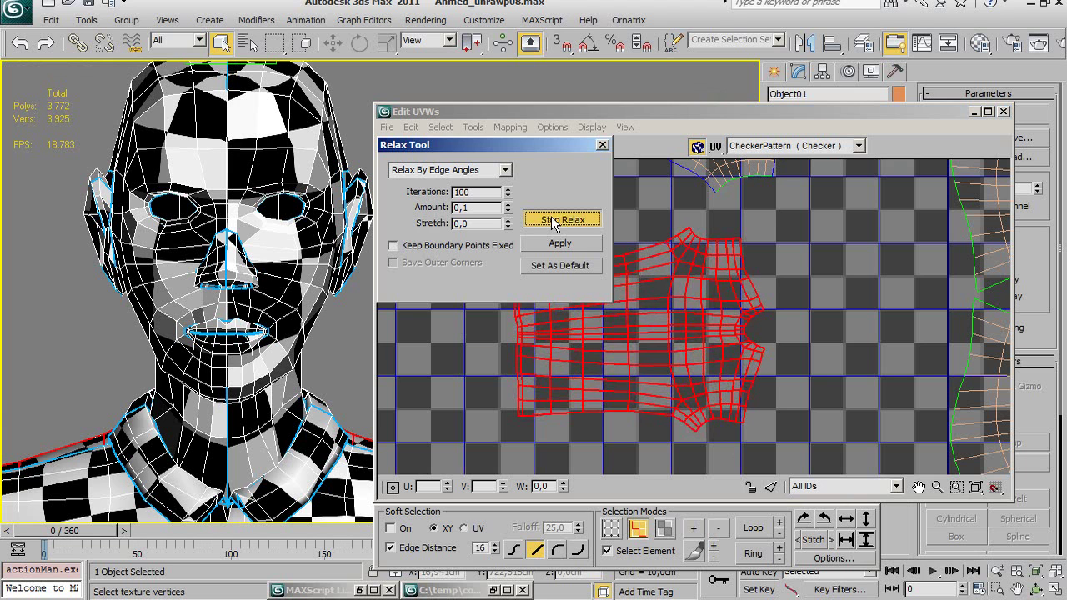
left_click(551, 216)
left_click(506, 170)
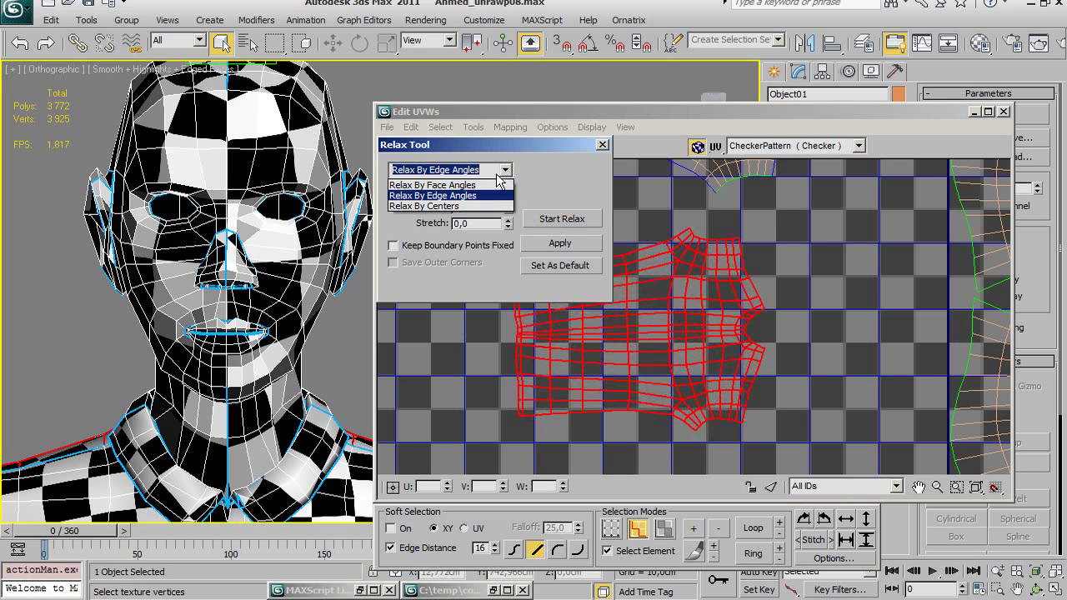
left_click(466, 183)
left_click(552, 219)
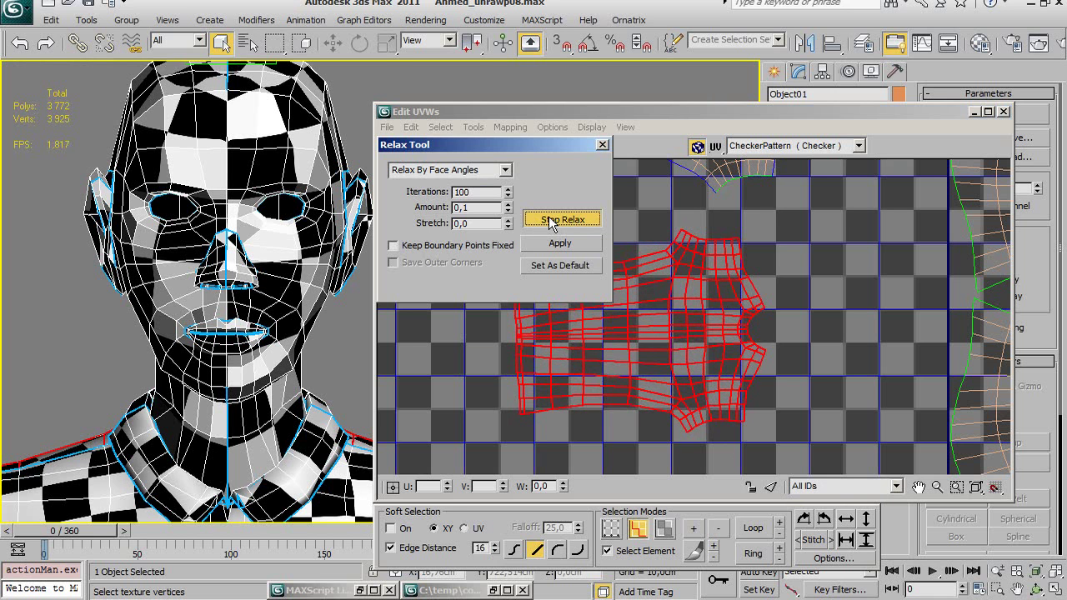
left_click(551, 220)
left_click(602, 145)
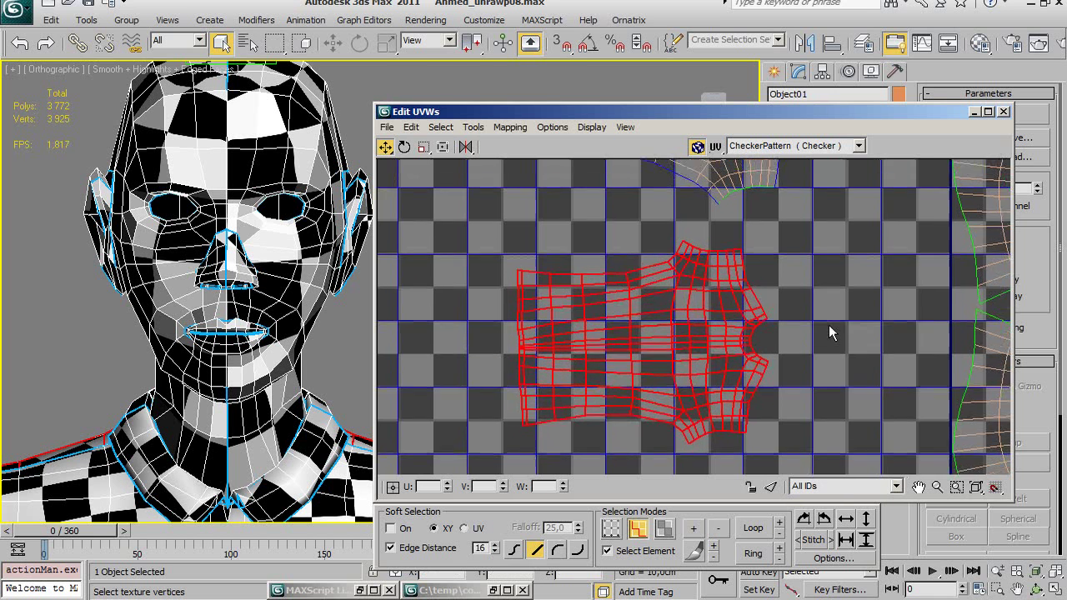
Deselect the relaxed shirt shell and zoom out to view the whole layout.
scroll(822, 322, "up", 3)
scroll(643, 348, "up", 1)
key("ctrl+a")
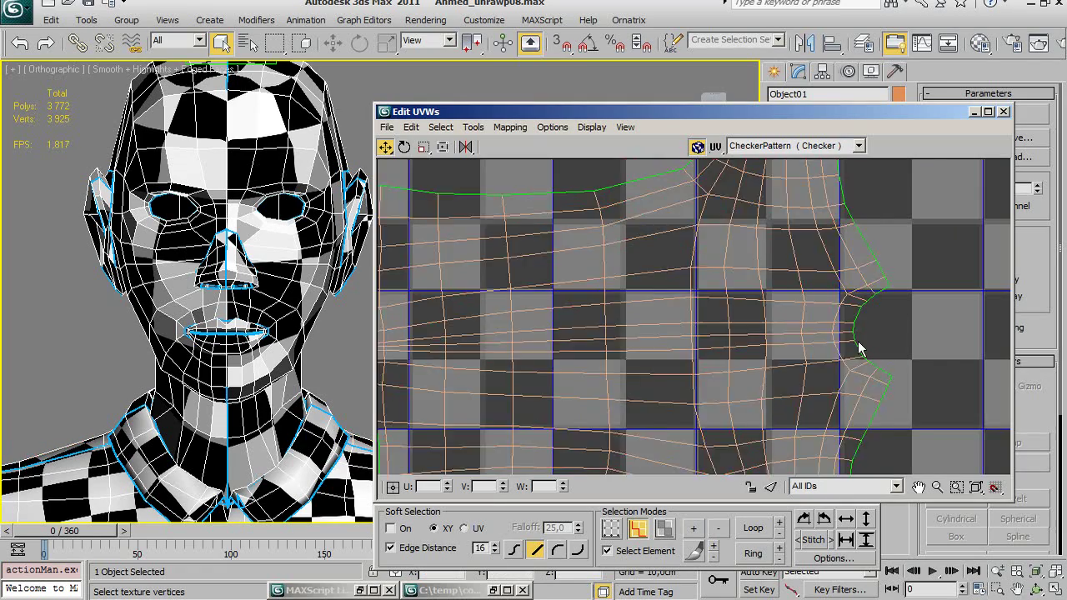
scroll(889, 334, "down", 2)
scroll(873, 360, "down", 1)
scroll(761, 358, "down", 3)
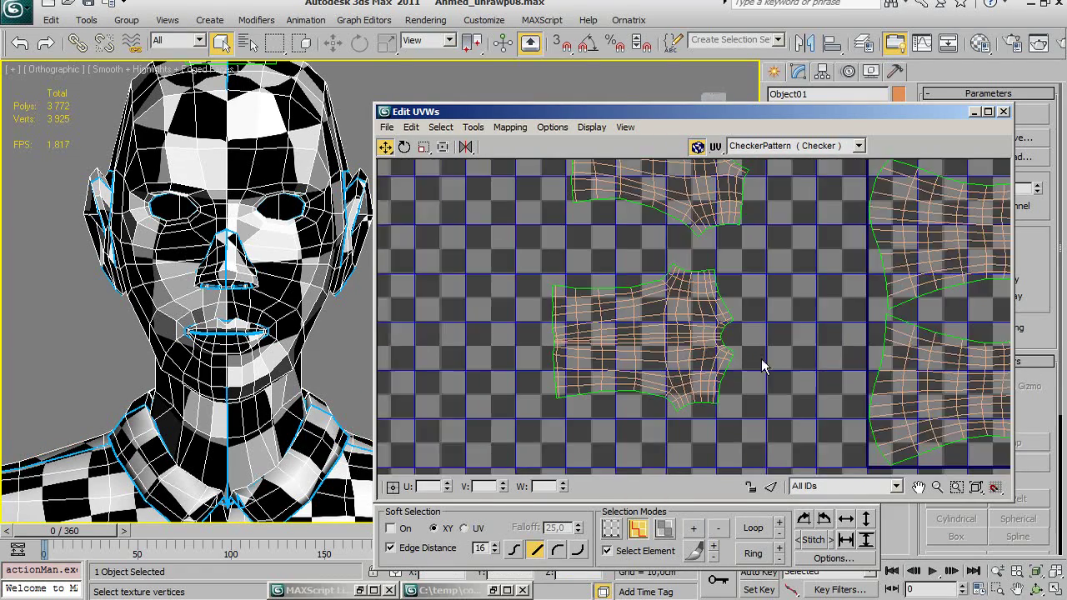
scroll(761, 359, "down", 2)
Raise the middle shirt shell and move the lower shell up beneath it.
mouse_move(761, 358)
middle_mouse_down()
mouse_move(720, 341)
mouse_move(690, 354)
middle_mouse_up()
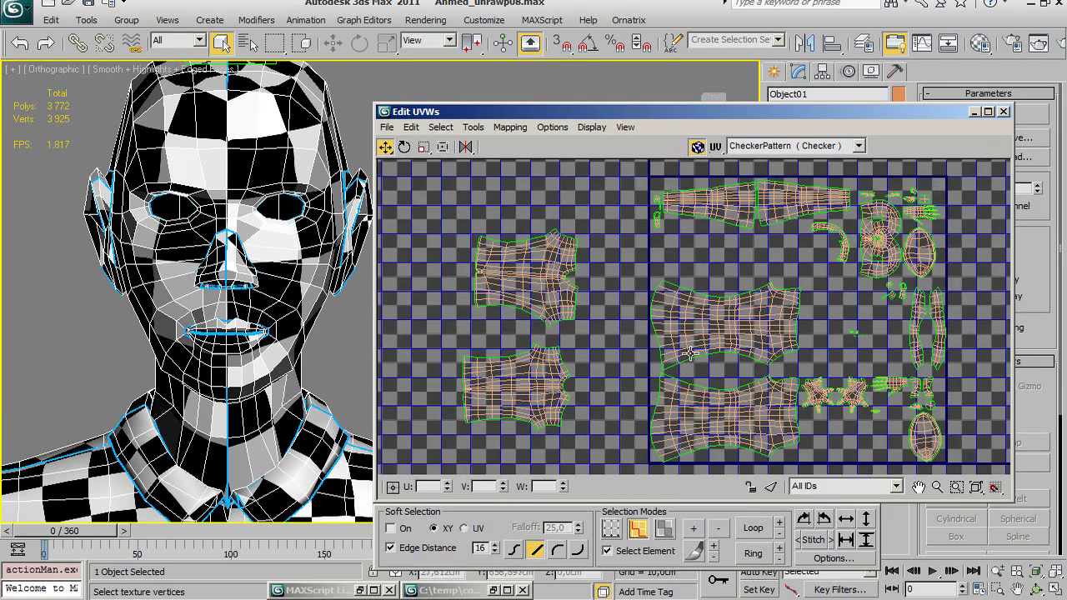
left_click(729, 314)
left_click_drag(730, 313, 730, 276)
left_click_drag(731, 271, 730, 268)
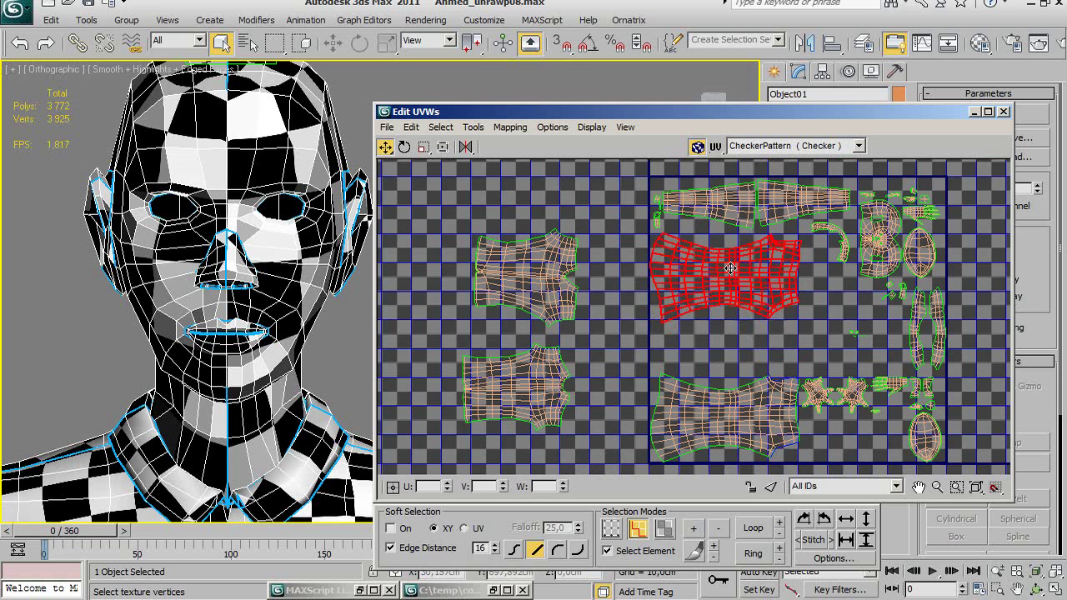
mouse_move(752, 406)
left_mouse_down()
mouse_move(750, 342)
mouse_move(752, 355)
left_mouse_up()
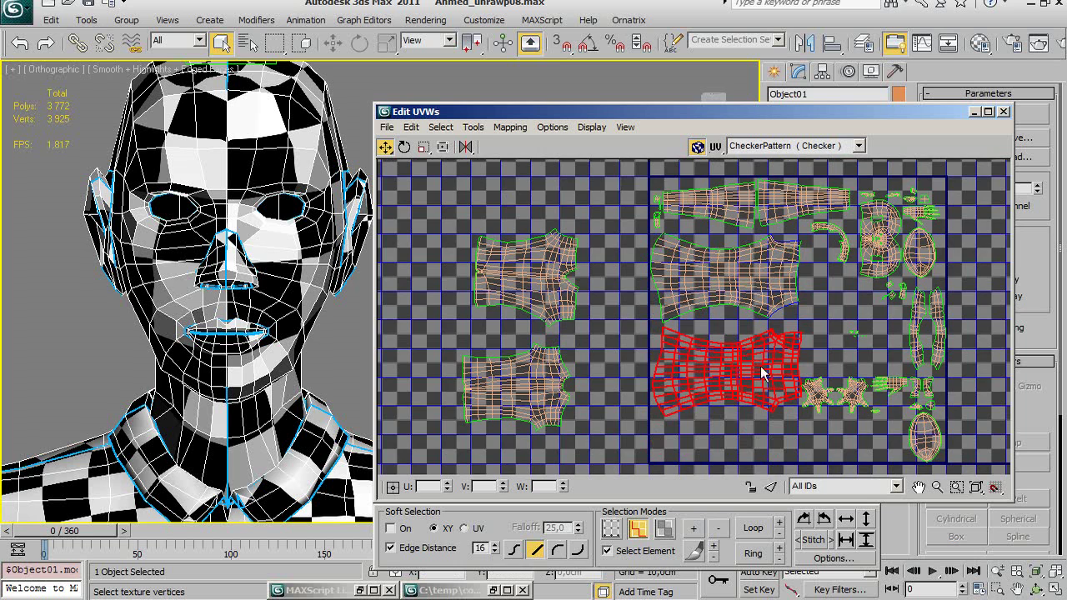
Select the hand UV shell and centre the whole UV square in the editor.
scroll(763, 373, "up", 2)
scroll(738, 396, "up", 3)
scroll(733, 405, "up", 2)
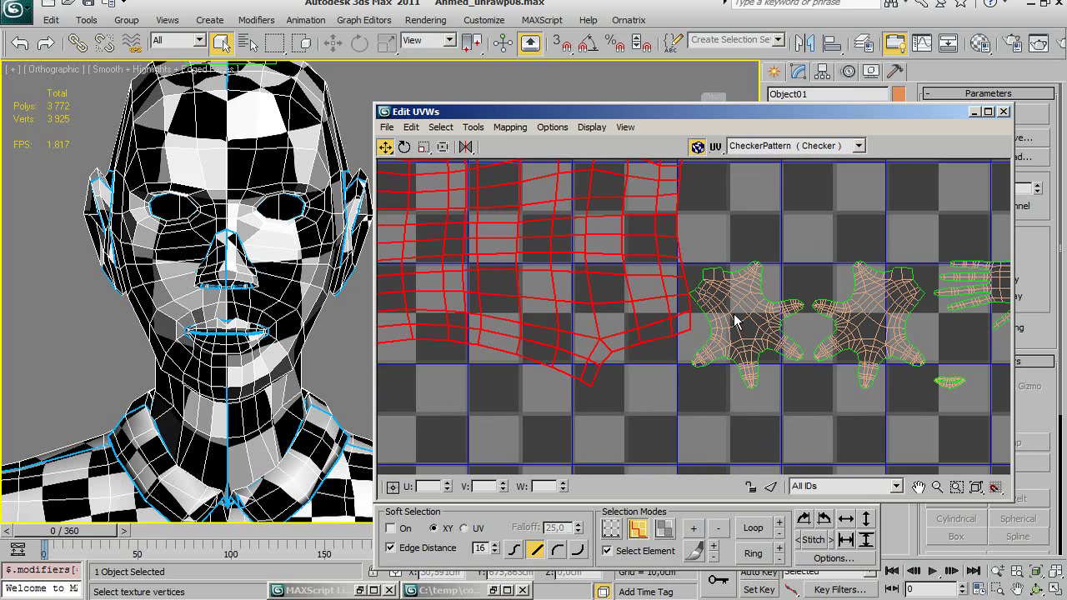
left_click(746, 310)
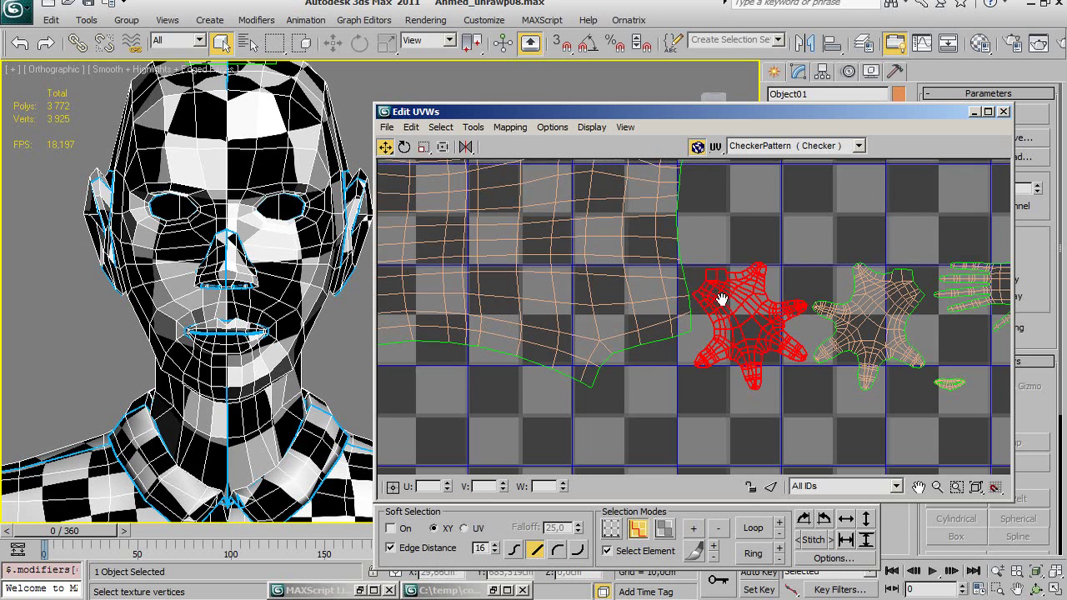
middle_click_drag(696, 306, 693, 355)
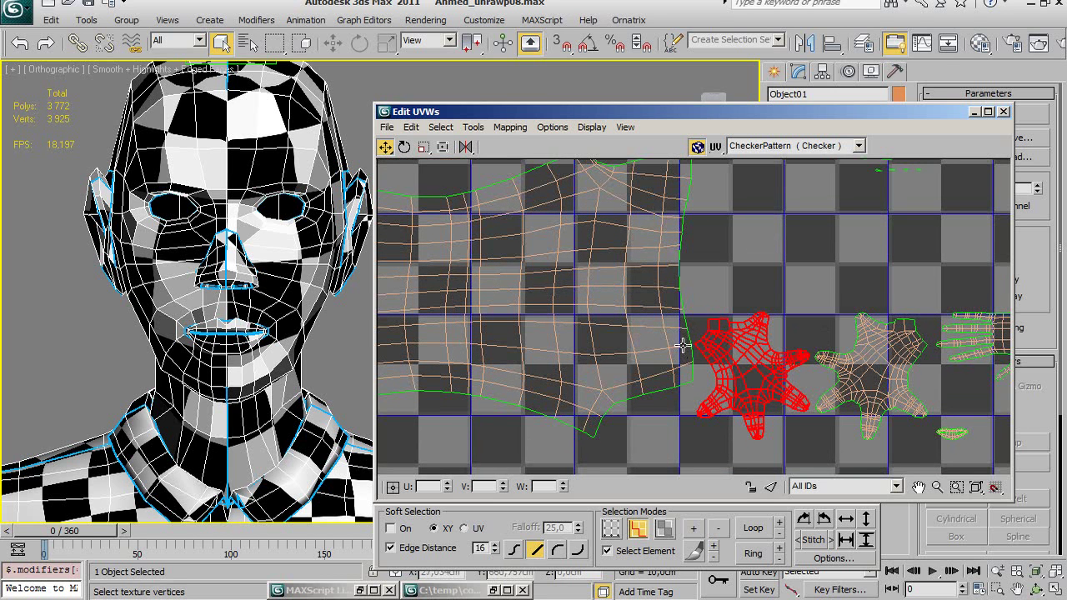
scroll(764, 375, "down", 2)
scroll(764, 376, "down", 2)
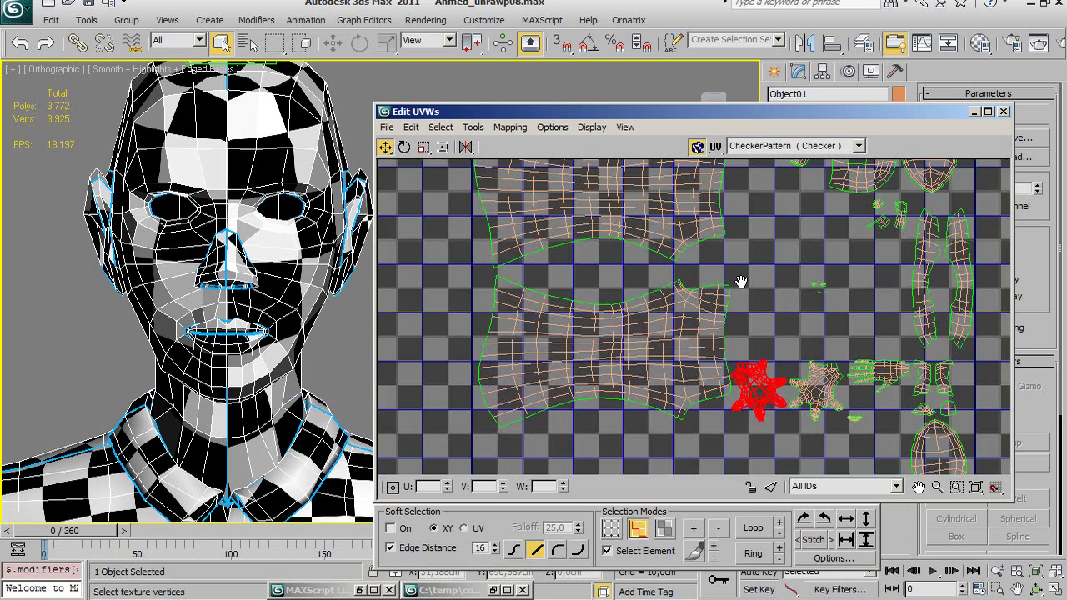
scroll(741, 281, "down", 2)
scroll(730, 333, "down", 2)
mouse_move(725, 321)
middle_mouse_down()
mouse_move(710, 374)
mouse_move(754, 343)
mouse_move(752, 369)
mouse_move(706, 362)
mouse_move(756, 333)
middle_mouse_up()
scroll(702, 367, "up", 1)
scroll(752, 373, "down", 1)
scroll(719, 380, "up", 2)
mouse_move(710, 281)
middle_mouse_down()
mouse_move(745, 334)
mouse_move(746, 357)
middle_mouse_up()
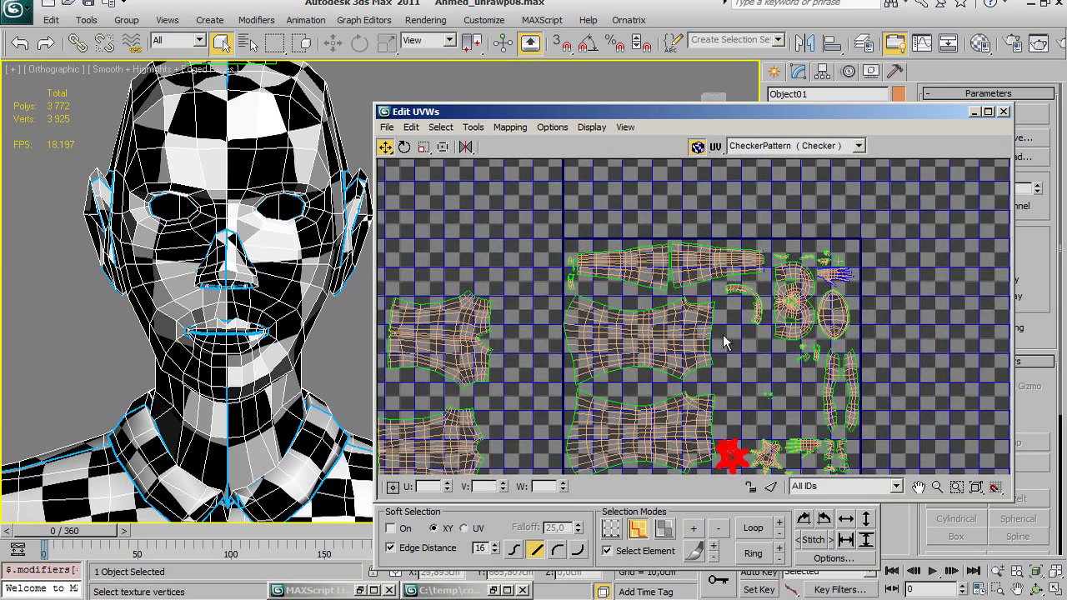
scroll(776, 342, "up", 1)
scroll(775, 320, "up", 1)
scroll(792, 350, "up", 1)
Move the tiny stray UV vertices out to the right of the square, then select the leg strip.
mouse_move(722, 328)
left_mouse_down()
mouse_move(724, 337)
mouse_move(911, 324)
left_mouse_up()
middle_click_drag(760, 303, 723, 332)
scroll(722, 332, "down", 1)
scroll(702, 350, "down", 1)
scroll(714, 353, "down", 1)
middle_click_drag(708, 357, 707, 370)
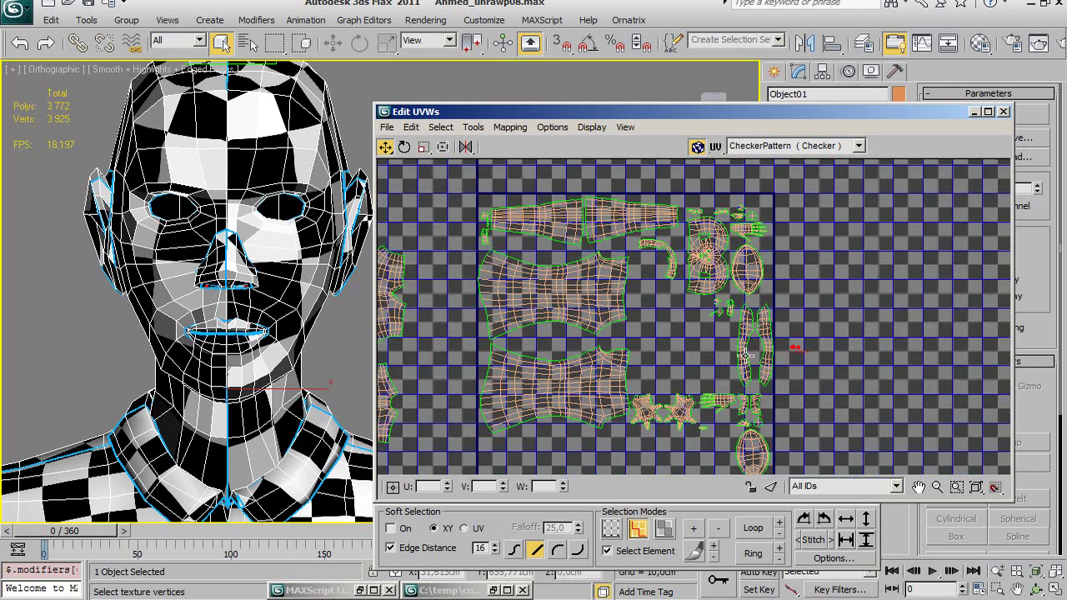
left_click(746, 336)
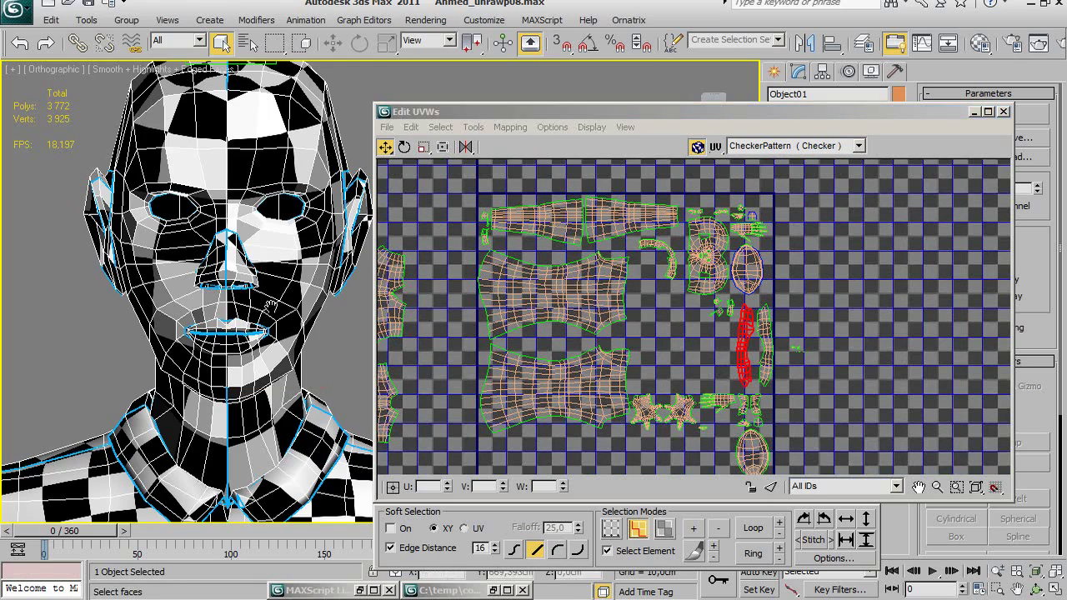
Navigate the 3D view to show the character's hips, legs and feet.
scroll(232, 159, "down", 3)
scroll(232, 159, "down", 3)
middle_click_drag(233, 235, 266, 314)
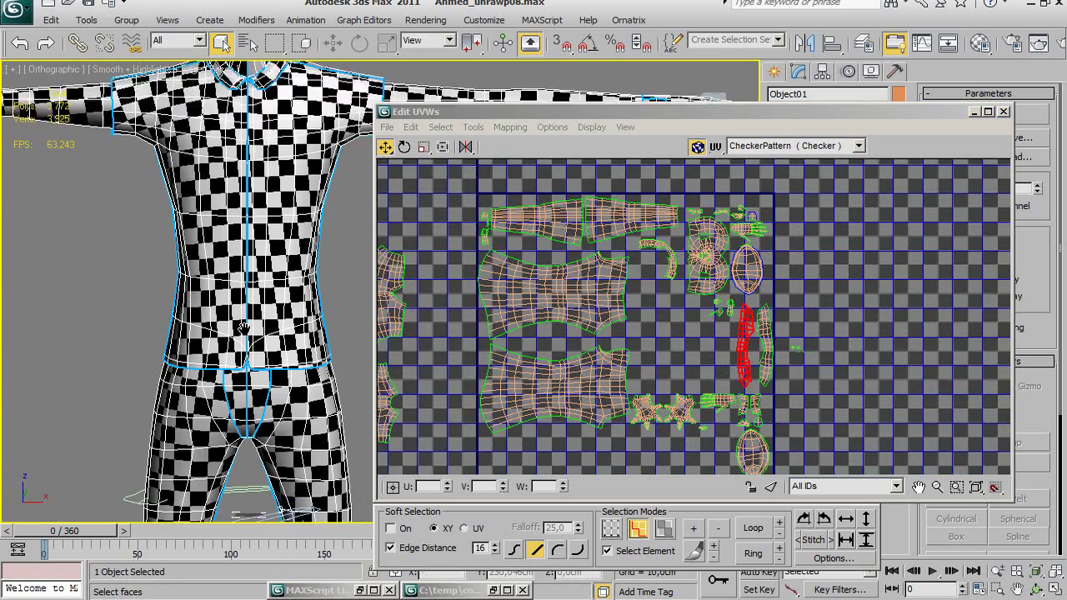
scroll(266, 315, "down", 5)
scroll(254, 360, "up", 1)
scroll(255, 360, "up", 3)
scroll(284, 353, "up", 2)
mouse_move(284, 353)
middle_mouse_down("alt")
mouse_move(341, 396)
mouse_move(371, 390)
middle_mouse_up("alt")
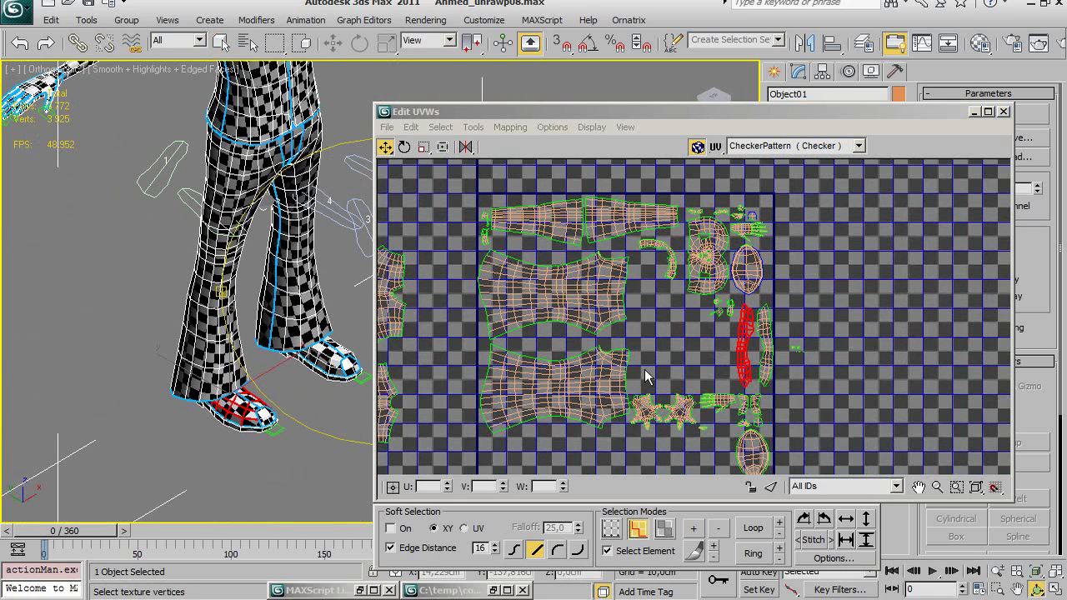
Pan and zoom the UV editor to bring the lower layout pieces into view.
mouse_move(687, 377)
middle_mouse_down()
mouse_move(672, 374)
mouse_move(722, 361)
middle_mouse_up()
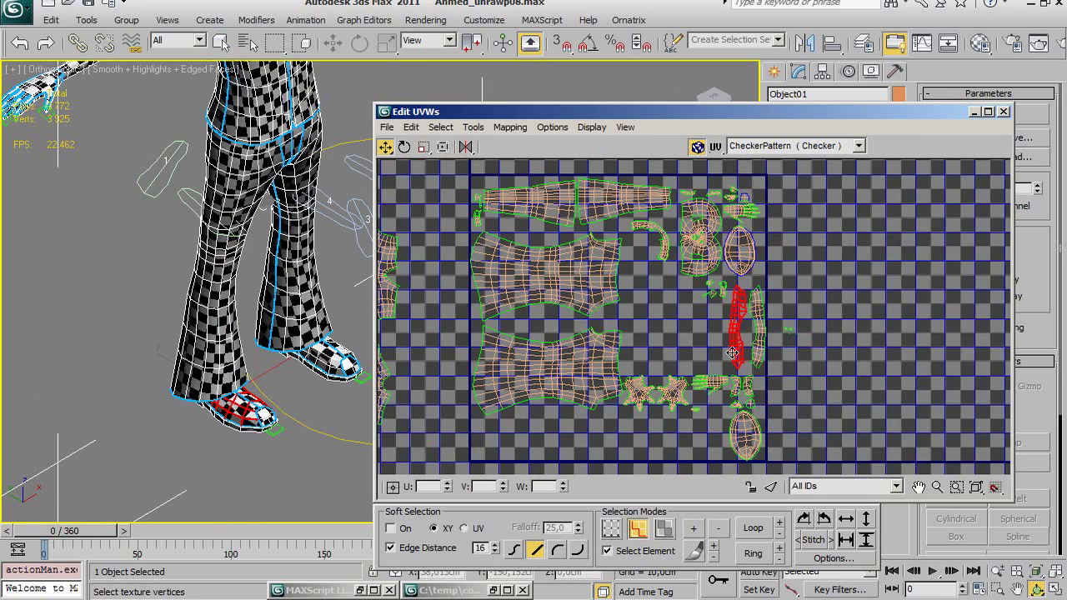
scroll(648, 325, "down", 2)
mouse_move(649, 325)
middle_mouse_down()
mouse_move(787, 321)
mouse_move(708, 316)
middle_mouse_up()
scroll(726, 329, "up", 2)
scroll(705, 322, "up", 1)
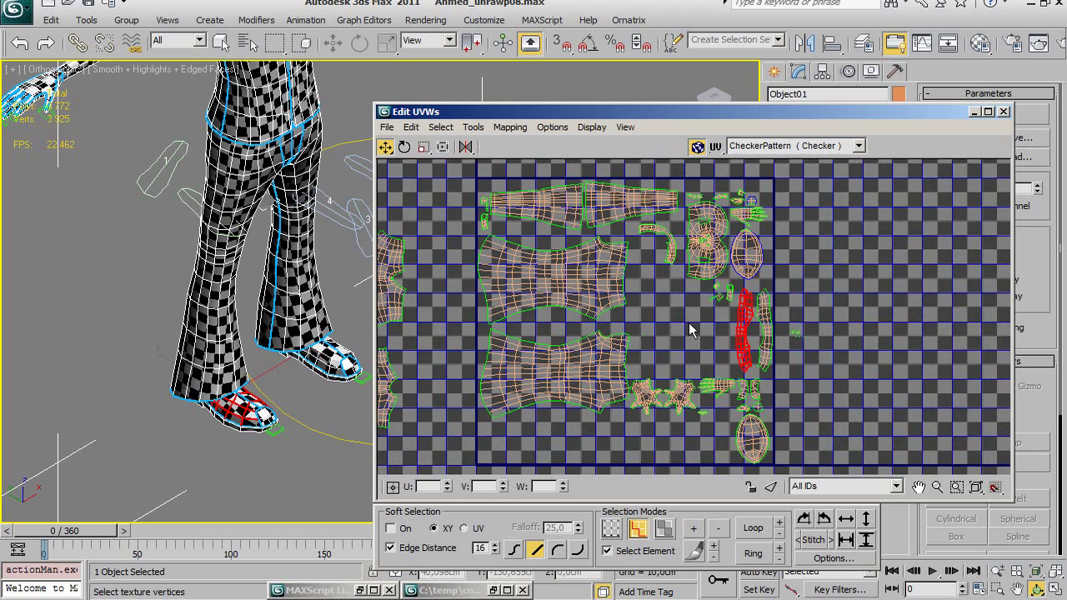
scroll(686, 325, "up", 1)
scroll(692, 329, "up", 1)
scroll(698, 332, "up", 2)
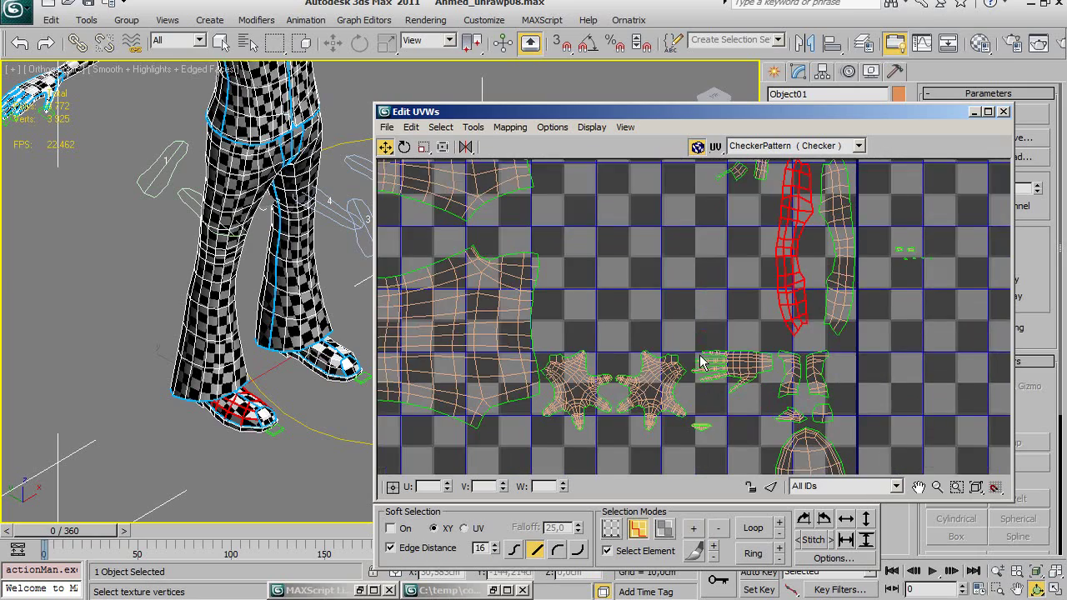
scroll(702, 327, "up", 1)
scroll(706, 337, "down", 3)
mouse_move(710, 369)
middle_mouse_down()
mouse_move(794, 384)
mouse_move(726, 299)
middle_mouse_up()
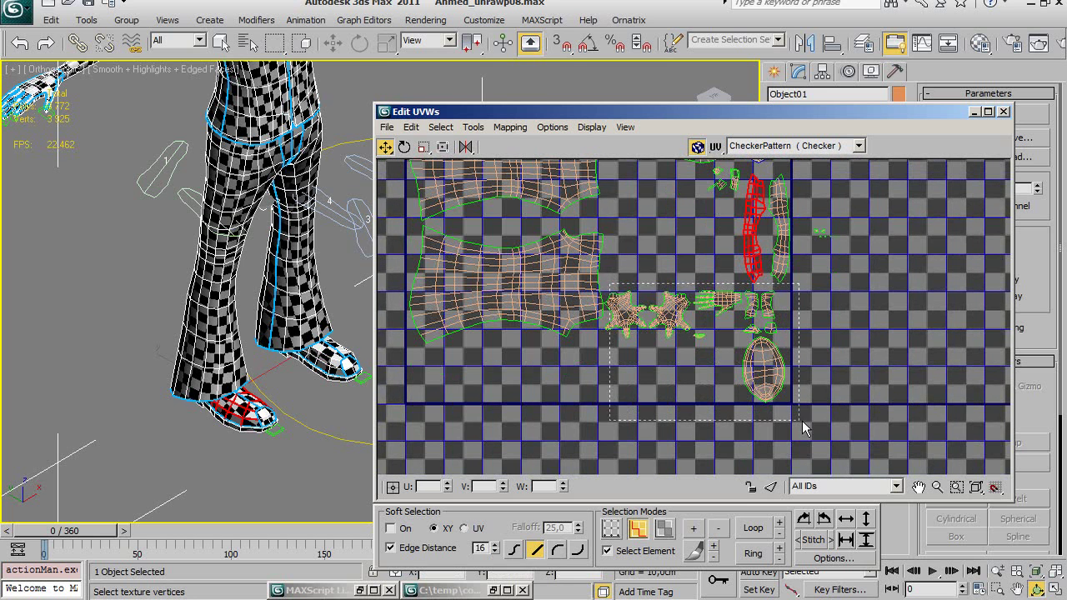
Select the hand and shoe shells together and move them below-right of the square.
left_click_drag(627, 299, 802, 421)
left_click(771, 275, "ctrl")
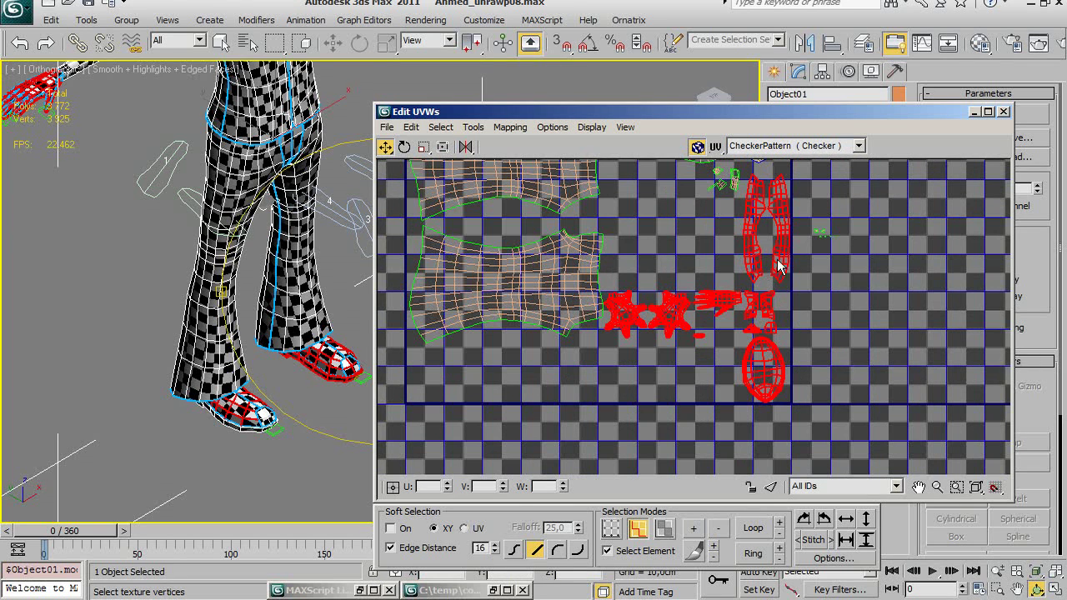
left_click(783, 275)
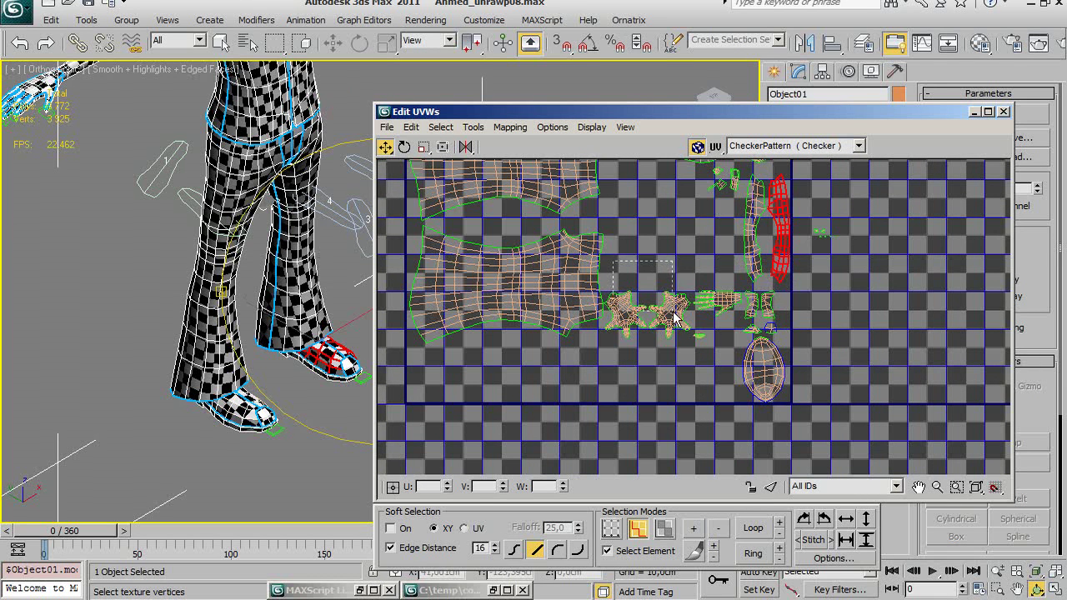
left_click_drag(673, 317, 822, 420)
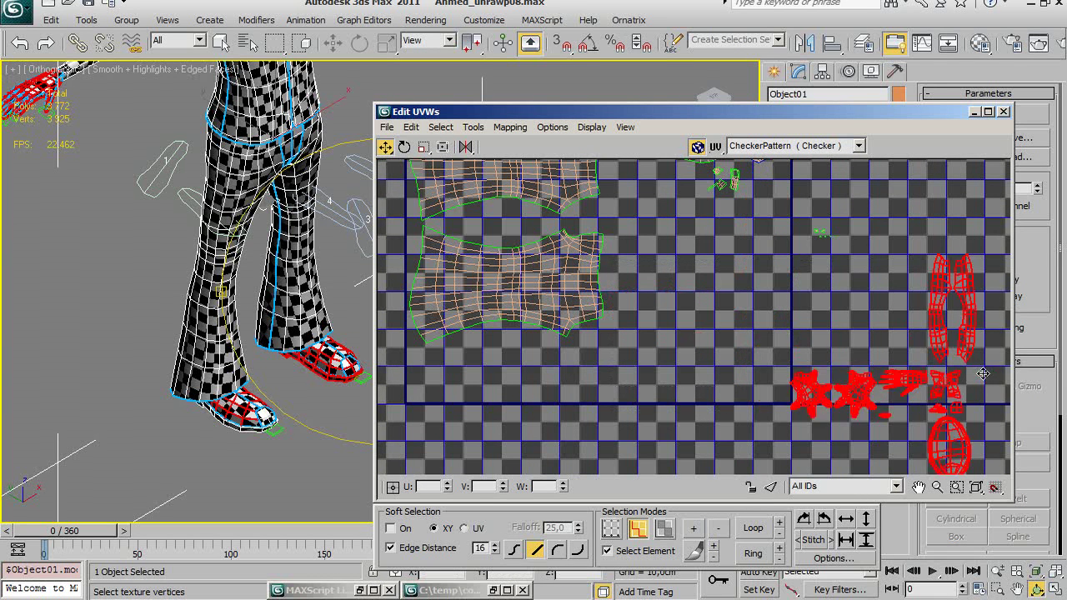
left_click_drag(785, 280, 988, 354)
Move the upper-left shirt torso shell into the square's centre-right gap.
scroll(679, 305, "down", 2)
scroll(694, 303, "down", 1)
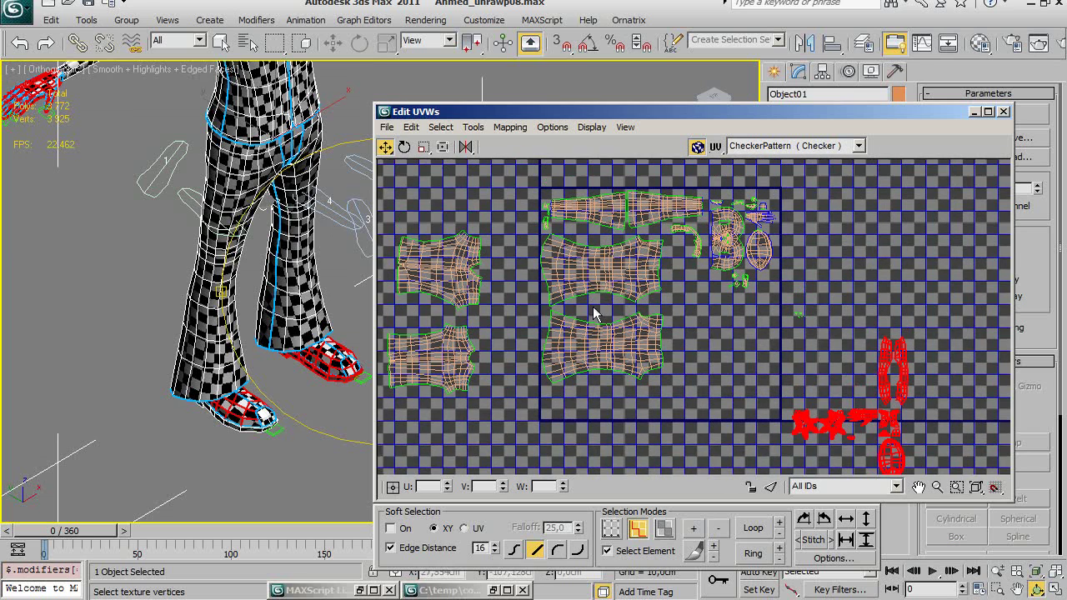
scroll(516, 288, "up", 1)
left_click_drag(458, 252, 744, 316)
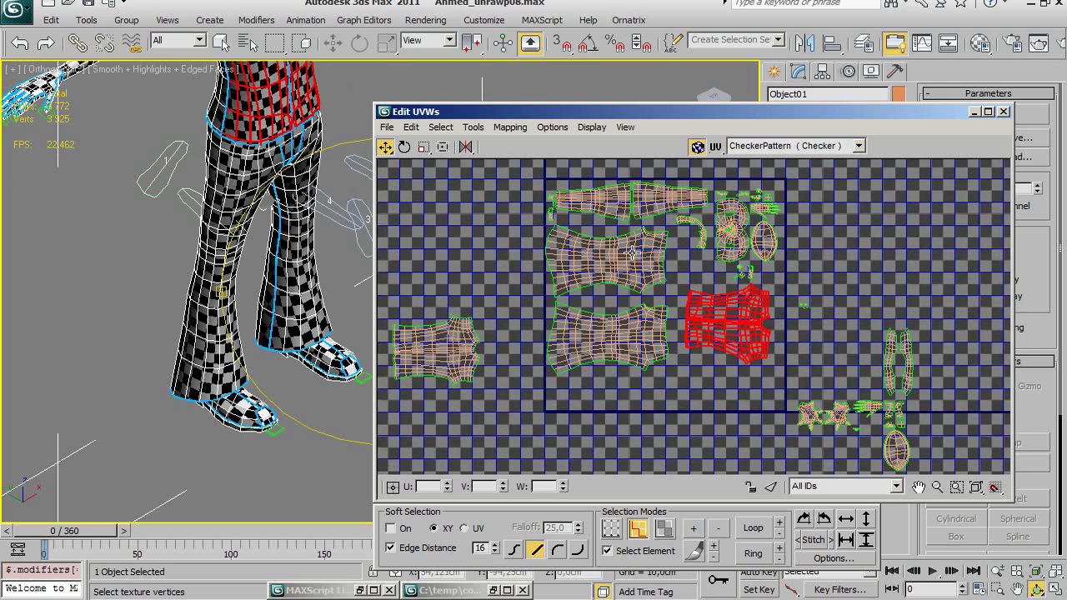
scroll(225, 200, "down", 1)
Move the left outside shell into the lower middle of the UV square.
scroll(225, 201, "down", 1)
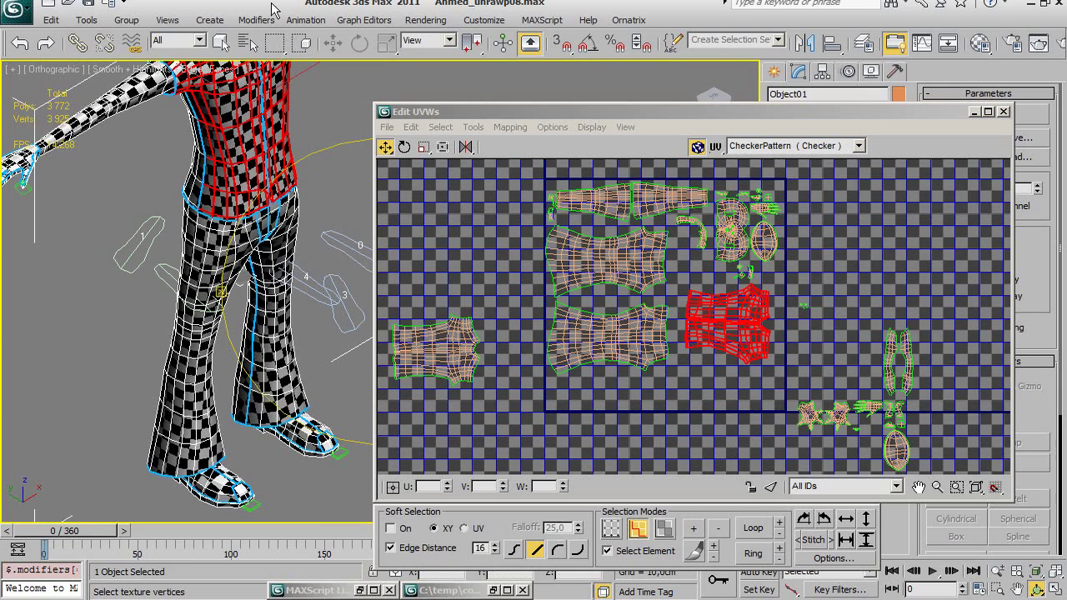
scroll(248, 222, "up", 2)
scroll(229, 171, "up", 2)
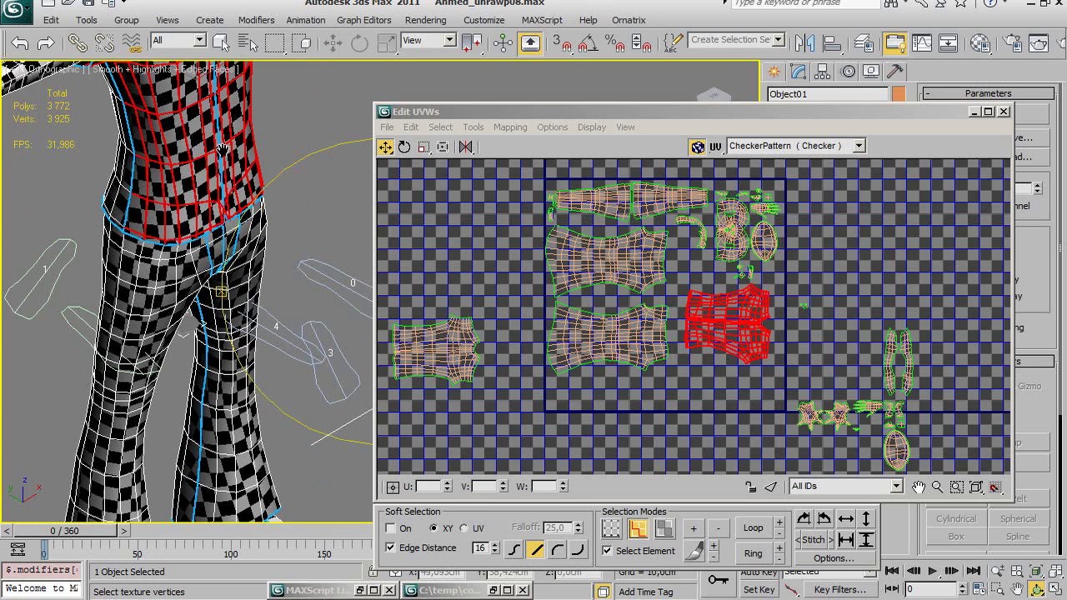
scroll(211, 121, "up", 1)
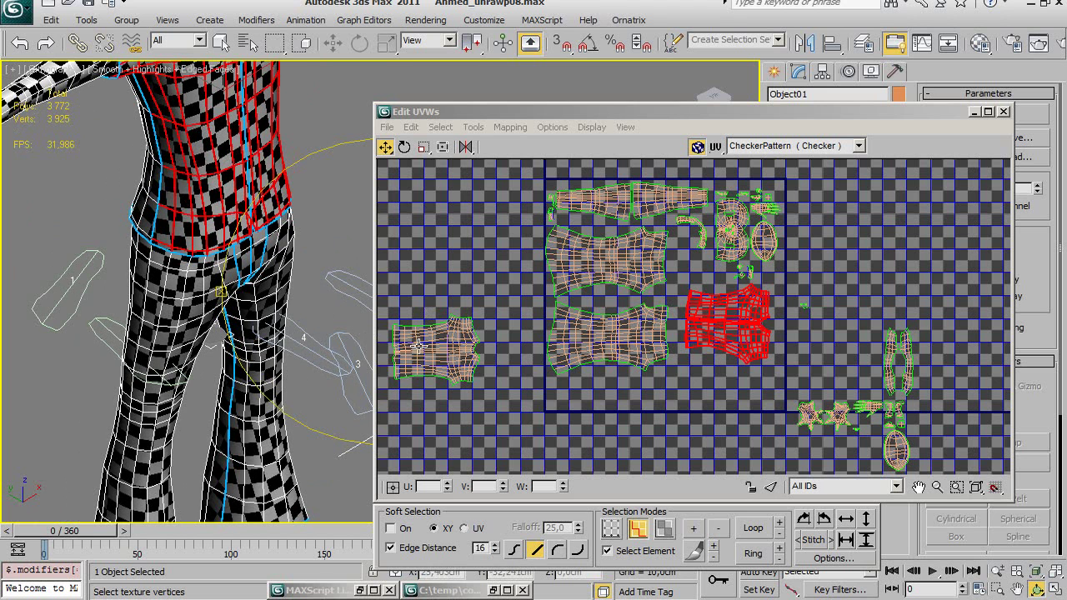
left_click_drag(418, 346, 708, 391)
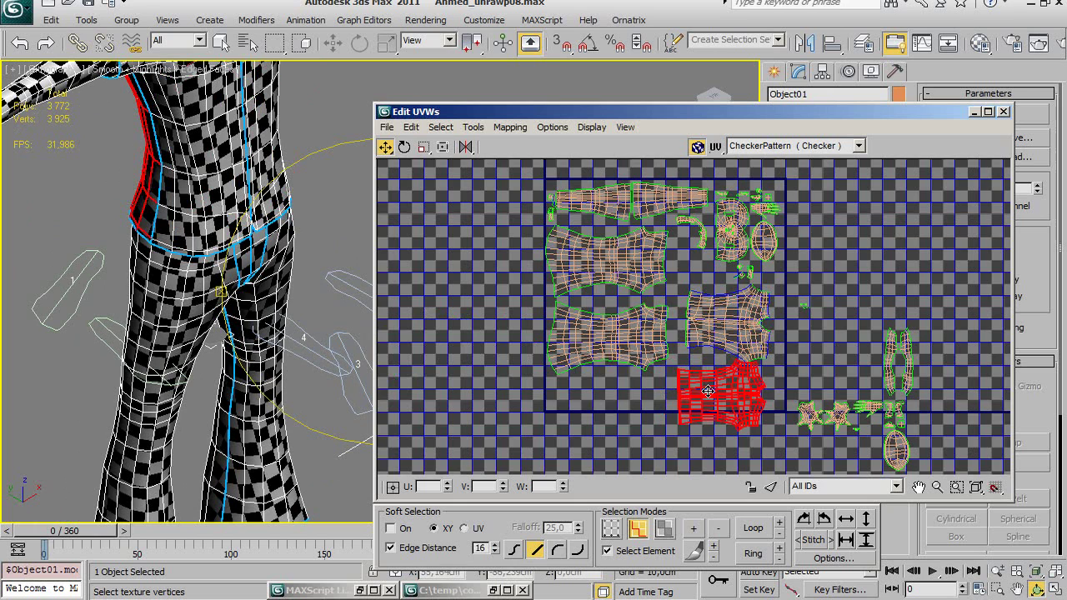
Restack the shells by raising the middle shell and moving the bottom shell up.
scroll(643, 359, "up", 4)
mouse_move(648, 298)
left_mouse_down()
mouse_move(703, 330)
mouse_move(890, 292)
left_mouse_up()
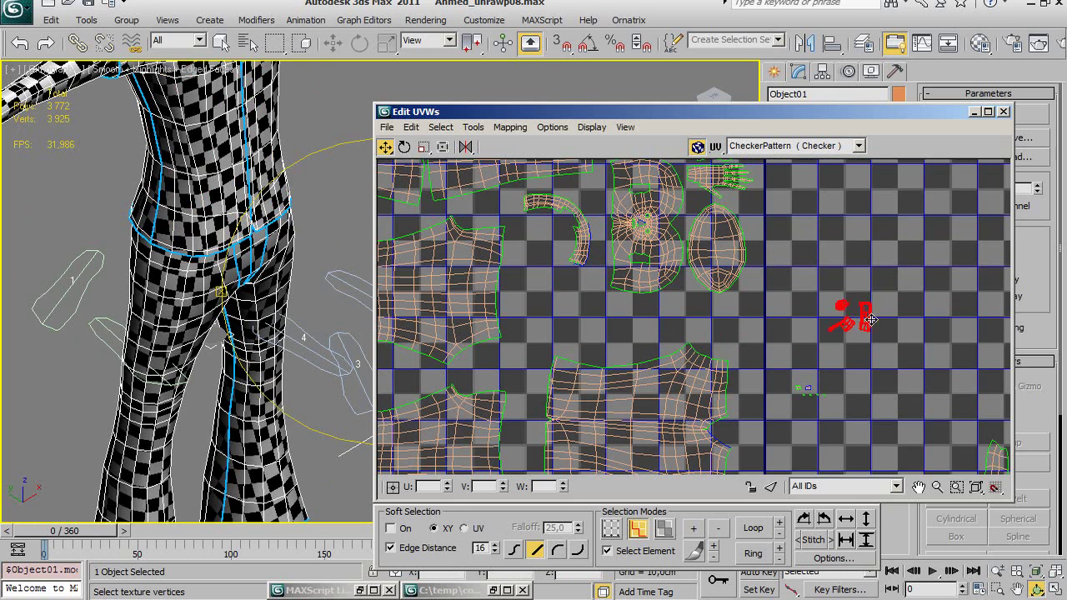
scroll(784, 321, "down", 1)
scroll(826, 310, "down", 1)
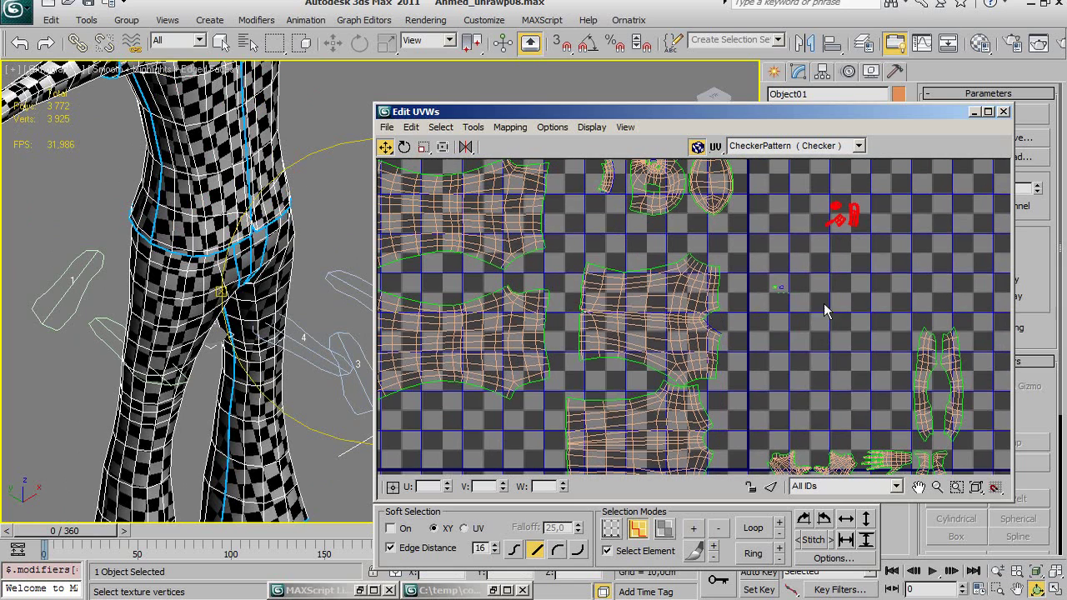
left_click_drag(685, 304, 689, 275)
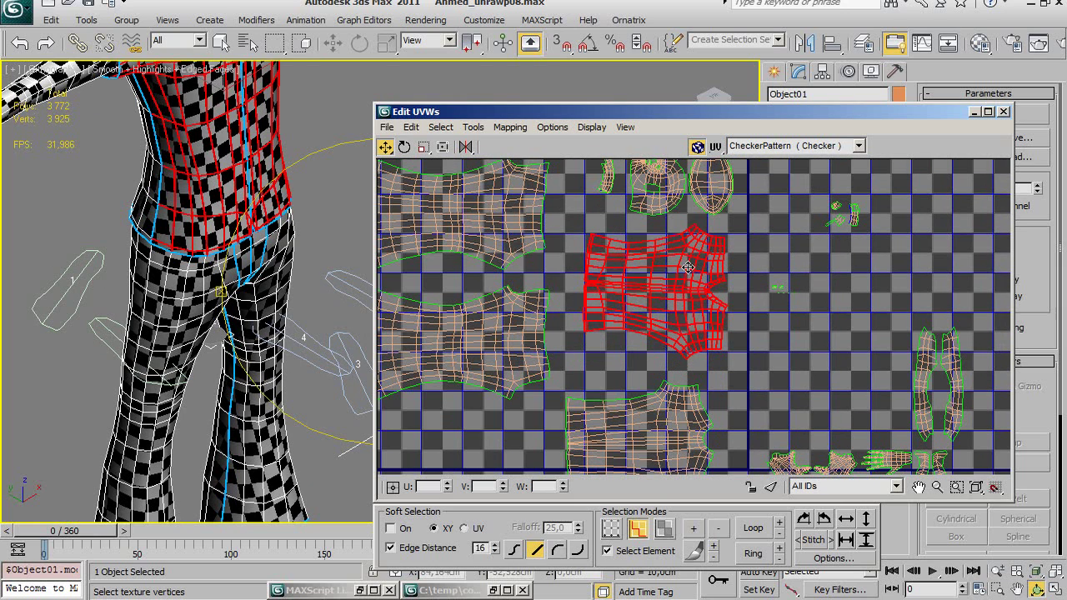
left_click(675, 406)
mouse_move(677, 413)
left_mouse_down()
mouse_move(682, 379)
mouse_move(697, 373)
left_mouse_up()
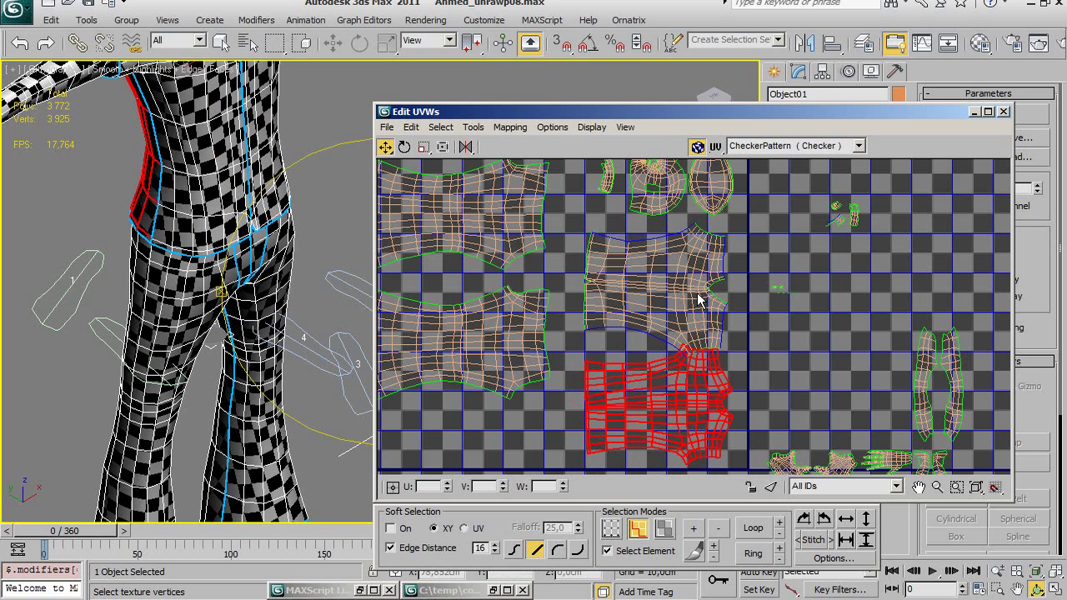
left_click(698, 300)
left_click_drag(698, 300, 692, 249)
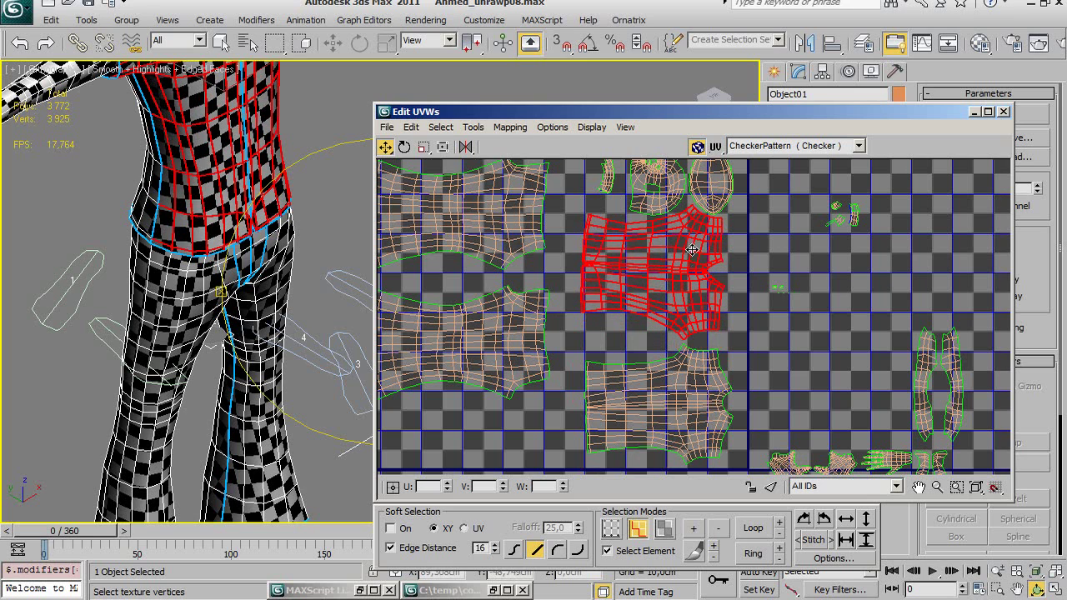
Reframe the UV editor to show the whole layout square around the selected shell.
scroll(692, 249, "up", 2)
scroll(693, 250, "up", 1)
scroll(698, 227, "up", 2)
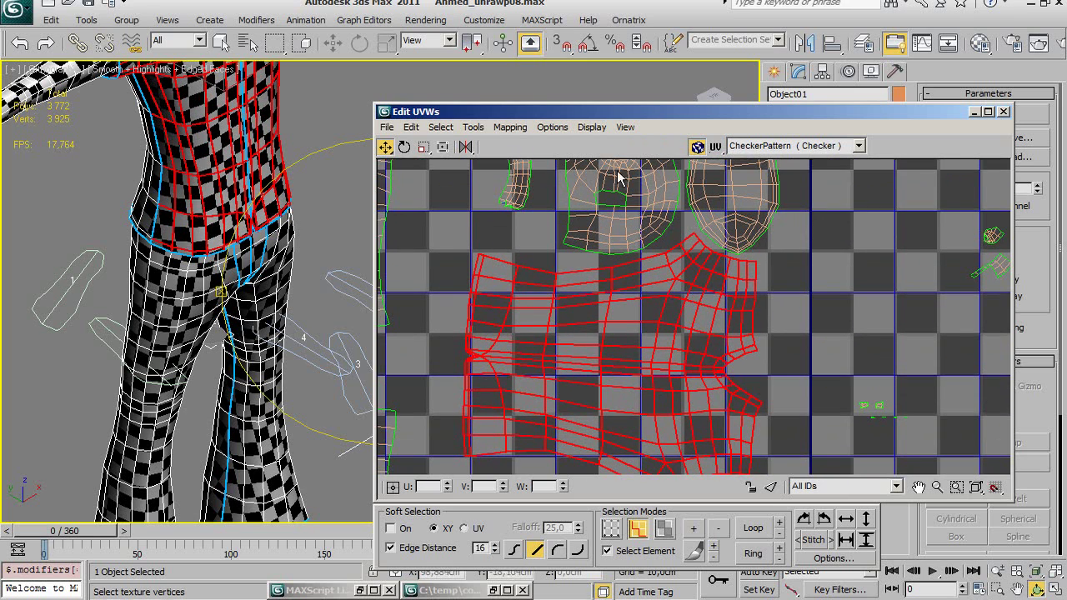
middle_click_drag(658, 297, 677, 244)
scroll(699, 342, "down", 2)
scroll(700, 310, "down", 2)
scroll(691, 322, "down", 2)
scroll(710, 350, "down", 1)
middle_click_drag(714, 340, 667, 396)
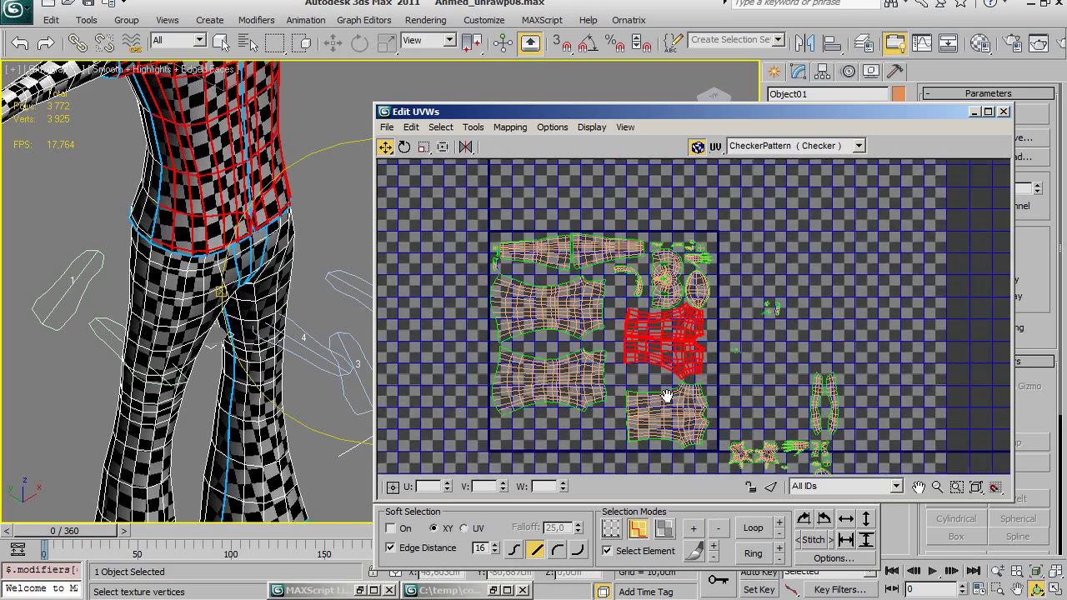
scroll(655, 361, "up", 2)
mouse_move(670, 326)
middle_mouse_down()
mouse_move(665, 361)
mouse_move(766, 364)
mouse_move(822, 280)
middle_mouse_up()
Select the narrow strip shells and move them left into the square between the shirt shells.
mouse_move(933, 308)
left_mouse_down()
mouse_move(937, 317)
mouse_move(707, 319)
left_mouse_up()
left_click(921, 284)
left_click_drag(917, 275, 492, 277)
scroll(668, 319, "down", 4)
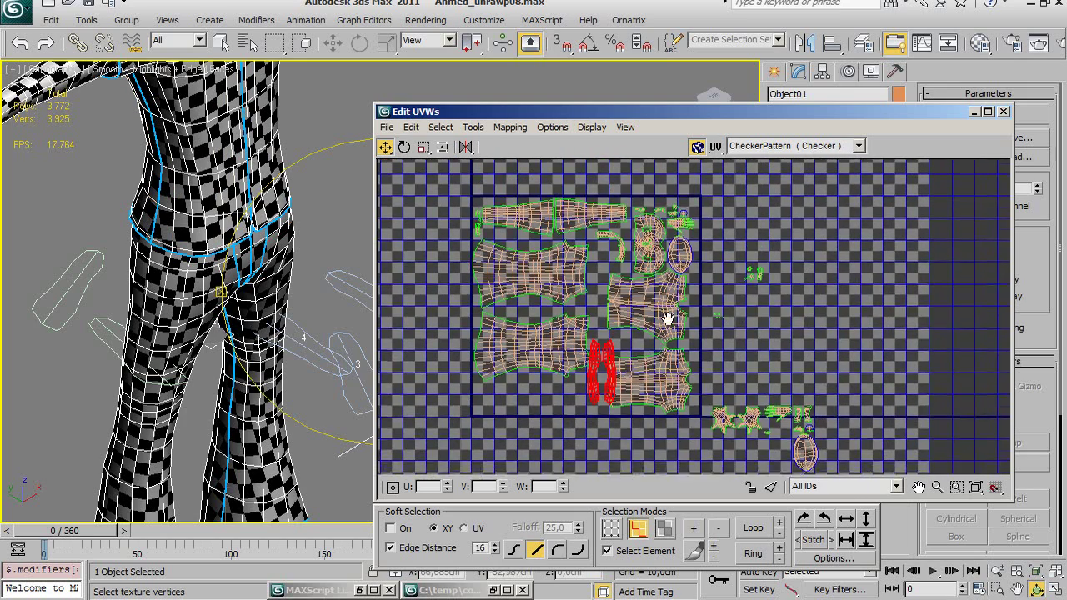
middle_click_drag(668, 319, 694, 234)
Scale the red shoe UV shells down slightly, then switch to the rotate tool.
middle_click_drag(263, 517, 267, 410)
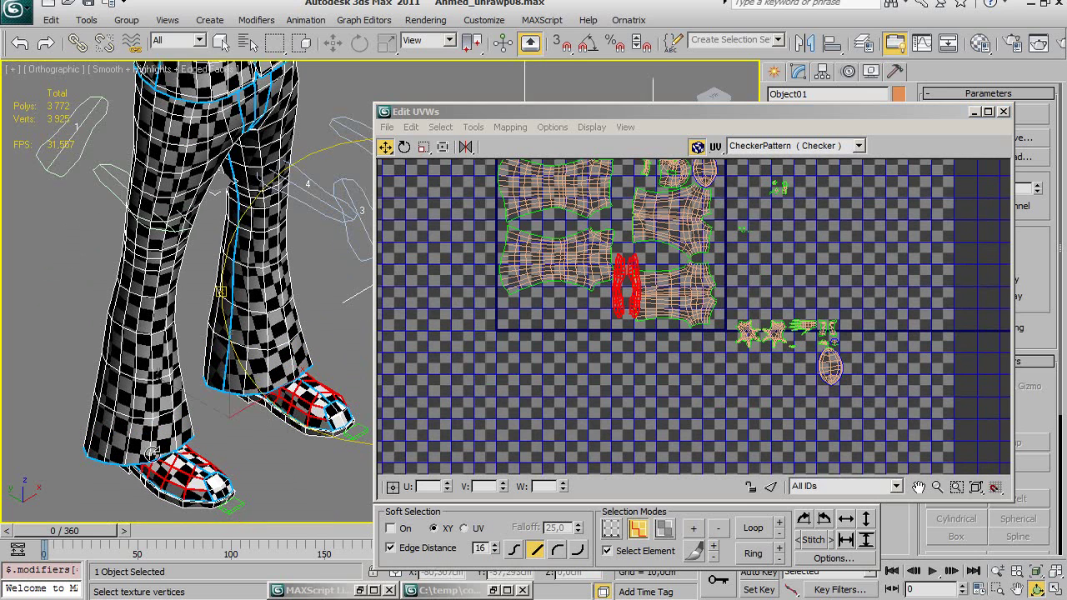
scroll(475, 412, "up", 1)
scroll(475, 412, "up", 1)
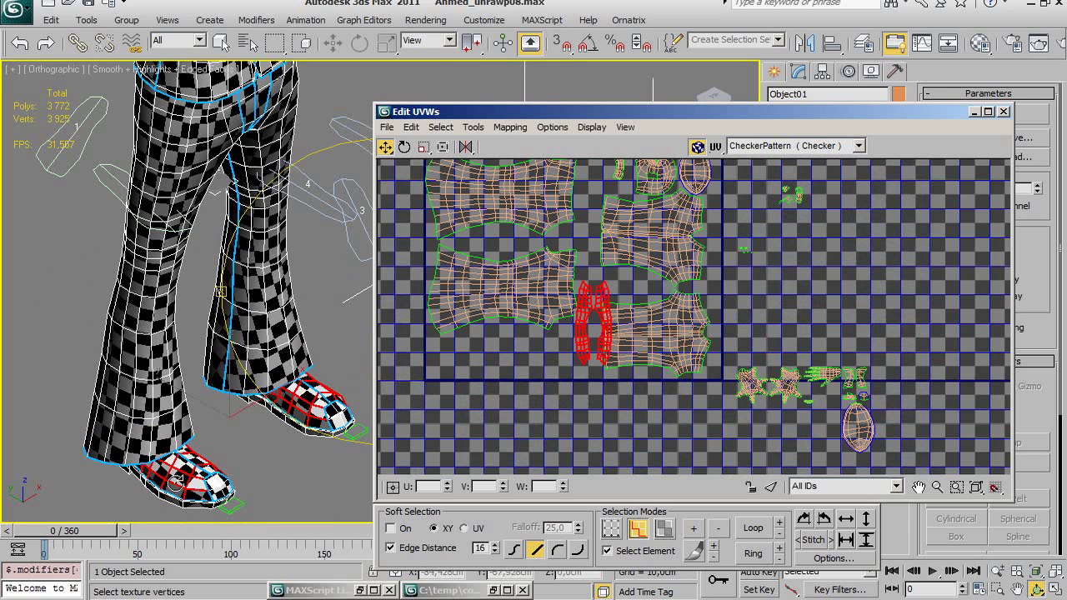
scroll(600, 375, "up", 2)
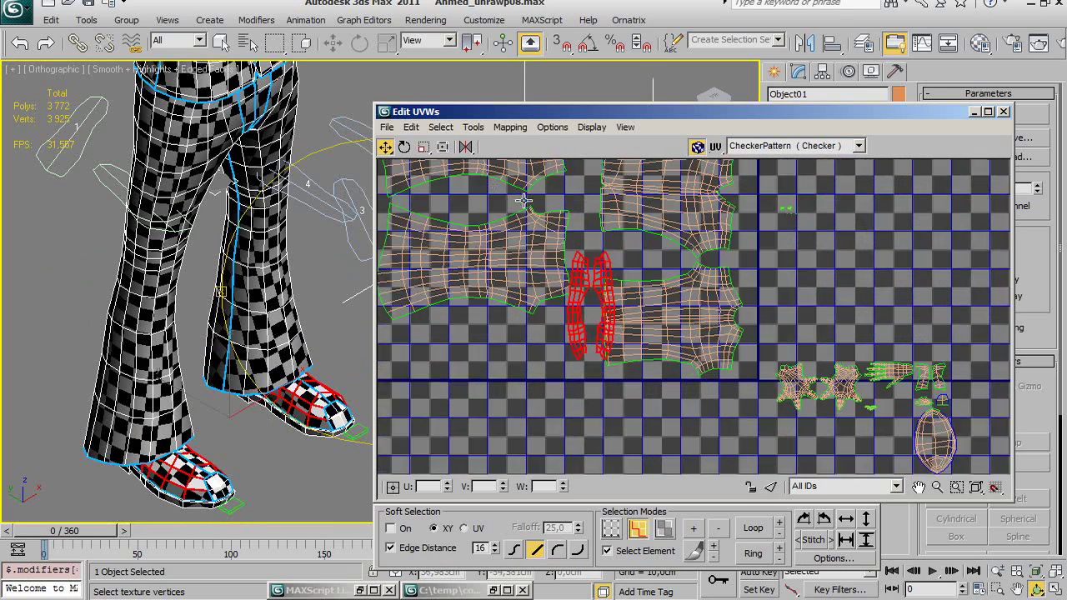
left_click(423, 147)
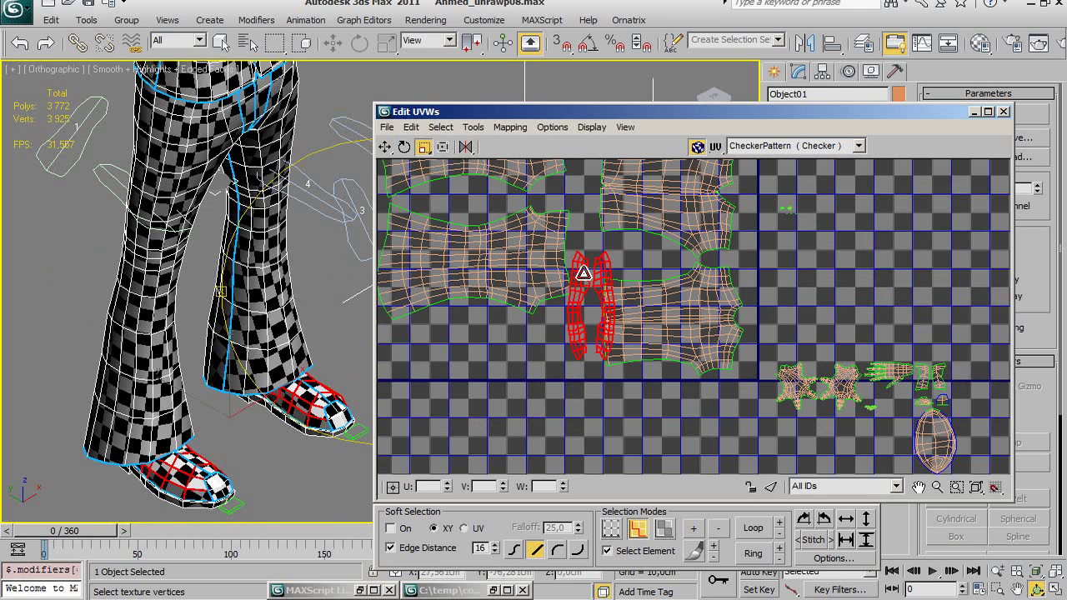
mouse_move(585, 274)
left_mouse_down()
mouse_move(587, 284)
mouse_move(582, 270)
left_mouse_up()
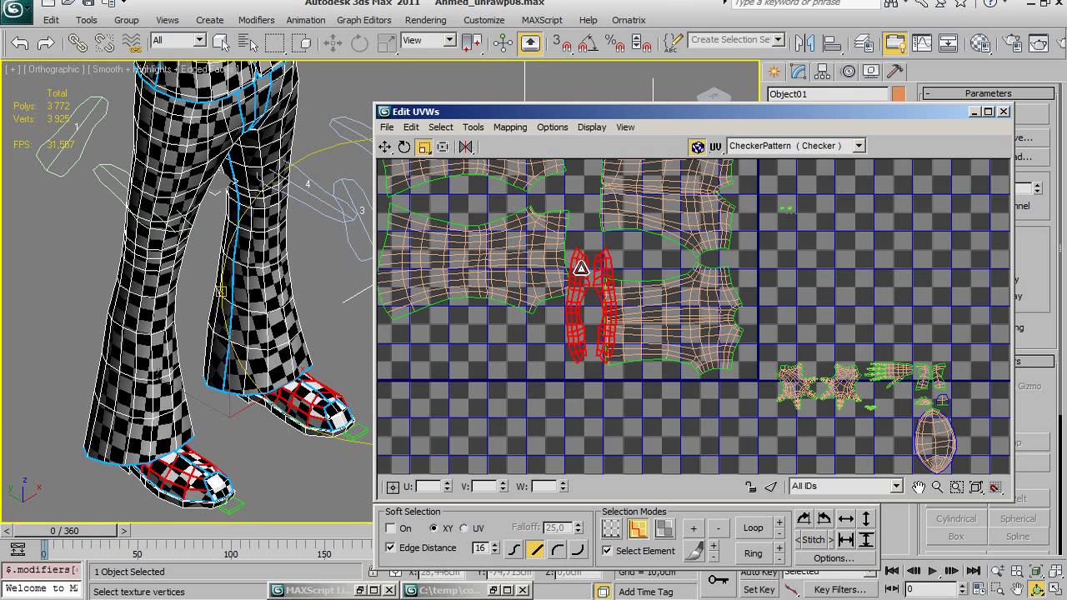
scroll(629, 298, "up", 2)
middle_click_drag(629, 297, 661, 314)
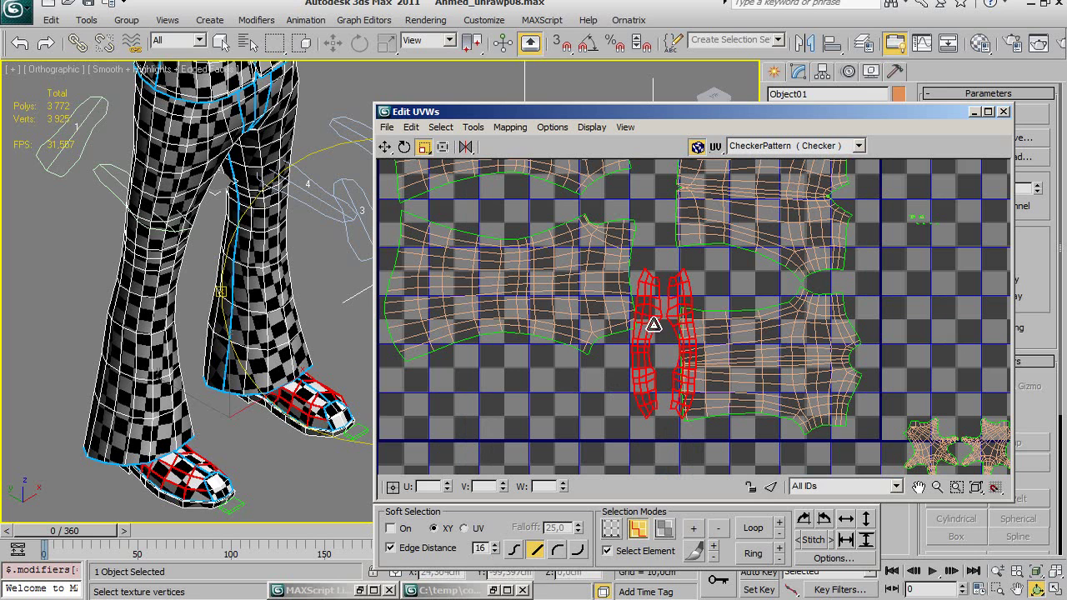
scroll(672, 327, "down", 2)
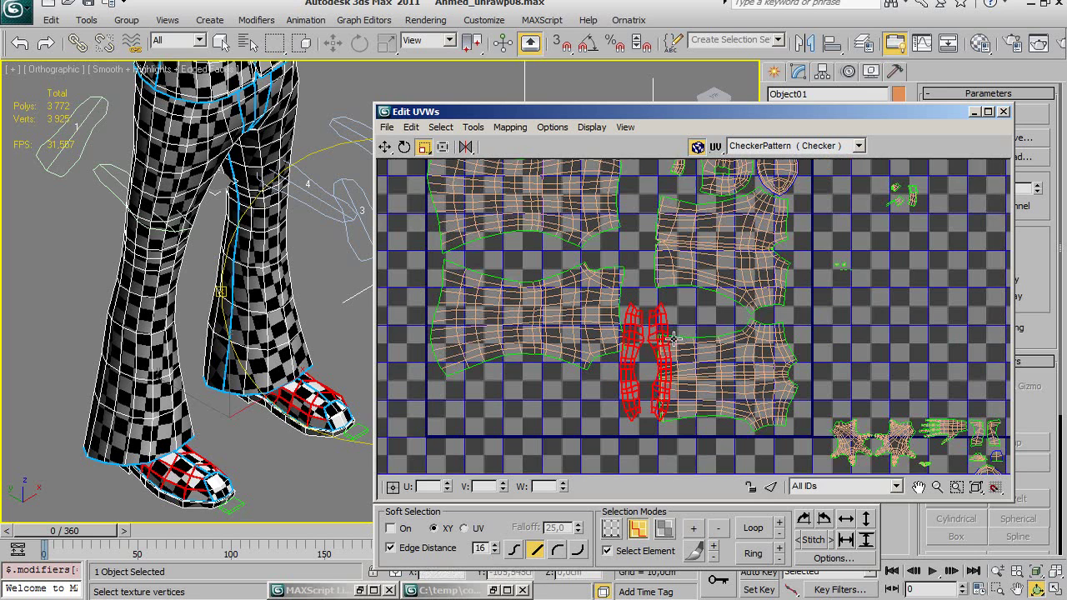
scroll(671, 324, "down", 1)
left_click(404, 147)
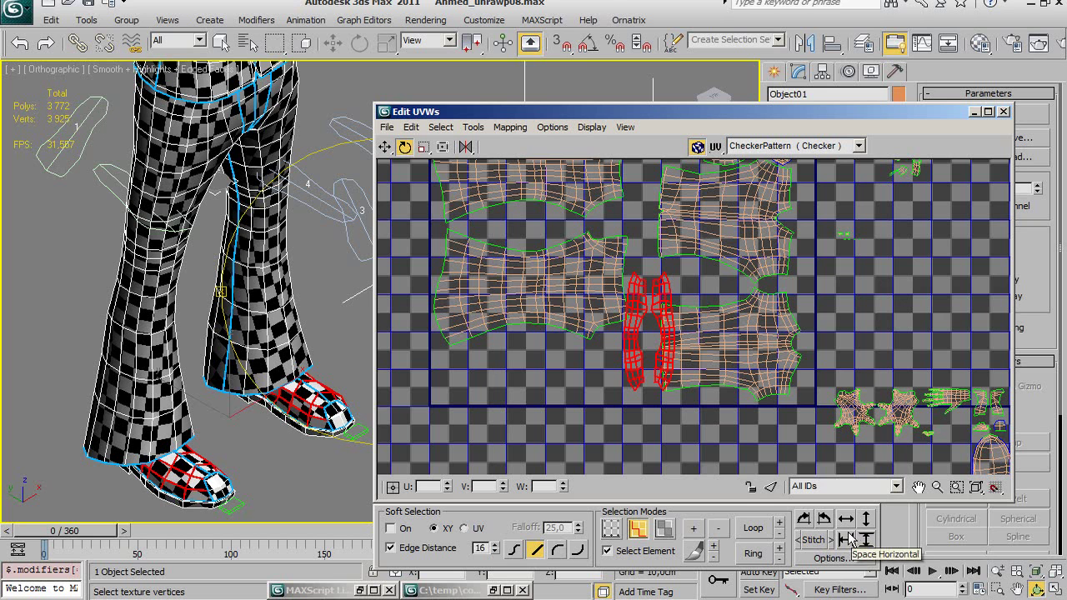
Turn the red shoe shells 90 degrees and move them into the lower-left gap.
left_click(804, 520)
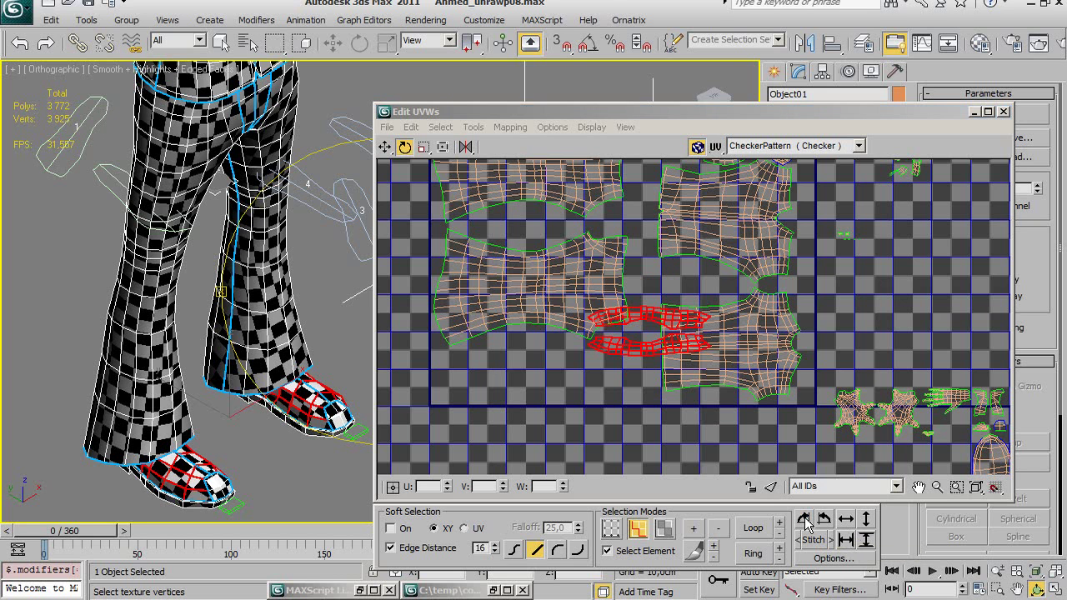
right_click(682, 329)
left_click(694, 337)
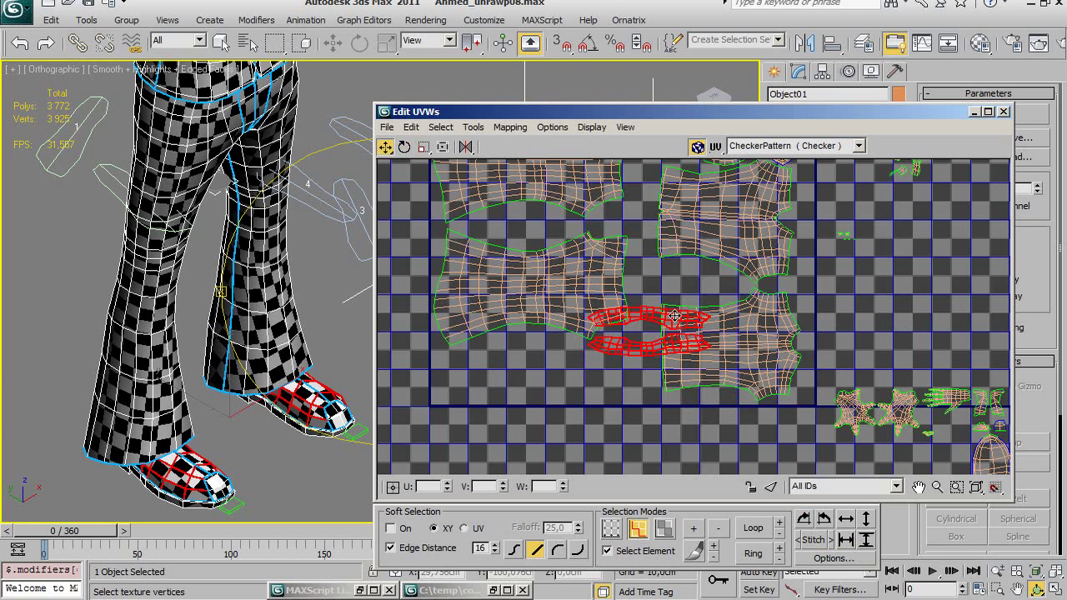
left_click_drag(672, 317, 541, 345)
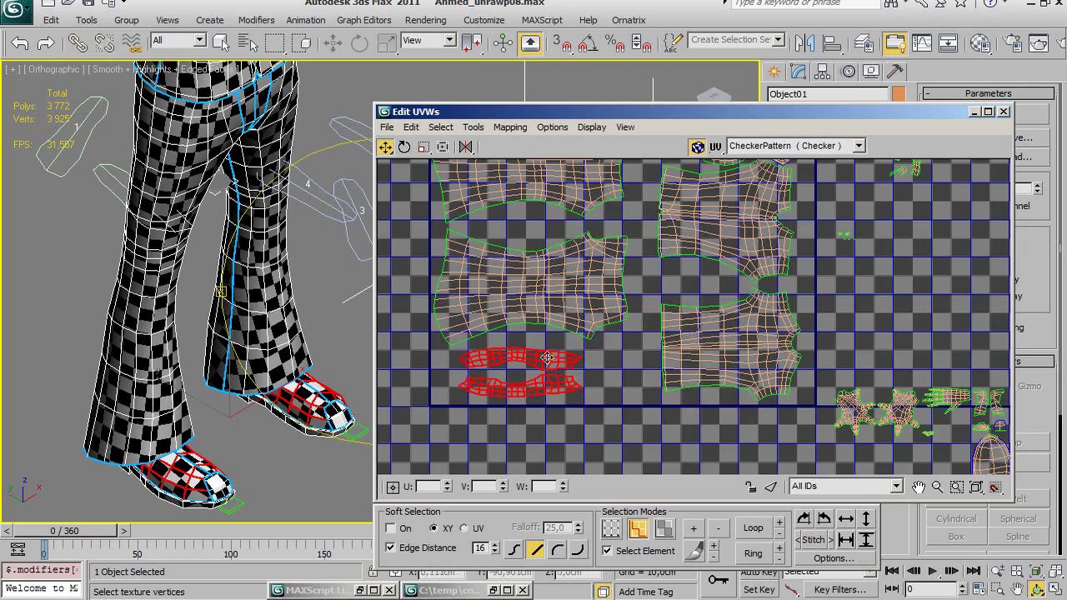
middle_click_drag(741, 311, 678, 365)
Box-select the two star-shaped islands and drag them inside the 0–1 layout square.
scroll(779, 303, "down", 3)
scroll(767, 297, "up", 2)
scroll(757, 293, "up", 1)
scroll(836, 310, "up", 1)
middle_click_drag(837, 310, 824, 283)
left_click_drag(727, 336, 821, 417)
left_click_drag(802, 377, 599, 250)
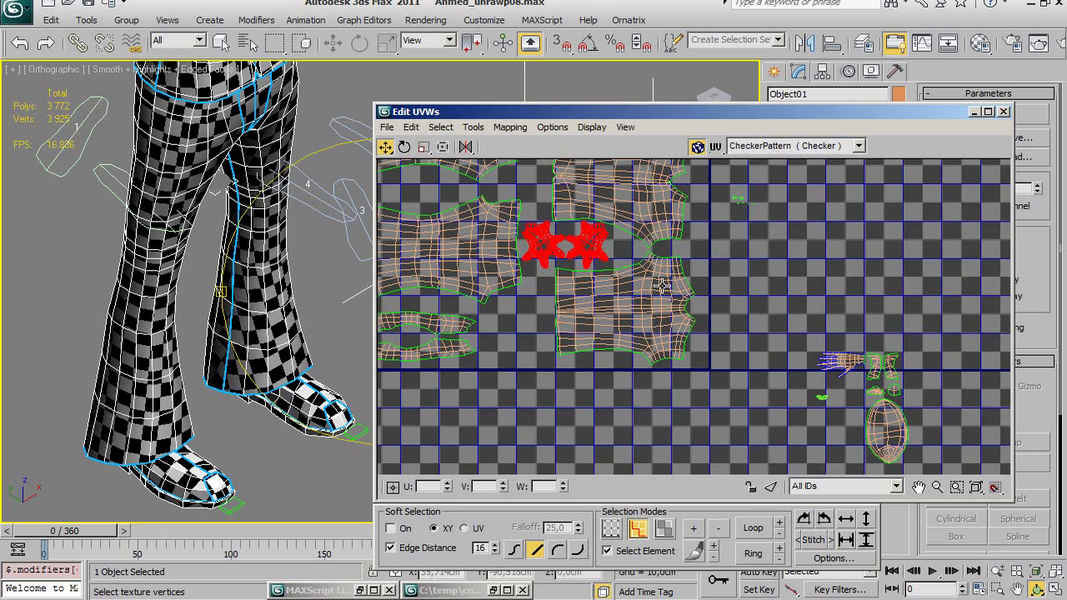
scroll(659, 283, "up", 2)
Select the small hand island and drag it up and left toward the layout square.
middle_click_drag(655, 272, 700, 340)
scroll(700, 340, "up", 3)
middle_click_drag(574, 293, 617, 188)
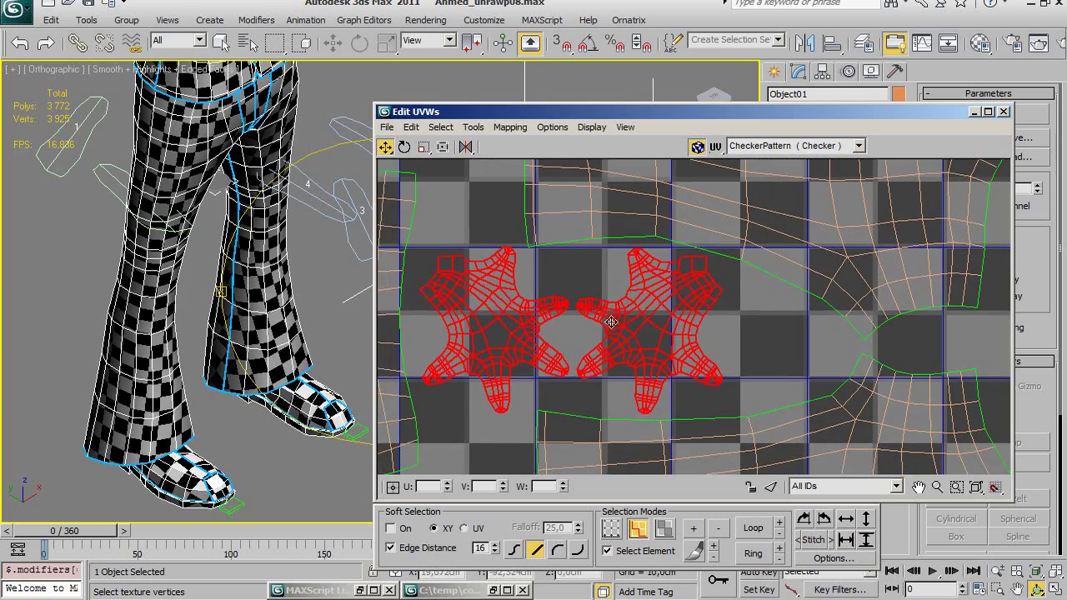
scroll(539, 371, "down", 4)
middle_click_drag(691, 319, 649, 313)
scroll(649, 312, "down", 2)
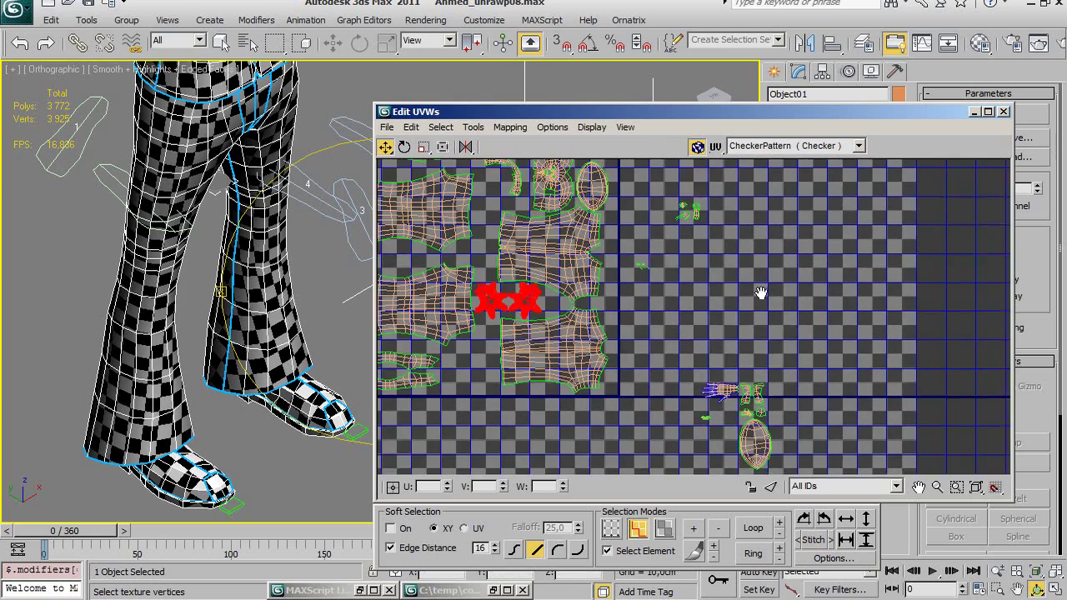
middle_click_drag(733, 382, 714, 332)
mouse_move(682, 332)
left_mouse_down()
mouse_move(714, 354)
mouse_move(679, 239)
left_mouse_up()
scroll(724, 363, "up", 1)
middle_click_drag(679, 240, 788, 356)
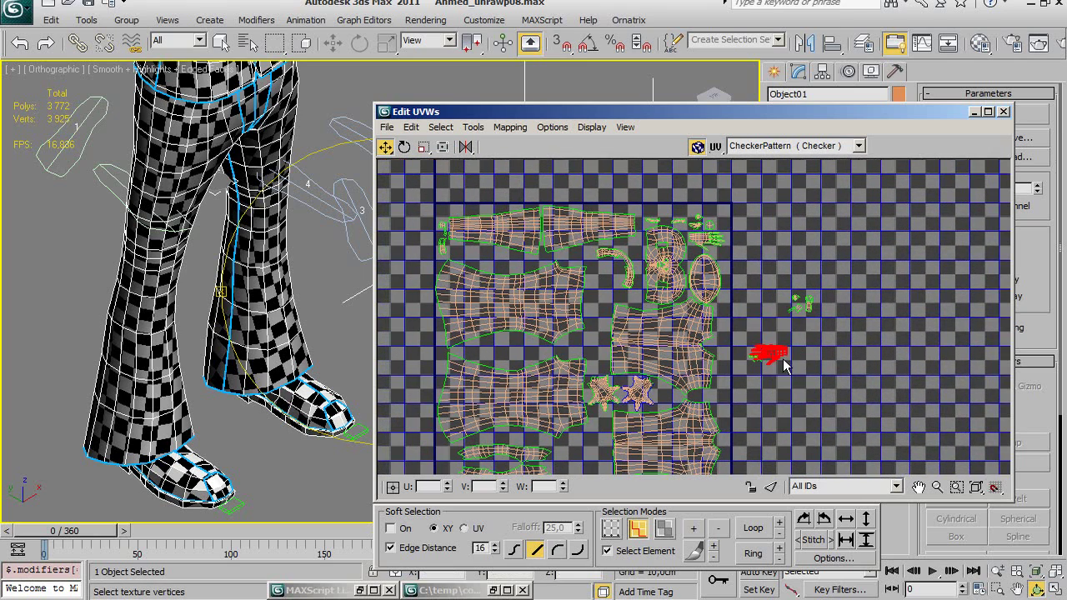
Drag the hand island into the gap beside the curved strip, nudging it slightly up-left.
left_click_drag(778, 353, 626, 306)
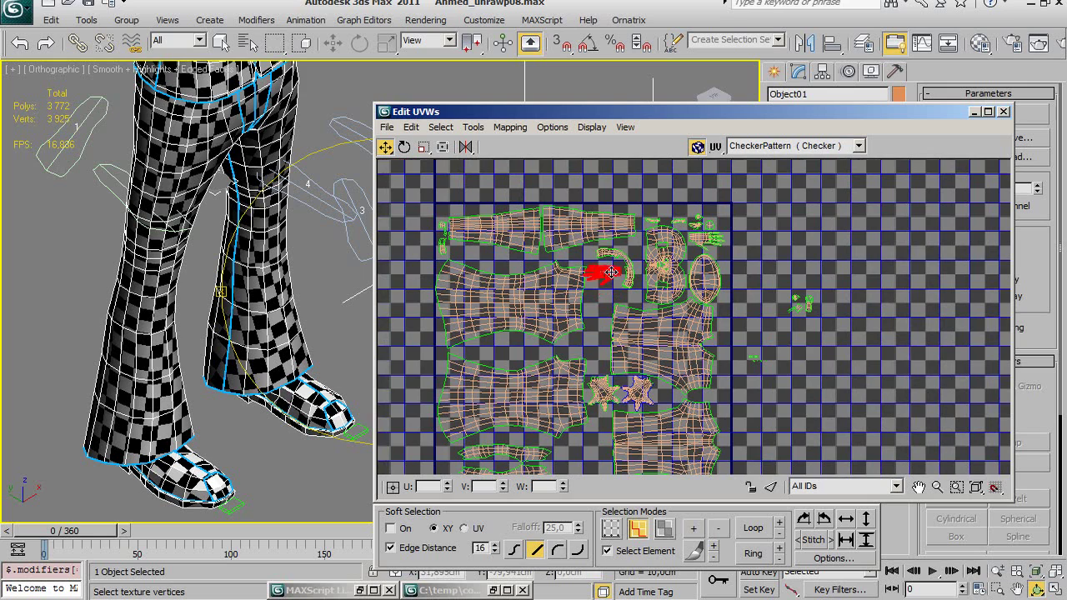
scroll(616, 272, "up", 3)
scroll(720, 361, "up", 2)
scroll(739, 345, "up", 2)
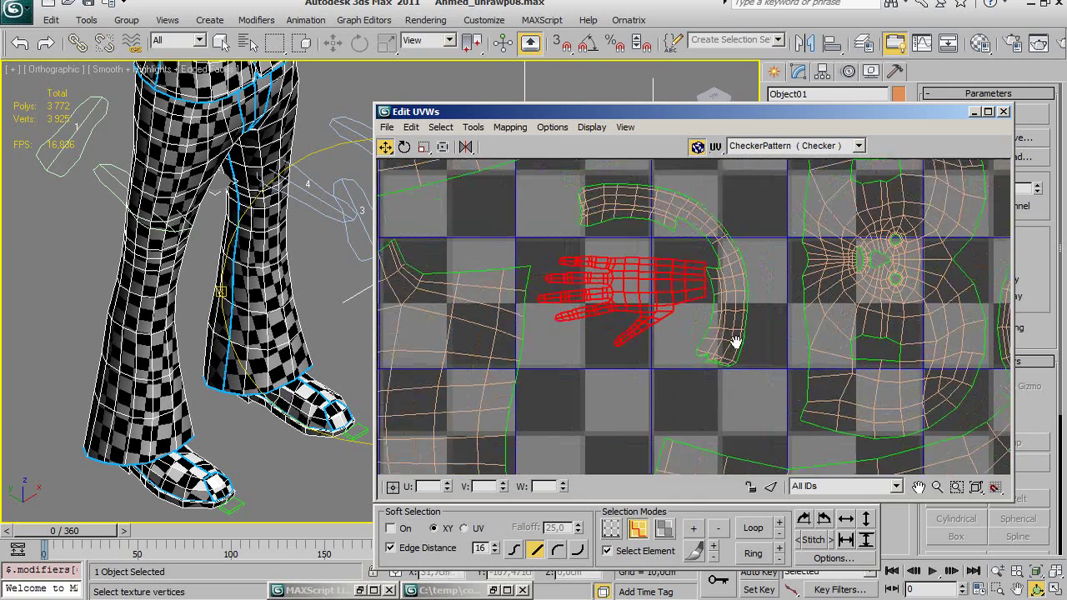
left_click_drag(739, 326, 726, 311)
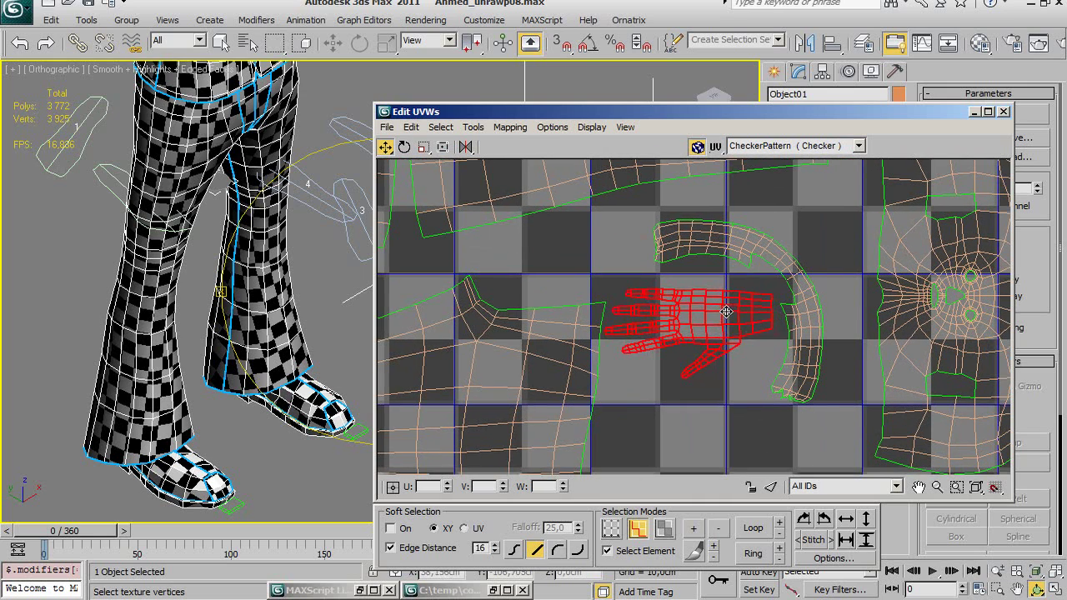
Zoom out and pan across the UV layout to check the packed square.
scroll(801, 321, "down", 3)
scroll(817, 308, "down", 1)
scroll(824, 349, "down", 2)
scroll(824, 349, "down", 2)
scroll(694, 350, "down", 1)
scroll(879, 425, "down", 1)
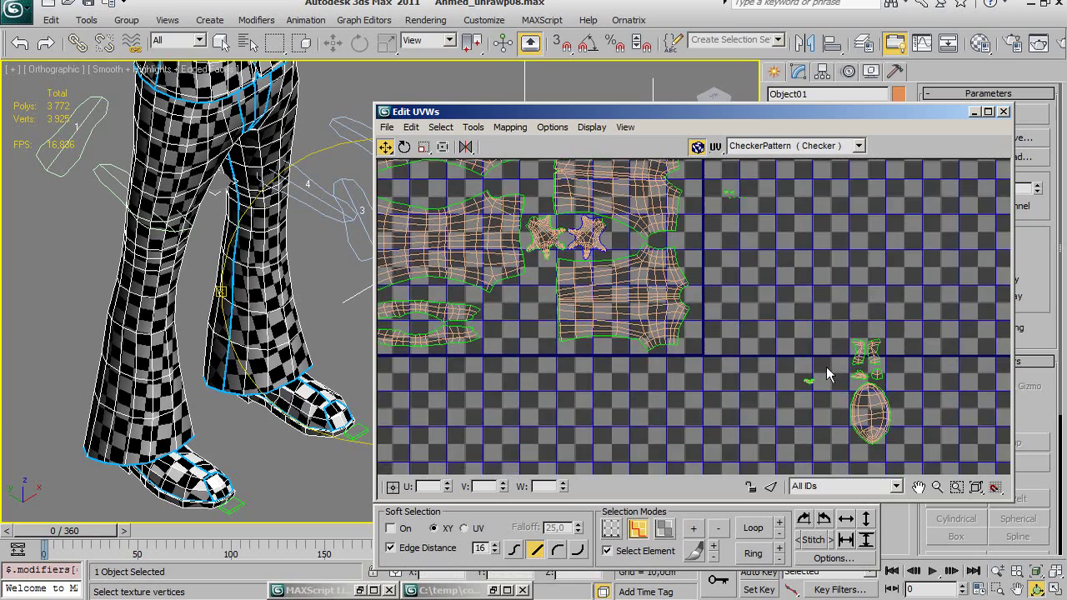
scroll(631, 352, "up", 1)
scroll(698, 258, "down", 1)
scroll(704, 280, "up", 2)
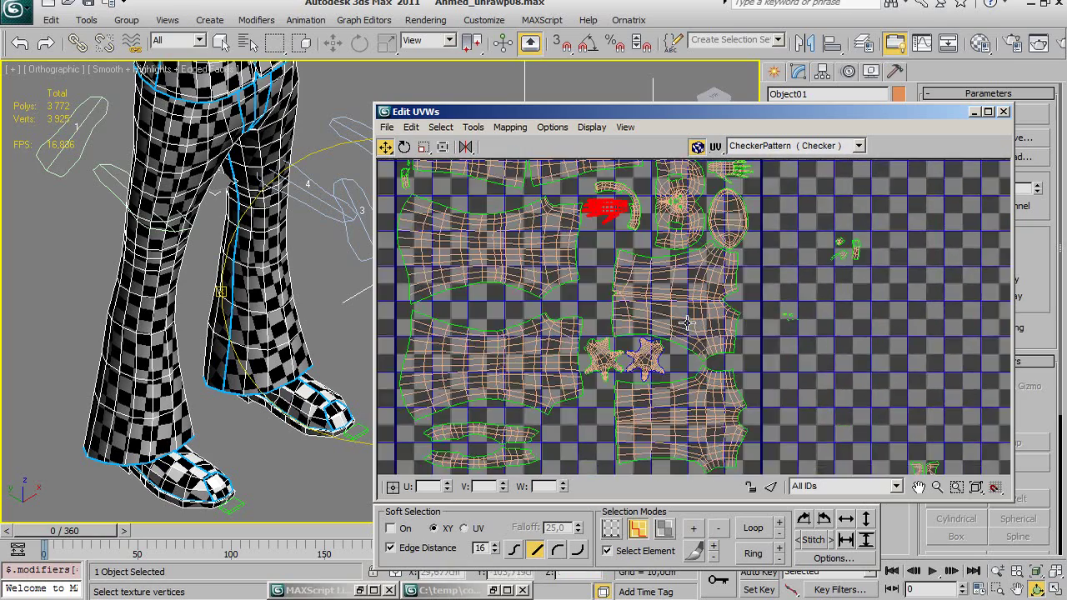
scroll(710, 294, "down", 1)
scroll(658, 265, "down", 1)
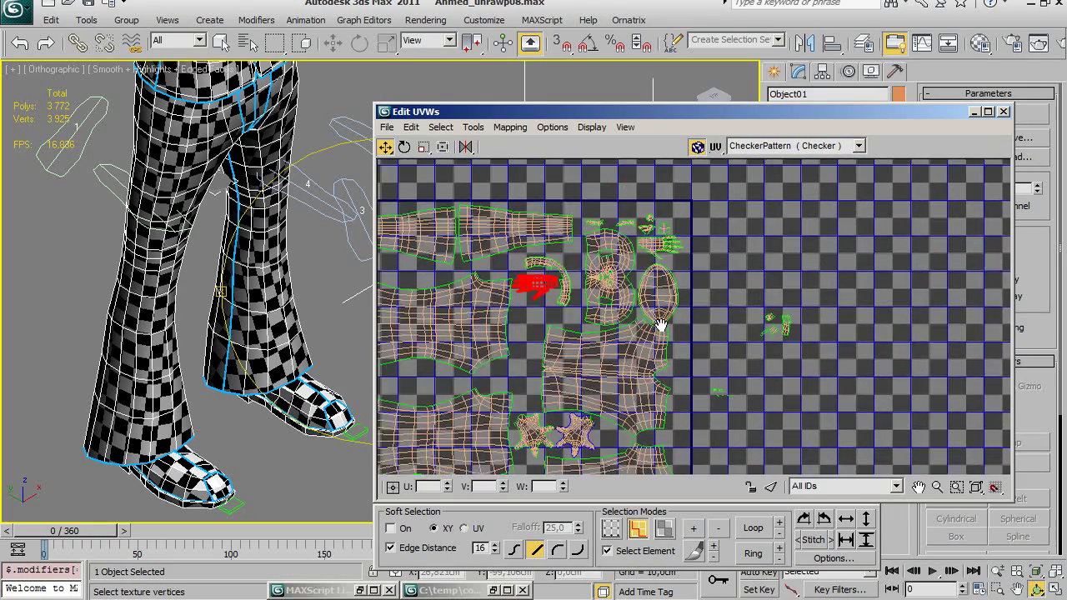
scroll(602, 310, "down", 1, "ctrl")
scroll(602, 283, "down", 1, "ctrl")
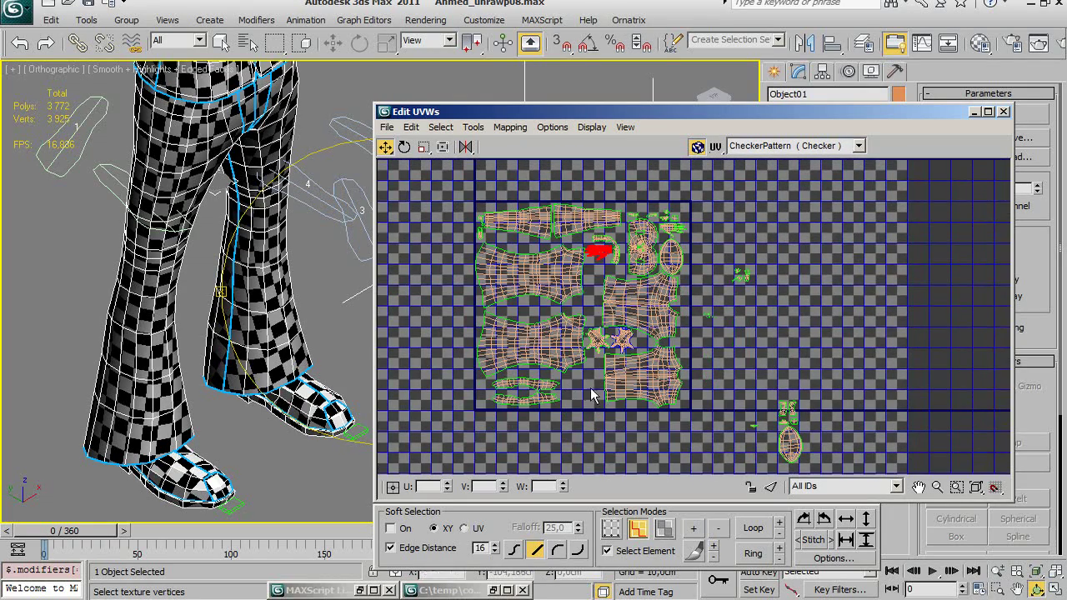
scroll(659, 396, "left", 1, "shift")
scroll(651, 388, "left", 1, "shift")
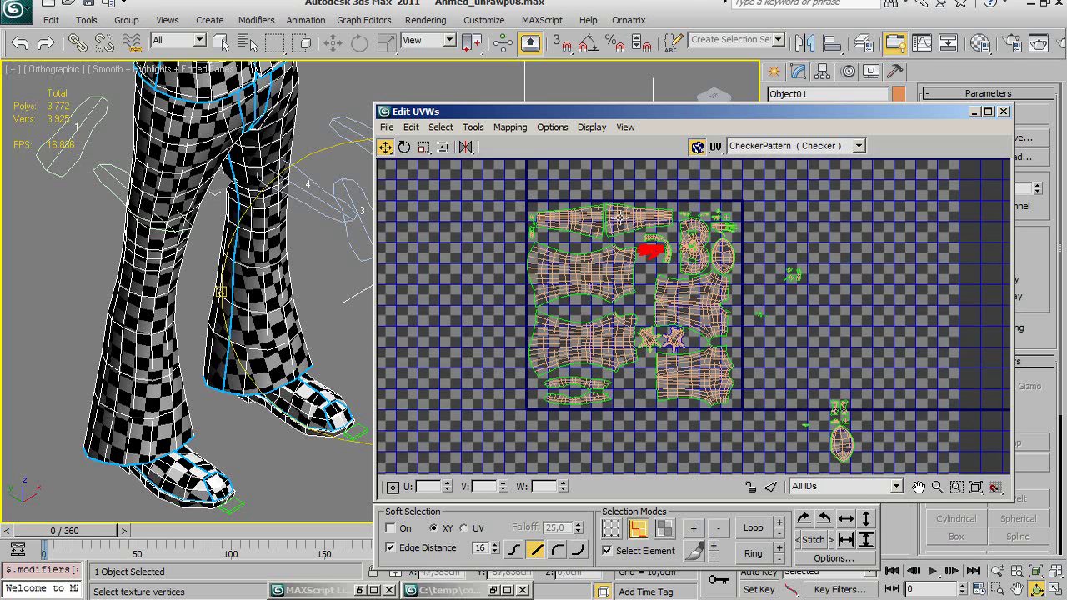
scroll(706, 249, "up", 1)
scroll(632, 280, "up", 2)
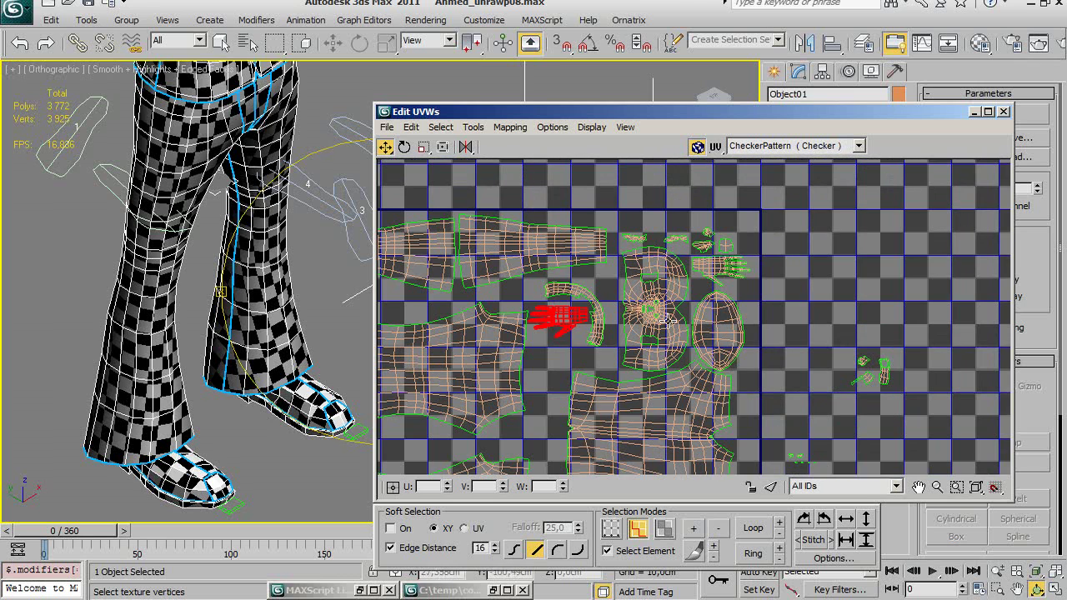
scroll(648, 262, "down", 2)
scroll(637, 290, "down", 1)
scroll(748, 334, "down", 1)
middle_click_drag(748, 334, 665, 288)
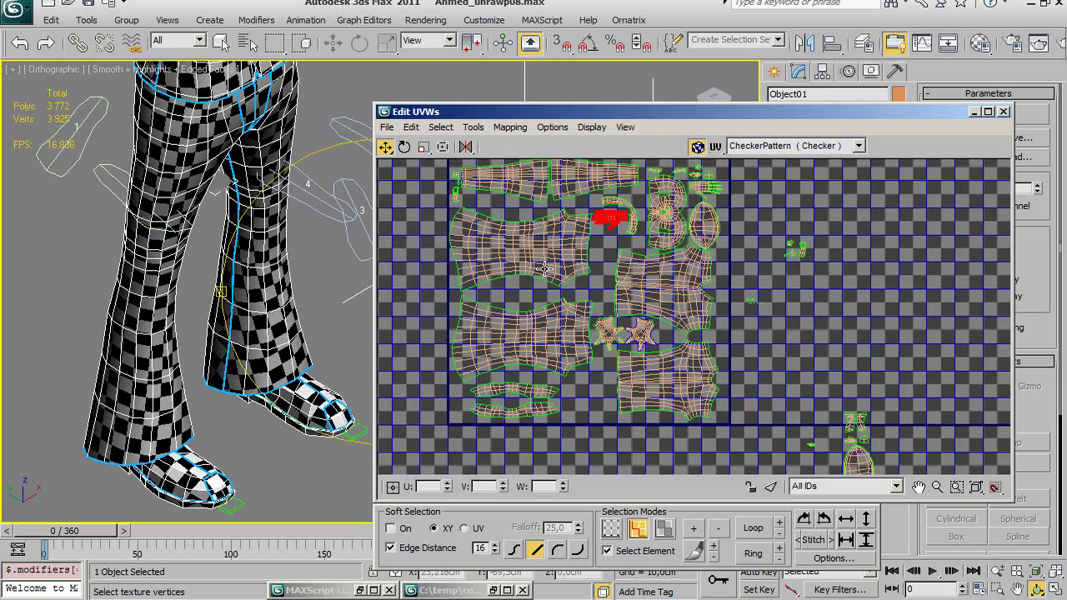
middle_click_drag(581, 259, 590, 289)
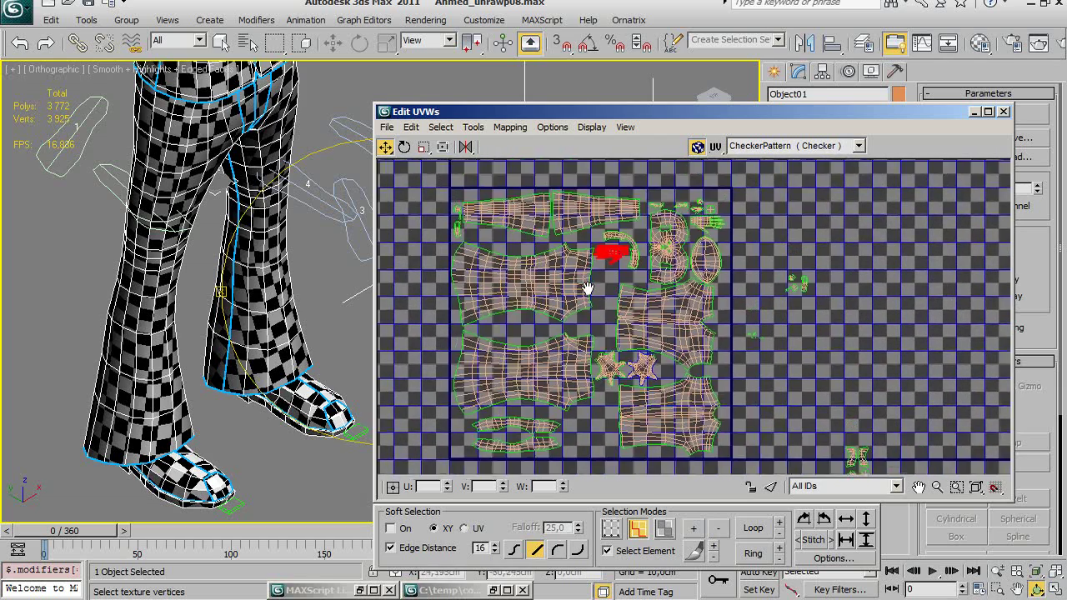